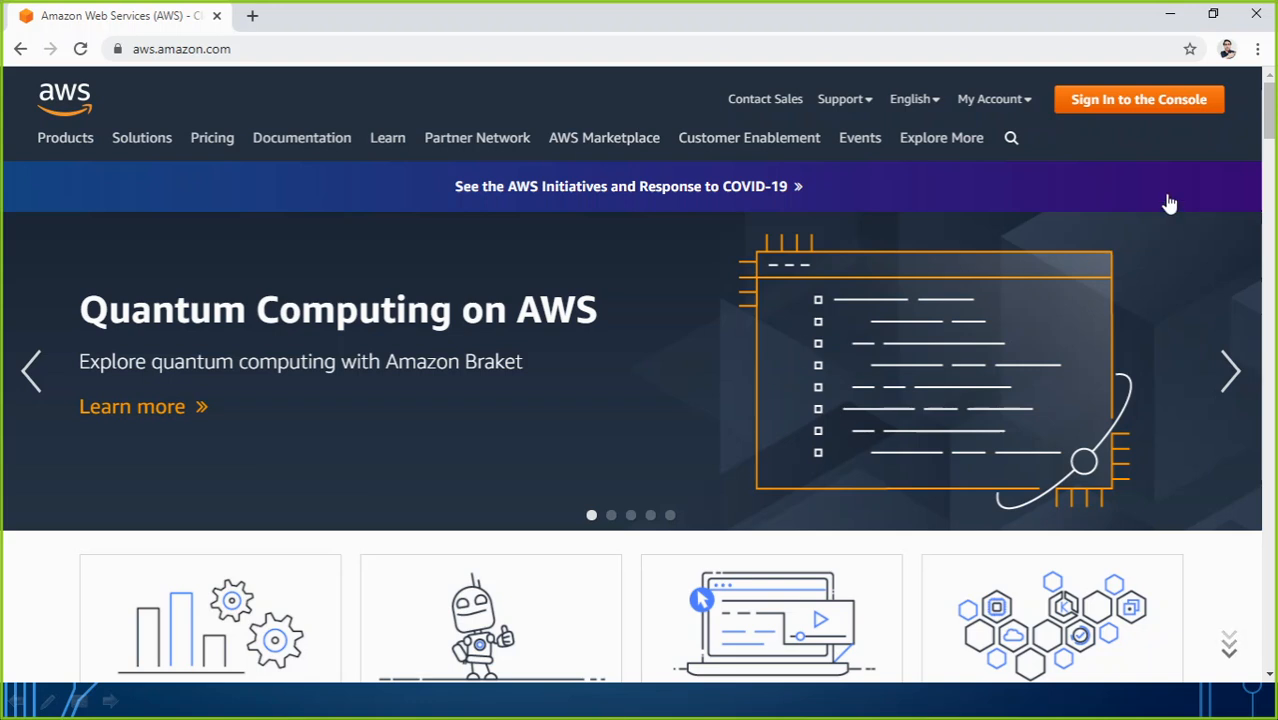
Step: Go from the aws.amazon.com header to the console sign-in page
left_click(1149, 101)
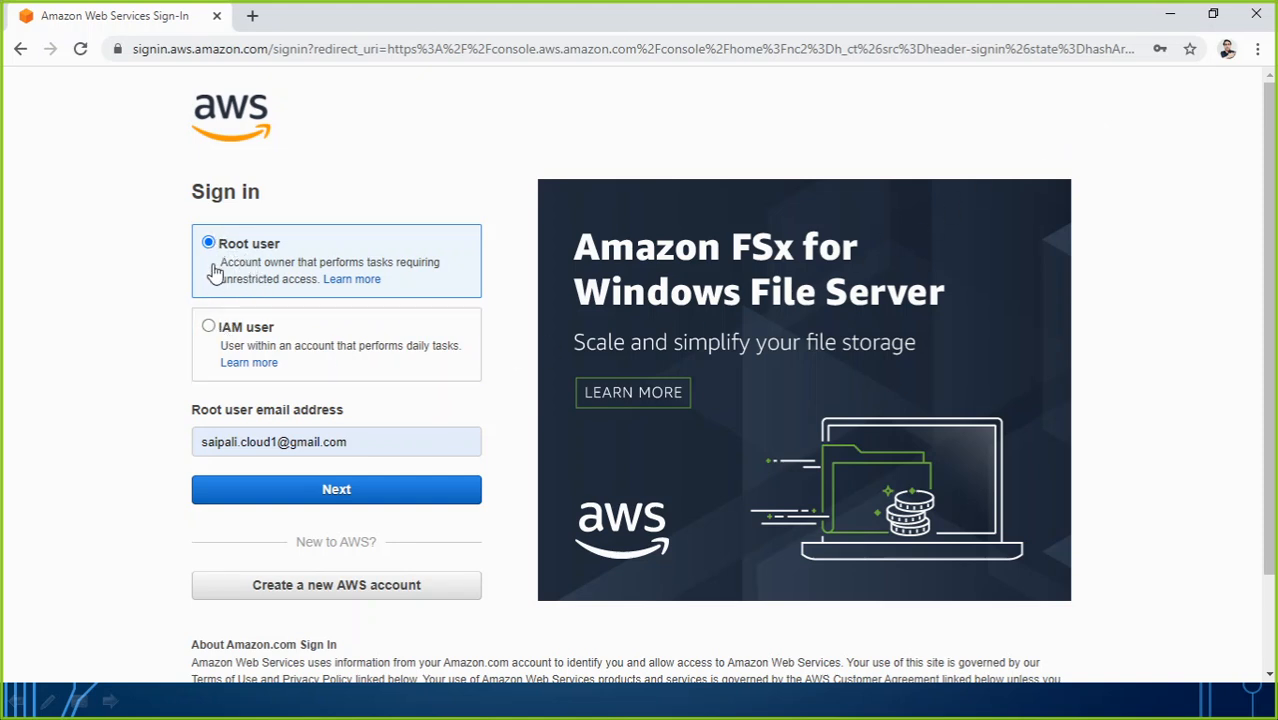
Step: Sign in to the console as the root user with the account password
left_click(209, 330)
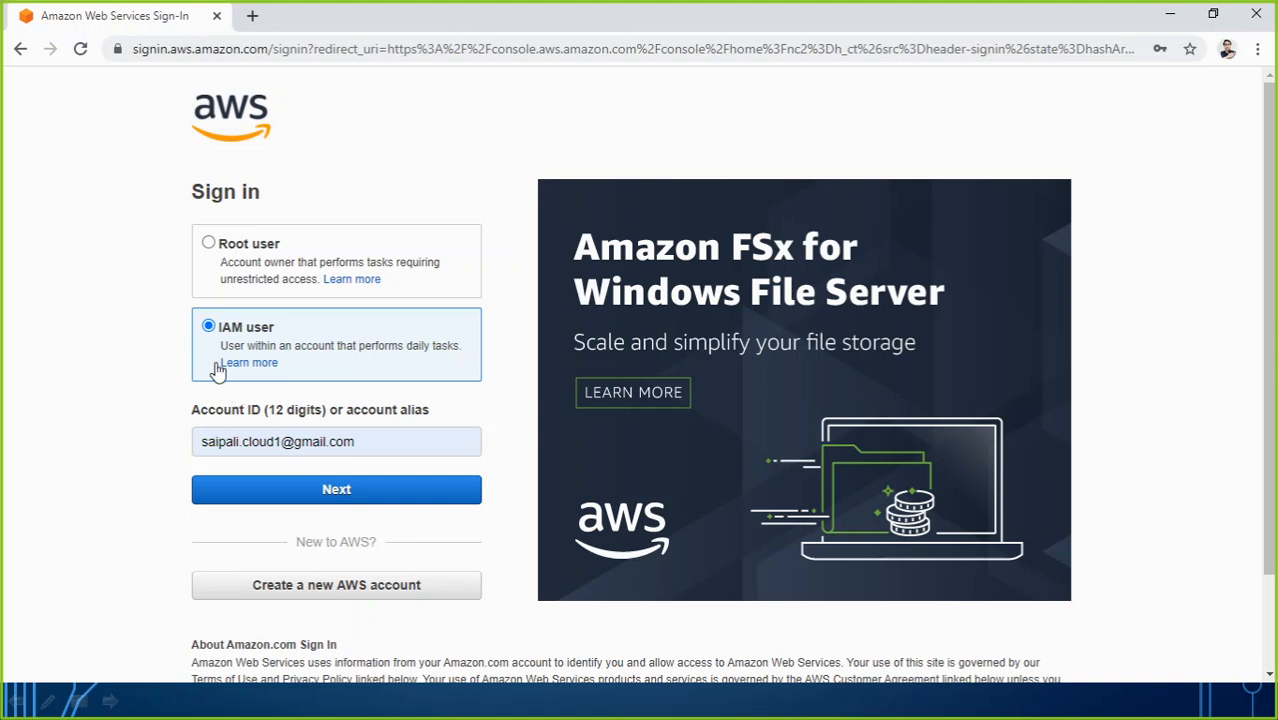
left_click(209, 243)
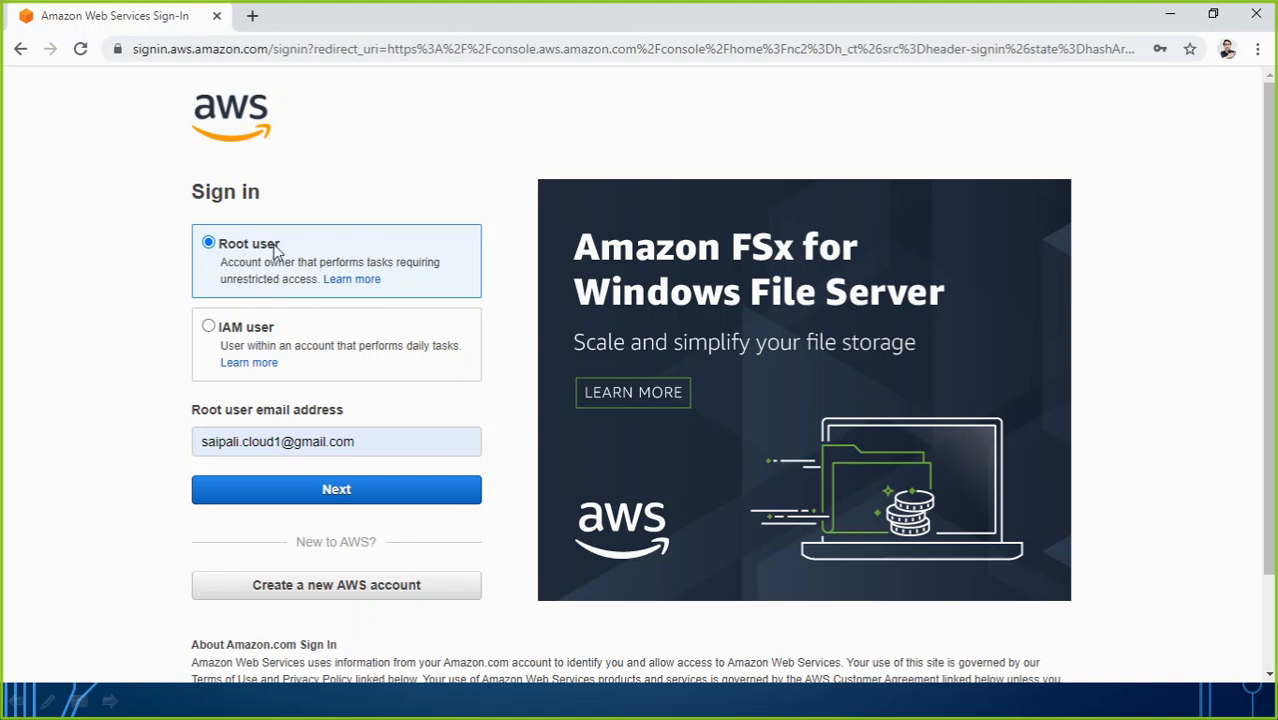
left_click(300, 492)
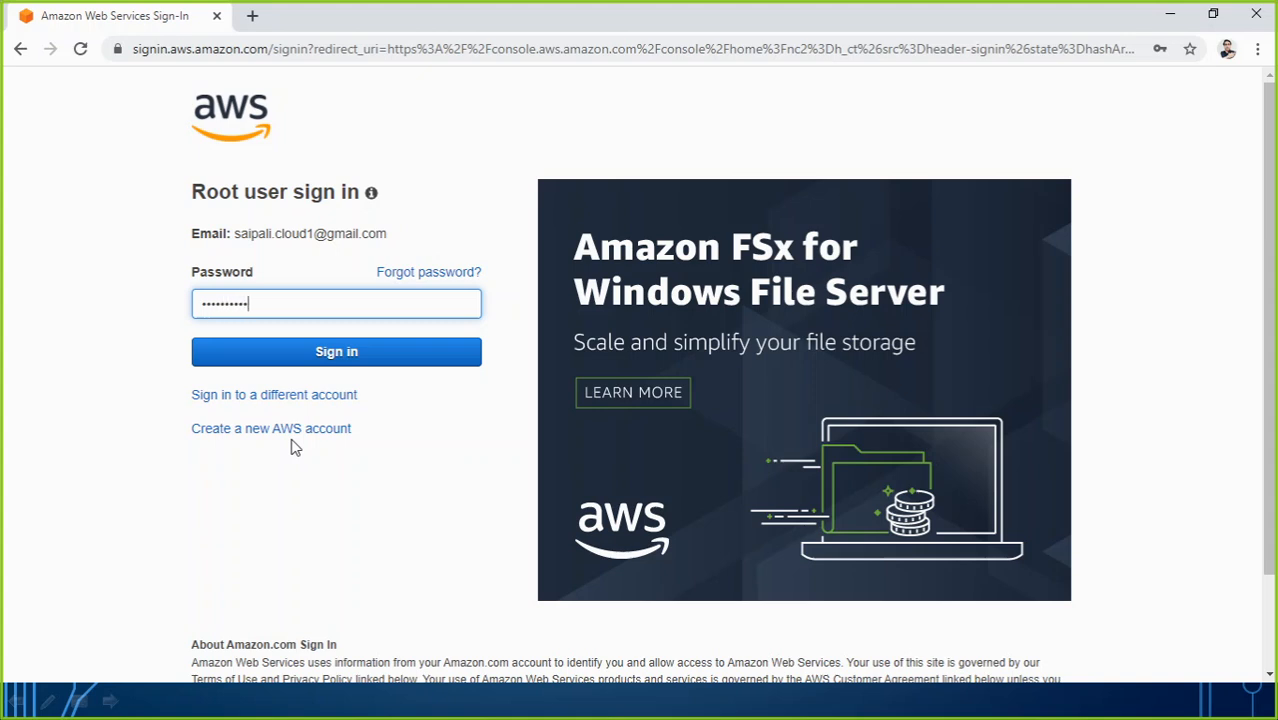
left_click(332, 358)
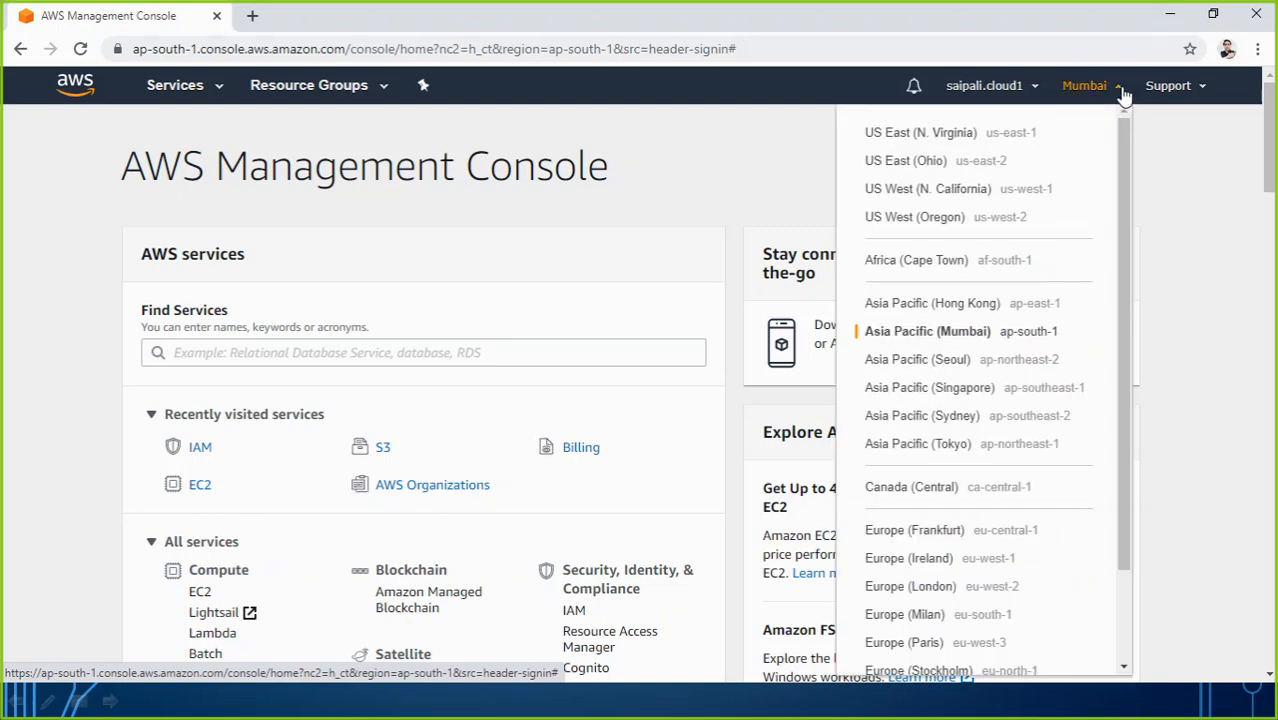
left_click(1125, 88)
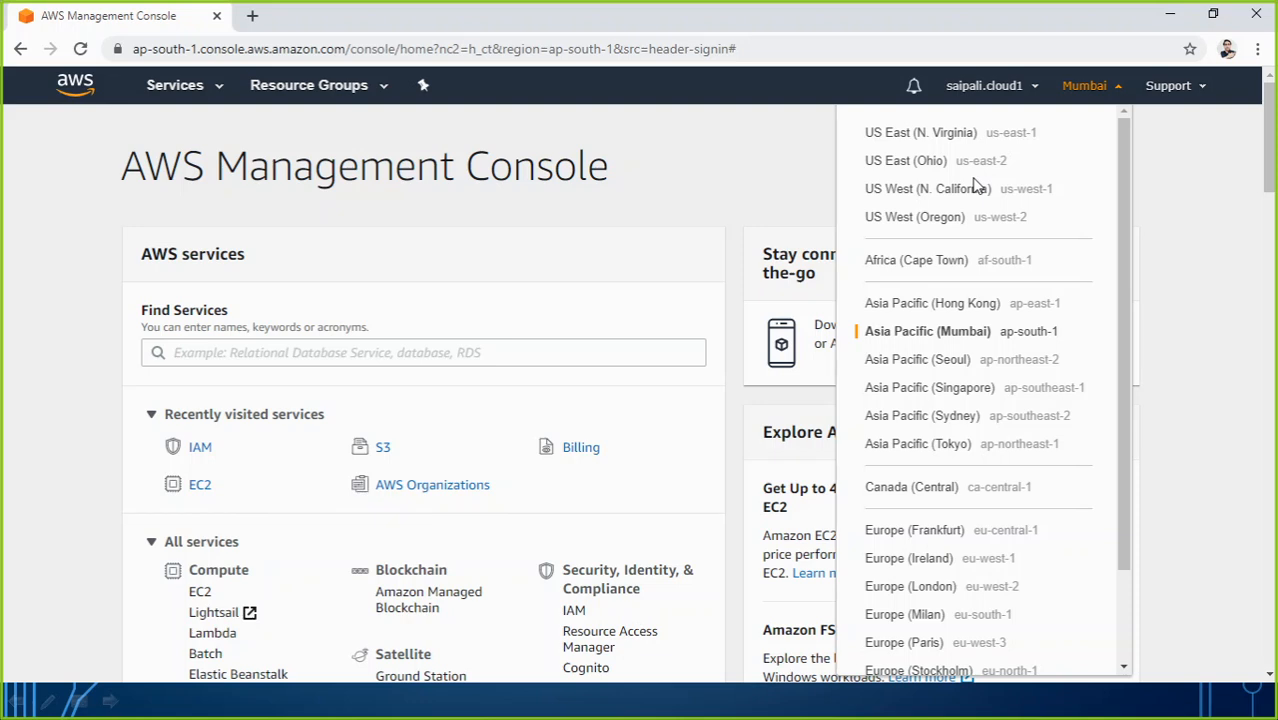
left_click(712, 182)
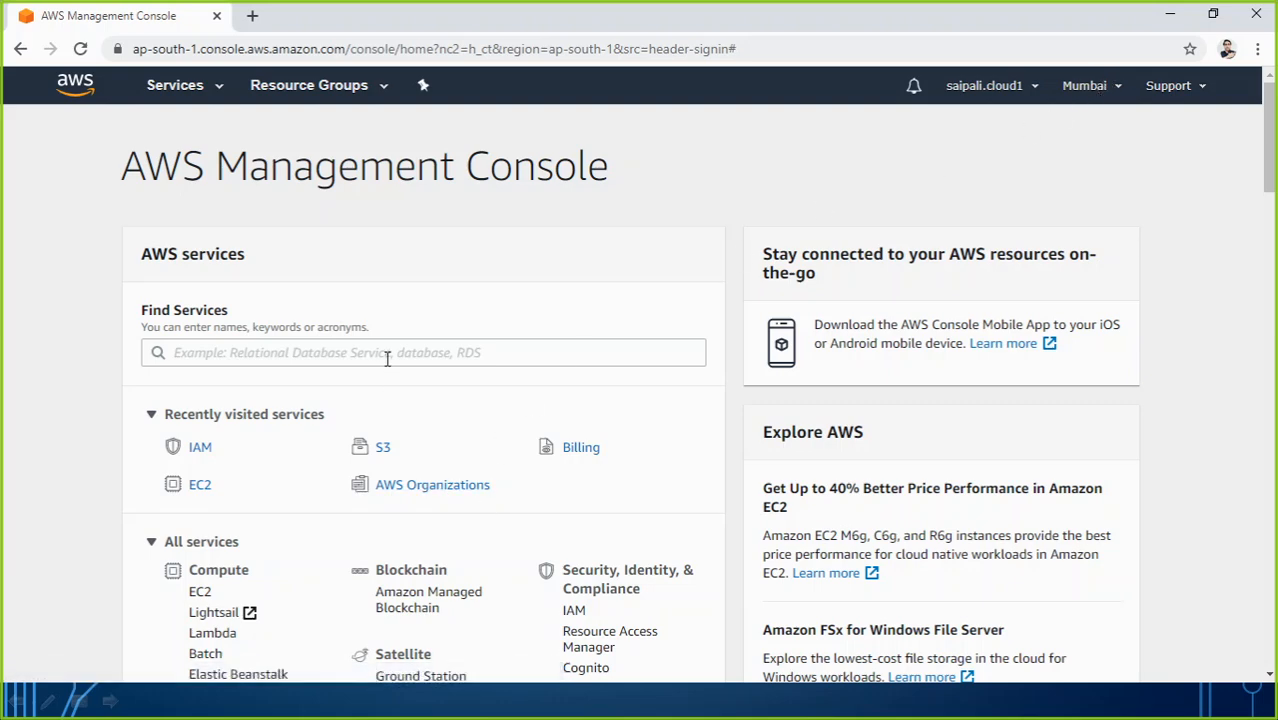
Step: Search 'IAM' in Find Services and open the IAM dashboard
scroll(404, 380, "down", 2)
scroll(404, 380, "down", 3)
scroll(408, 391, "up", 2)
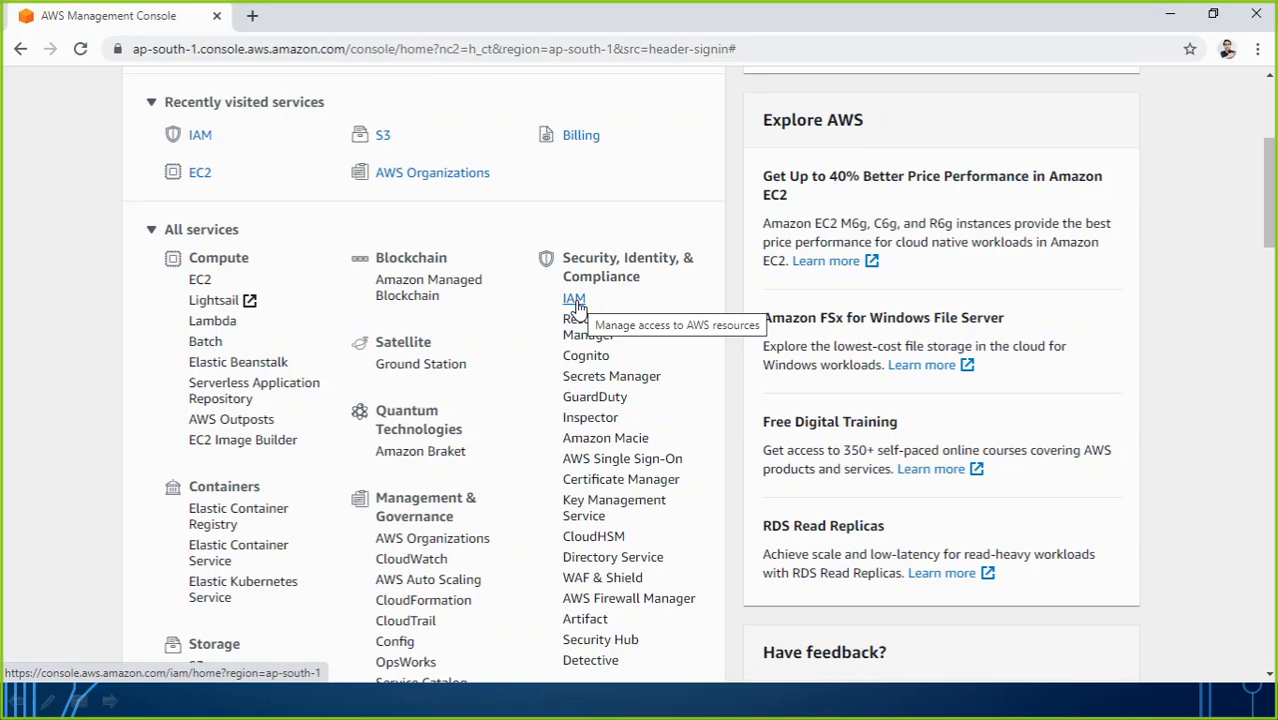
scroll(400, 451, "up", 3)
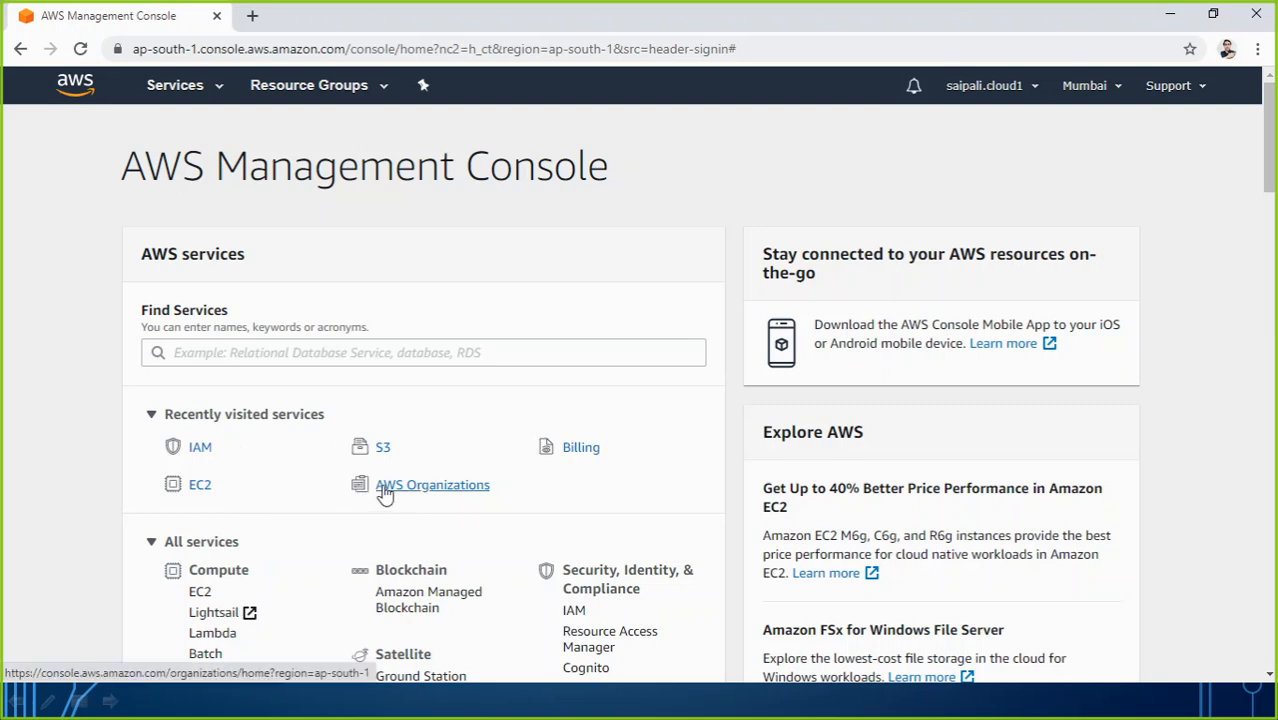
left_click(319, 356)
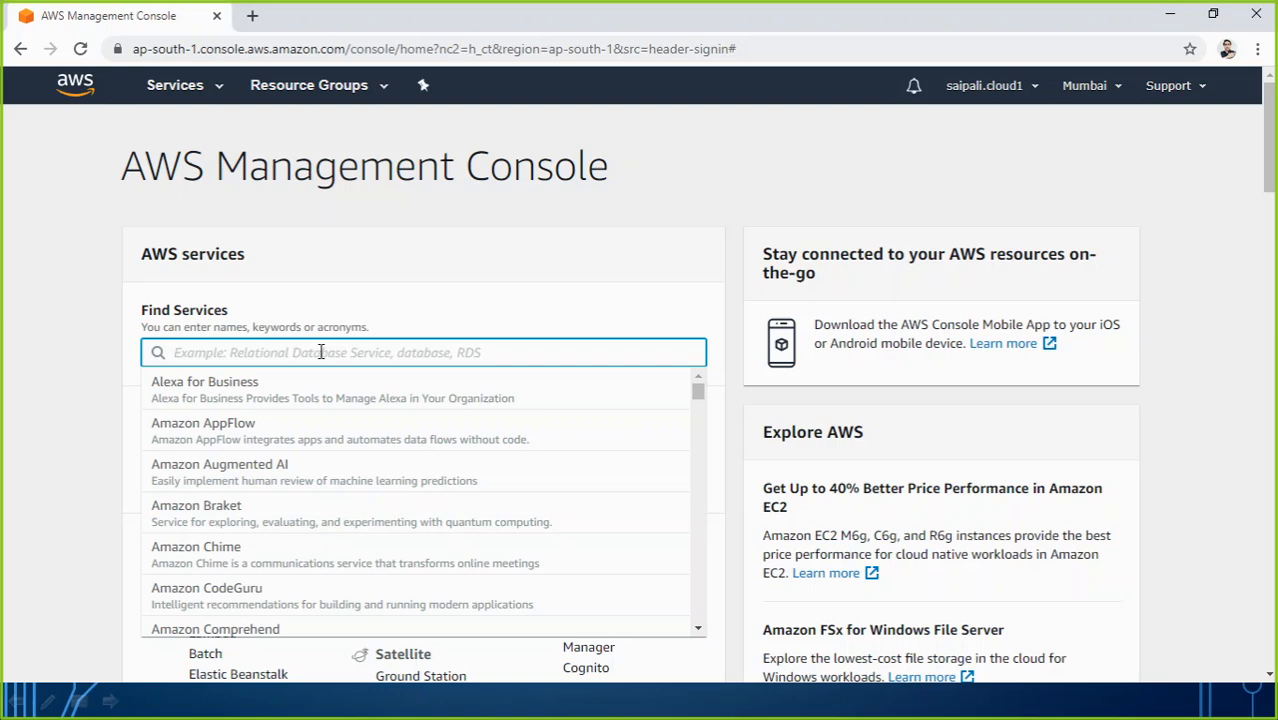
type("IAM")
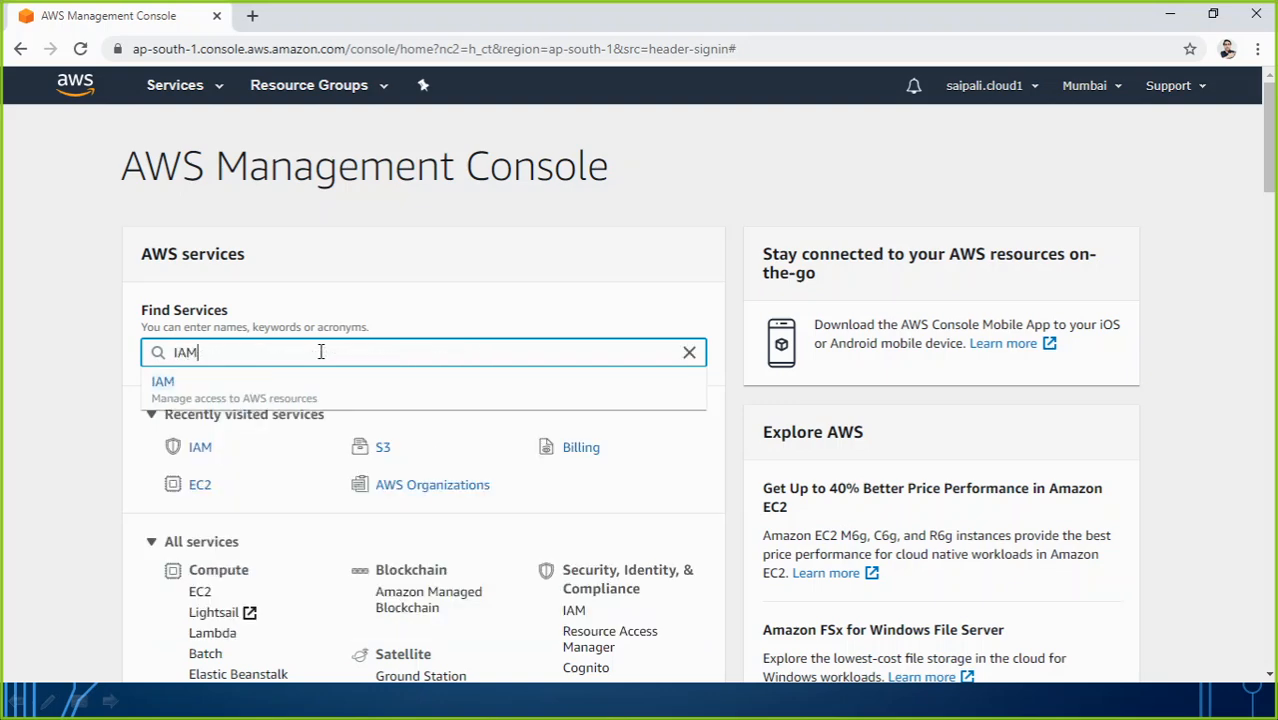
left_click(279, 398)
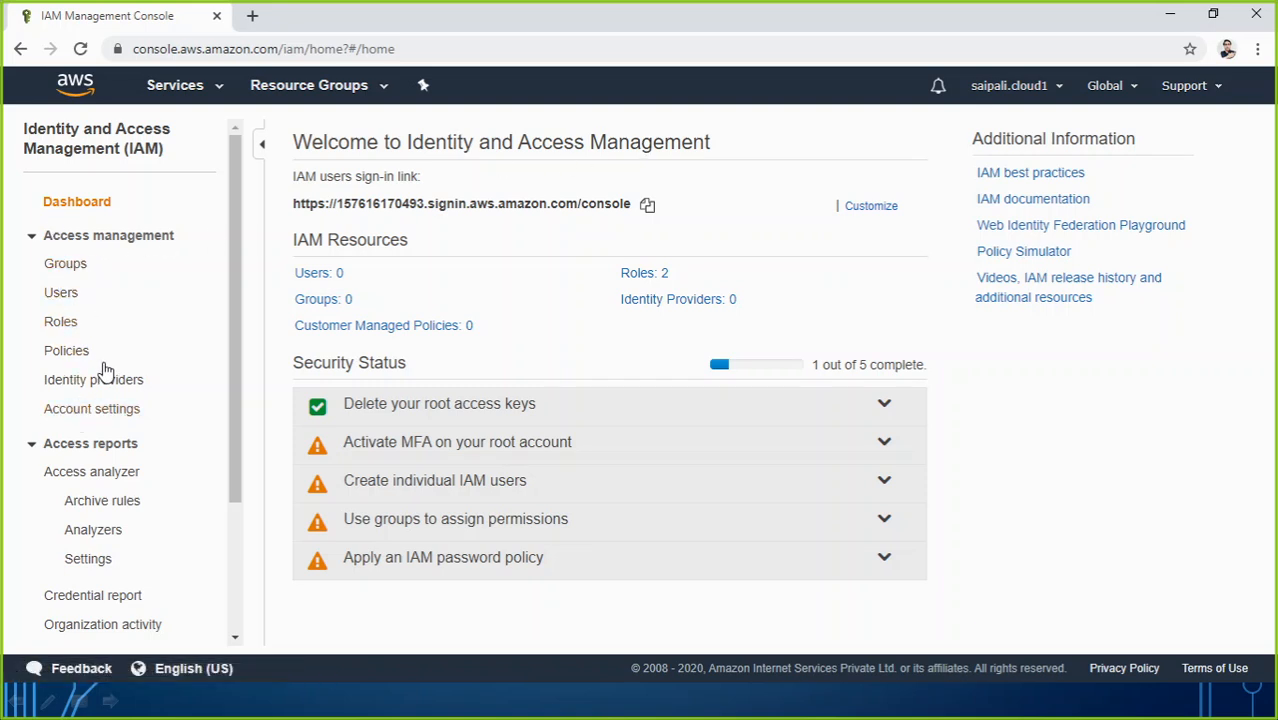
left_click(85, 264)
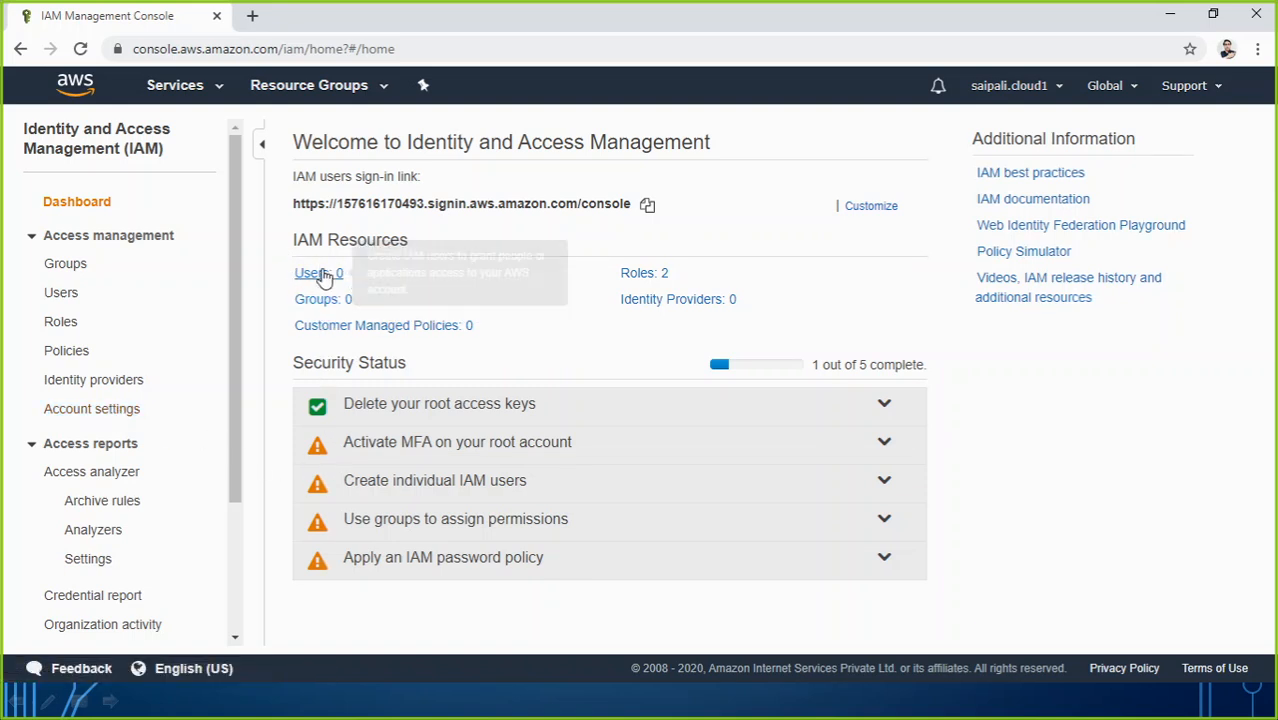
left_click(645, 278)
scroll(494, 448, "down", 3)
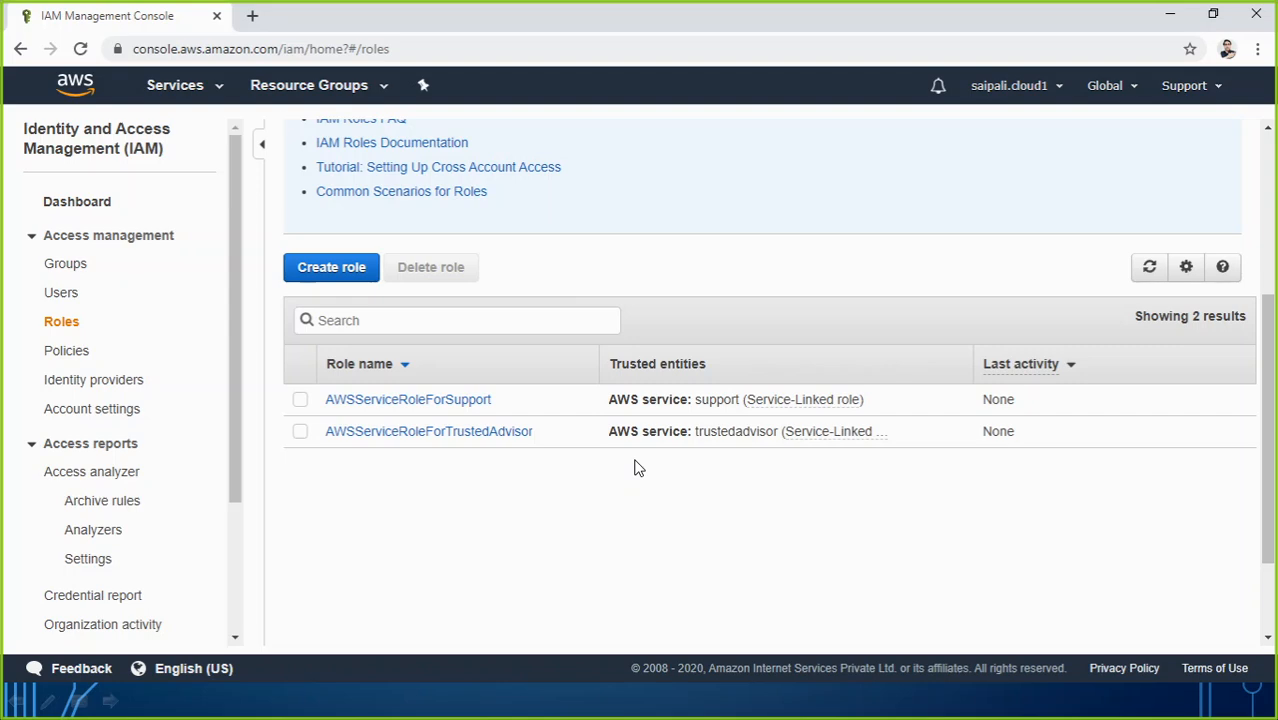
scroll(639, 467, "up", 3)
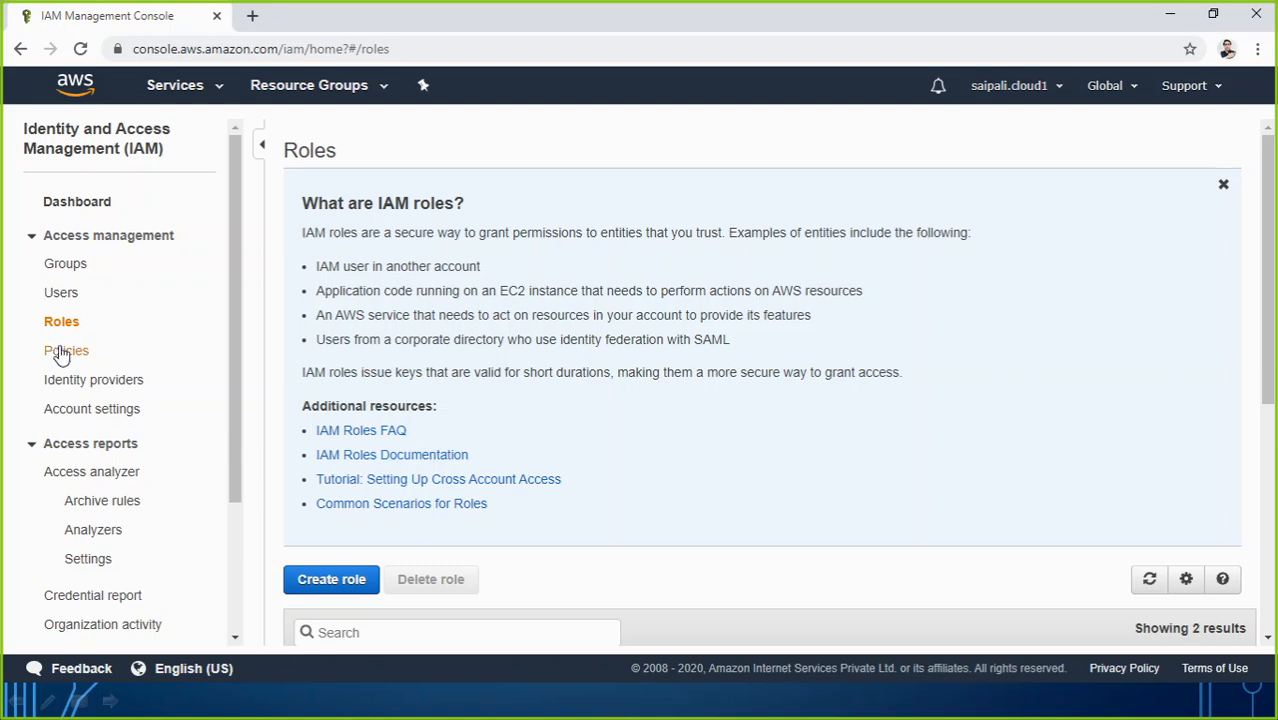
left_click(80, 238)
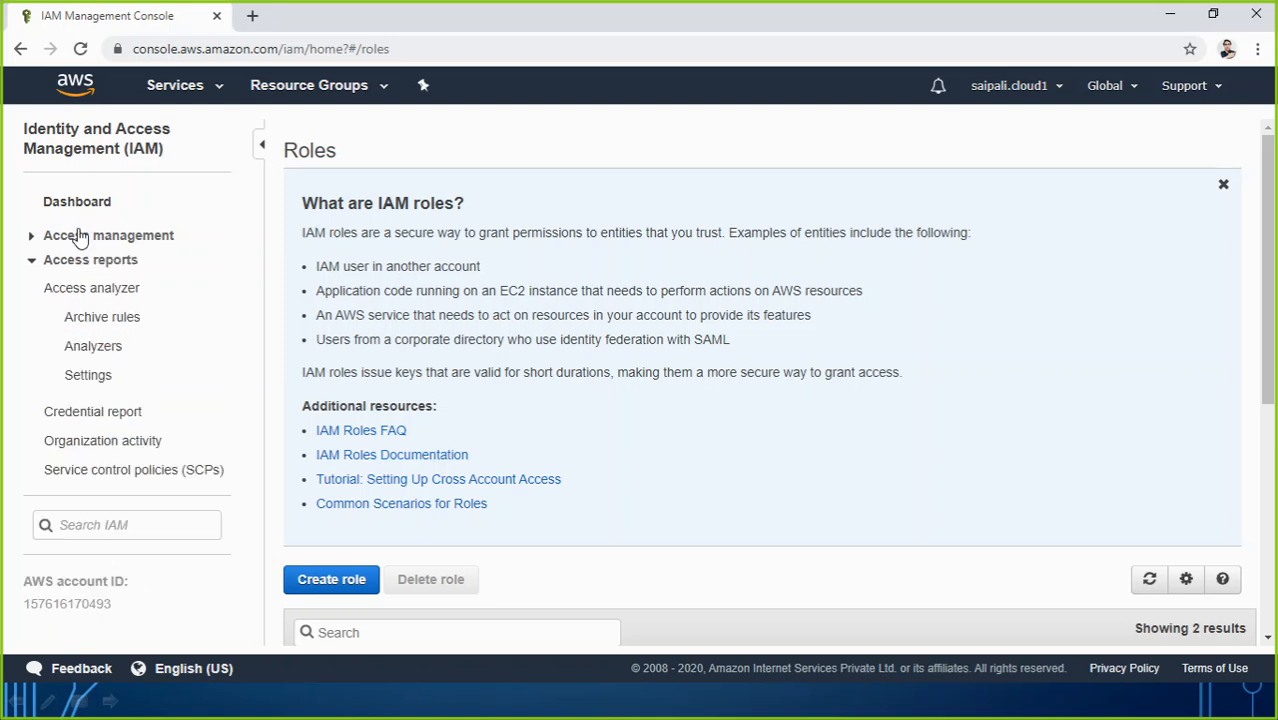
left_click(78, 205)
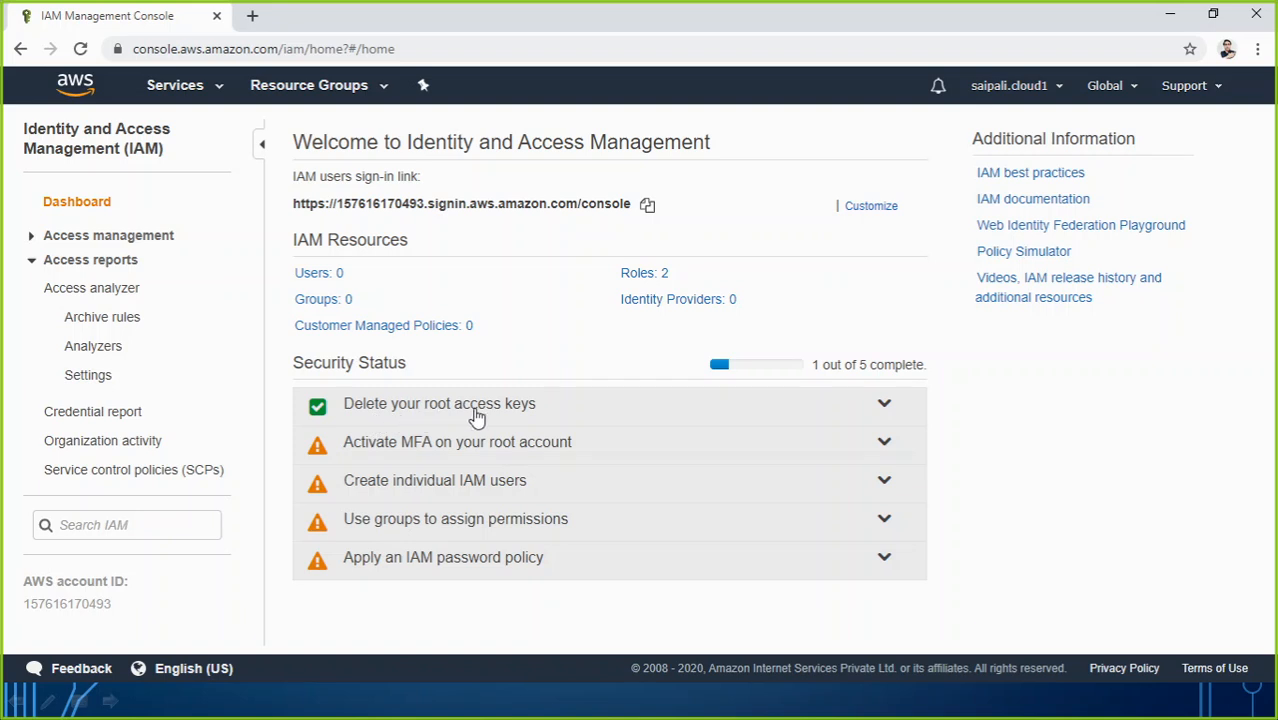
left_click(884, 406)
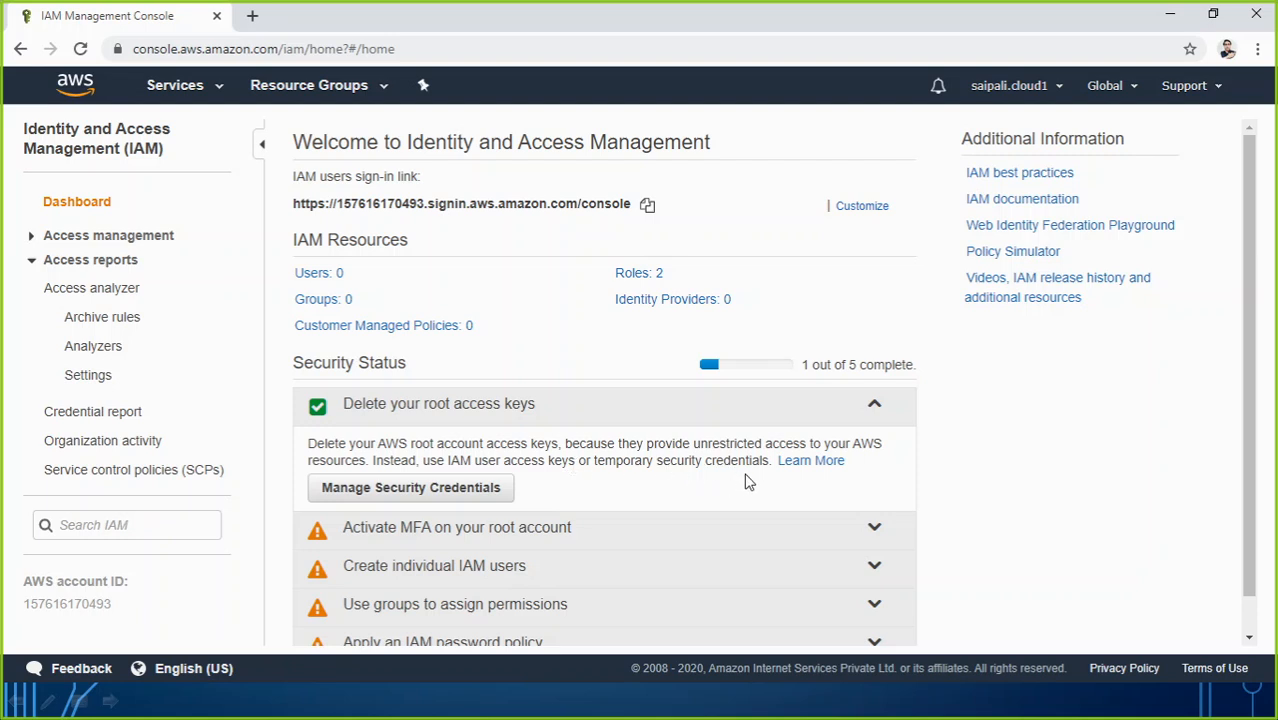
left_click(872, 405)
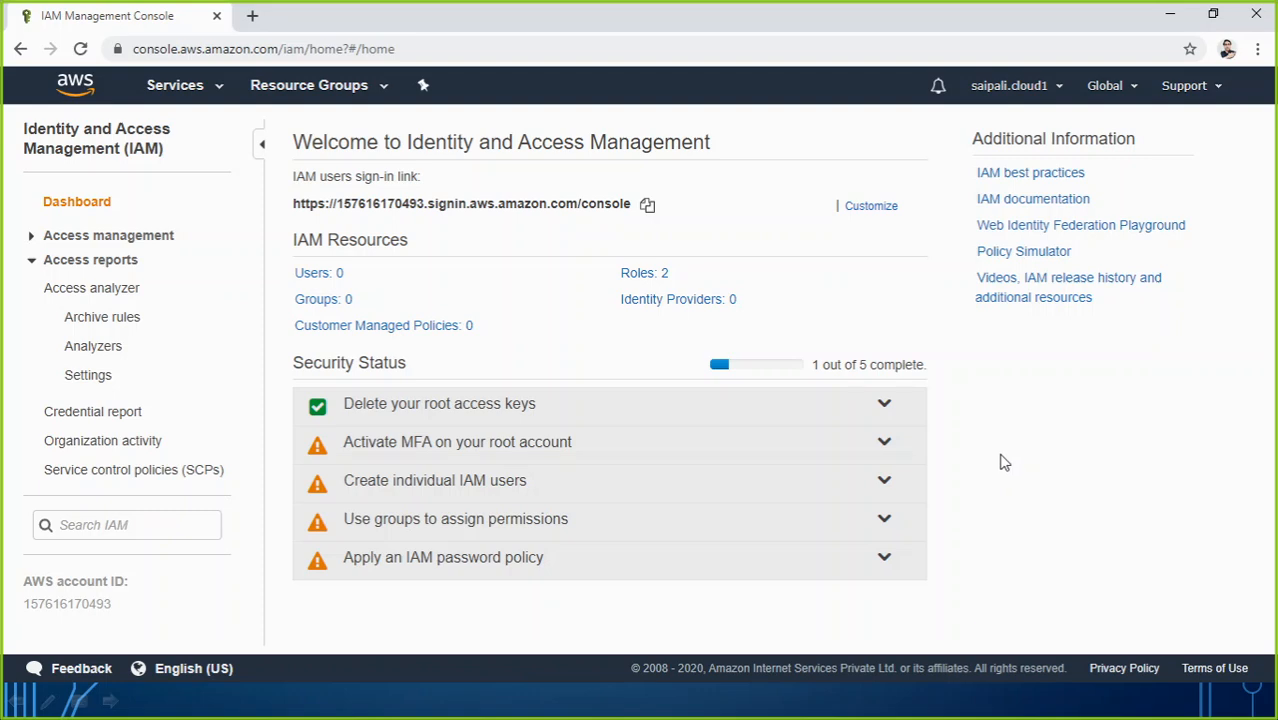
Step: Launch Epic Pen, move its toolbar to the right side, and pick the pen
key("super")
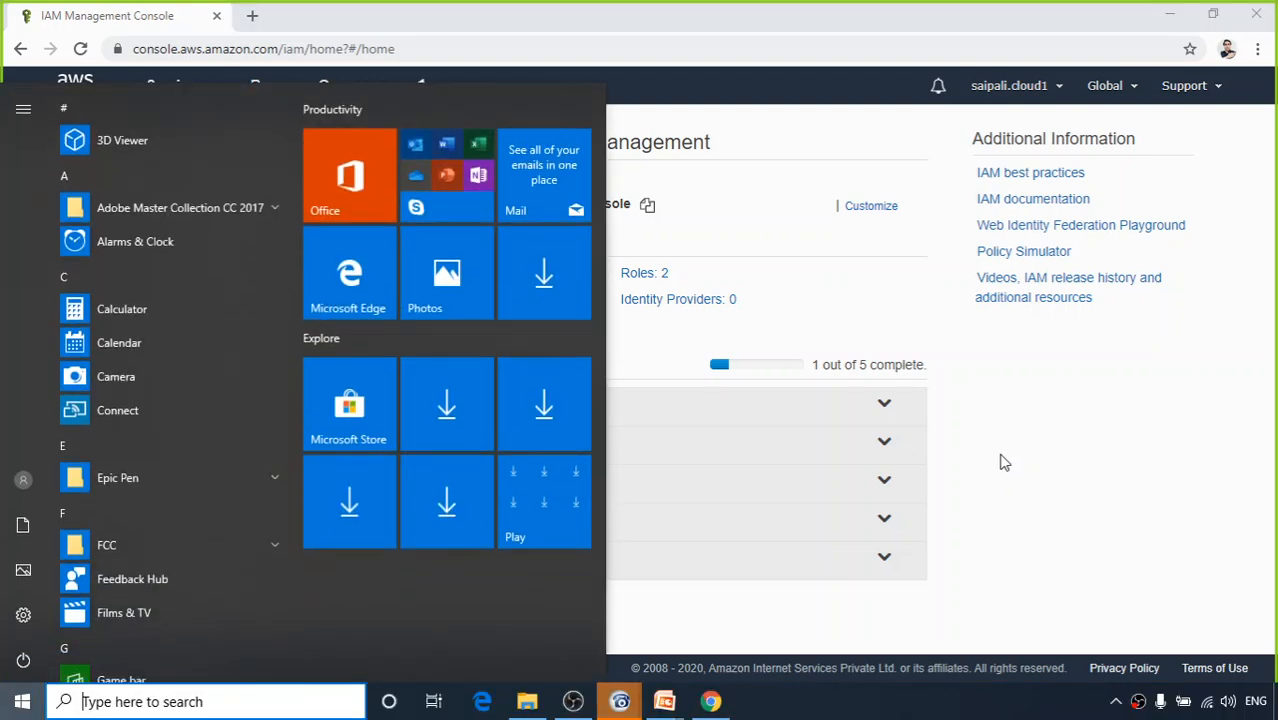
type("epic")
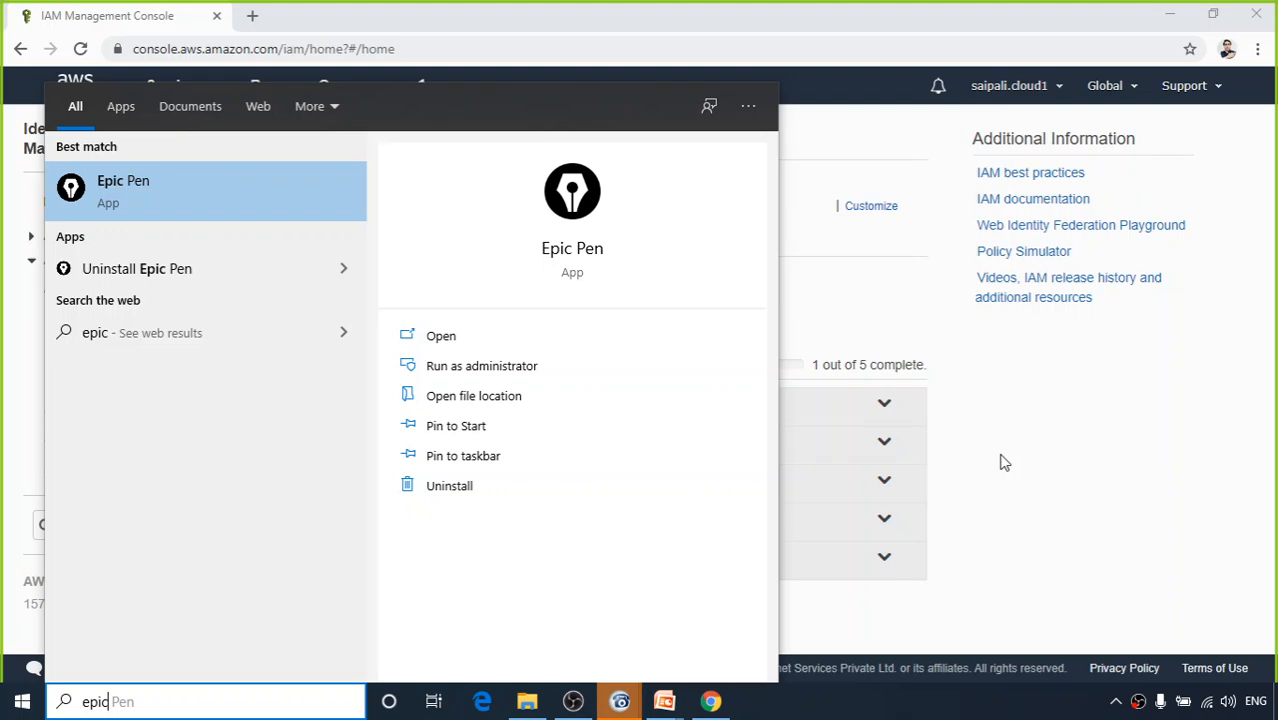
key("Return")
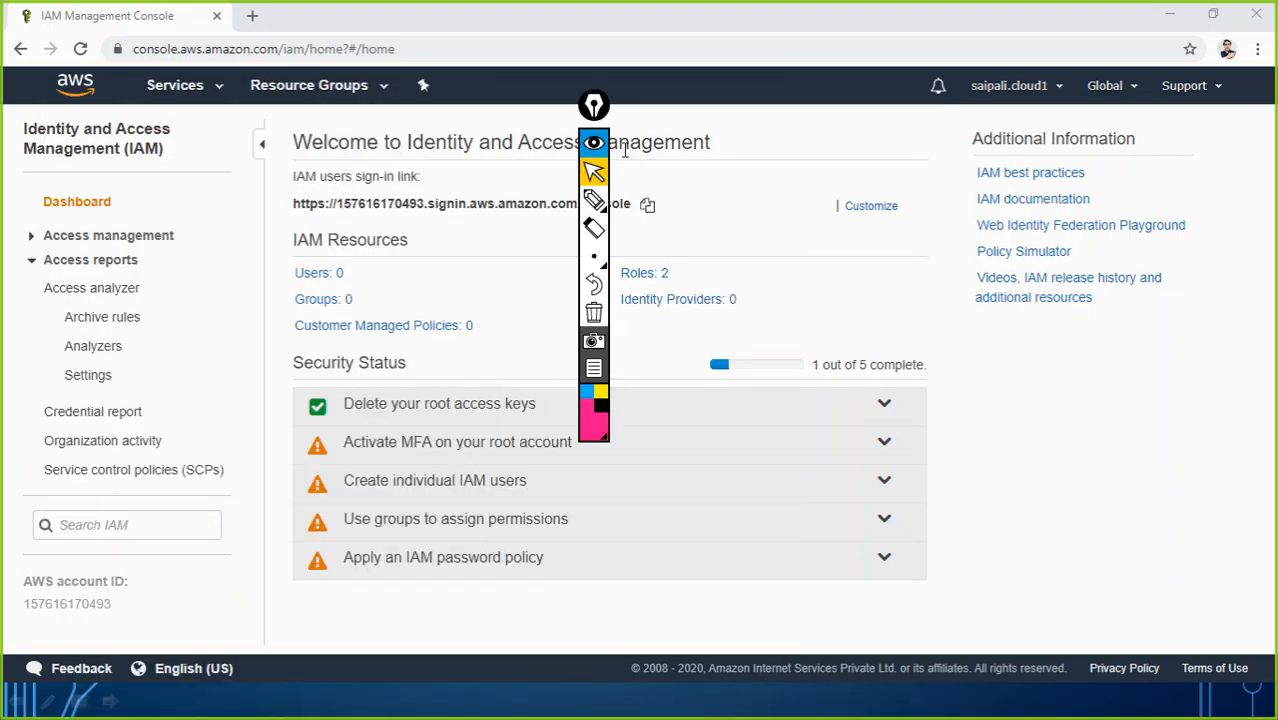
left_click_drag(606, 114, 1268, 346)
mouse_move(1246, 437)
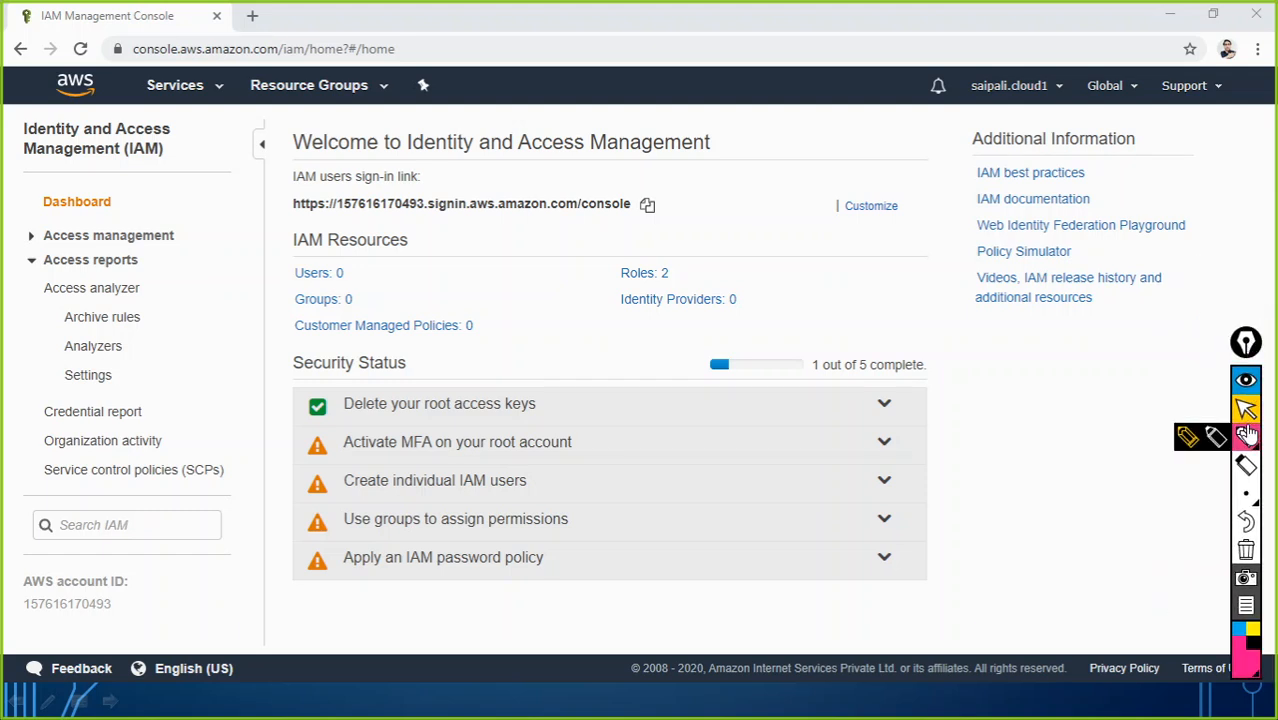
left_click(1194, 442)
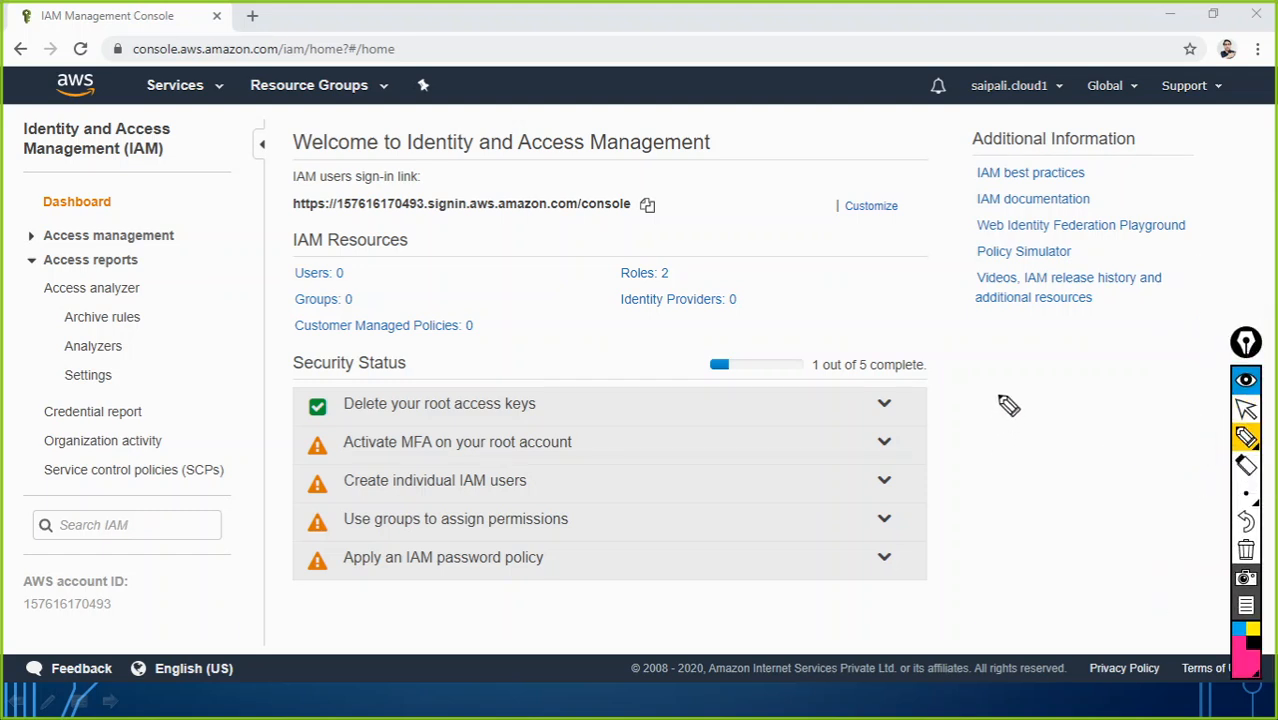
Step: Handwrite pink H, A, K beside Security Status with an arrow after each
mouse_move(995, 418)
left_mouse_down()
mouse_move(995, 399)
mouse_move(1011, 418)
left_mouse_up()
mouse_move(997, 462)
left_mouse_down()
mouse_move(1001, 445)
mouse_move(1016, 464)
mouse_move(1016, 451)
mouse_move(1025, 519)
left_mouse_up()
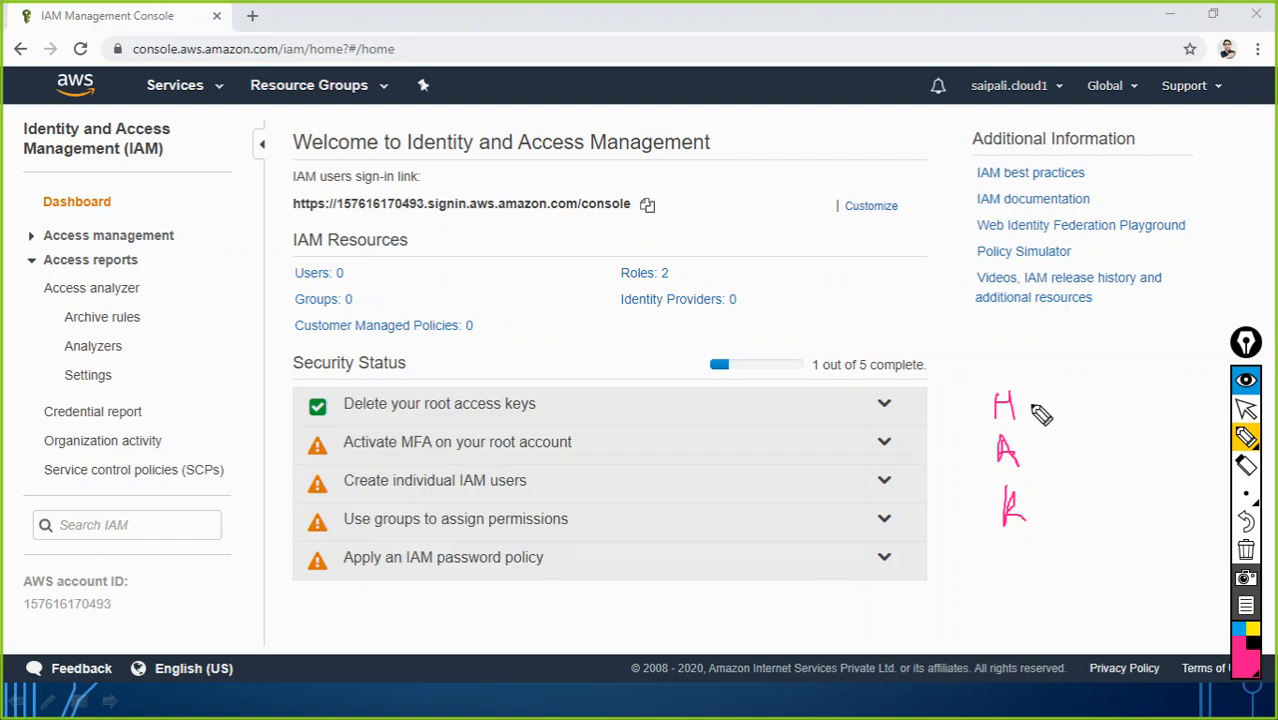
mouse_move(1030, 408)
left_mouse_down()
mouse_move(1058, 410)
mouse_move(1047, 416)
mouse_move(1065, 467)
left_mouse_up()
left_click_drag(1036, 512, 1070, 520)
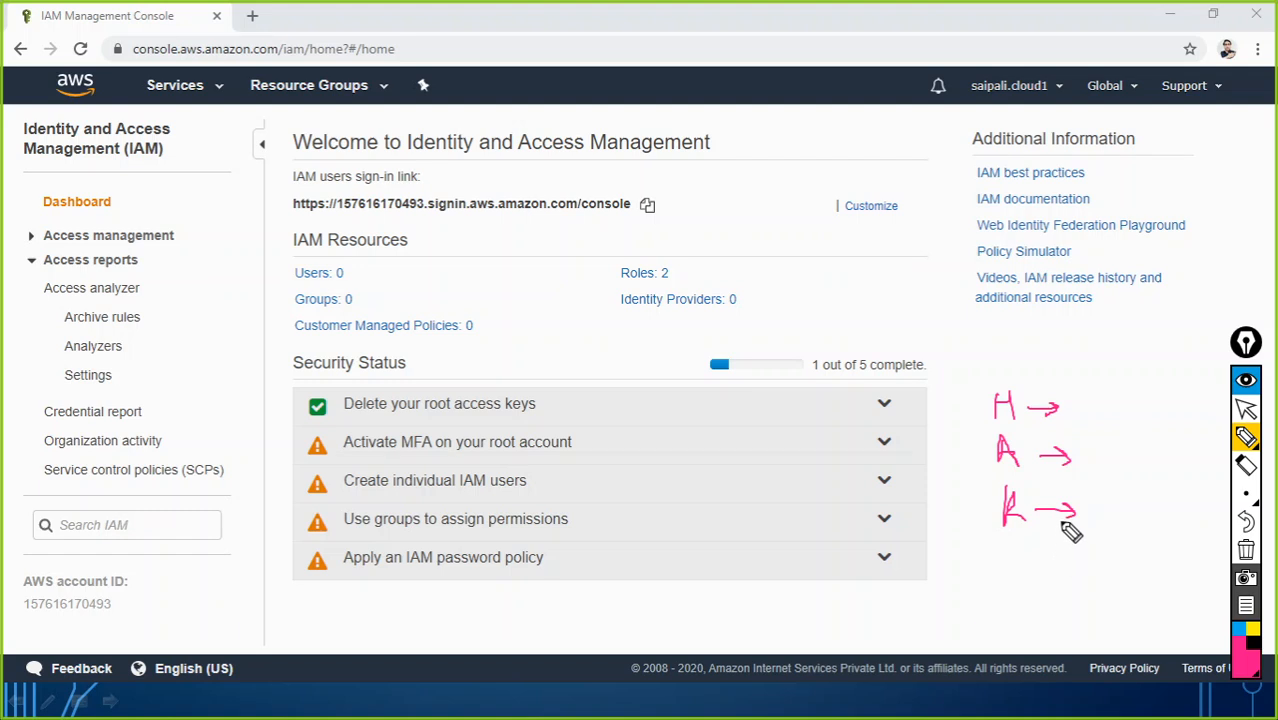
mouse_move(1050, 414)
left_mouse_down()
mouse_move(1066, 423)
mouse_move(1061, 451)
mouse_move(1077, 454)
mouse_move(1062, 467)
mouse_move(1078, 512)
mouse_move(1066, 521)
left_mouse_up()
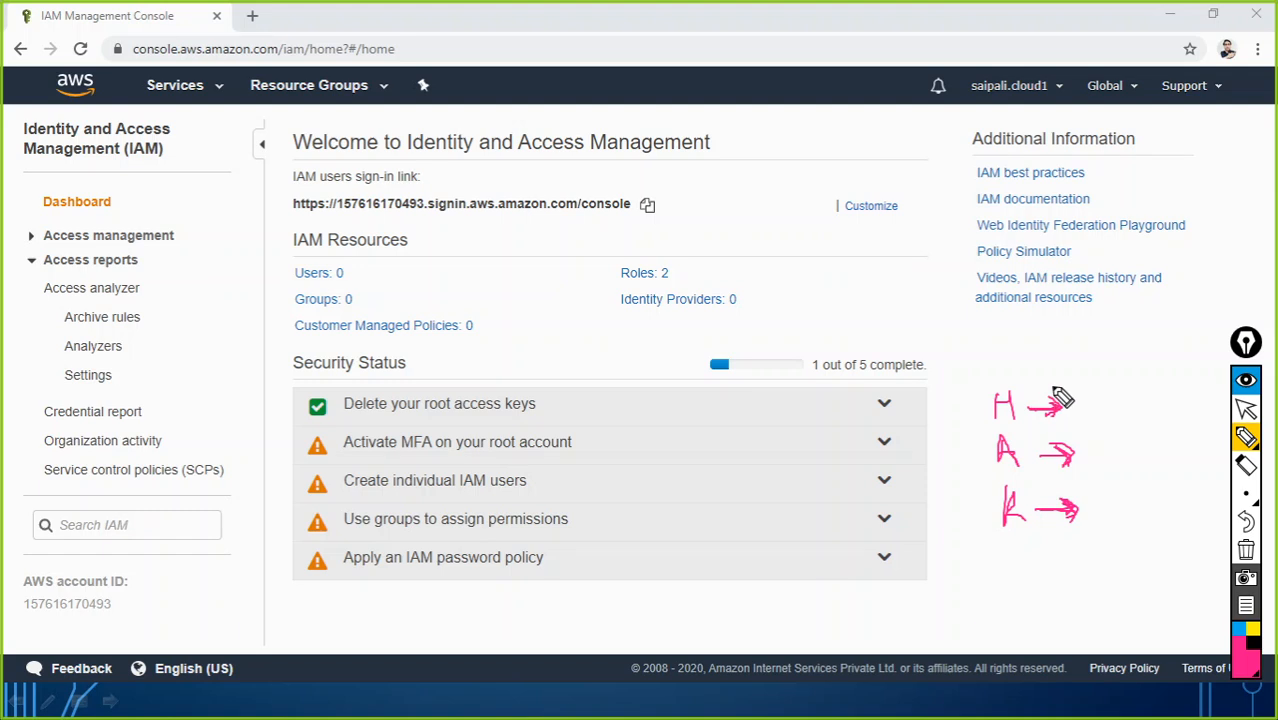
Step: Draw a pink bracket across the three arrows and underline 'Activate MFA on your root account'
mouse_move(1053, 389)
left_mouse_down()
mouse_move(1087, 389)
mouse_move(1092, 533)
mouse_move(1073, 535)
left_mouse_up()
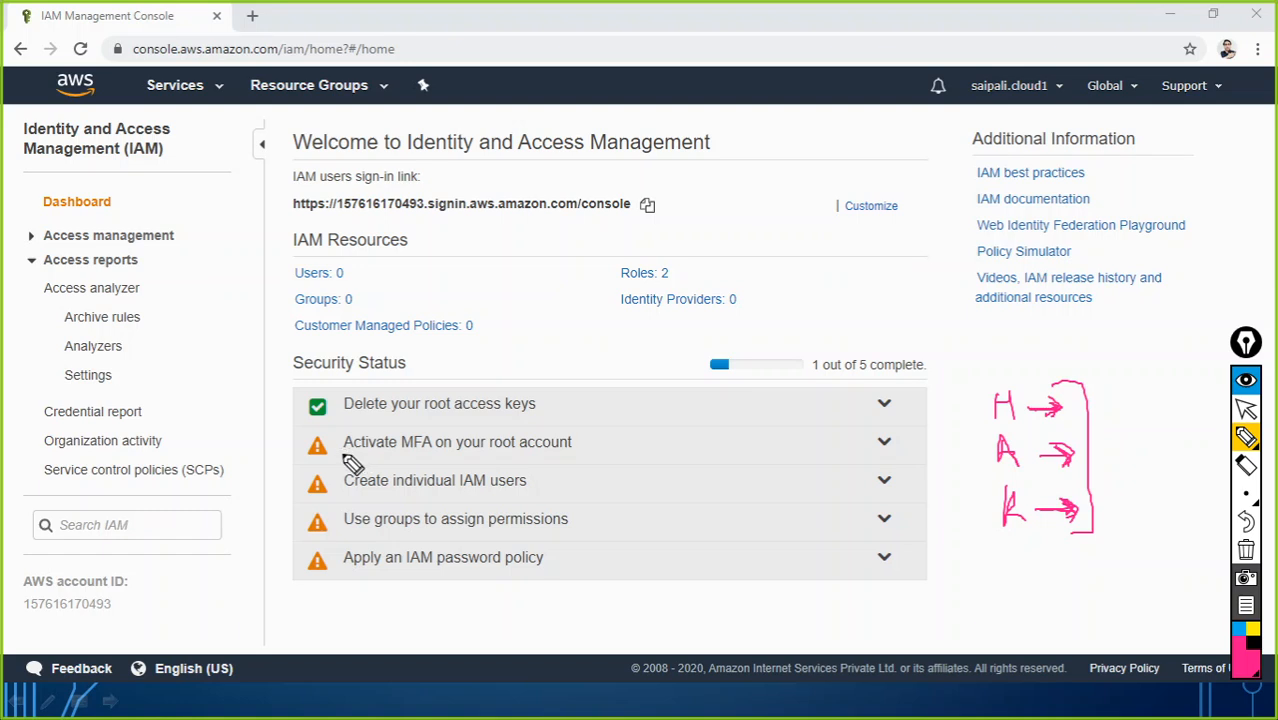
left_click_drag(343, 453, 572, 451)
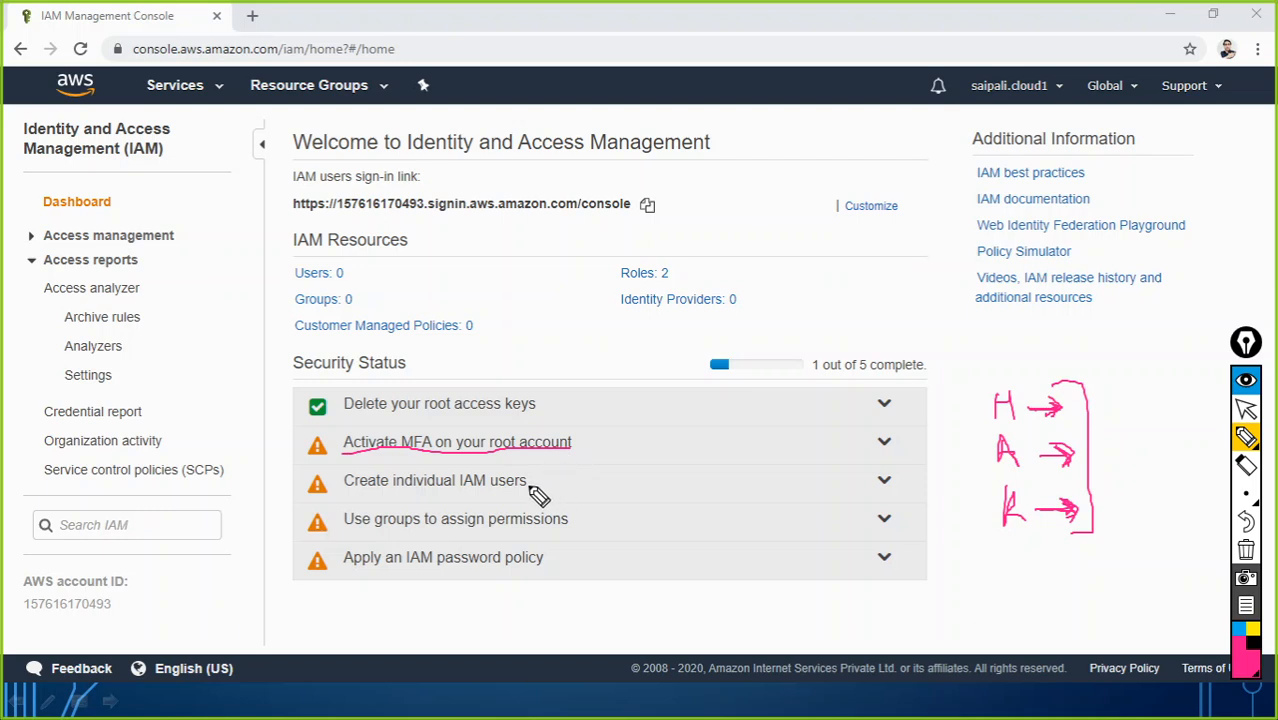
Step: Underline 'Create individual IAM users', 'Use groups to assign permissions' and 'Apply an IAM password policy'
left_click_drag(349, 494, 536, 490)
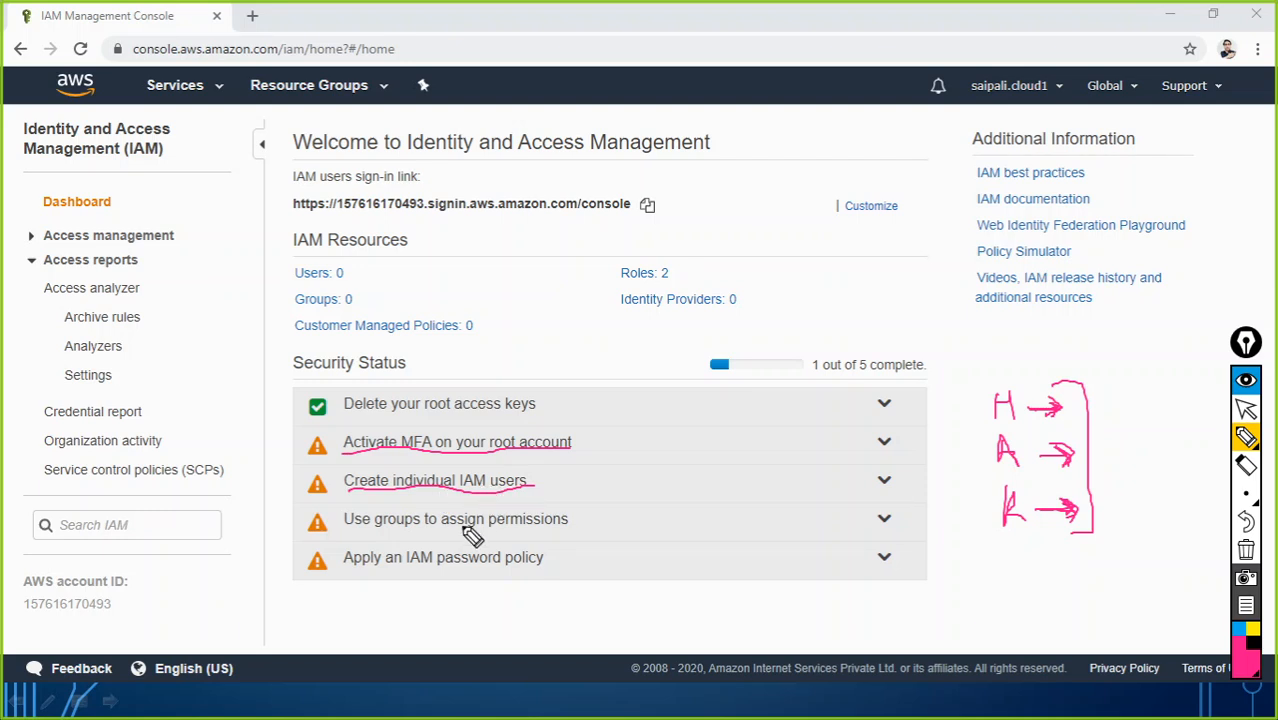
left_click_drag(438, 532, 567, 529)
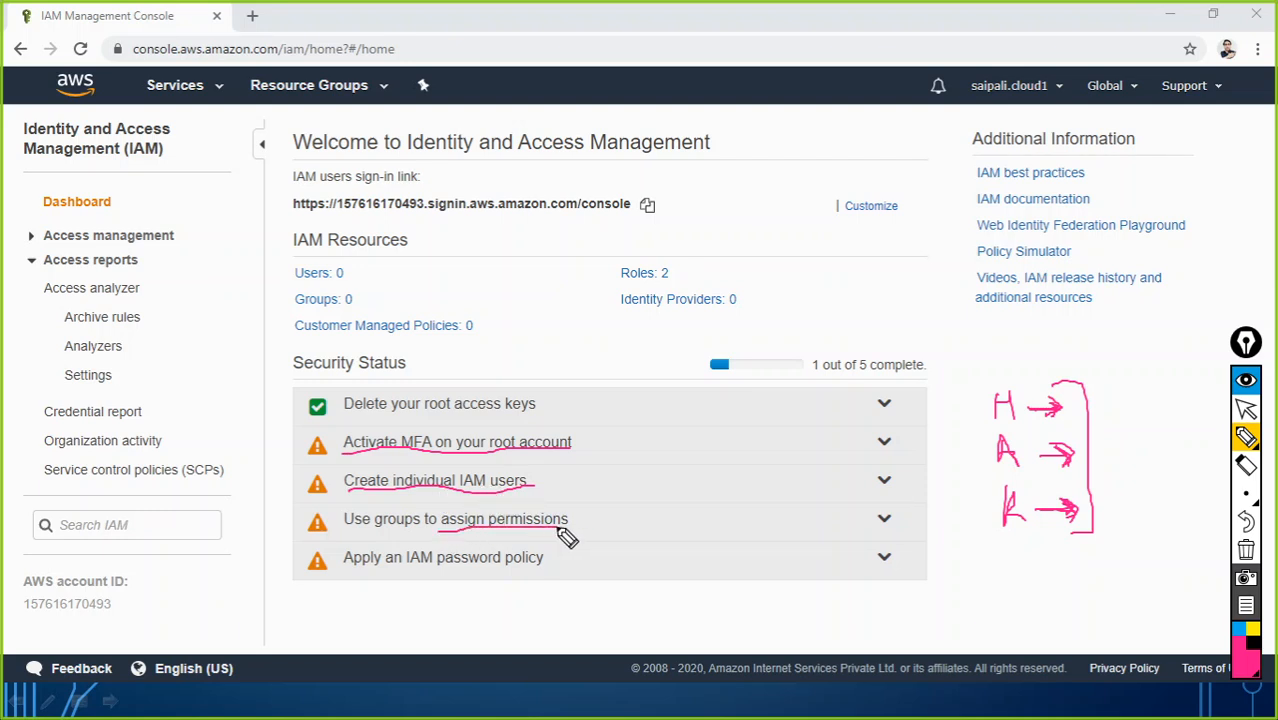
left_click_drag(350, 534, 411, 531)
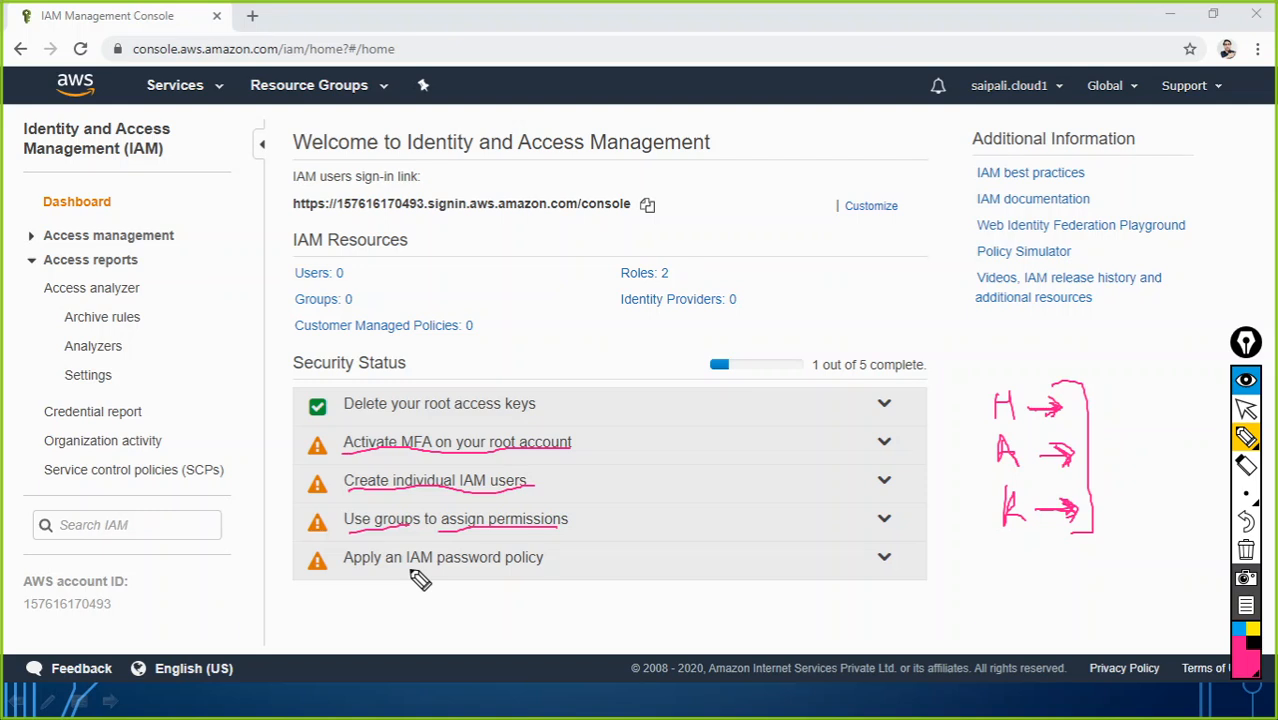
left_click_drag(418, 578, 548, 576)
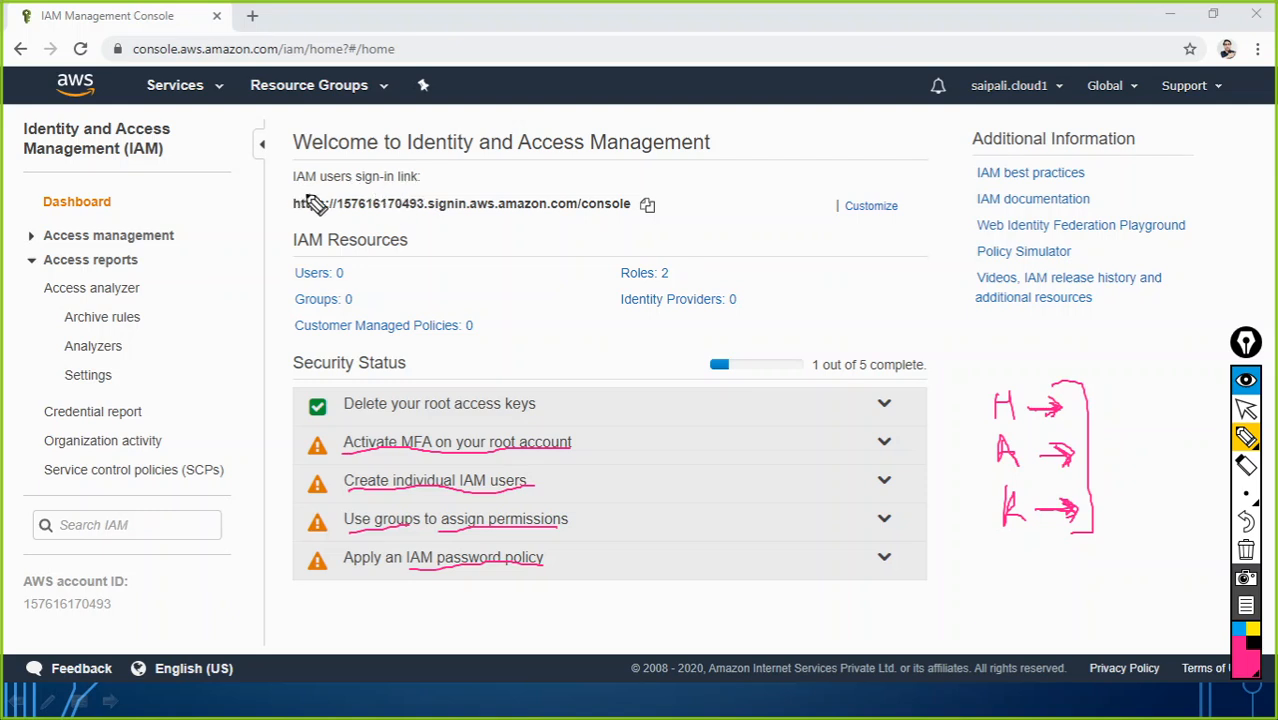
Step: Circle 'IAM' and outline the console URL in pink, then bring up the Windows Run box
mouse_move(308, 160)
left_mouse_down()
mouse_move(286, 178)
mouse_move(302, 188)
mouse_move(312, 156)
left_mouse_up()
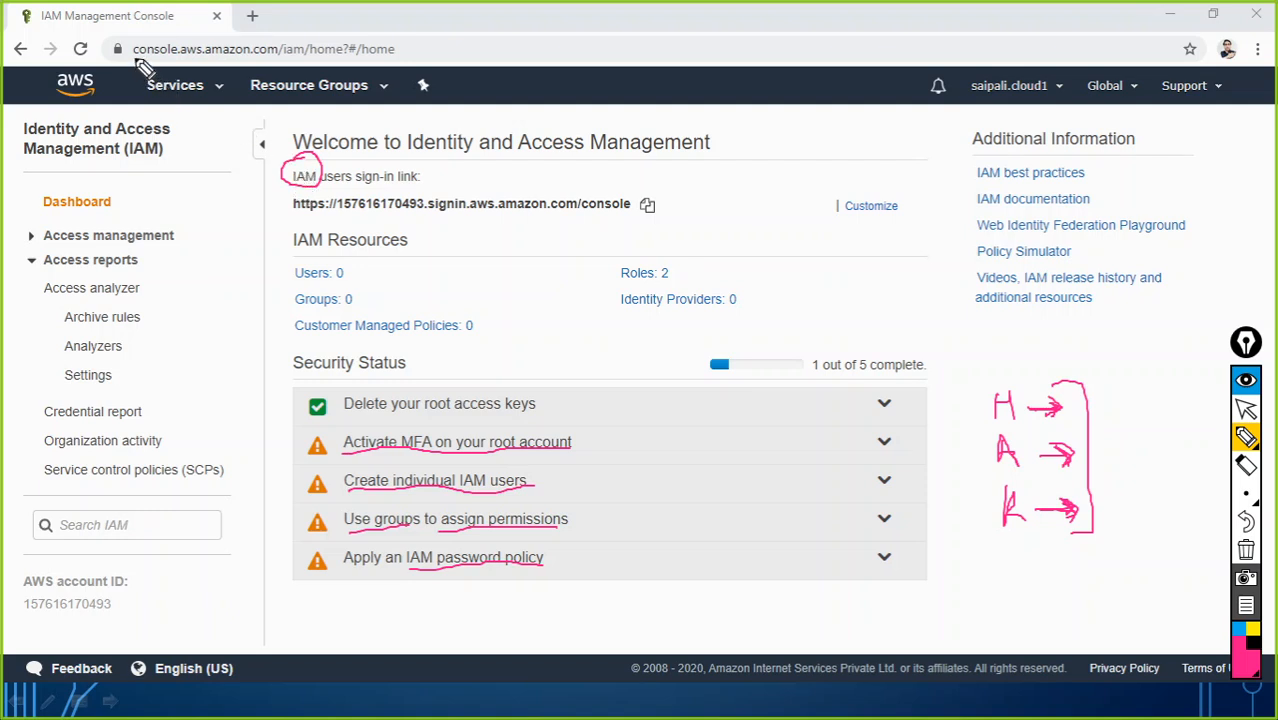
left_click_drag(133, 57, 393, 62)
mouse_move(397, 67)
left_mouse_down()
mouse_move(412, 48)
mouse_move(375, 38)
mouse_move(140, 38)
mouse_move(140, 62)
left_mouse_up()
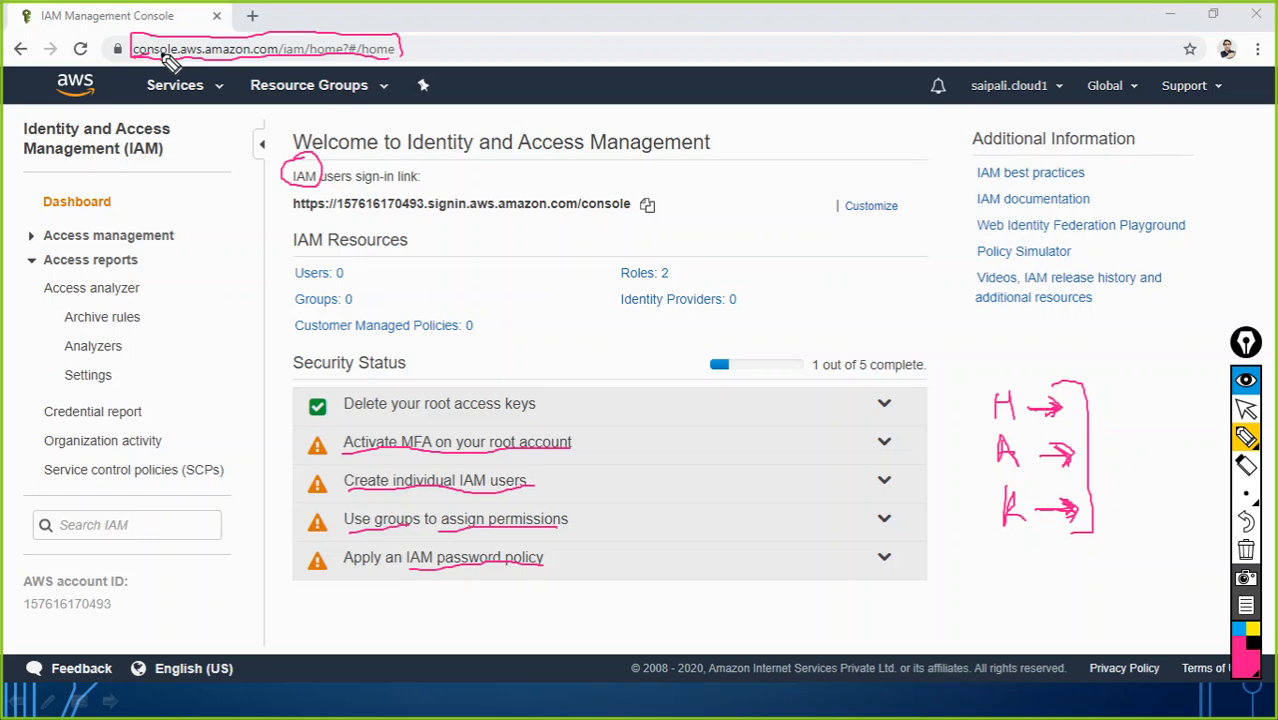
key("super+r")
Step: Launch Notepad via Run, clear all Epic Pen drawings, and switch back to the arrow tool
type("no")
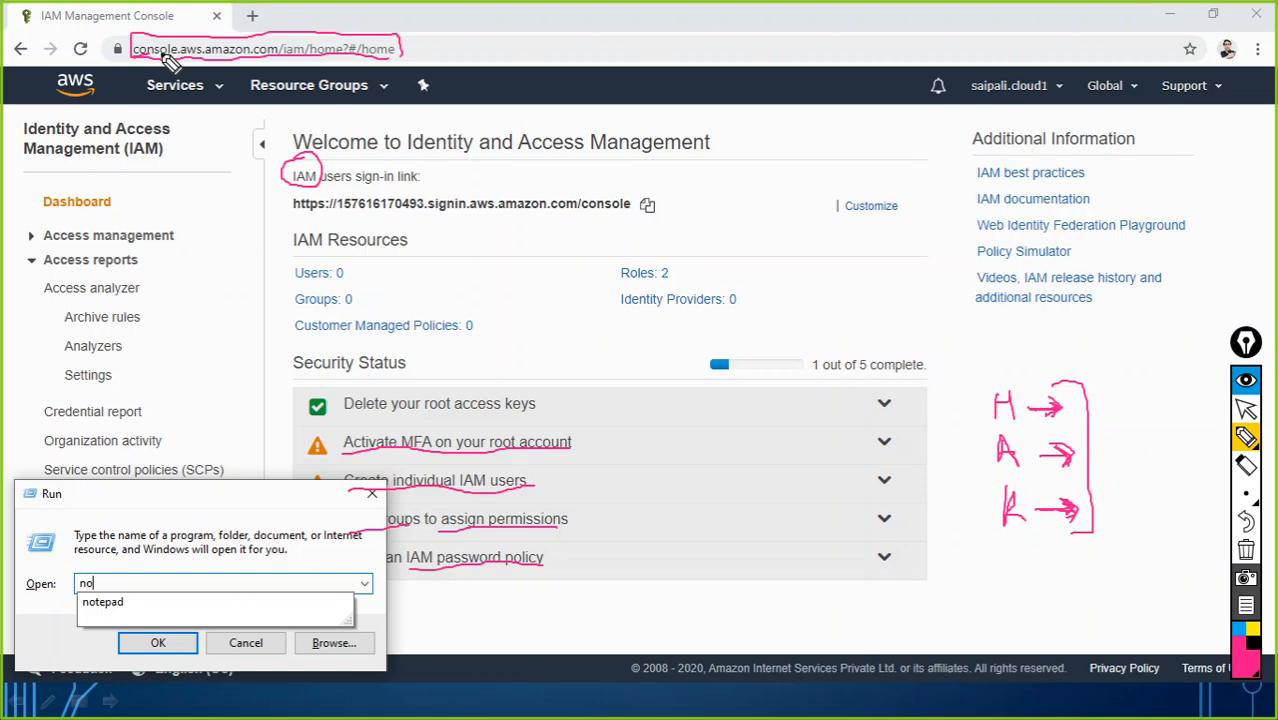
type("tepad")
key("Return")
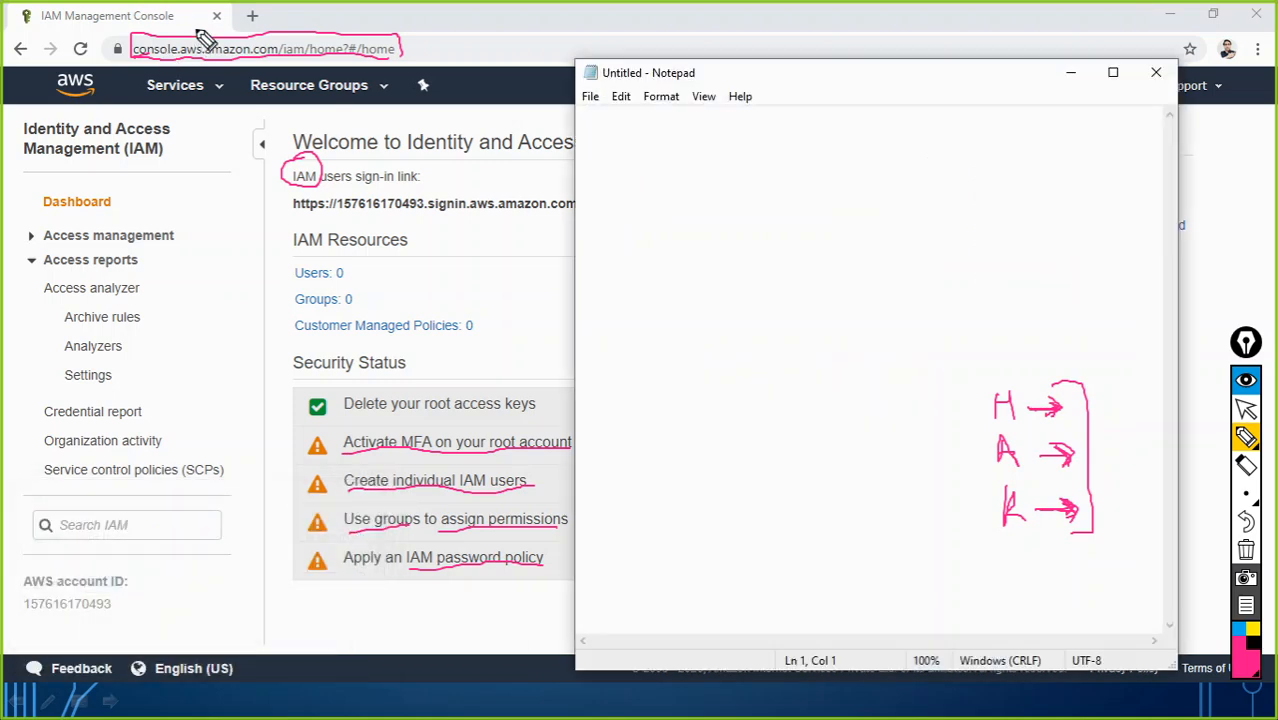
mouse_move(1243, 450)
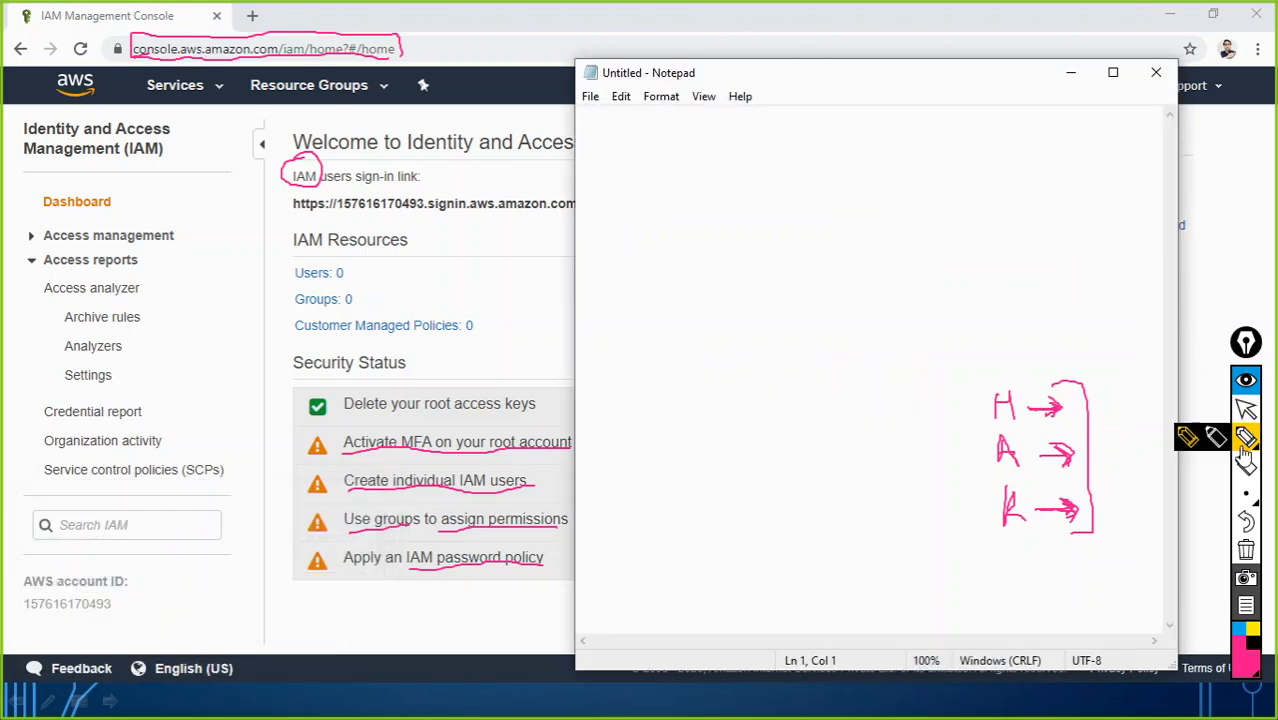
left_click(1245, 550)
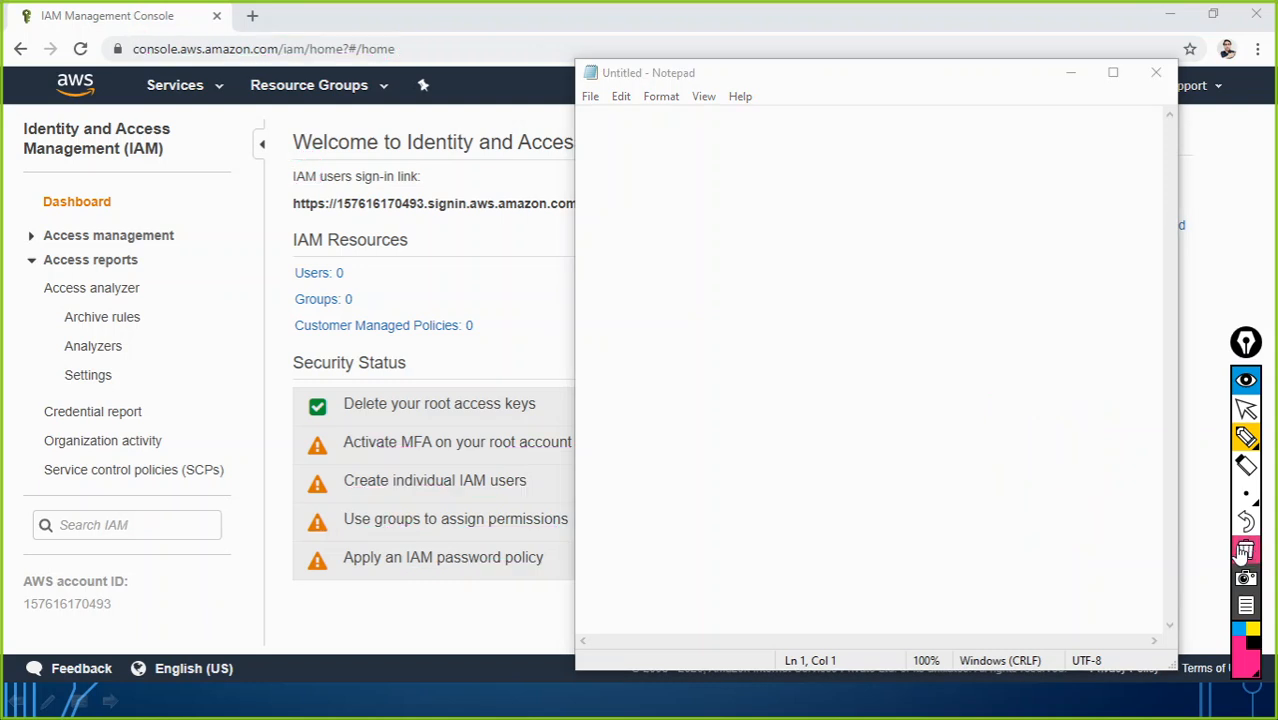
left_click(1245, 409)
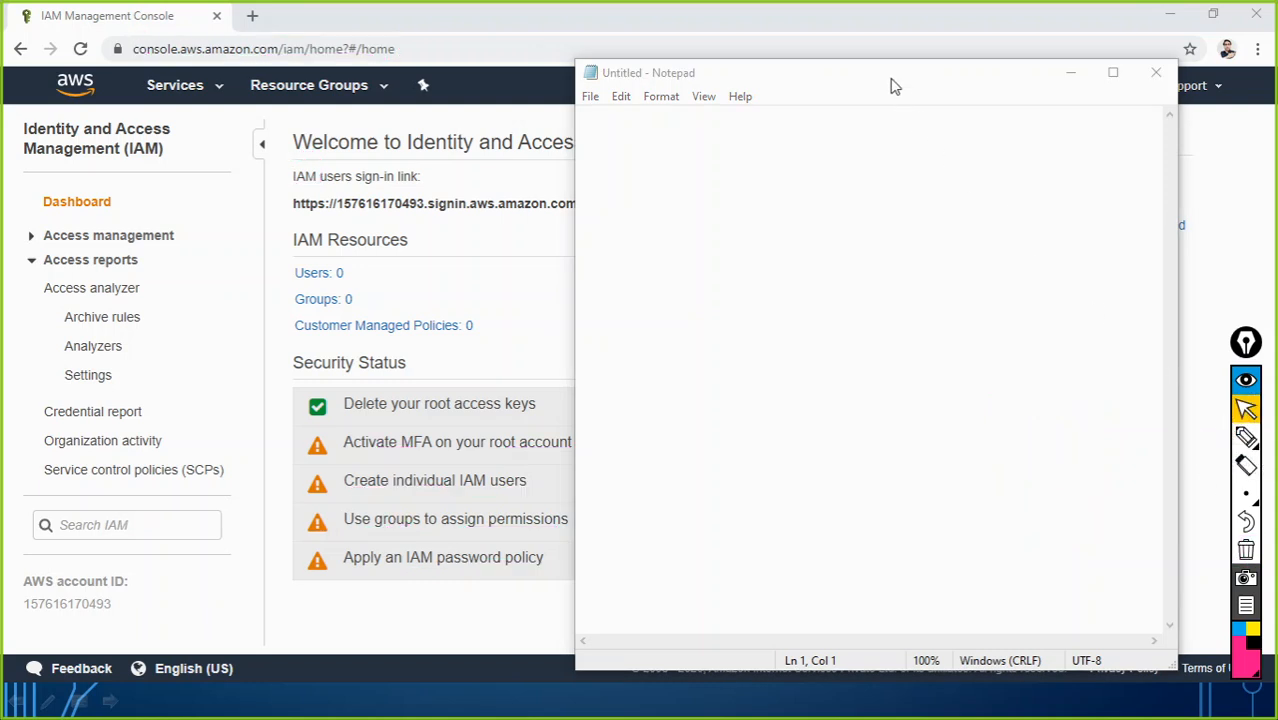
left_click_drag(893, 85, 685, 103)
Step: Write the account alias and the root user's e-mail address labelled '- root'
key("Return")
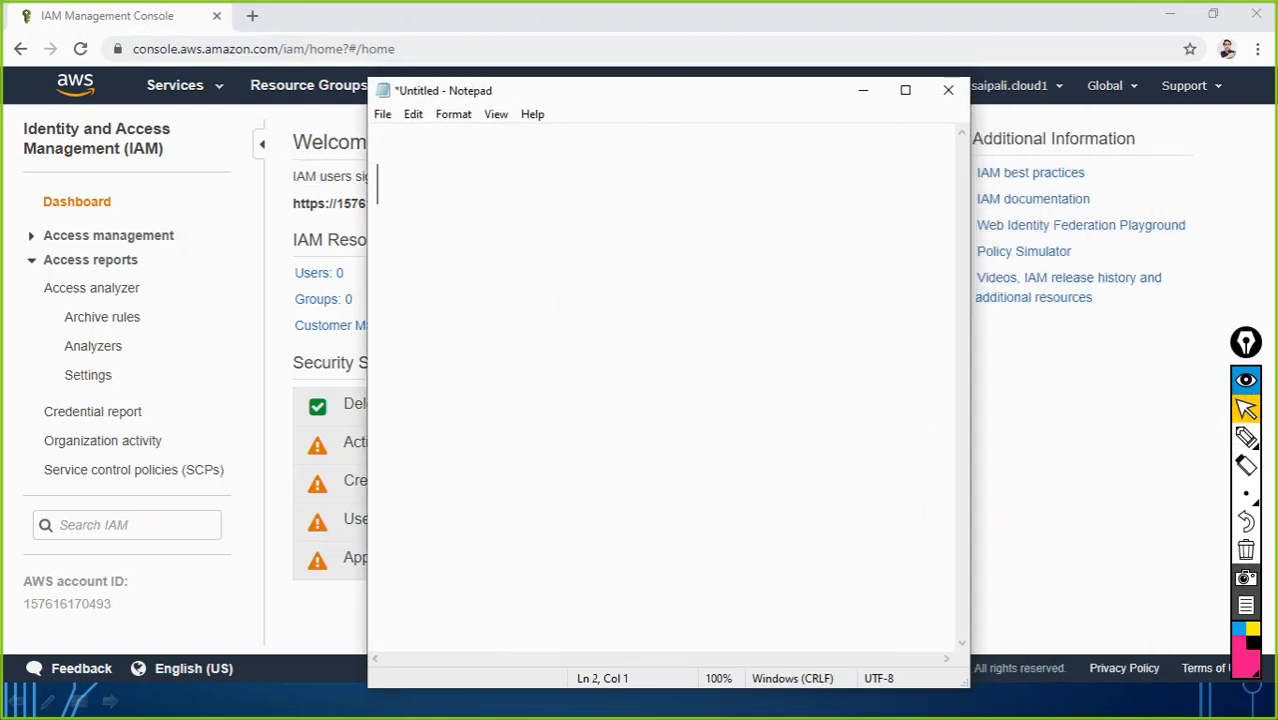
type("saurabh")
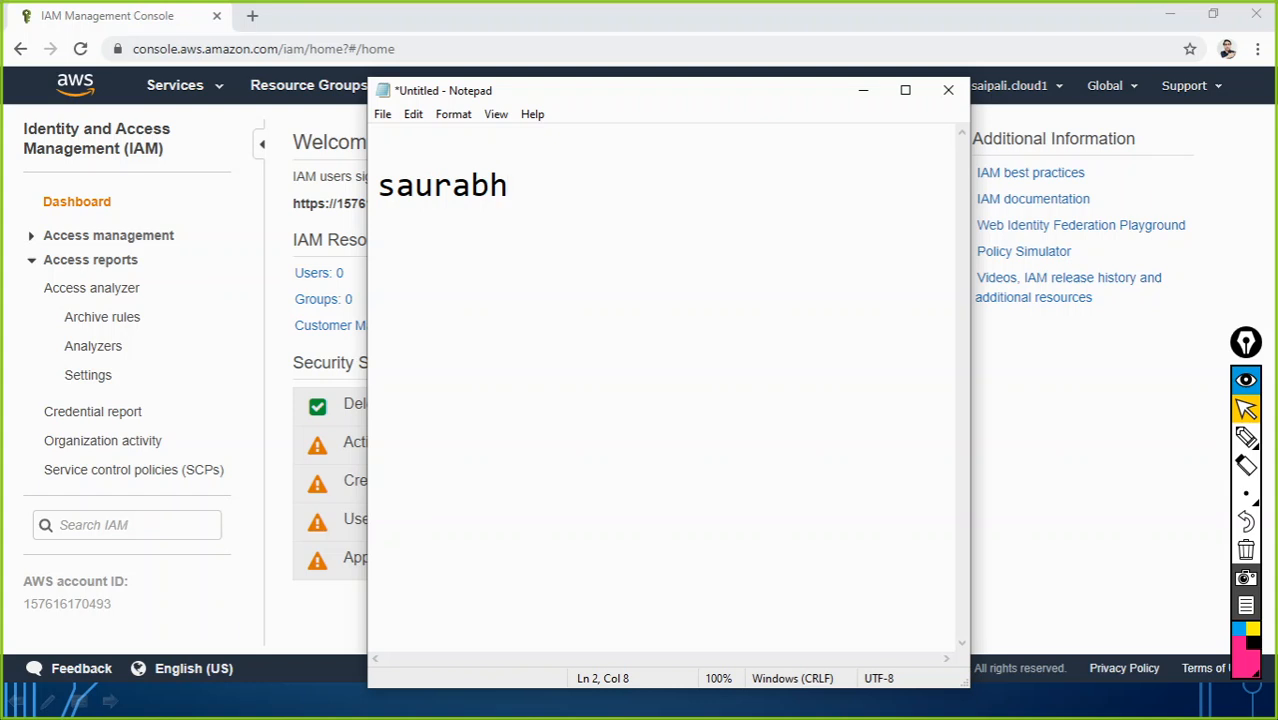
type("klt")
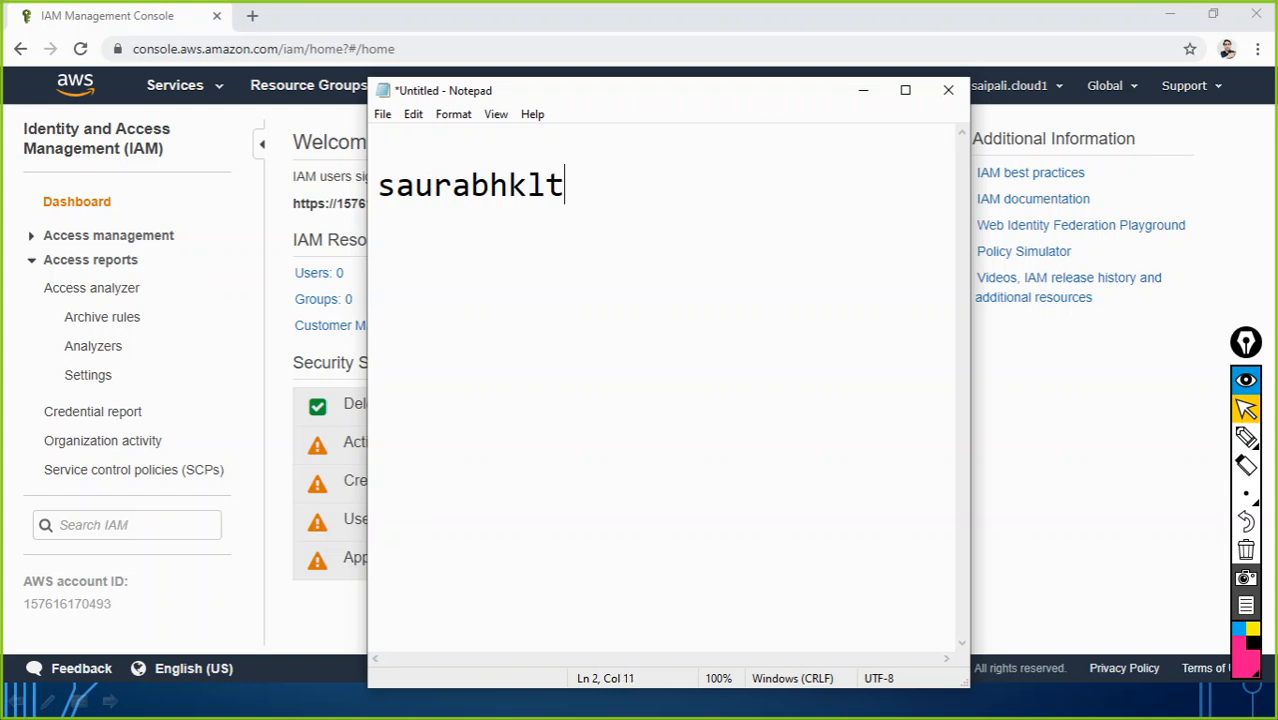
type("d")
key("Return")
key("Return")
left_click_drag(786, 89, 697, 87)
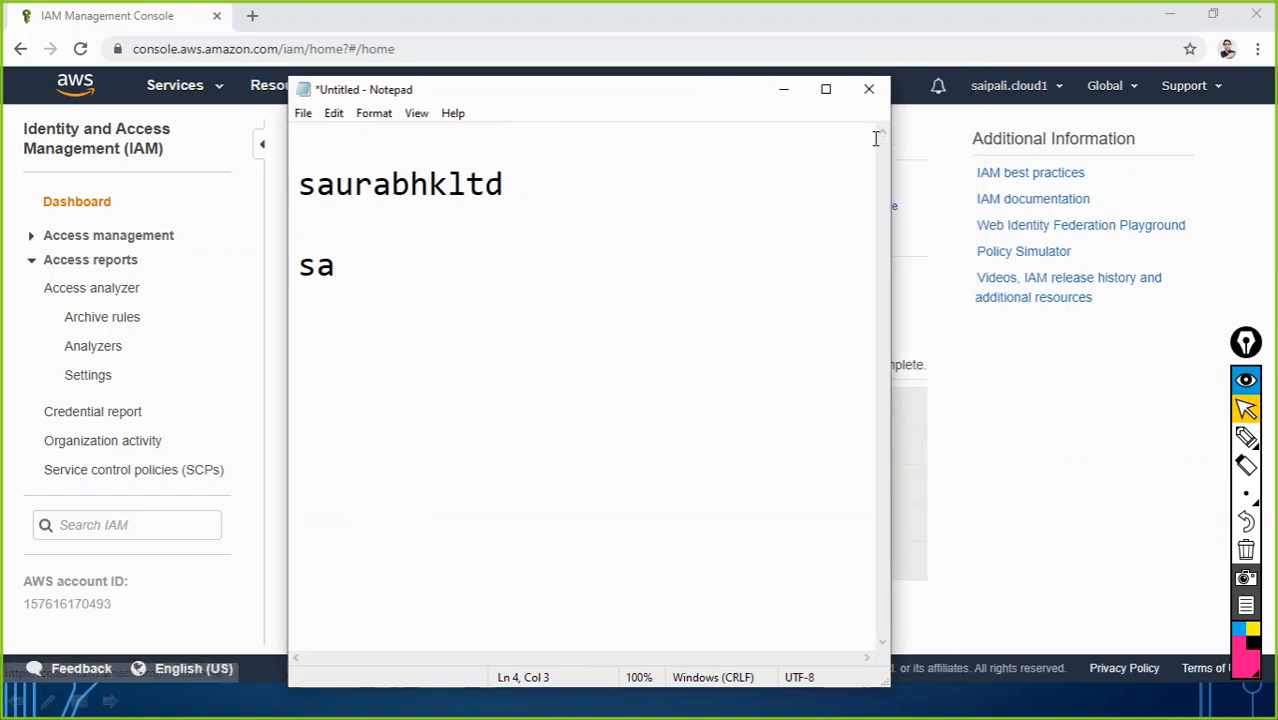
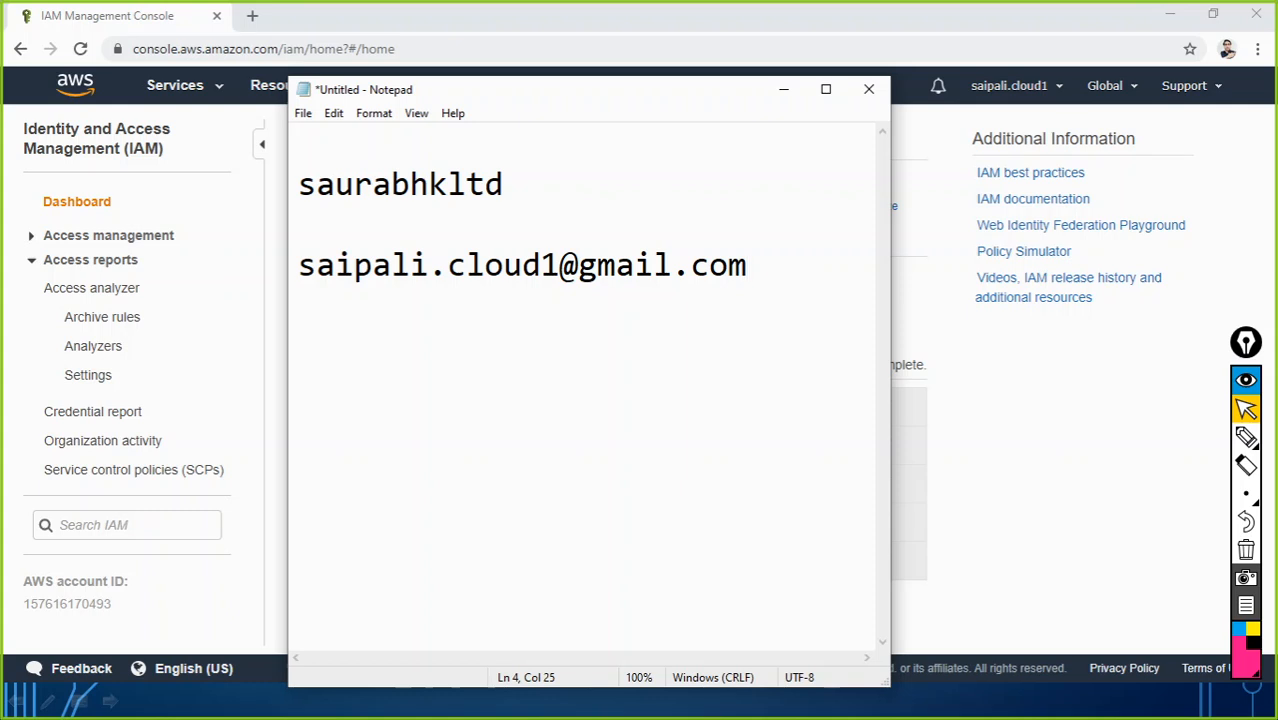
type("- root")
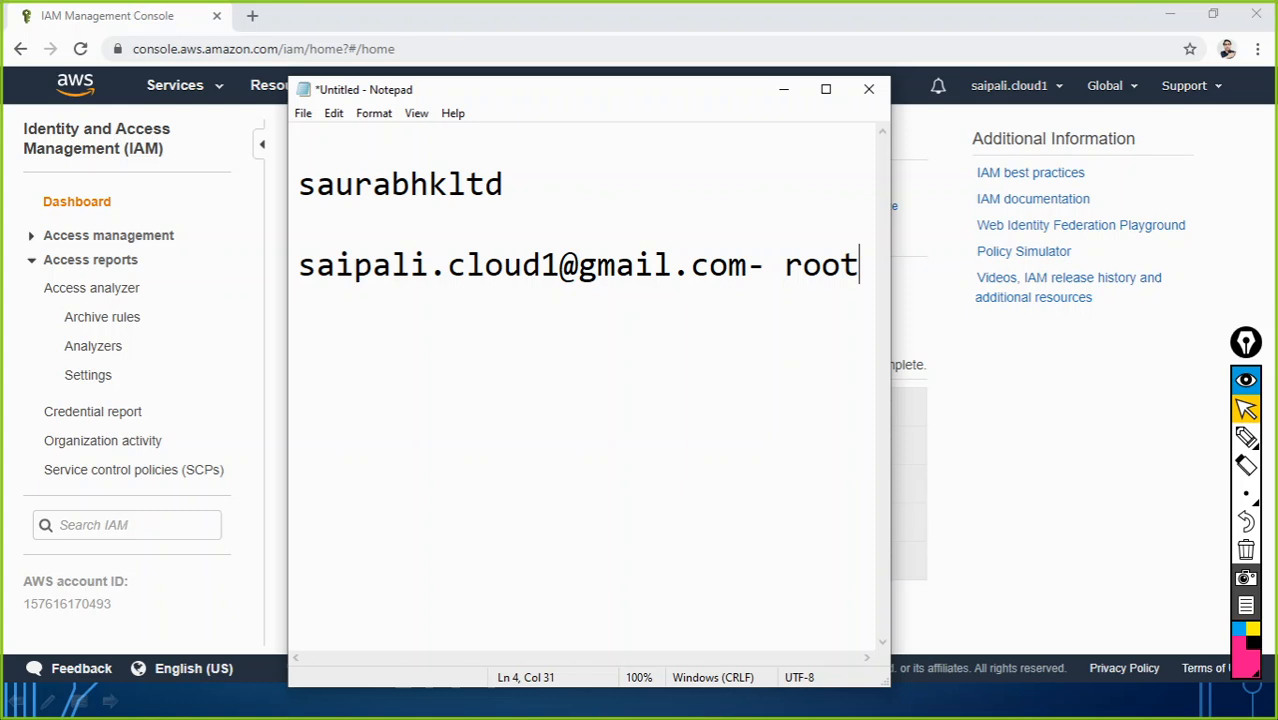
key("Return")
key("Return")
key("Return")
Step: Type the heading 'IAM Users' with a line beneath it
type("IAM Users")
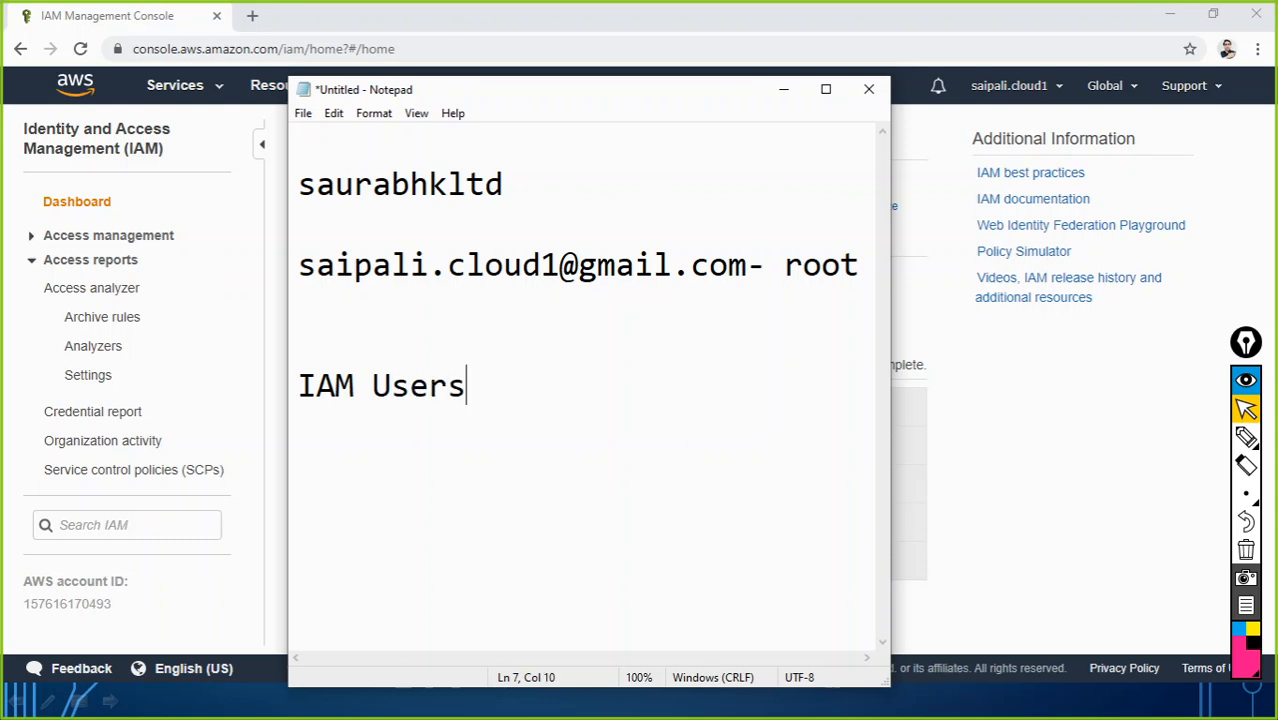
key("Return")
key("Return")
key("BackSpace")
Step: List the four planned user names under the heading, one per line
type("john")
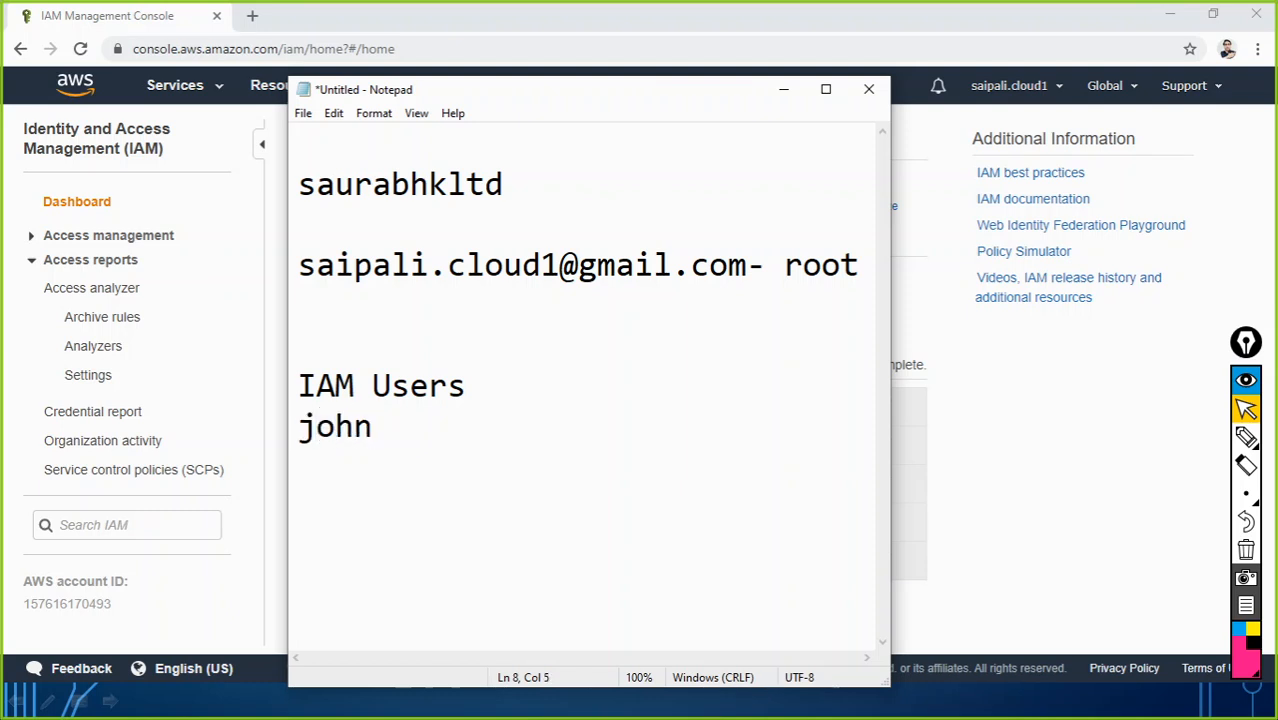
key("Return")
type("caleb")
key("Return")
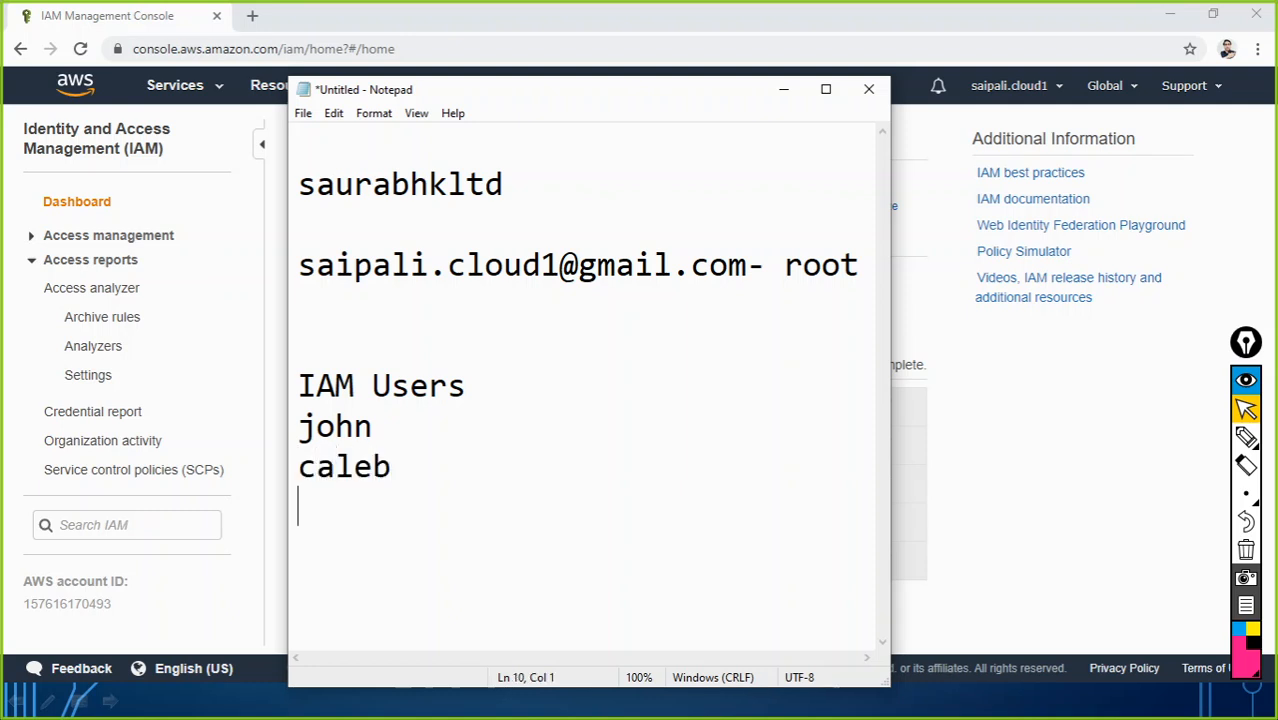
type("sumit")
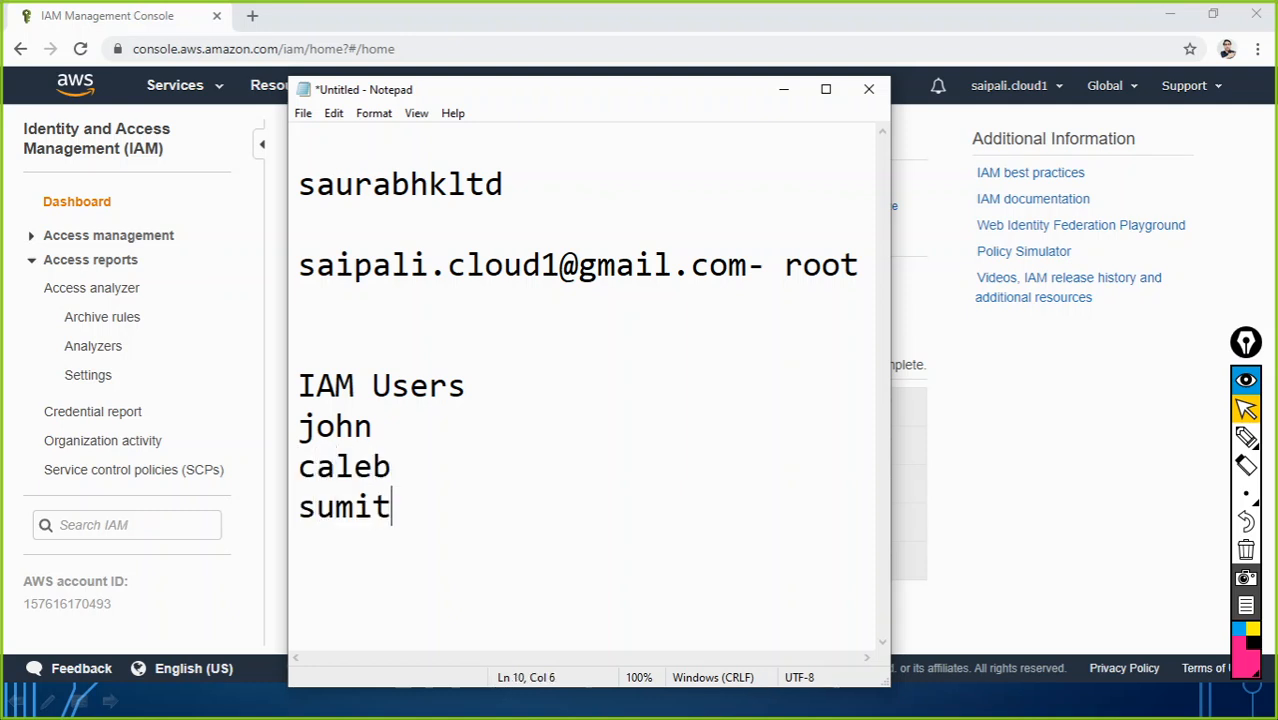
key("Return")
type("jack")
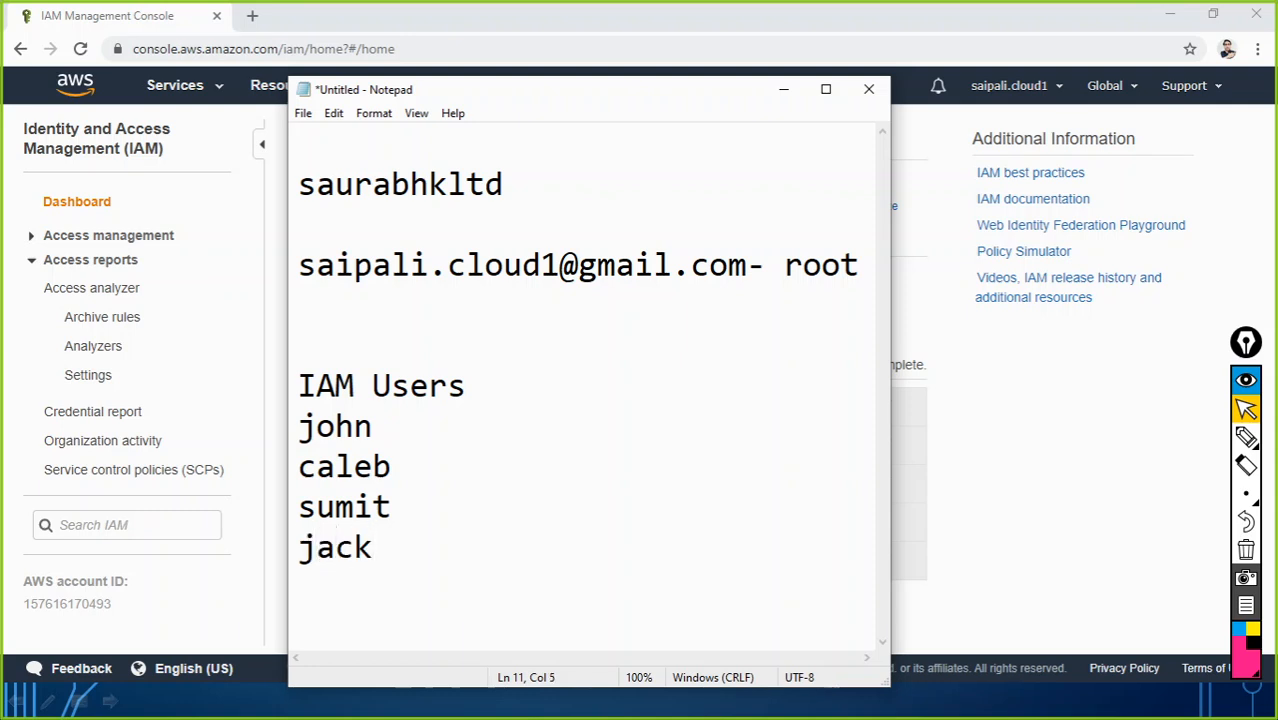
left_click_drag(385, 554, 293, 425)
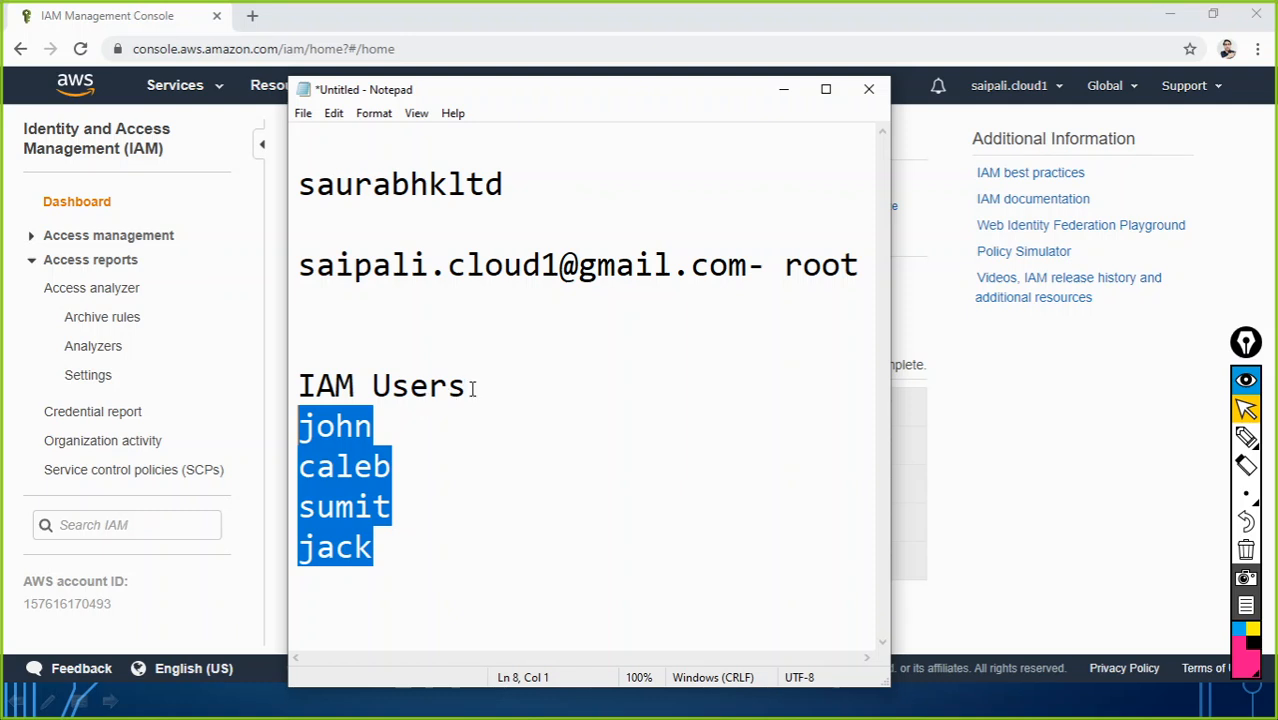
left_click(310, 350)
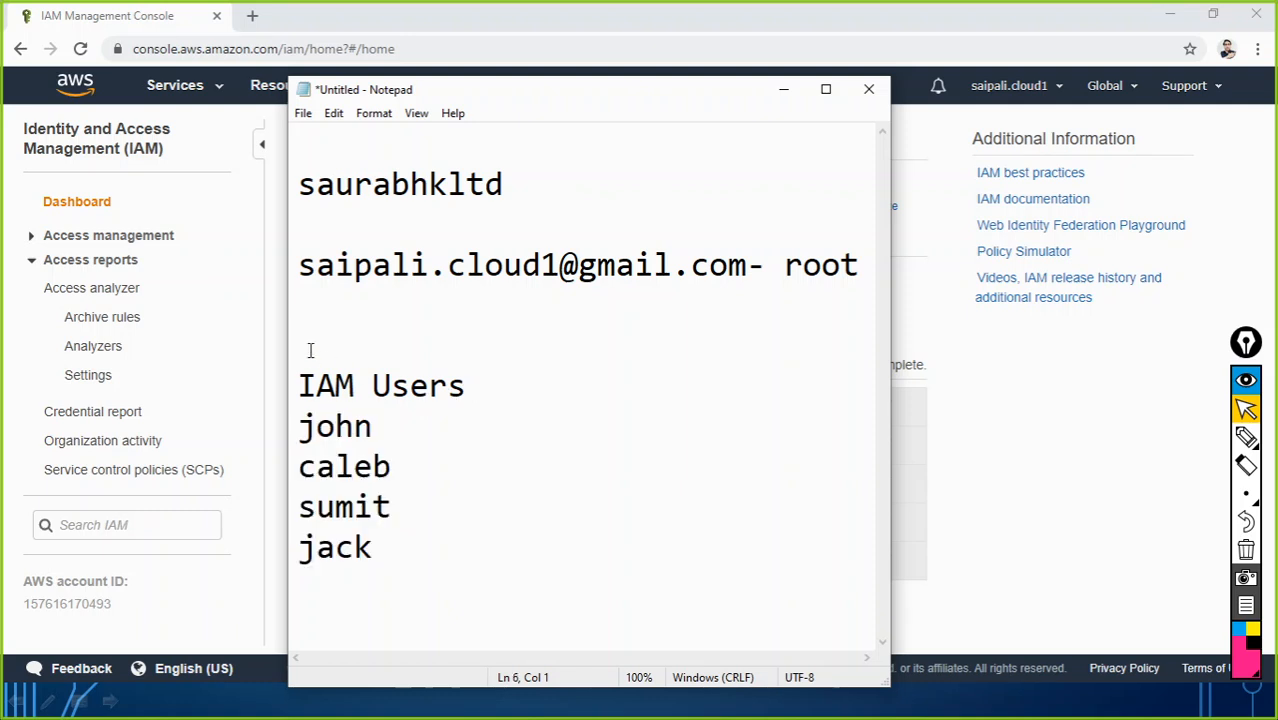
Step: Add a 'Groups' heading above IAM Users with 'IT Admin' beneath it
key("Return")
key("Return")
key("Up")
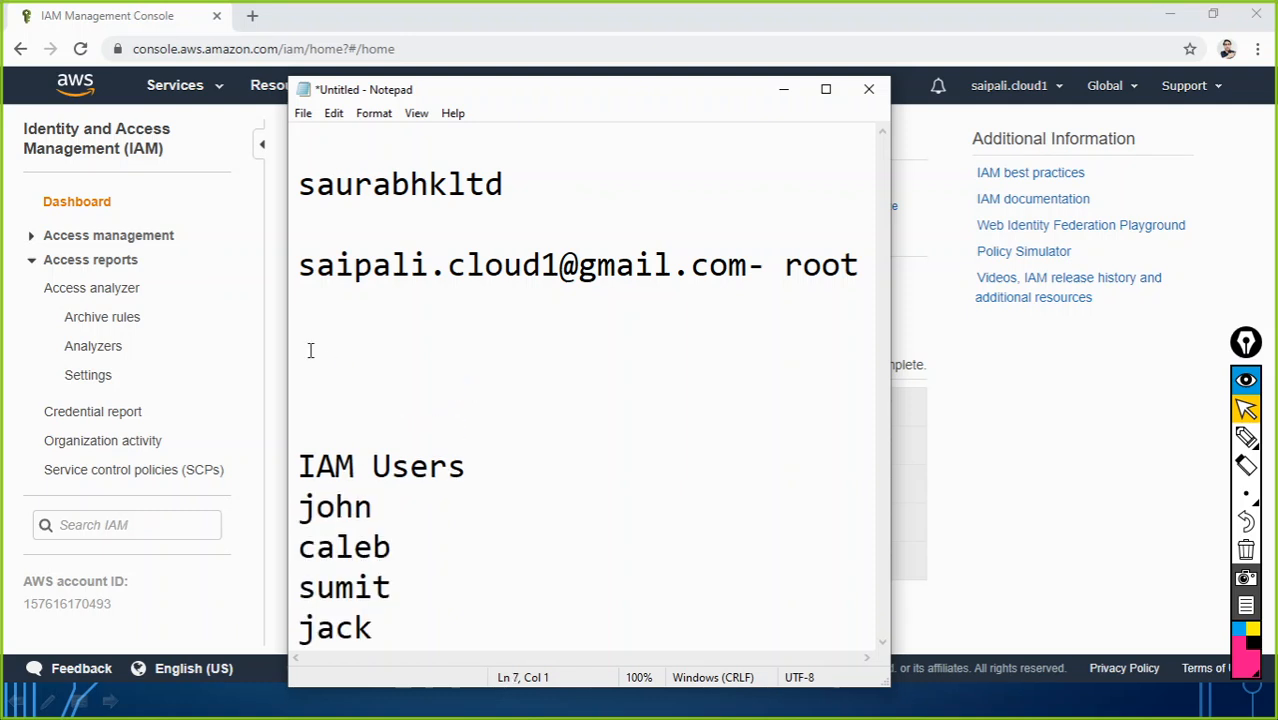
type("Groups")
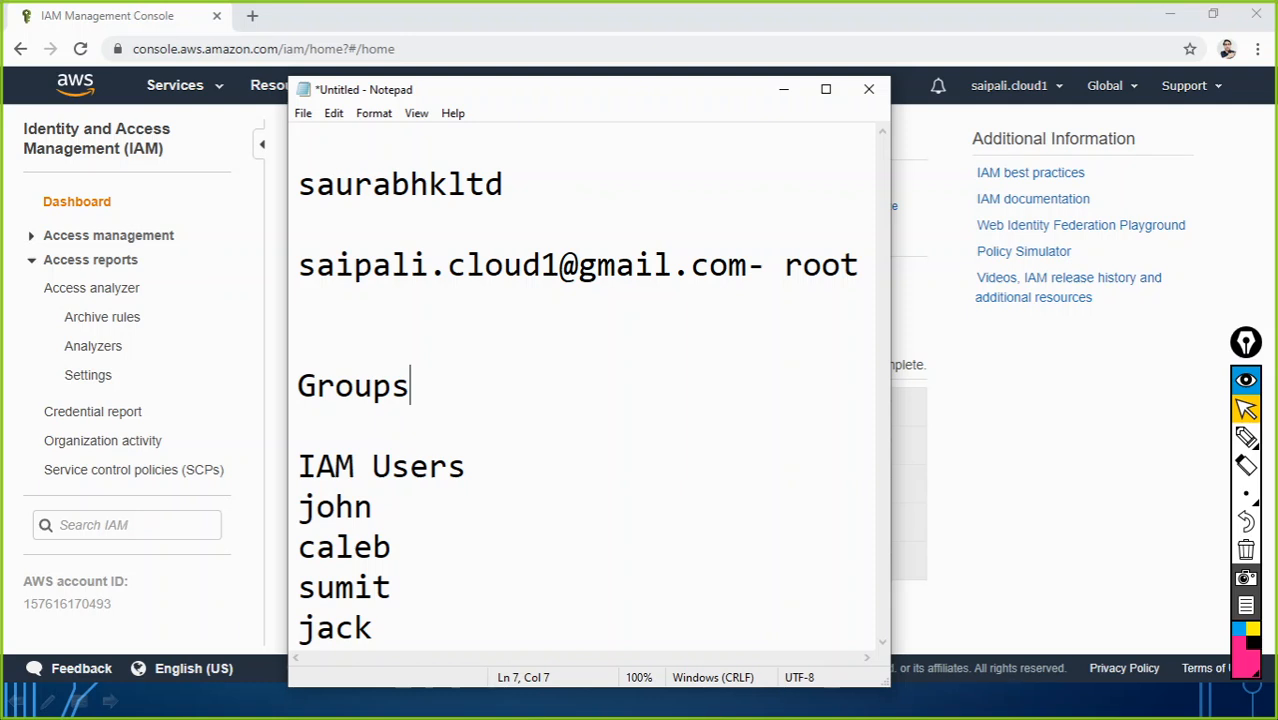
key("Return")
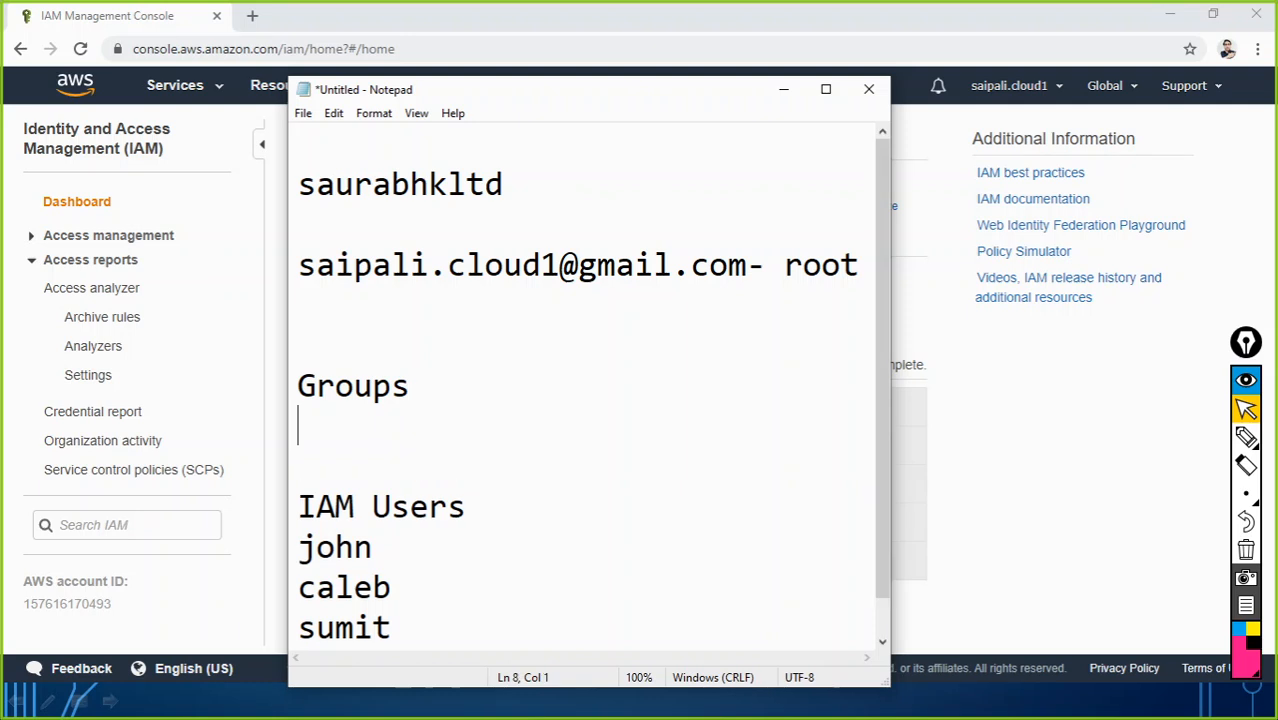
type("IT Admin")
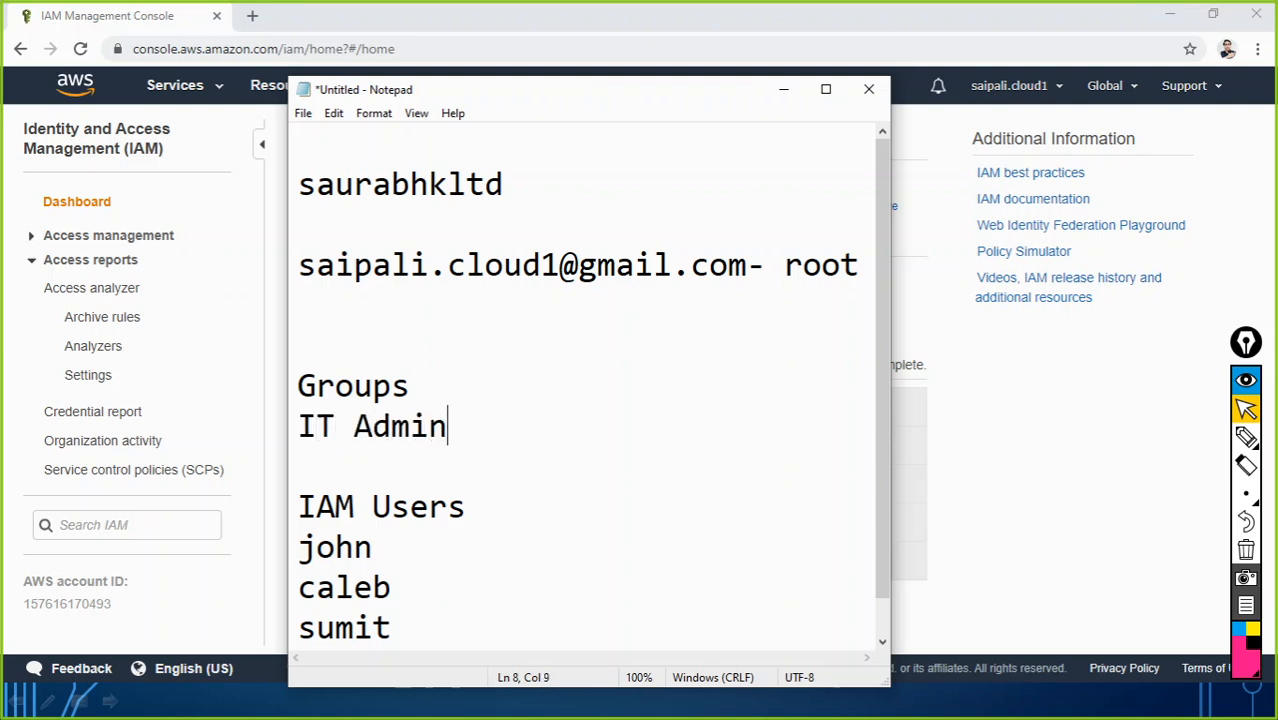
key("Return")
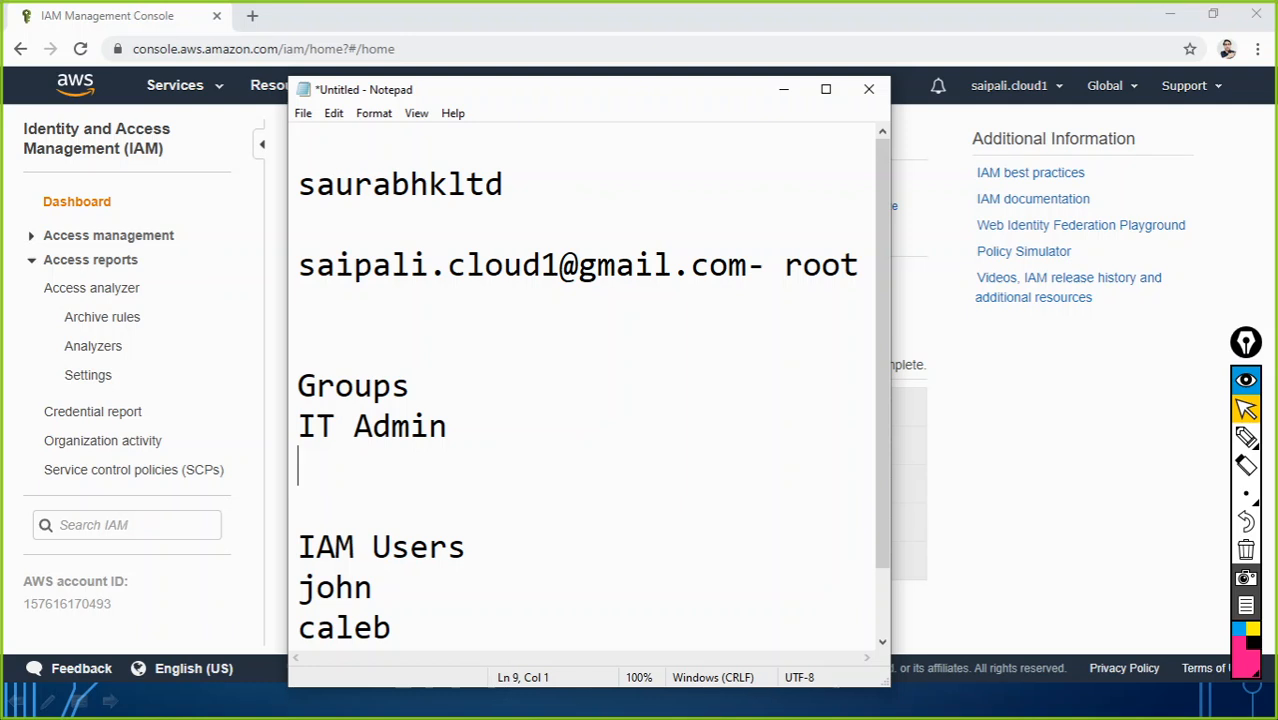
Step: Rename 'IT Admin' to 'IT-Admin'
key("Up")
key("Right")
key("Right")
key("Right")
key("BackSpace")
type("-")
key("Left")
key("Right")
key("Right")
key("Right")
key("Right")
key("Right")
key("Right")
Step: Add 'sales' as the second group below IT-Admin
key("Return")
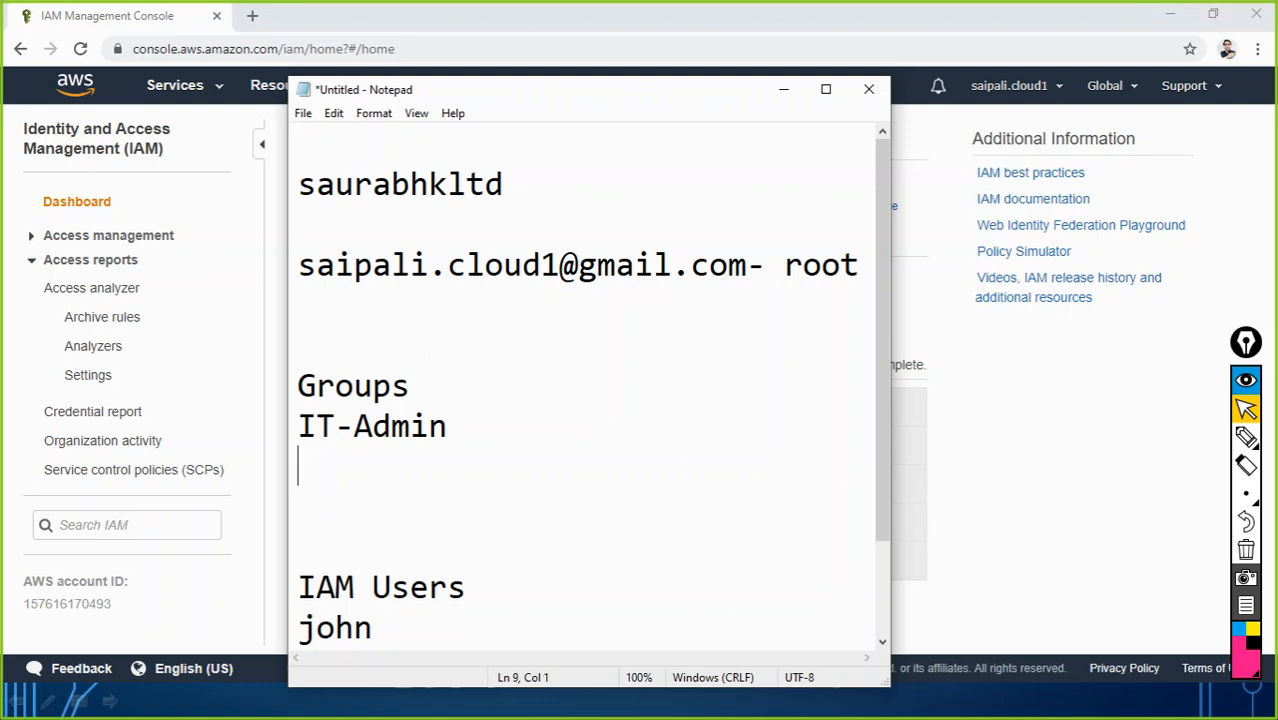
type("sales")
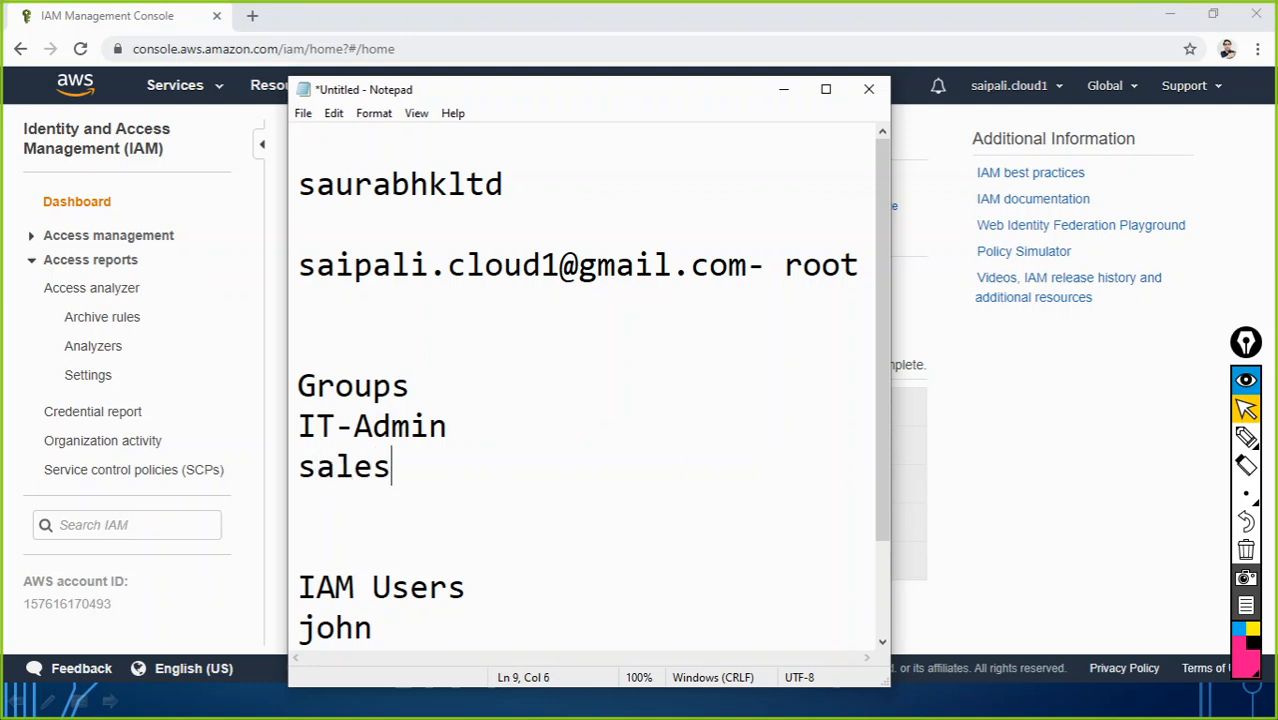
type("empl")
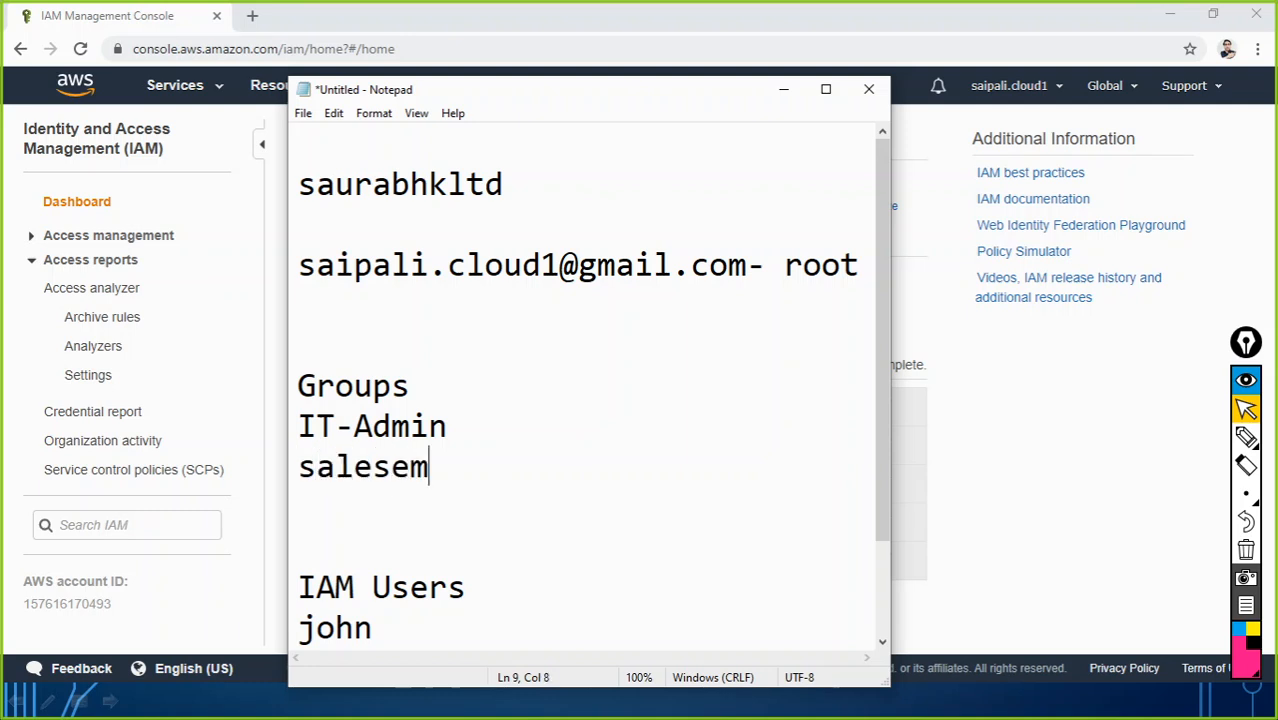
key("BackSpace")
key("BackSpace")
key("BackSpace")
key("BackSpace")
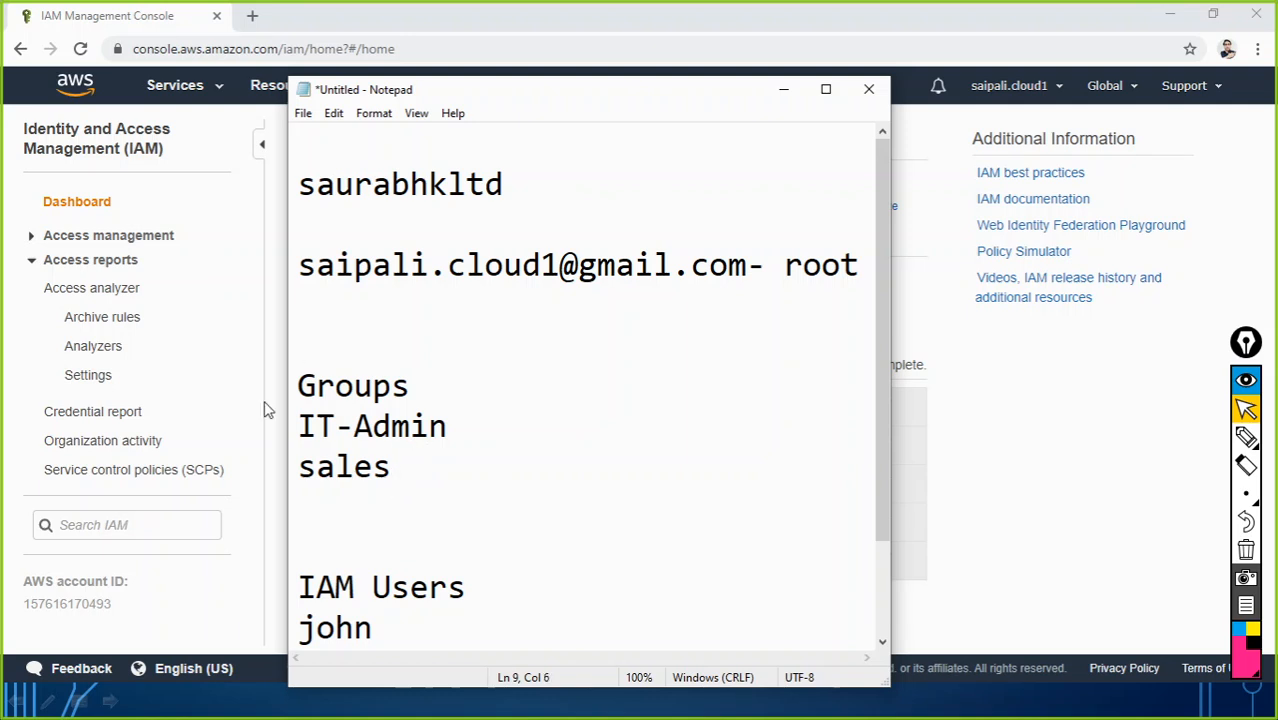
mouse_move(297, 426)
left_mouse_down()
mouse_move(455, 434)
mouse_move(408, 462)
mouse_move(295, 428)
left_mouse_up()
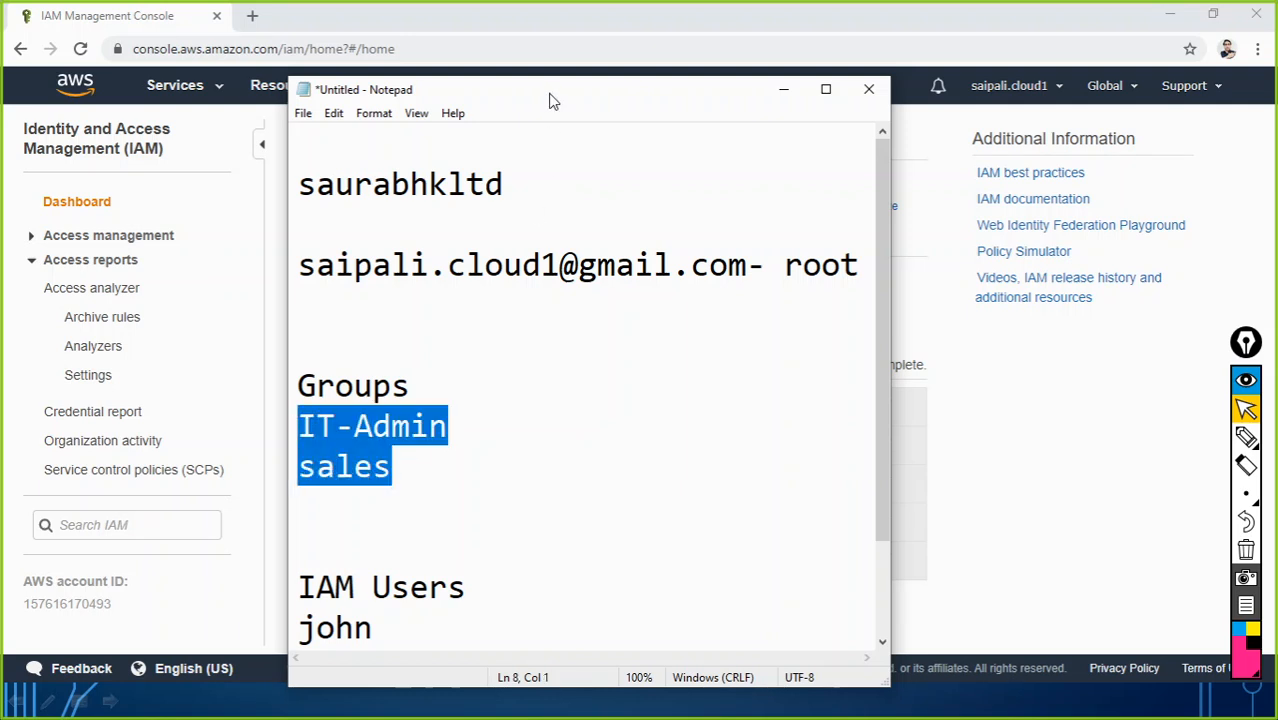
Step: In the Notepad user list, assign john to IT-Admin and caleb to sales
left_click_drag(552, 98, 520, 47)
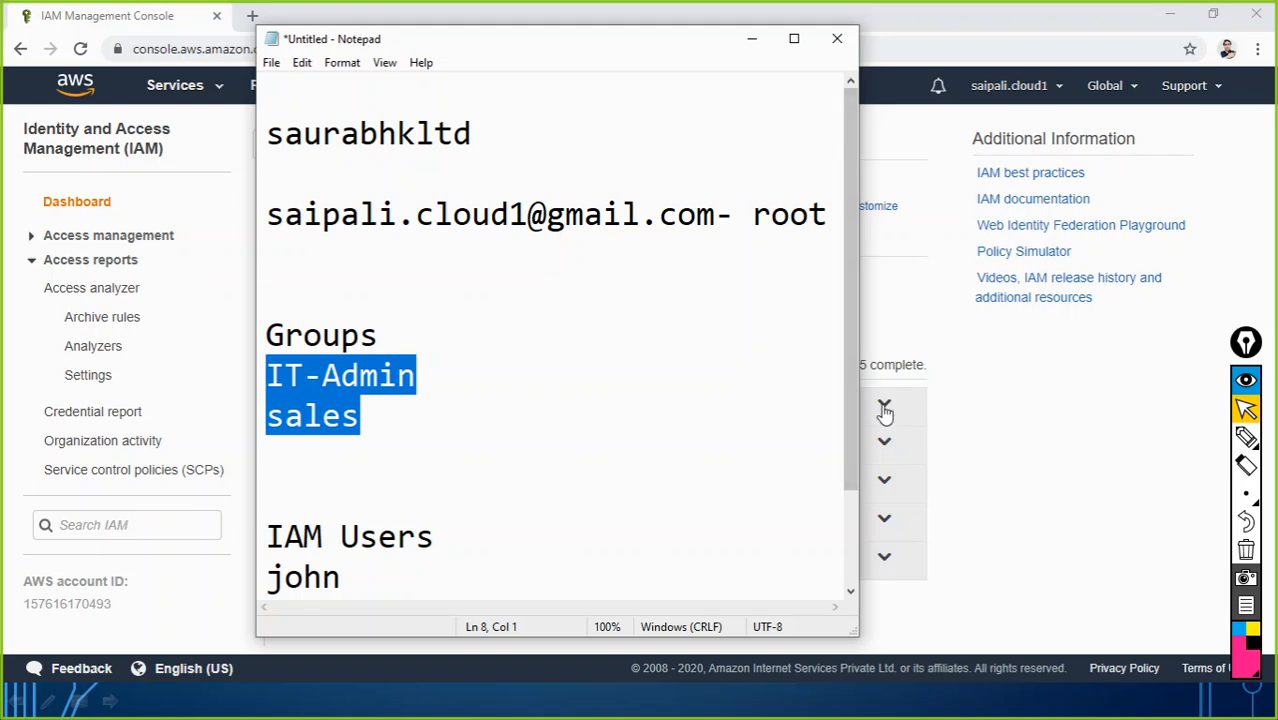
left_click_drag(851, 385, 851, 447)
left_click(436, 297)
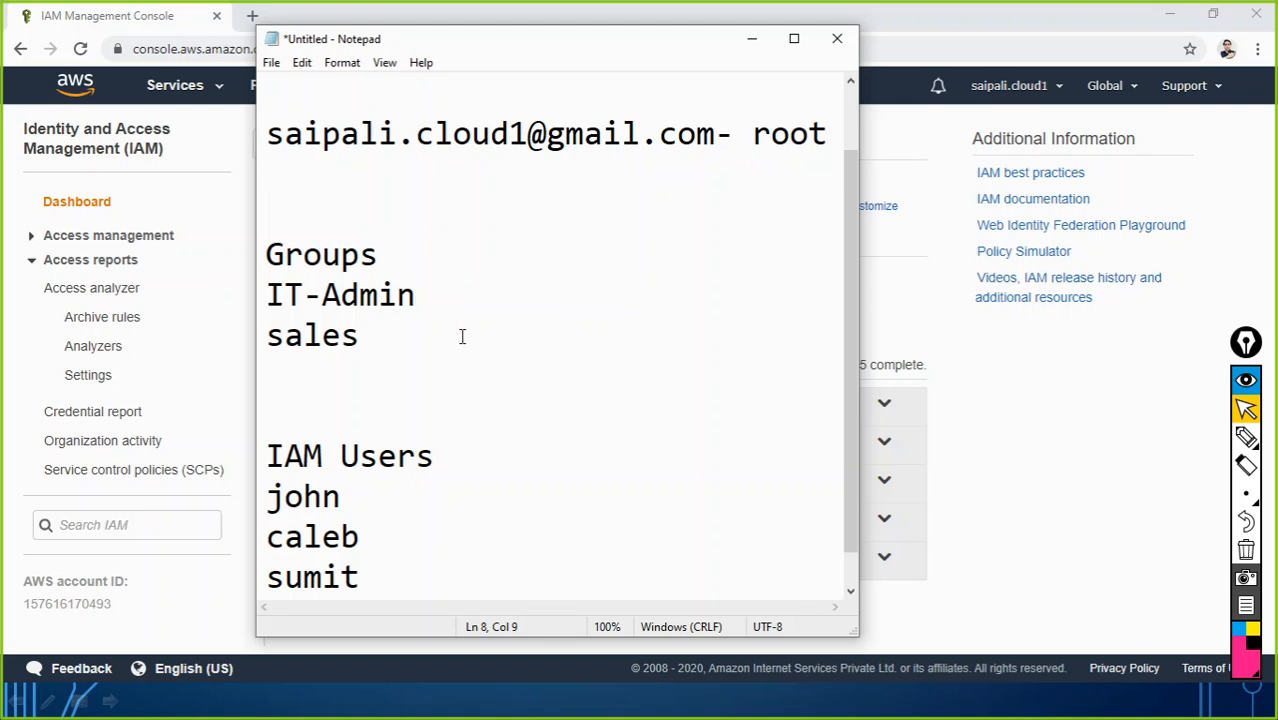
left_click(380, 497)
type("-")
key("Tab")
type("IT-Admin")
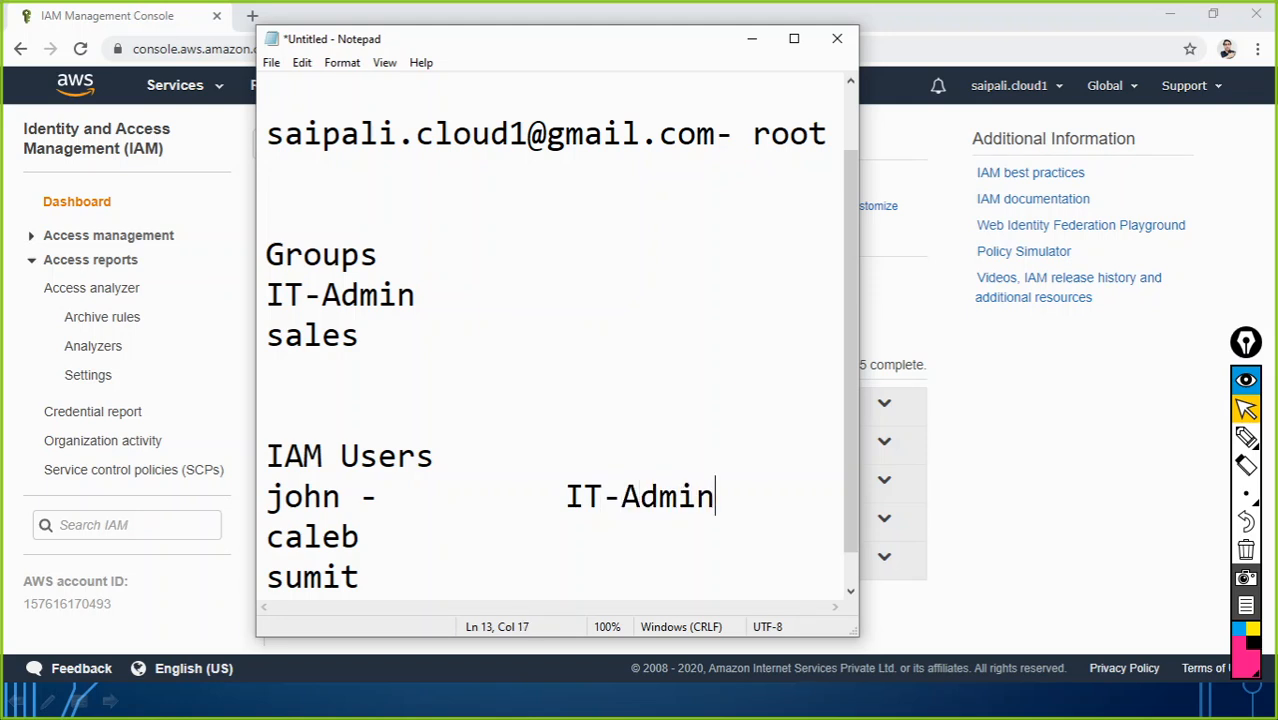
key("Down")
type("-")
key("Tab")
type("sales")
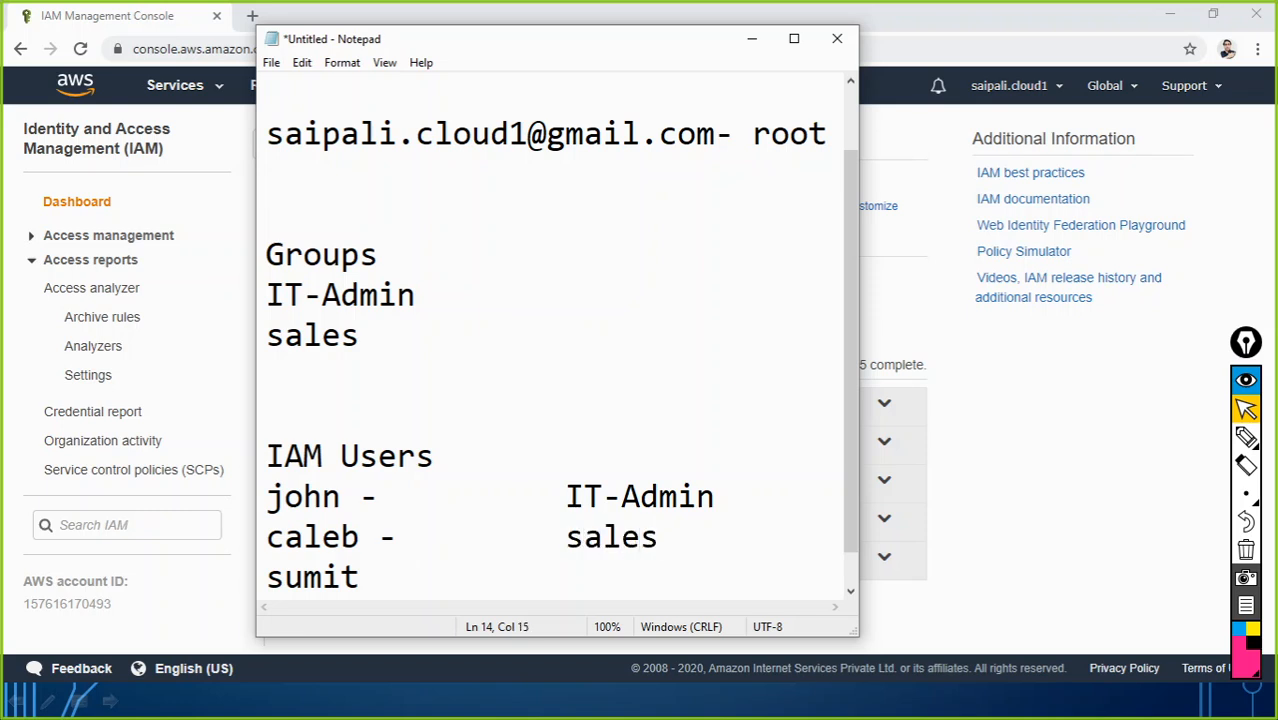
Step: Assign sumit to IT-Admin and add a new 'jack - sales' line
key("Down")
type("-")
key("Tab")
key("Tab")
type("IT-Admin")
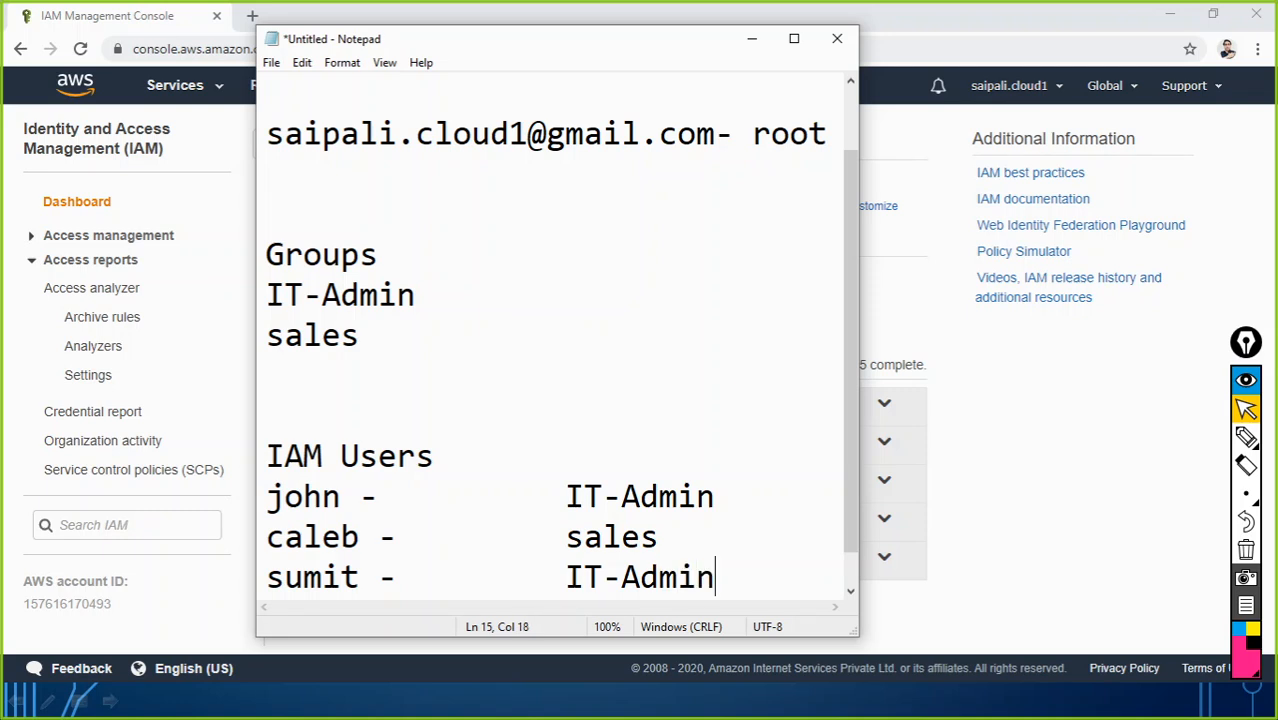
key("Return")
type("jack")
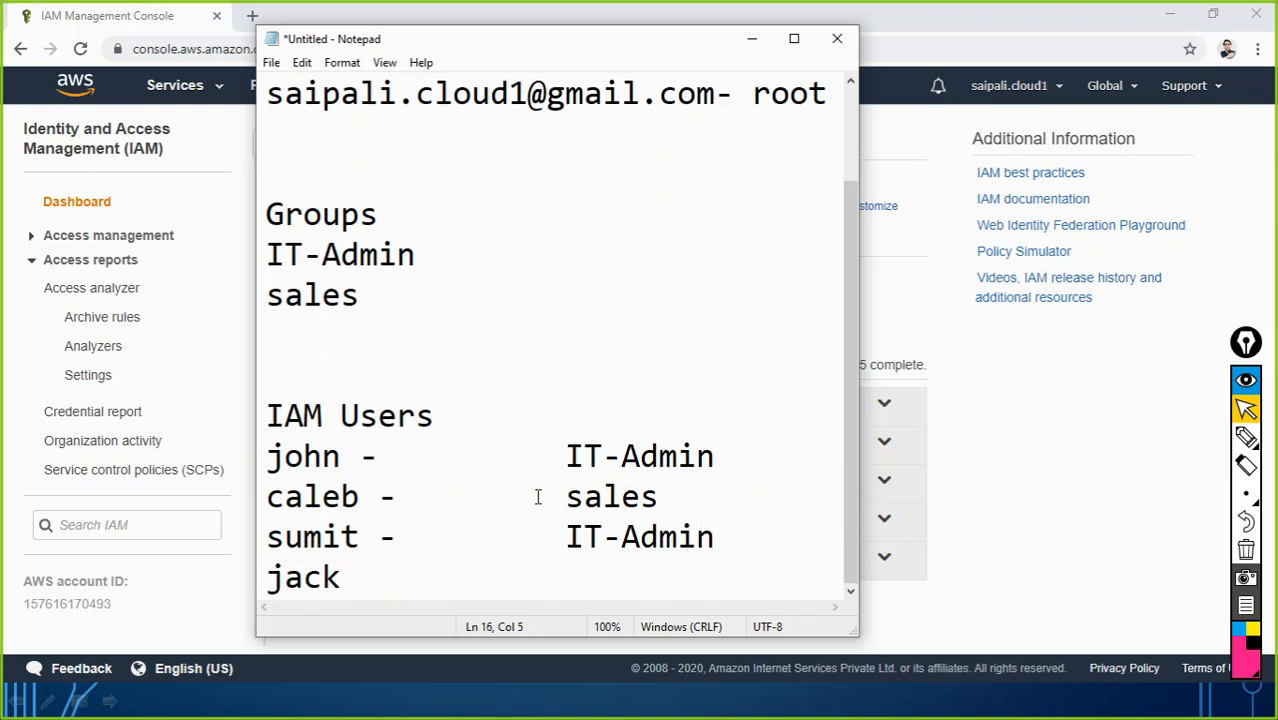
type("-")
key("Left")
key("End")
type("-\t\tsales")
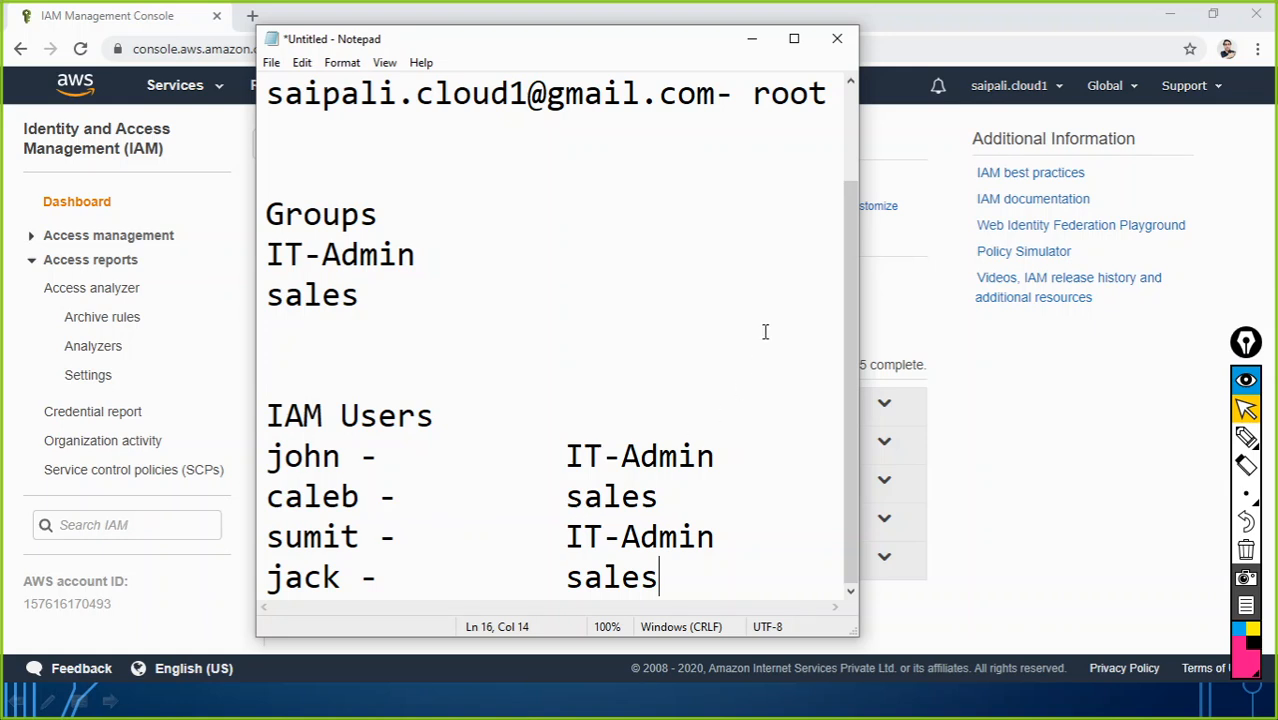
left_click_drag(847, 280, 842, 190)
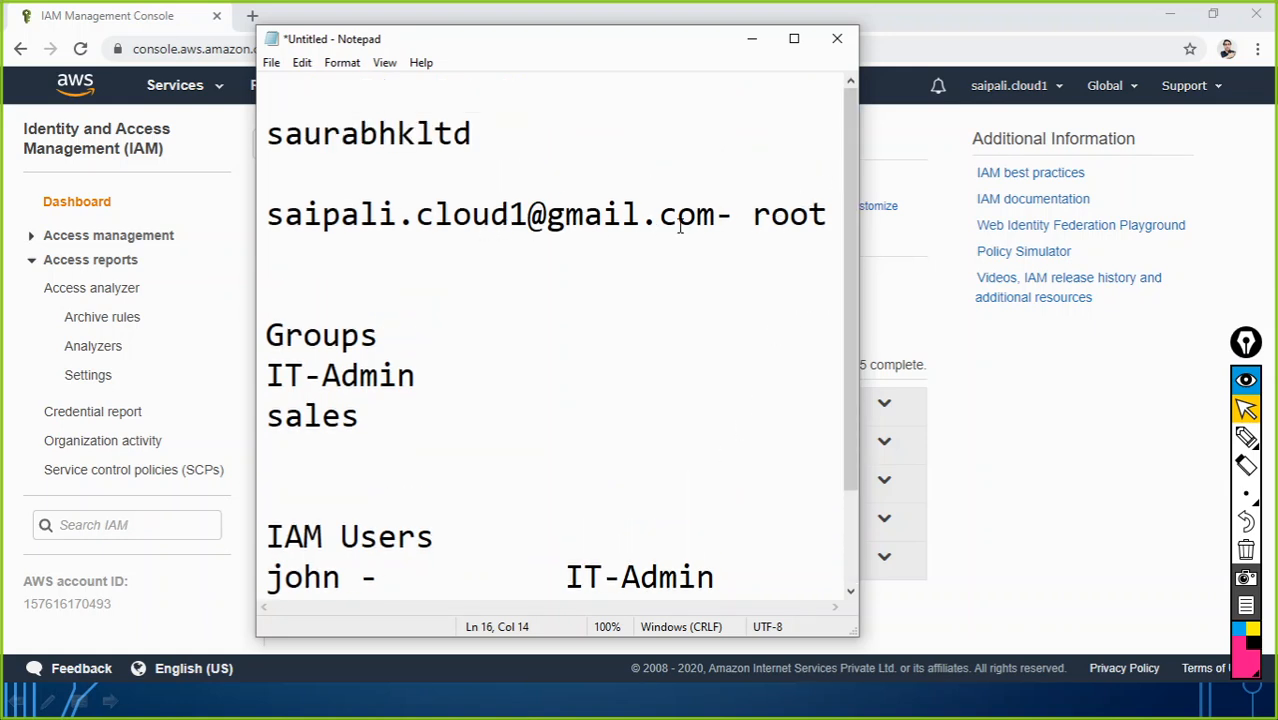
Step: Add an 'aws.amazon.com' line above the root account e-mail
left_click(269, 190)
key("Return")
type("a")
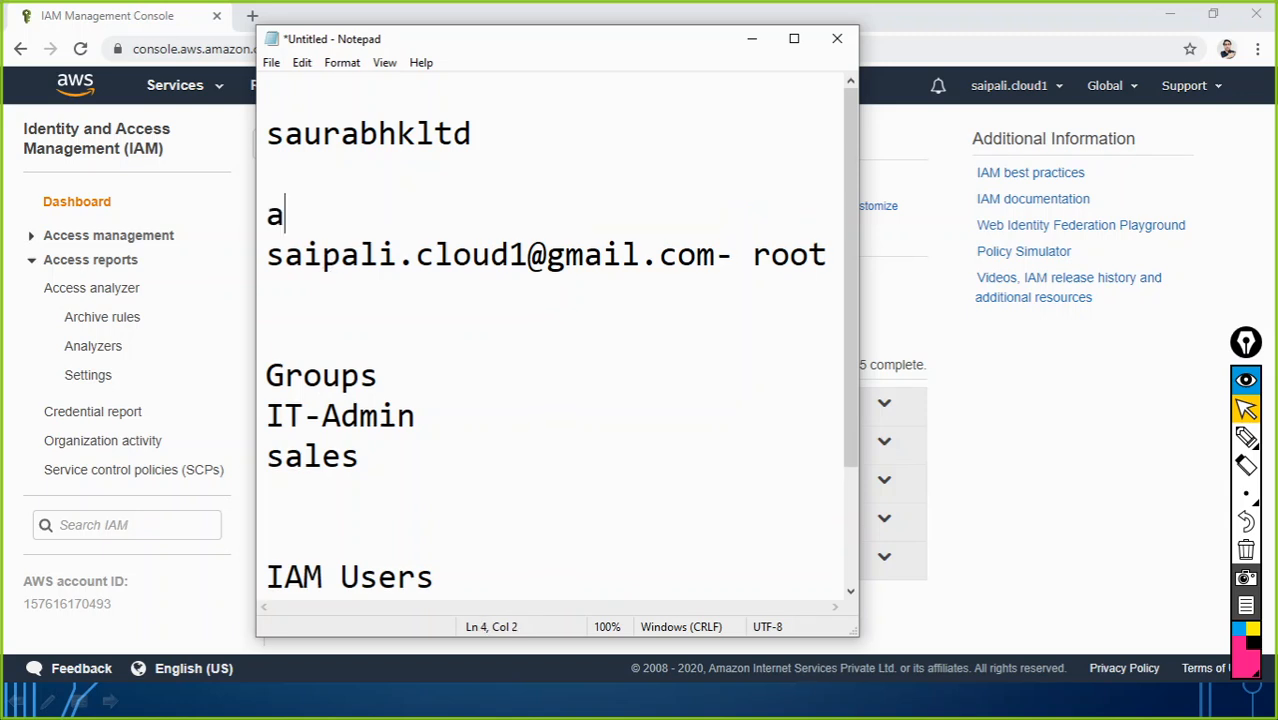
type("ws.amazon")
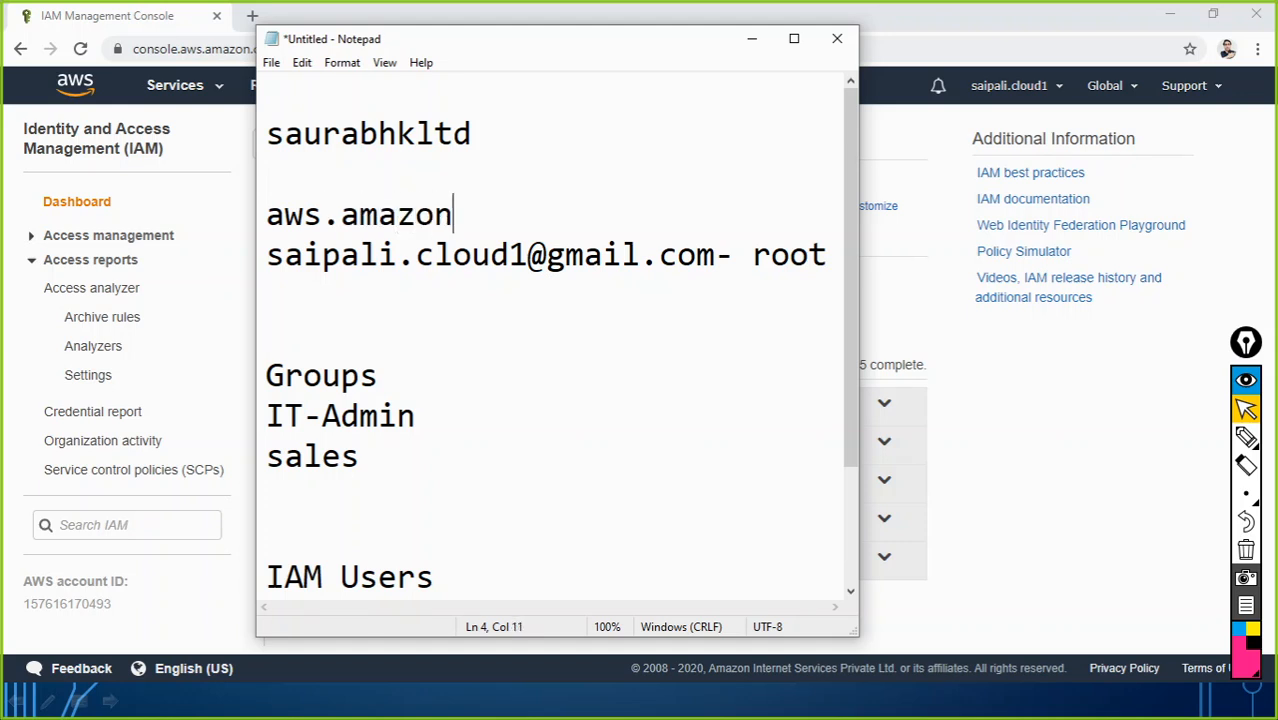
type(".com")
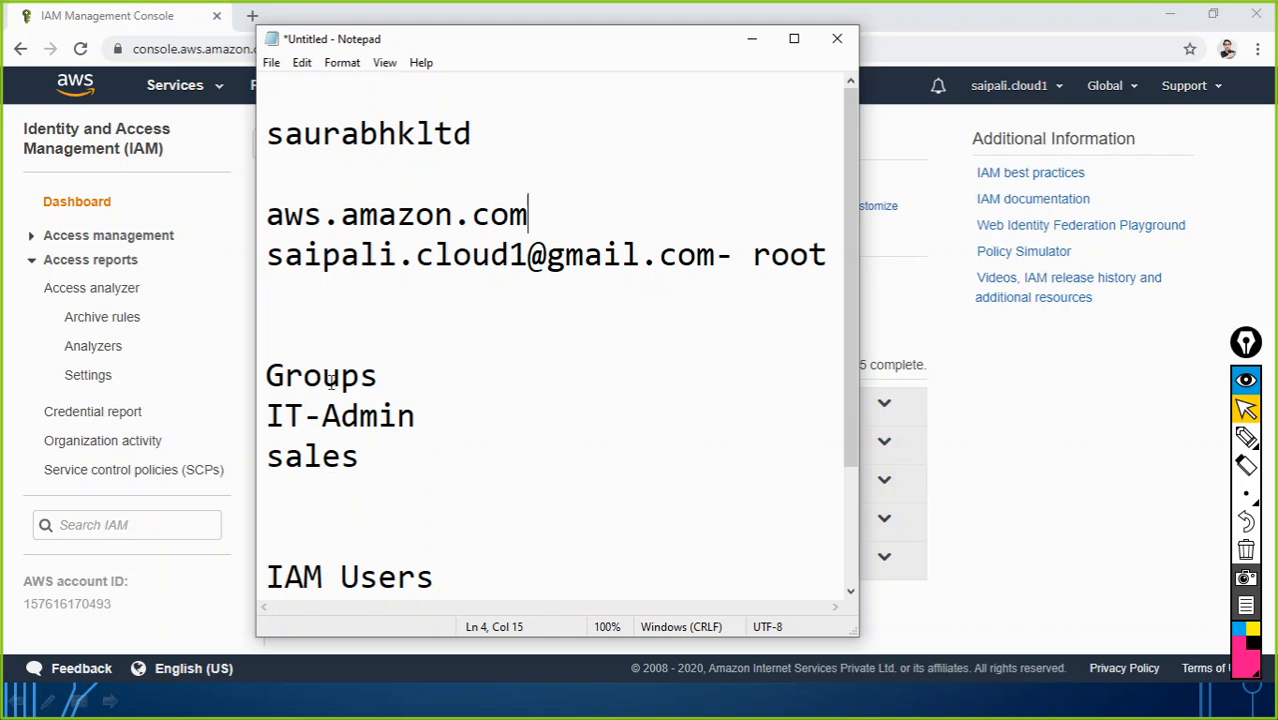
Step: Widen the Notepad window, add blank lines after the root line, and select the Groups list
left_click_drag(858, 250, 1127, 250)
left_click(880, 257)
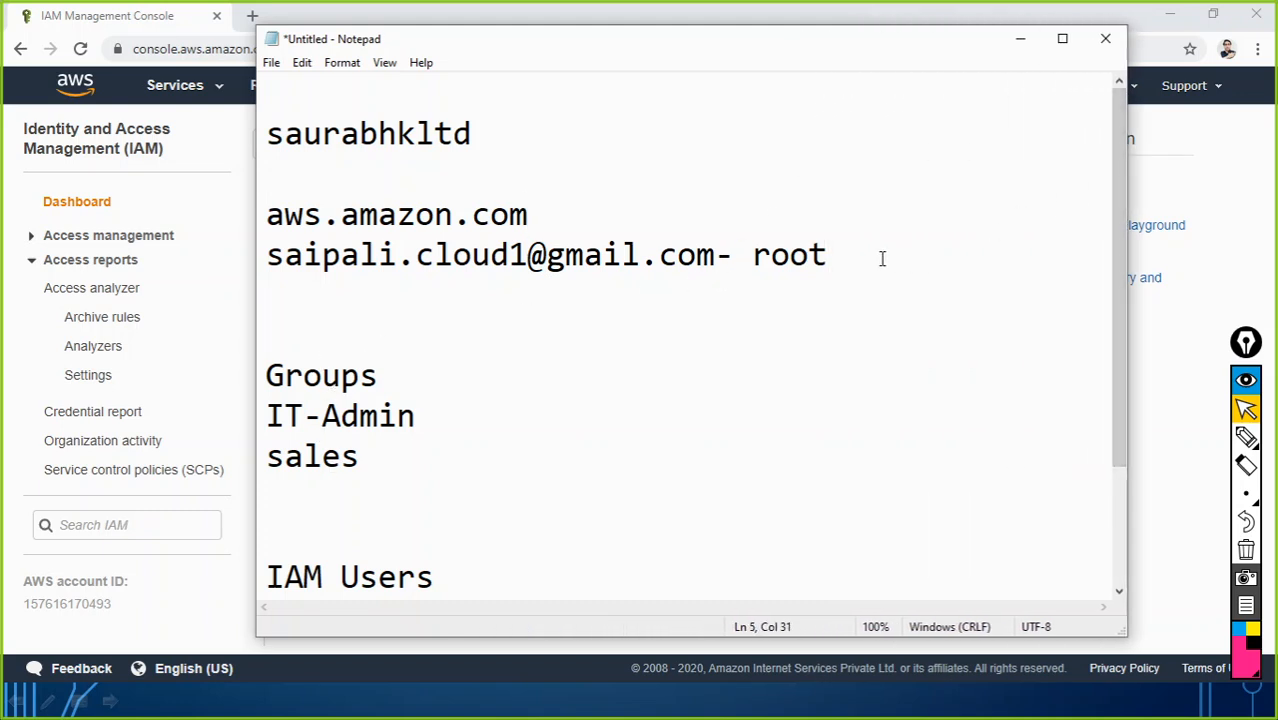
key("Return")
key("Return")
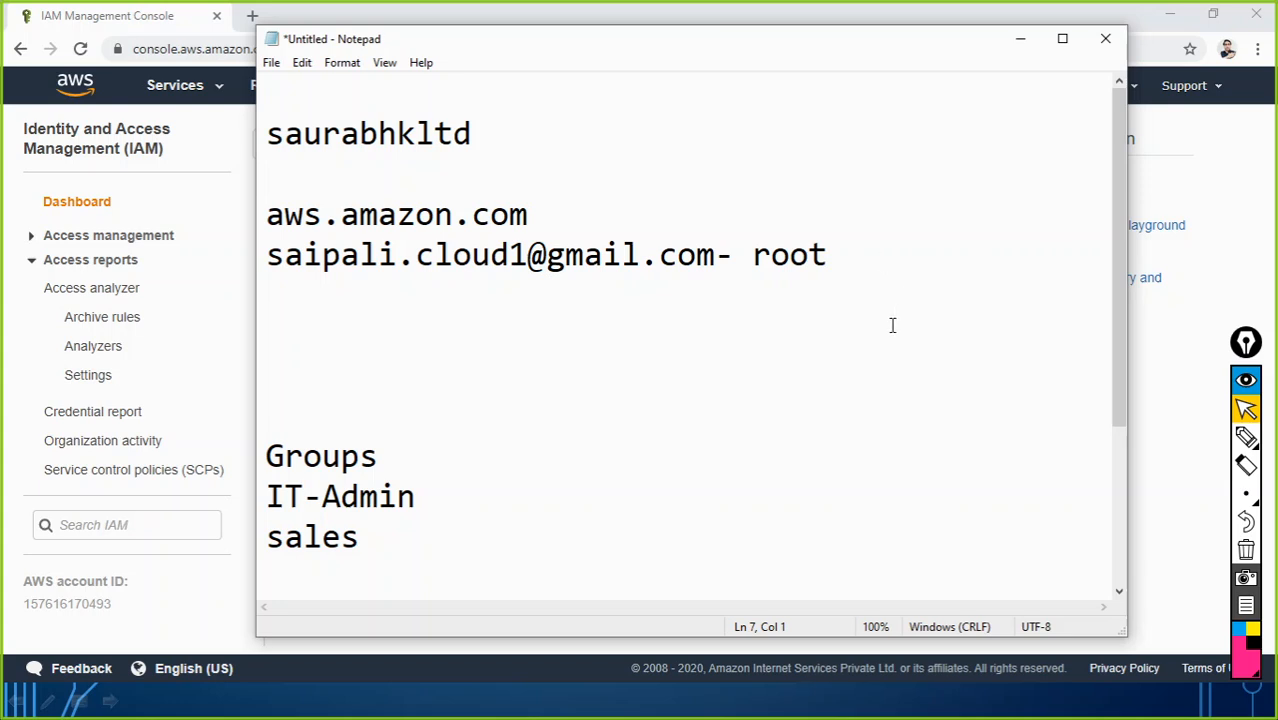
key("ctrl+shift+End")
Step: Set the Notepad font size to 22
left_click(350, 64)
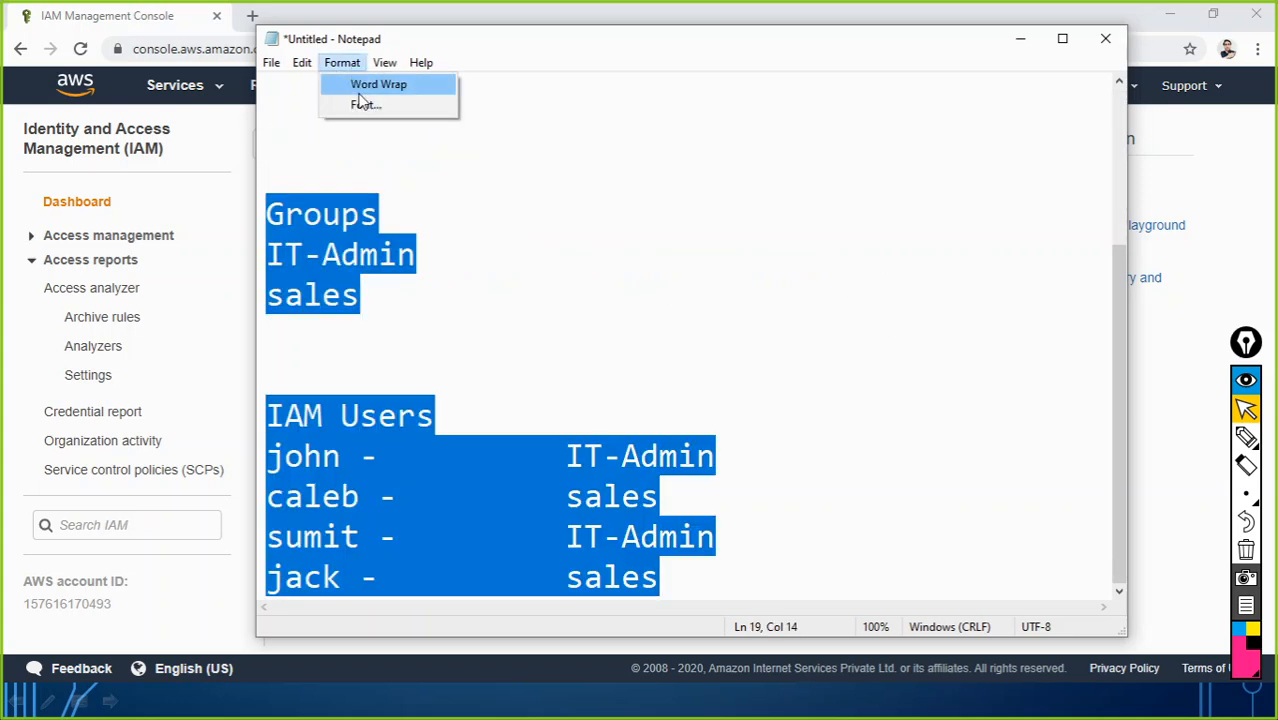
left_click(369, 106)
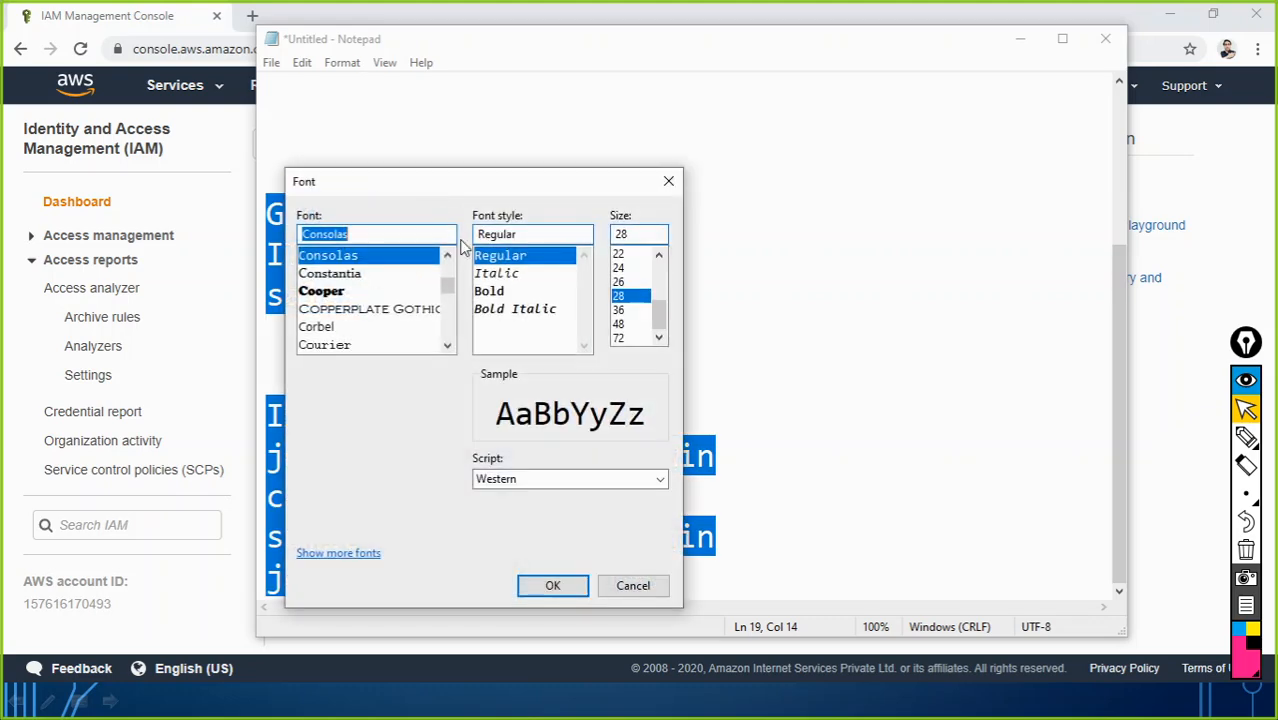
left_click(620, 254)
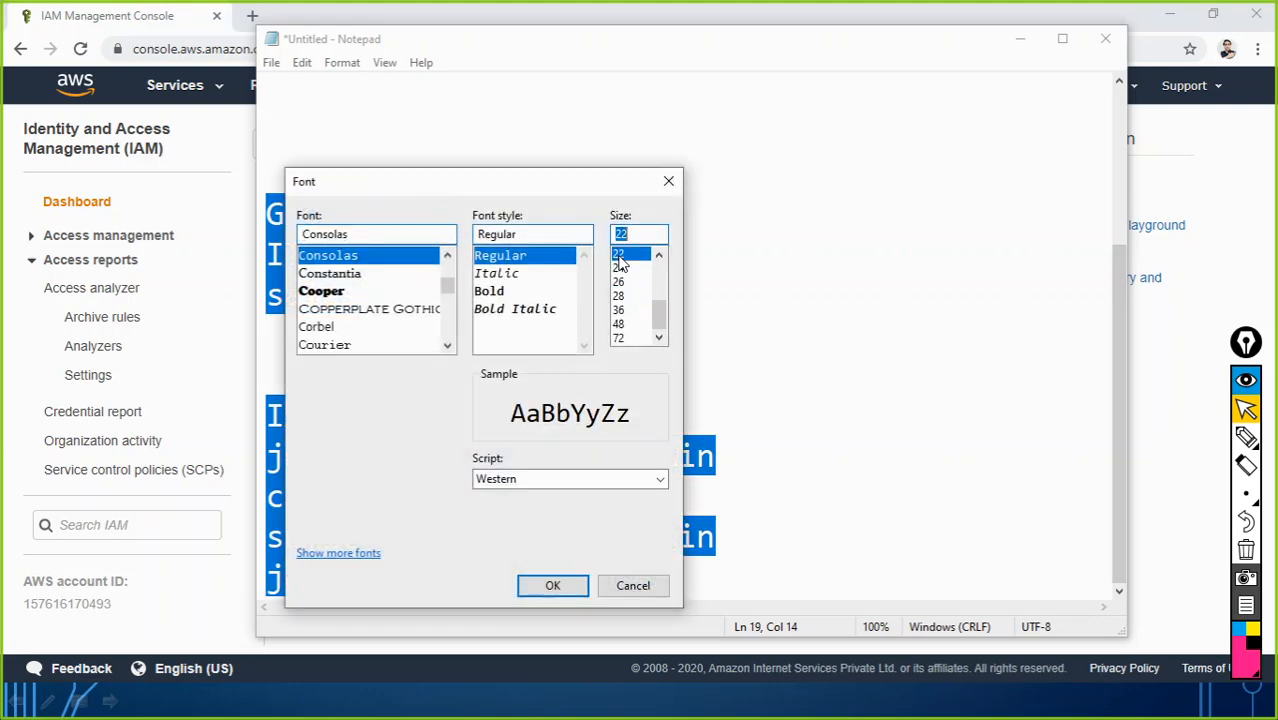
left_click(560, 585)
left_click(729, 371)
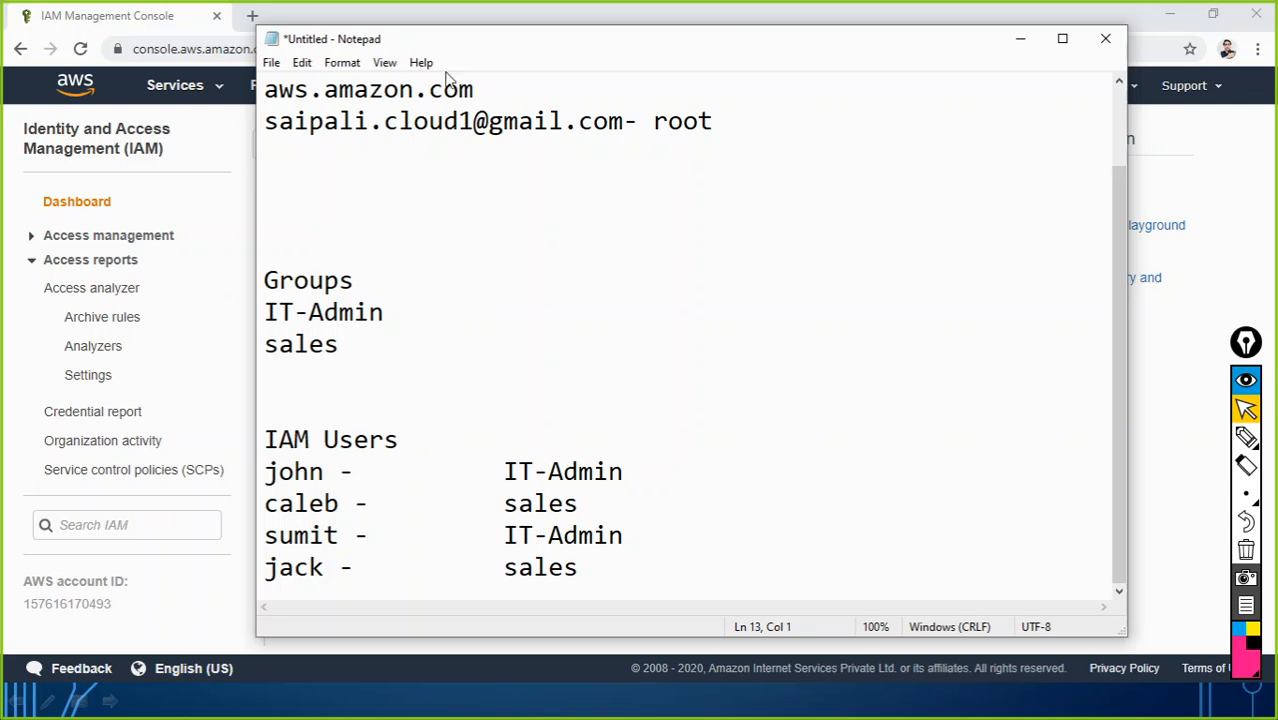
Step: Delete the two extra blank lines above Groups and minimise Notepad
left_click_drag(473, 43, 429, 26)
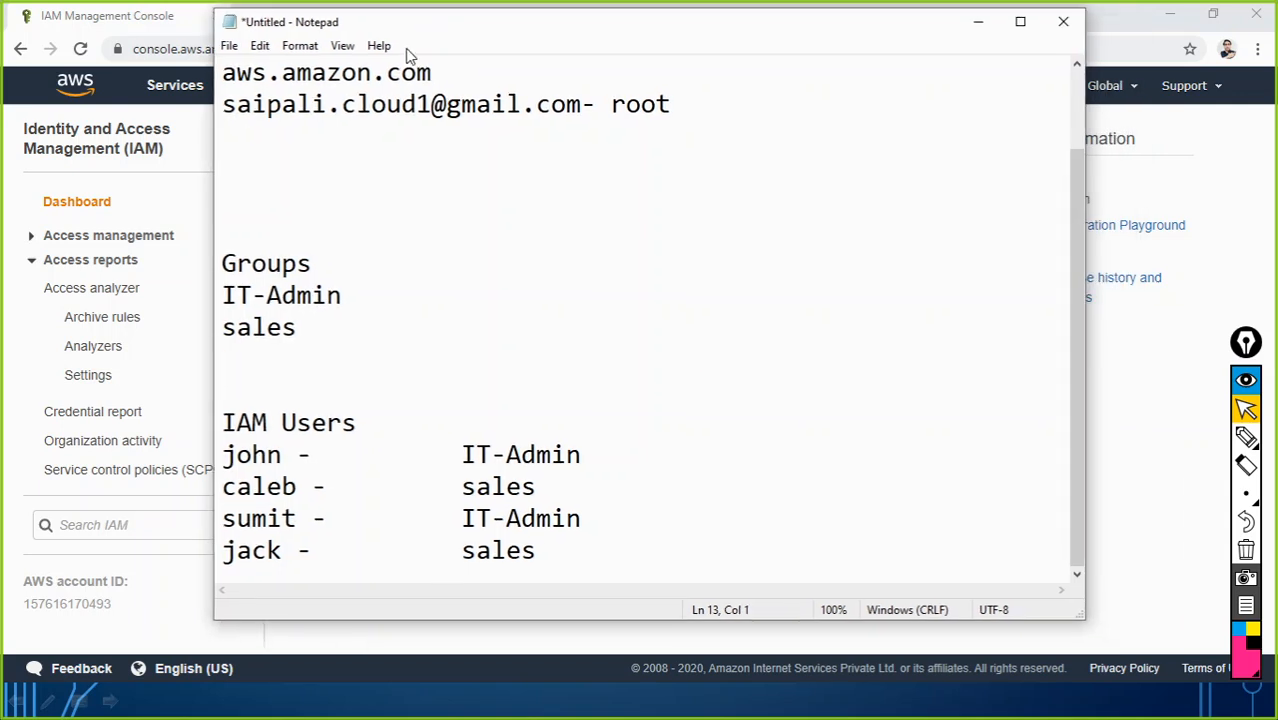
scroll(271, 124, "up", 1)
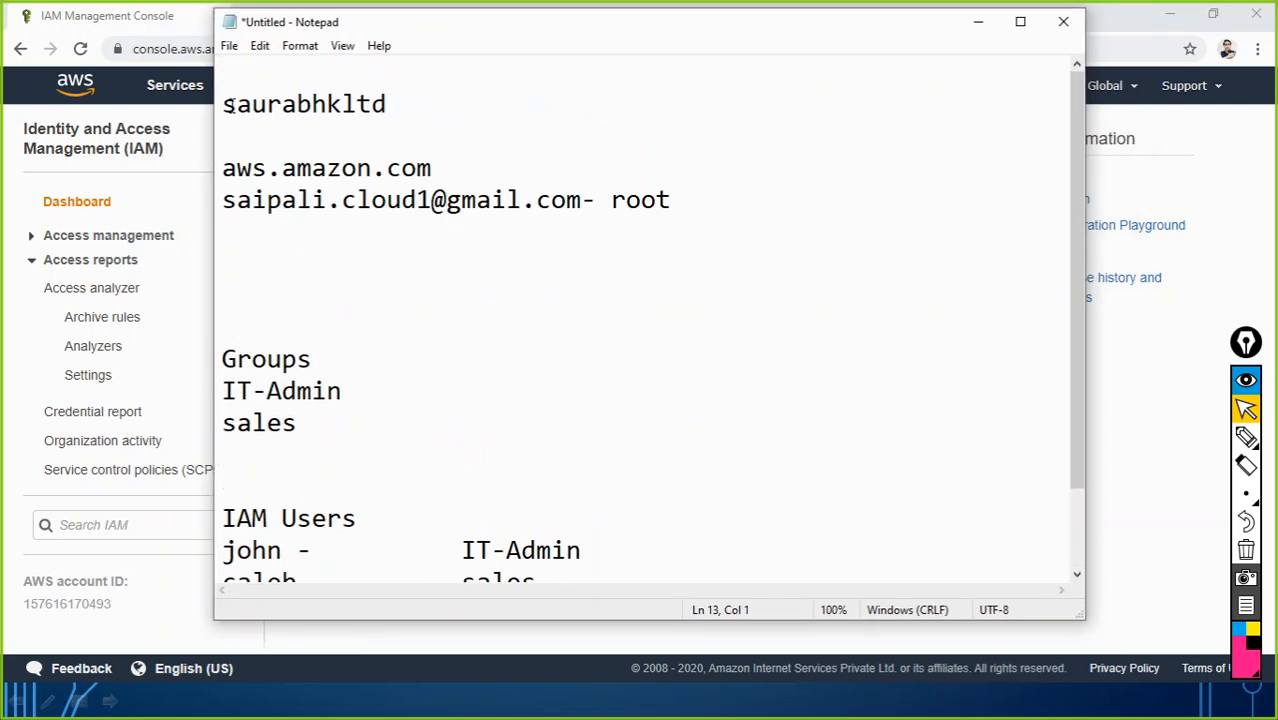
left_click_drag(228, 106, 406, 106)
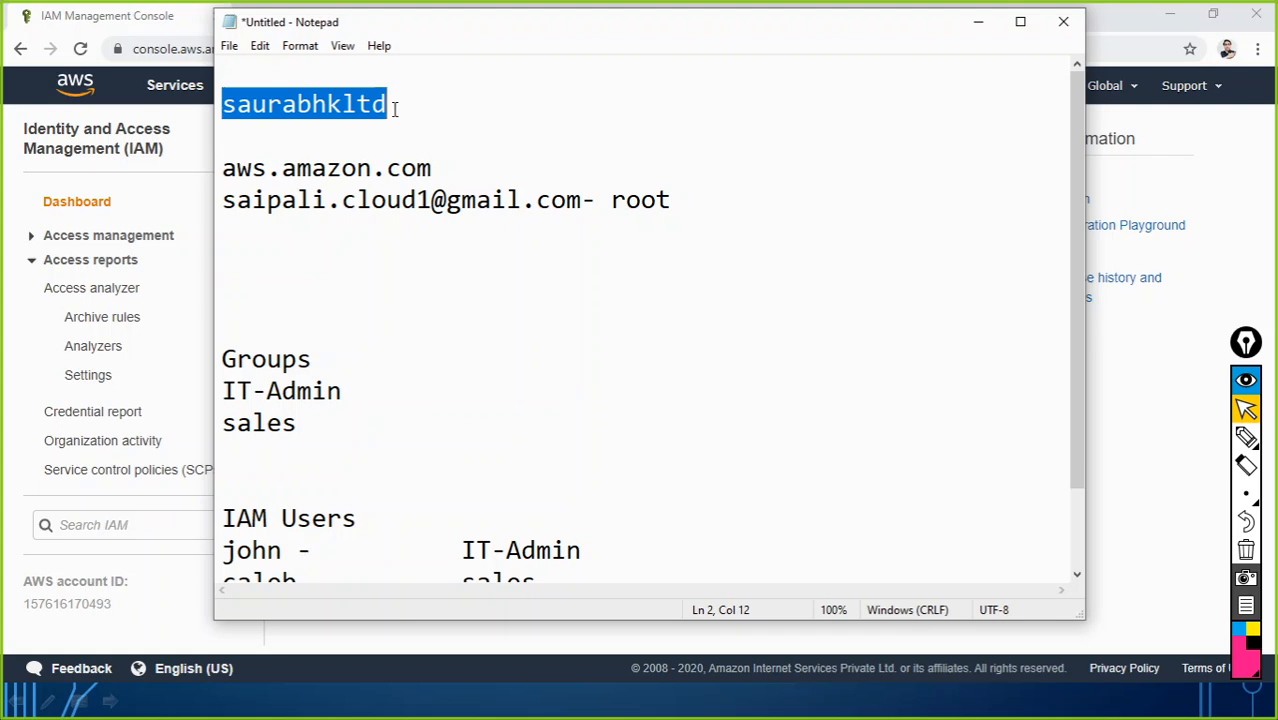
left_click(263, 137)
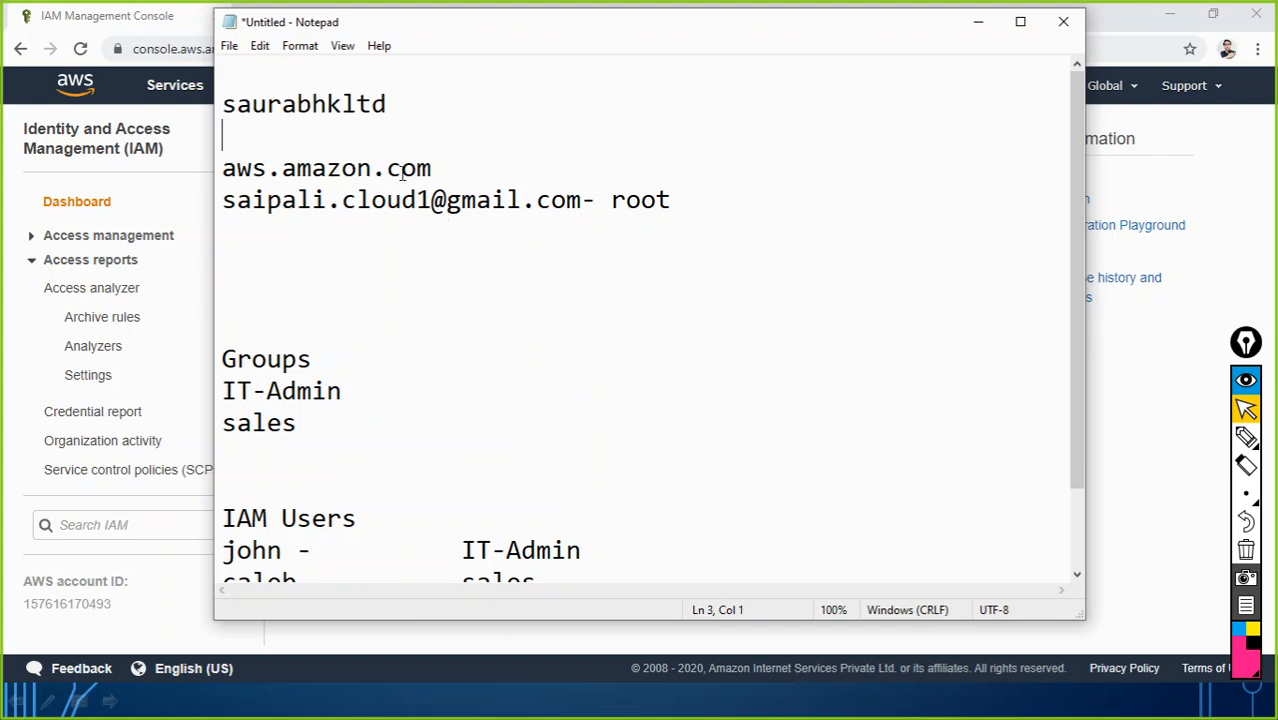
left_click(223, 281)
key("Delete")
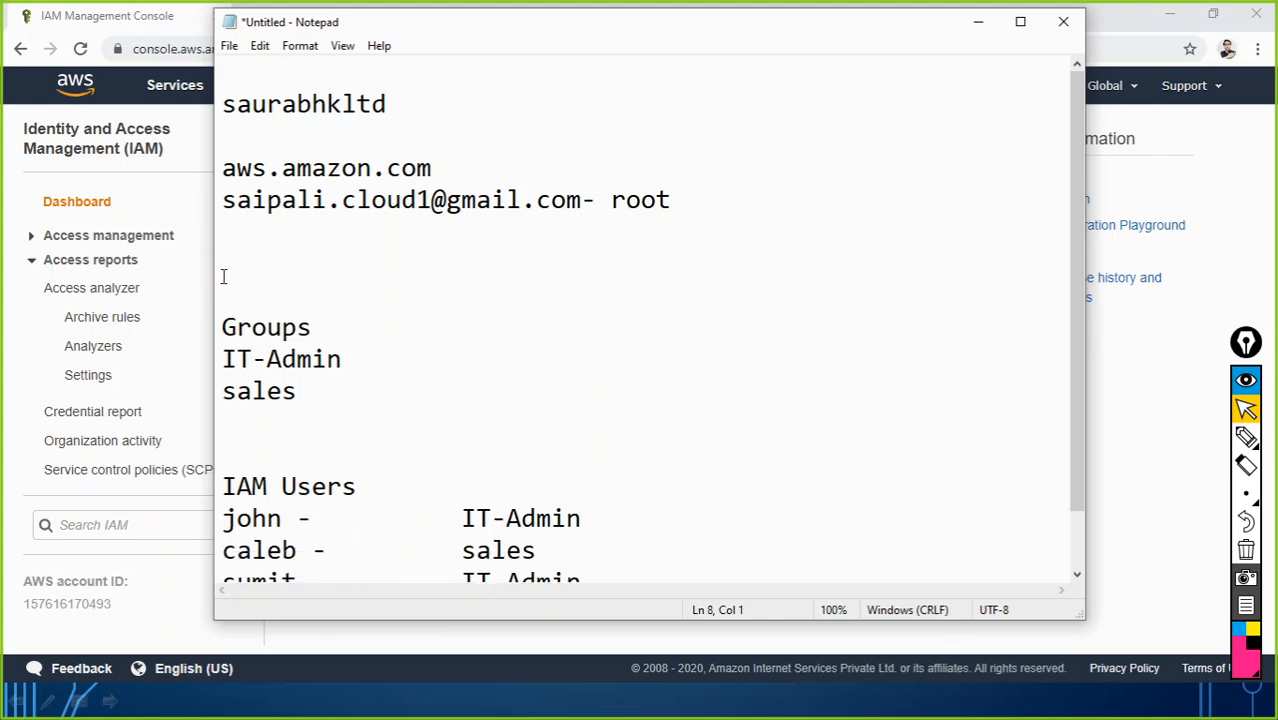
left_click(224, 277)
key("Delete")
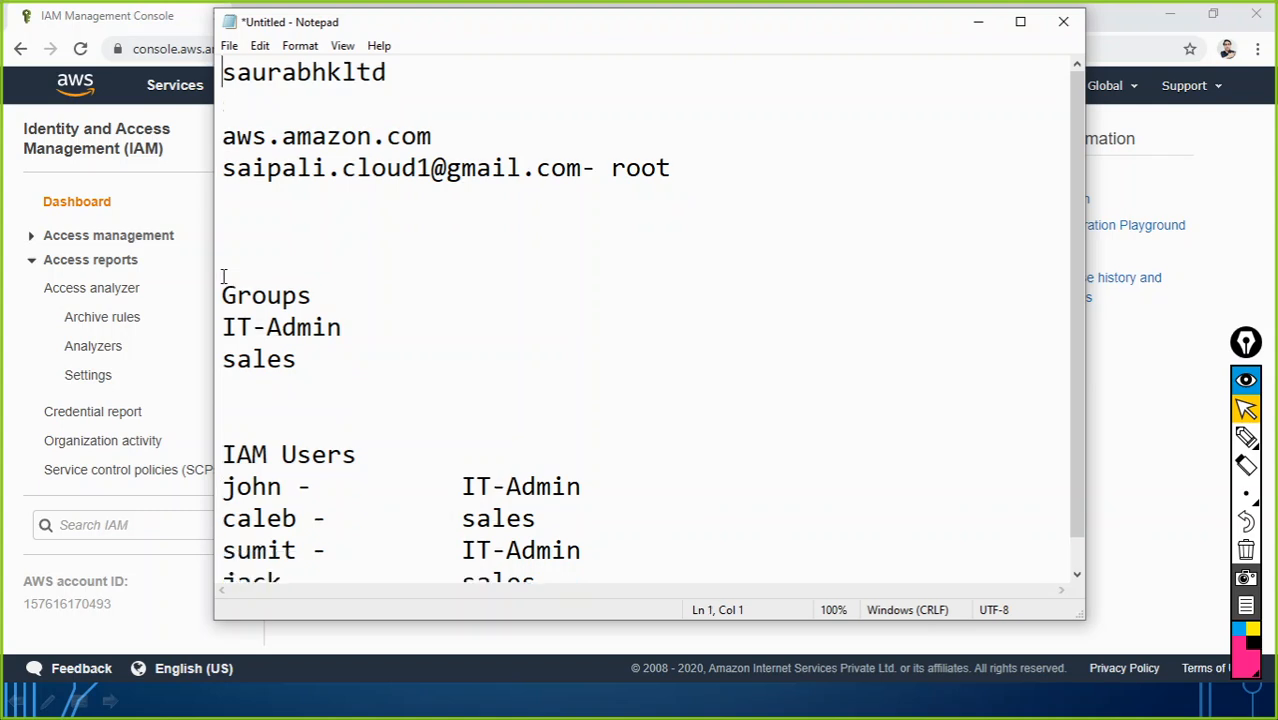
left_click(976, 21)
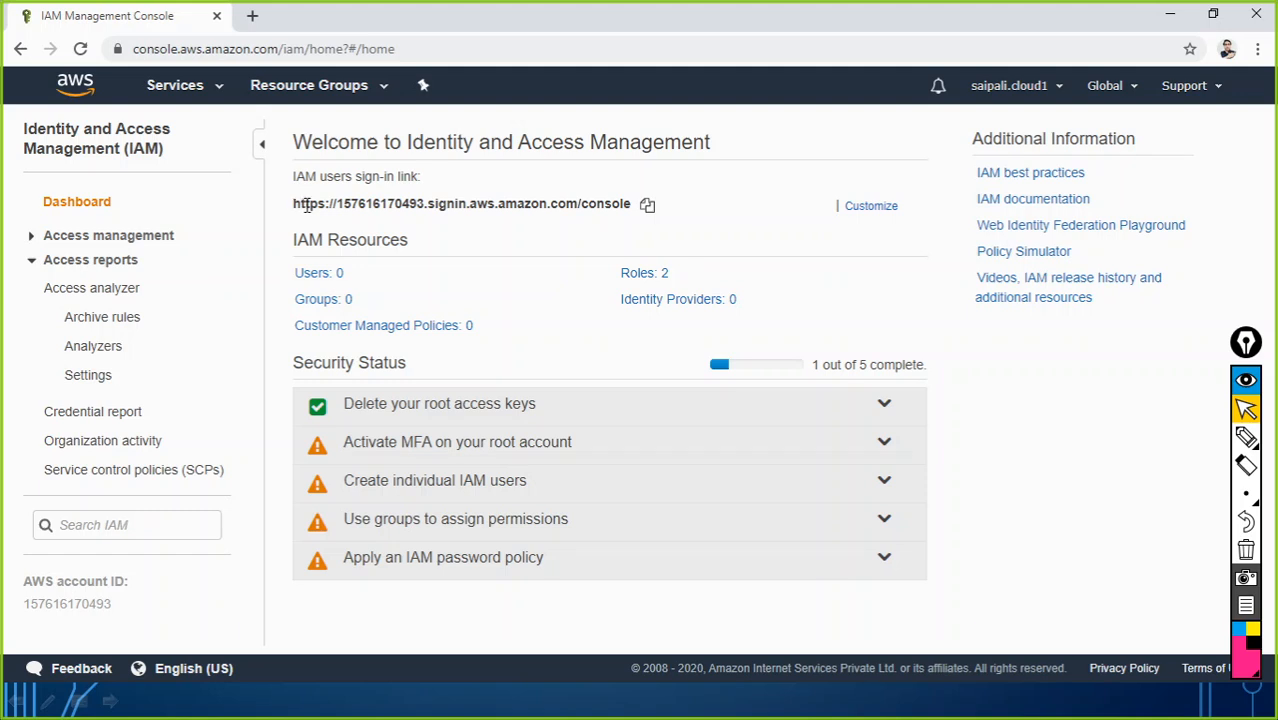
Step: Open the copied IAM users sign-in link in a new incognito window, then minimise it
left_click(647, 207)
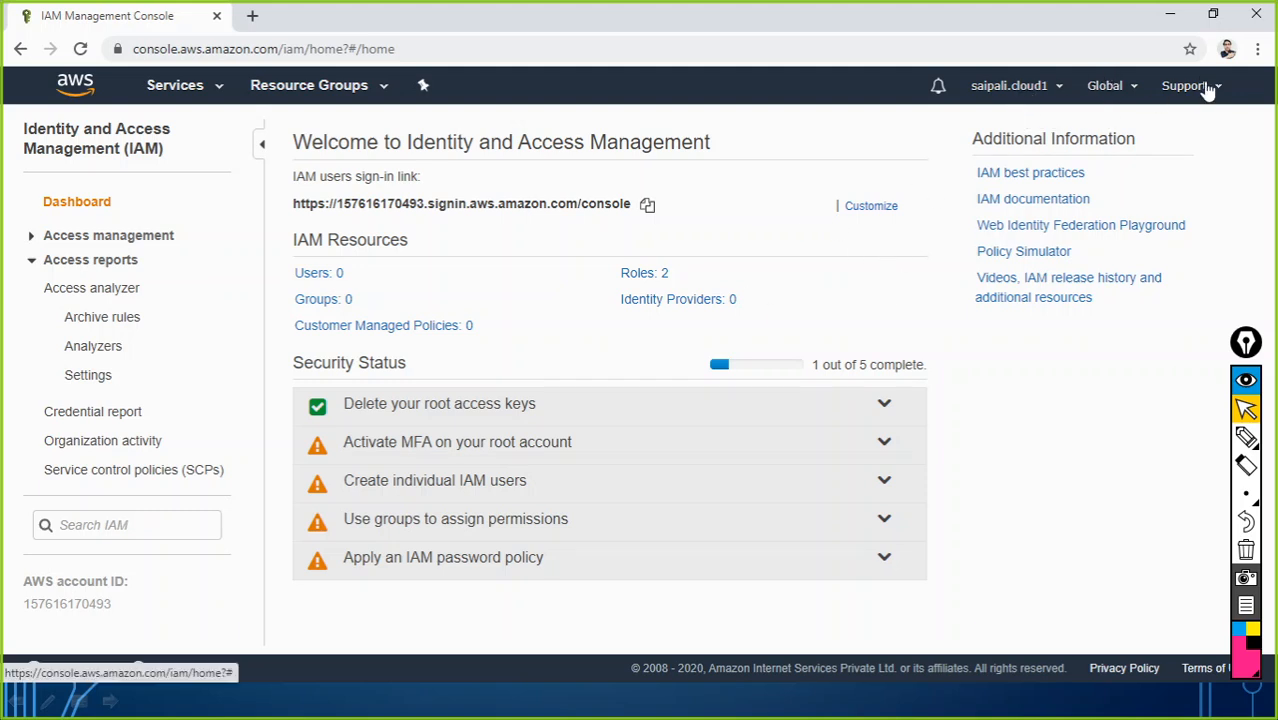
left_click(1262, 48)
left_click(1140, 127)
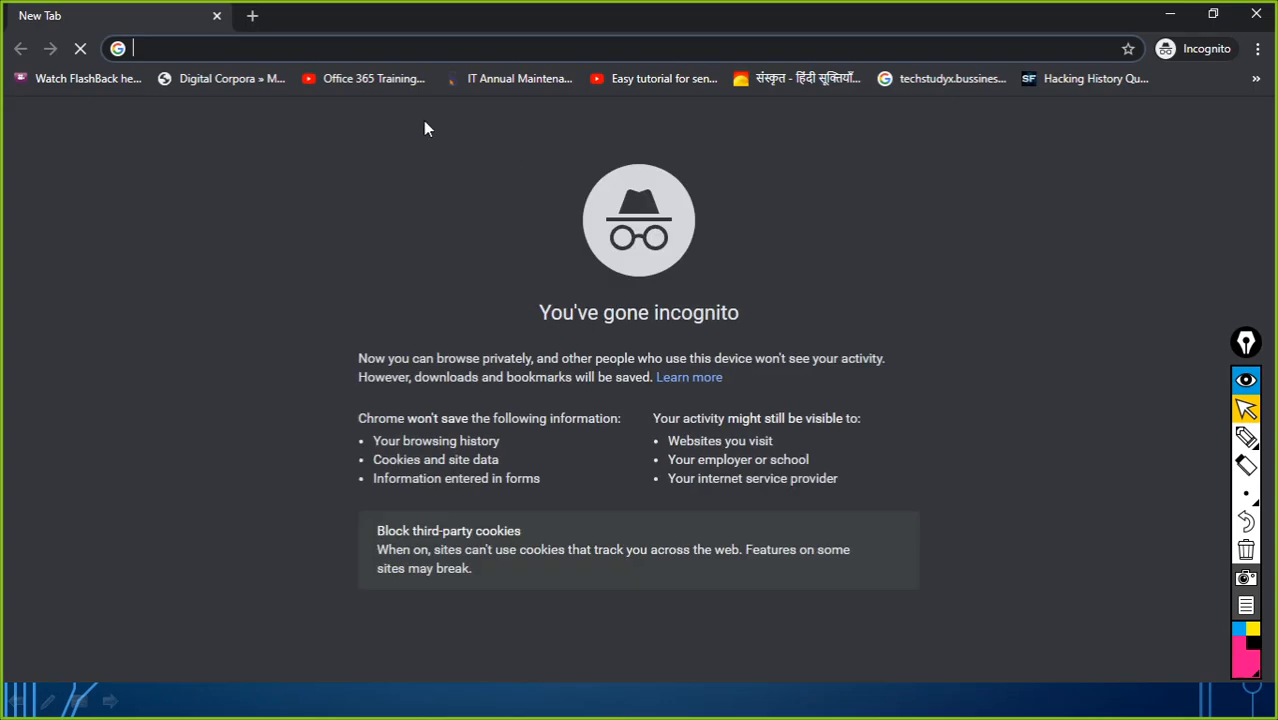
key("ctrl+v")
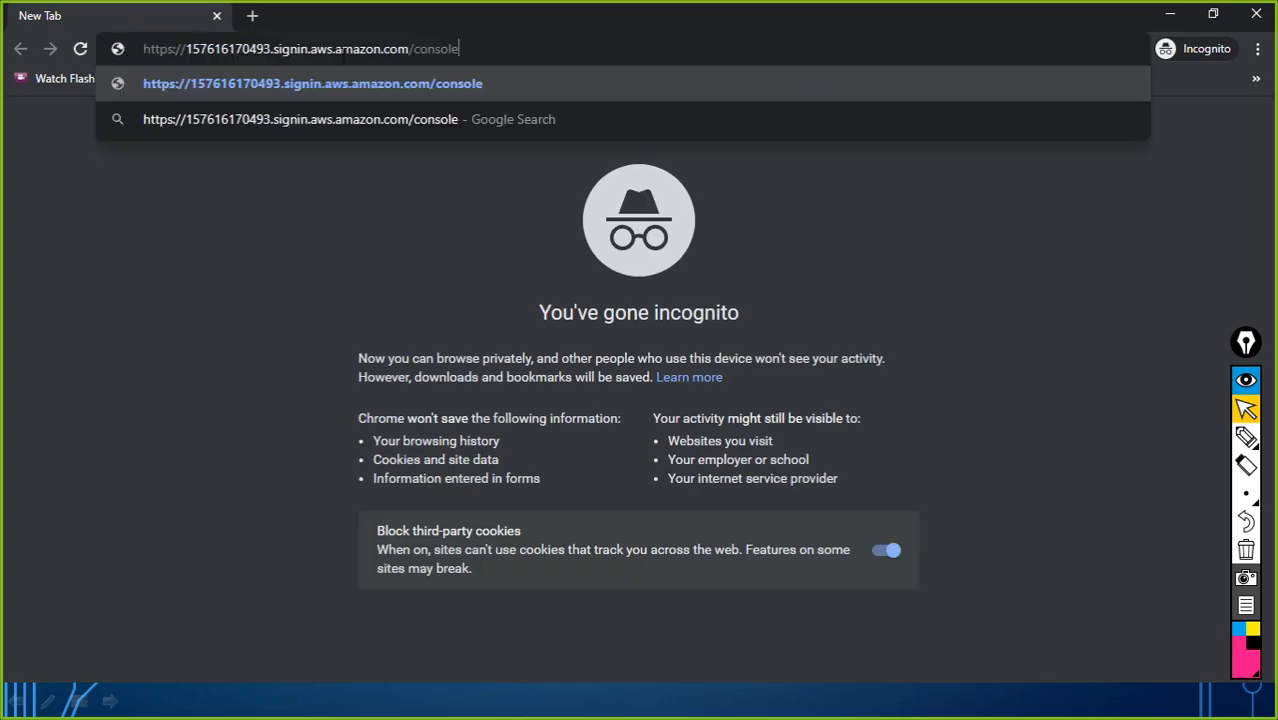
key("Return")
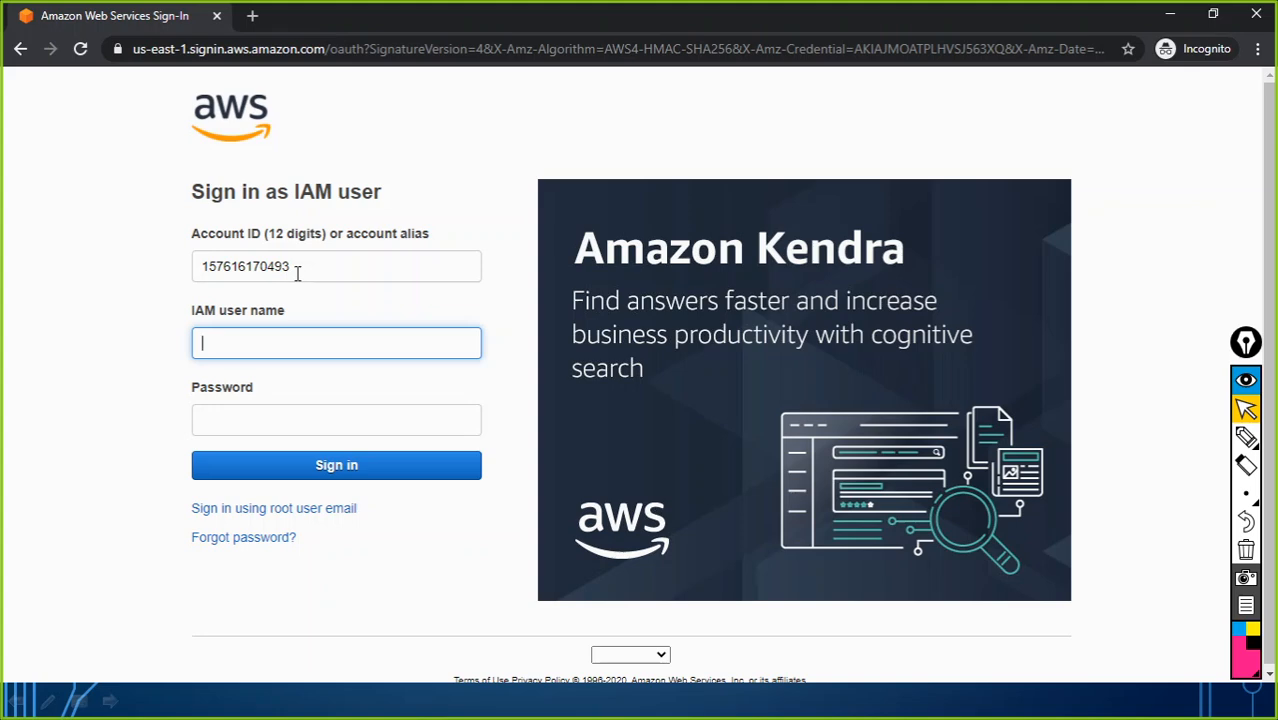
left_click(1168, 20)
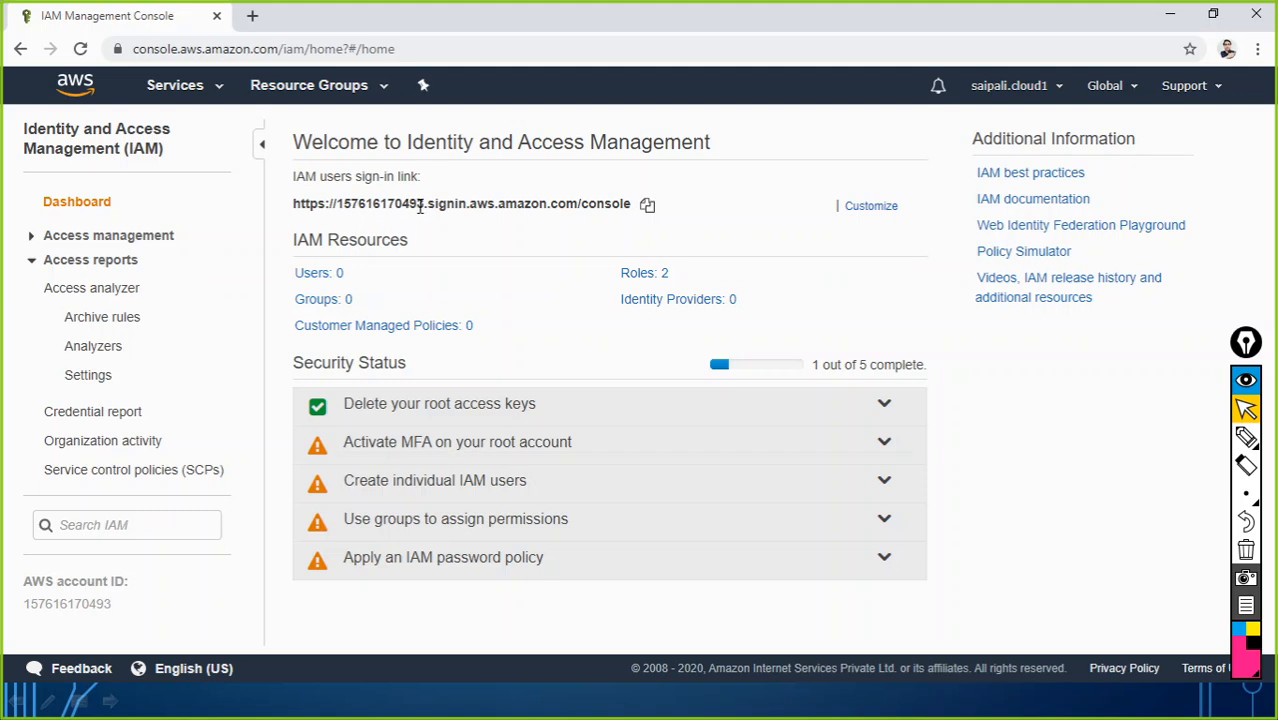
Step: Open a spare tab, then choose Customize beside the sign-in URL to create an account alias
left_click(253, 17)
mouse_move(864, 210)
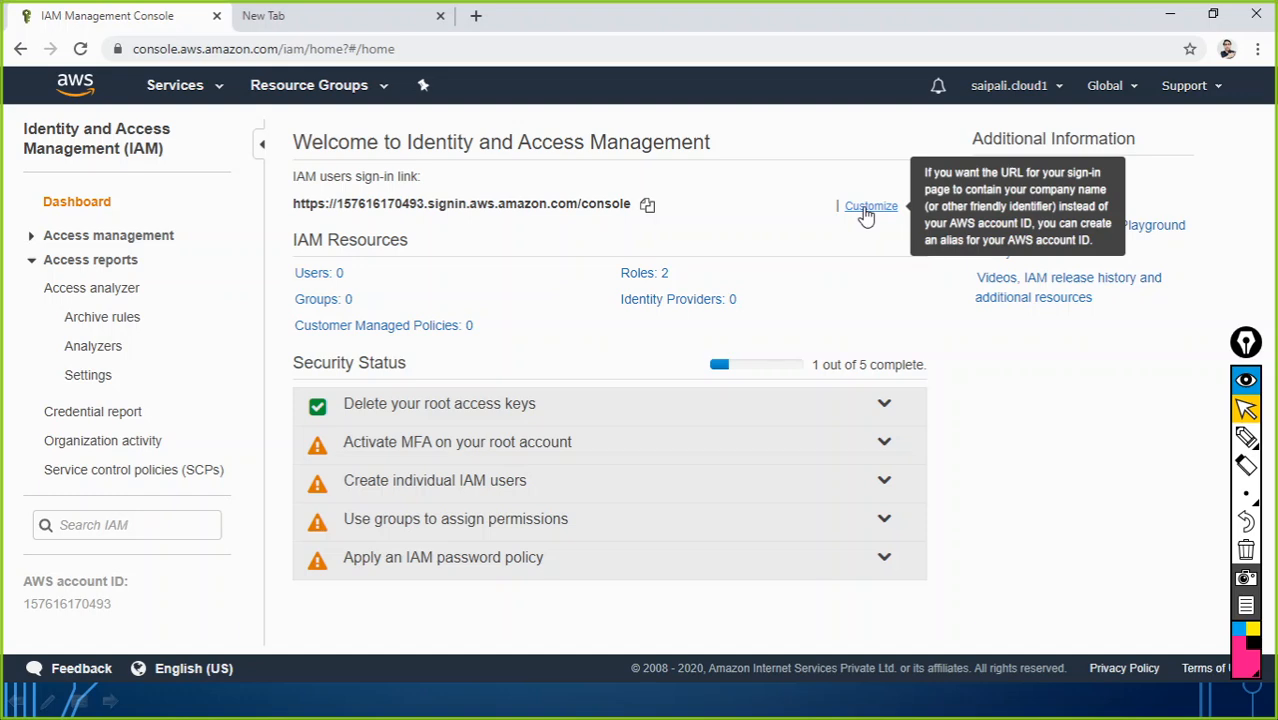
left_click(866, 208)
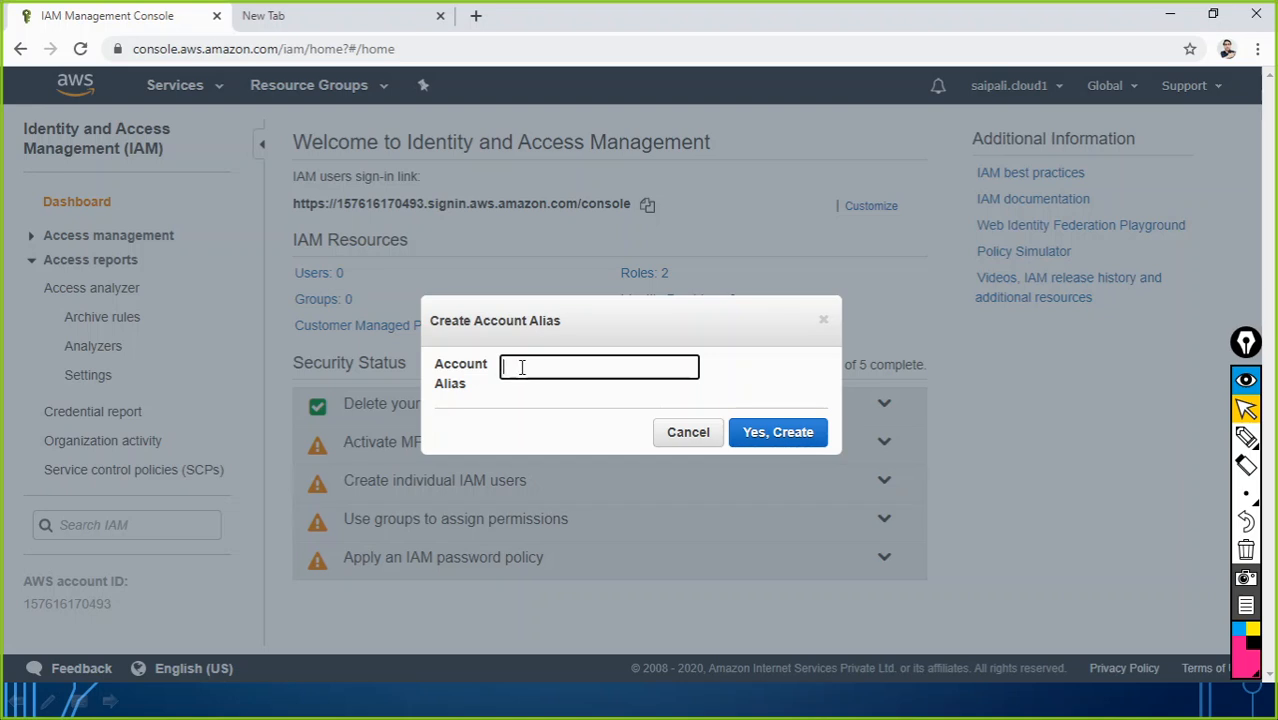
Step: Enter the account alias and confirm it with Yes, Create
type("rabhkltd")
left_click(774, 442)
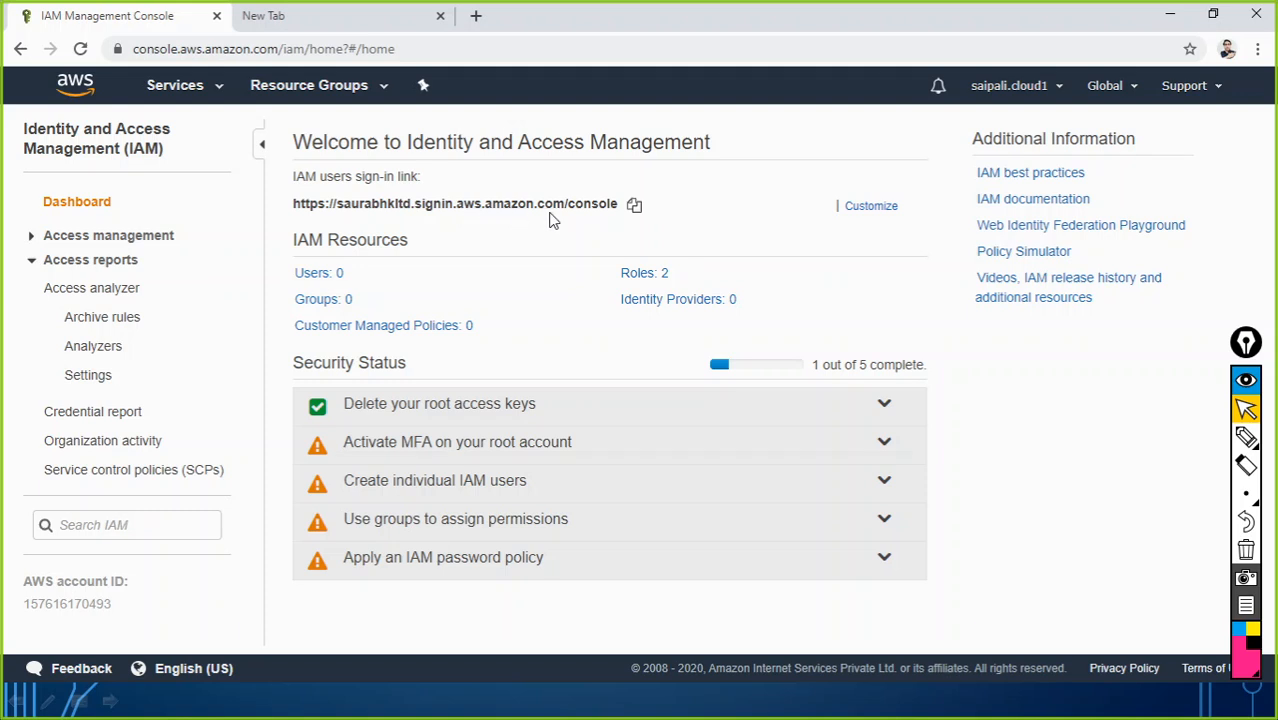
Step: Paste the alias-based IAM users sign-in link onto line 6 of the Notepad note
left_click(634, 205)
key("alt+Tab")
key("alt+Tab")
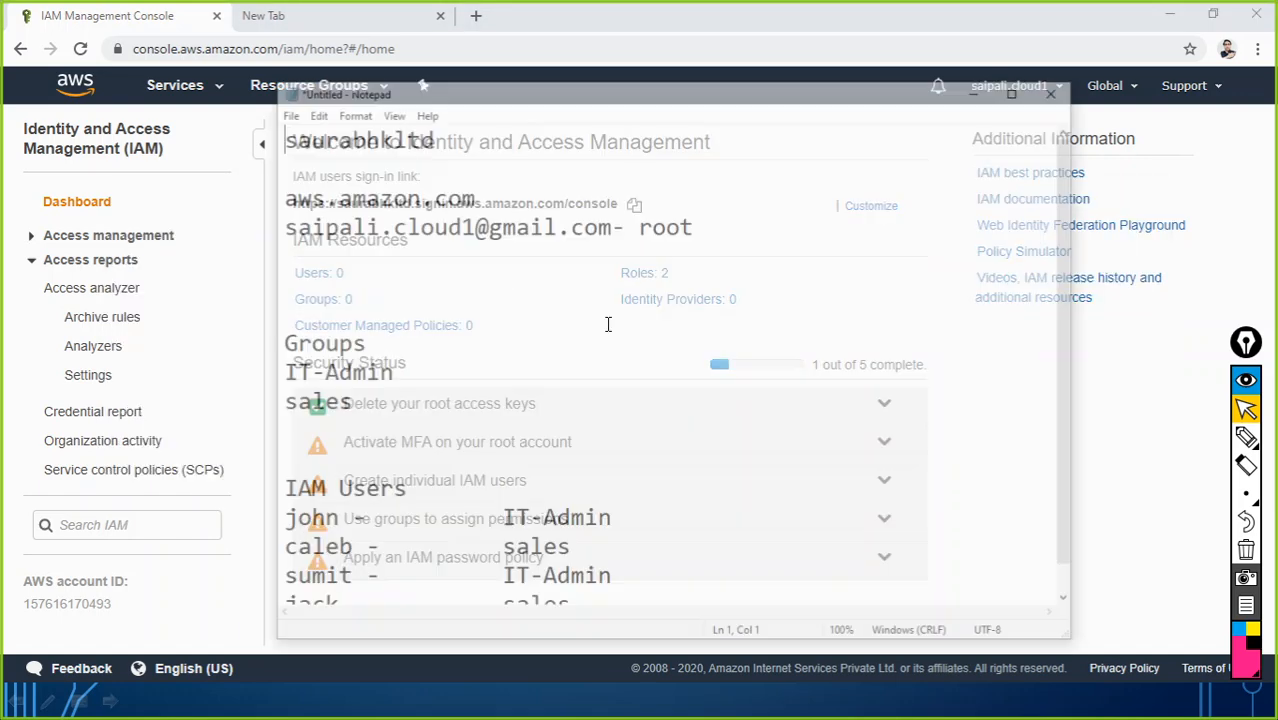
left_click(233, 240)
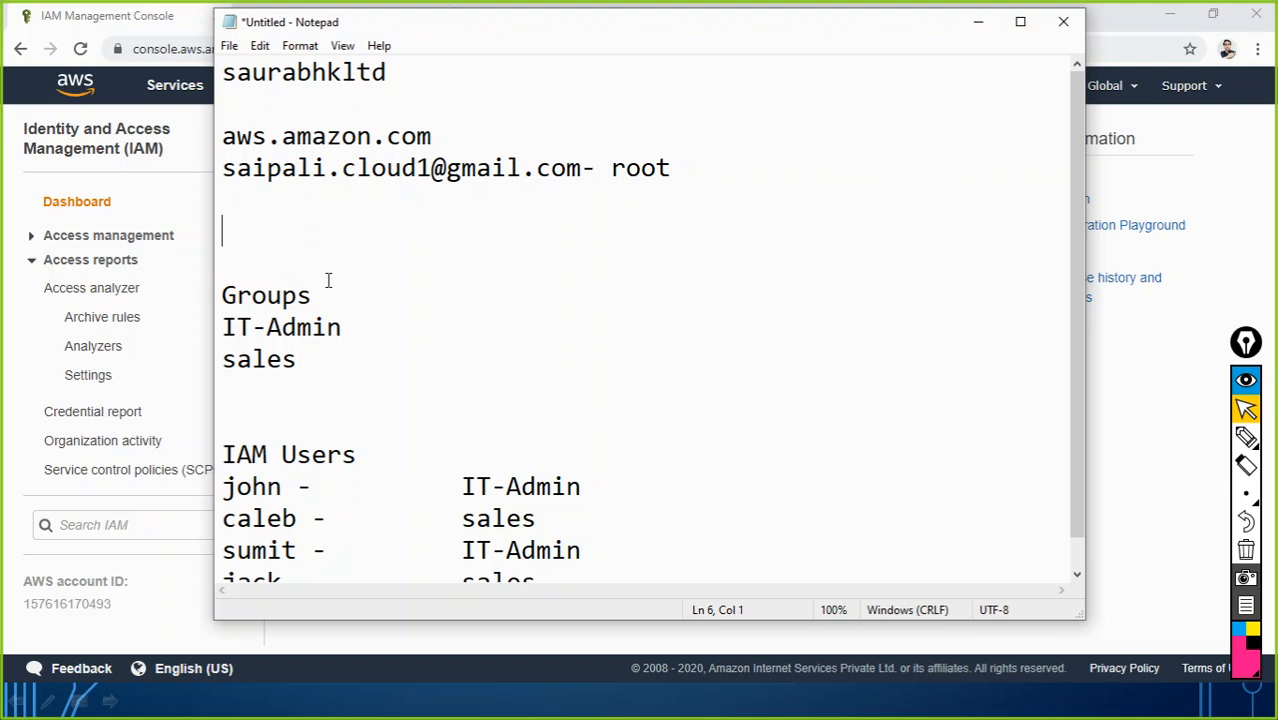
key("ctrl+v")
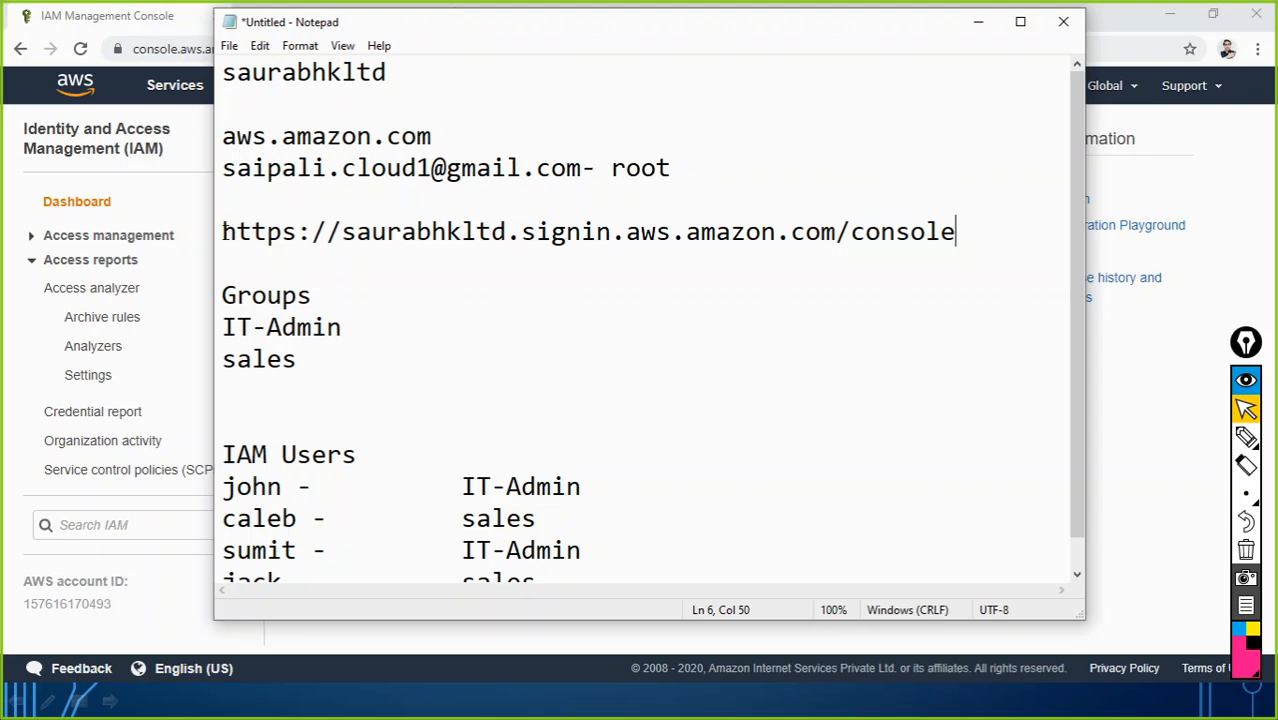
left_click_drag(221, 233, 957, 233)
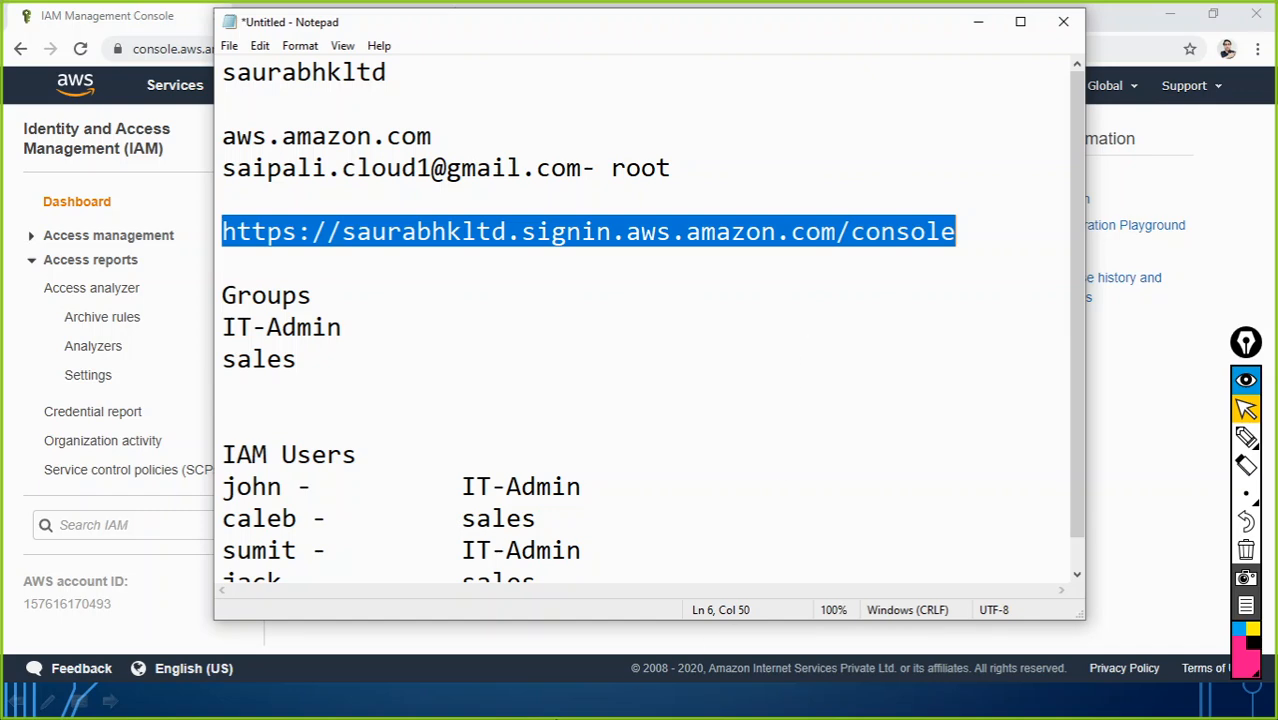
left_click(1257, 48)
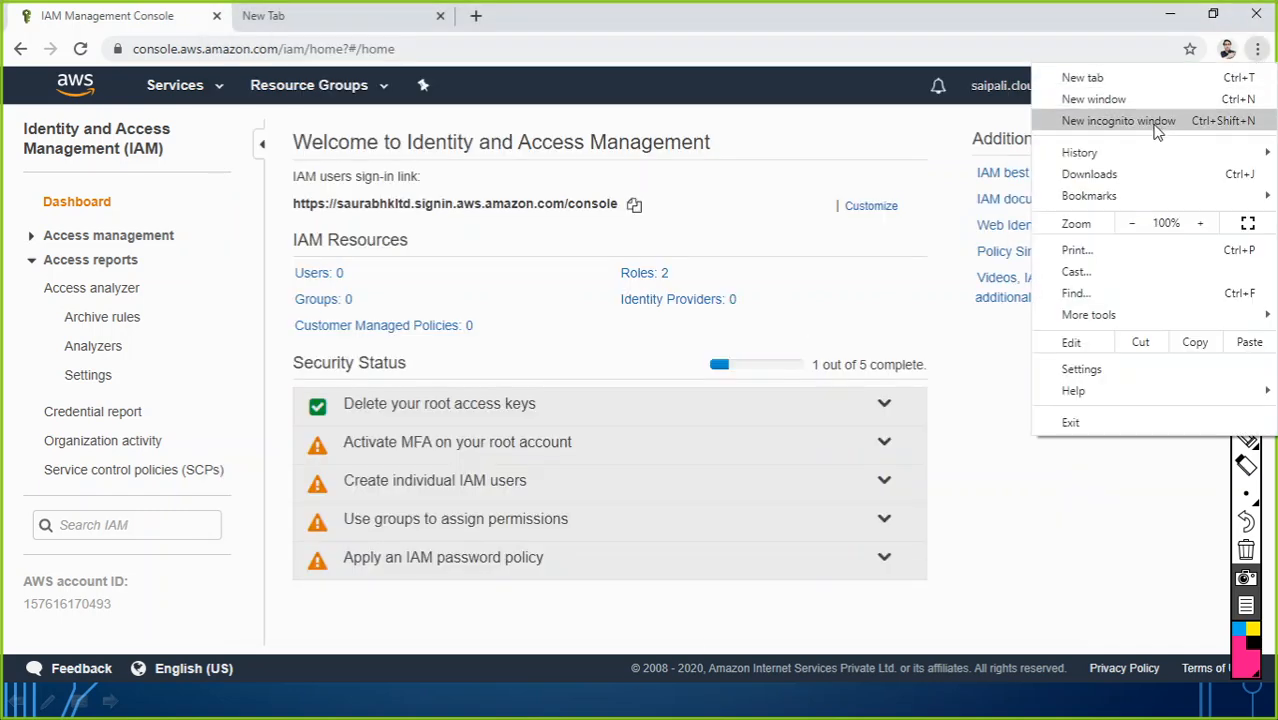
Step: Load the alias sign-in link in a new incognito window, review the page, then close it
left_click(1118, 121)
key("ctrl+v")
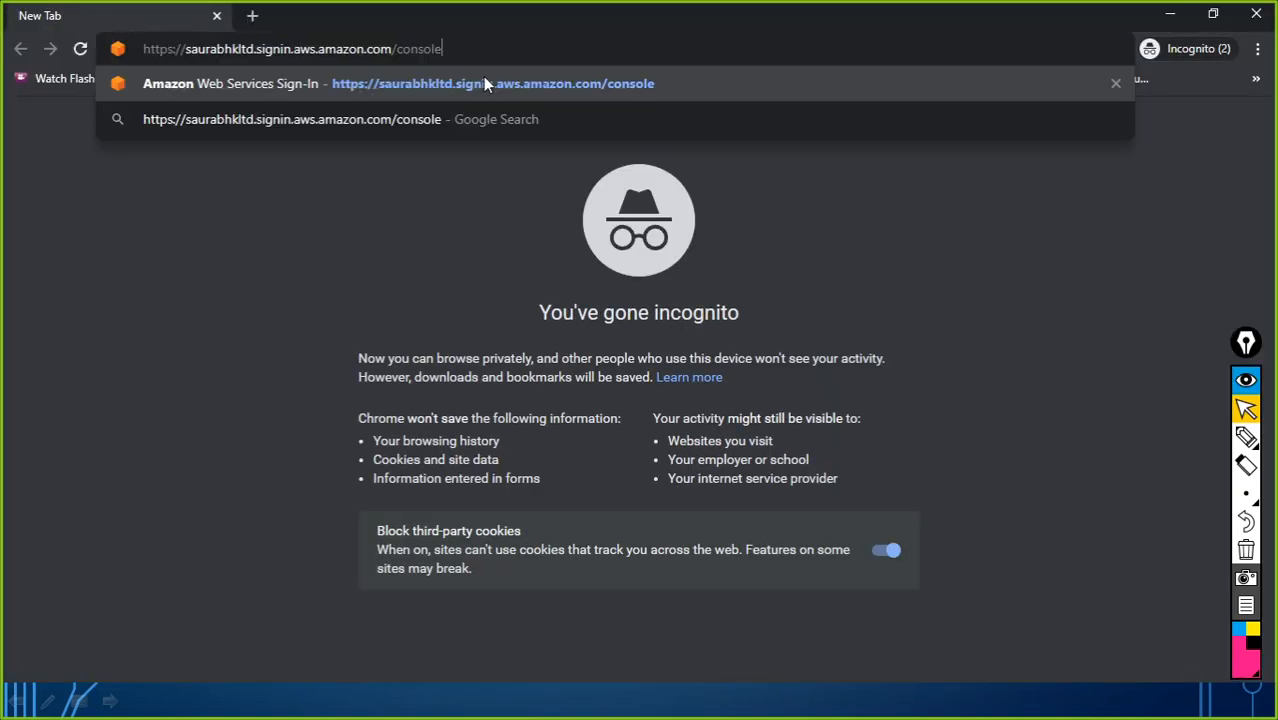
key("Return")
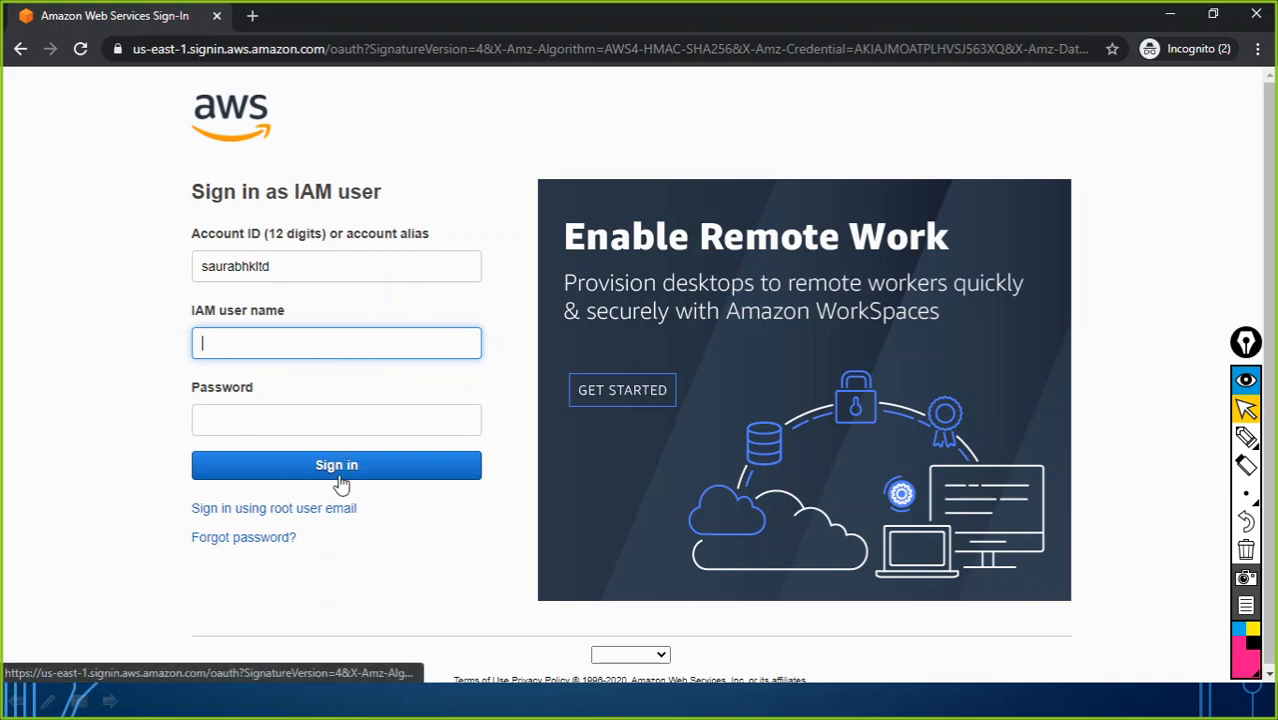
left_click(1256, 14)
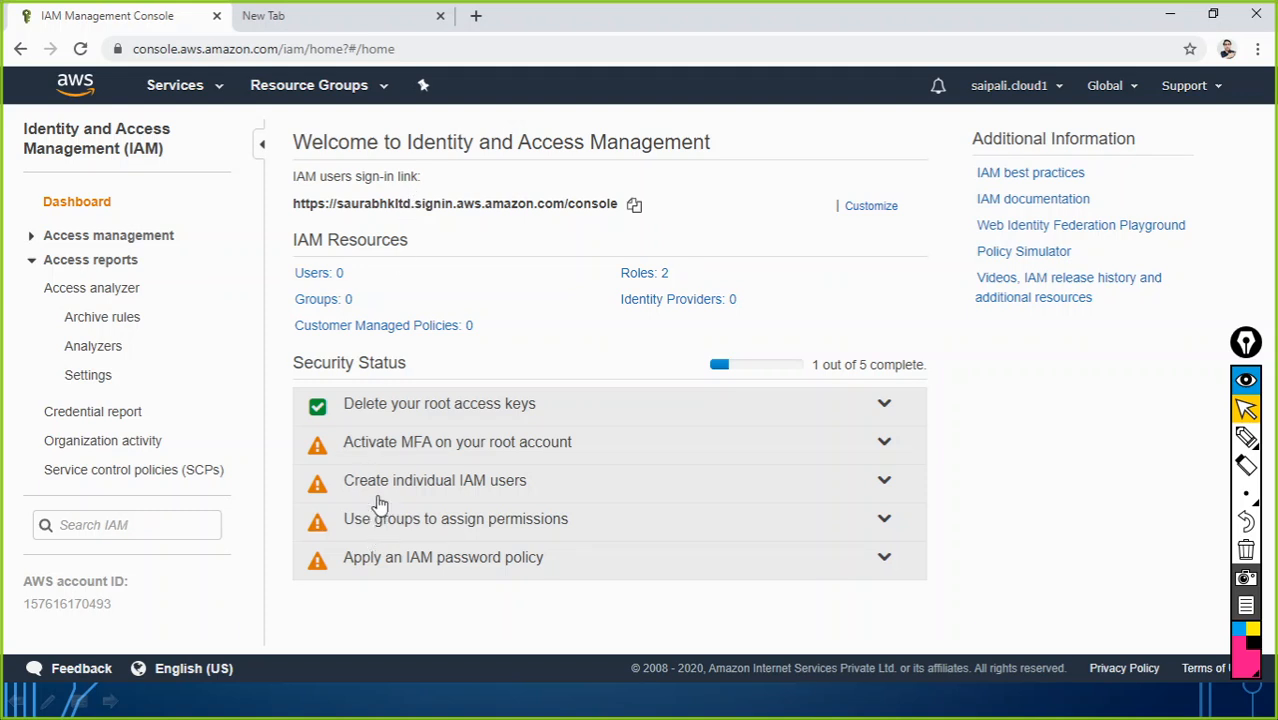
Step: Open the empty IAM Groups list from the dashboard's Groups: 0 link
left_click(311, 301)
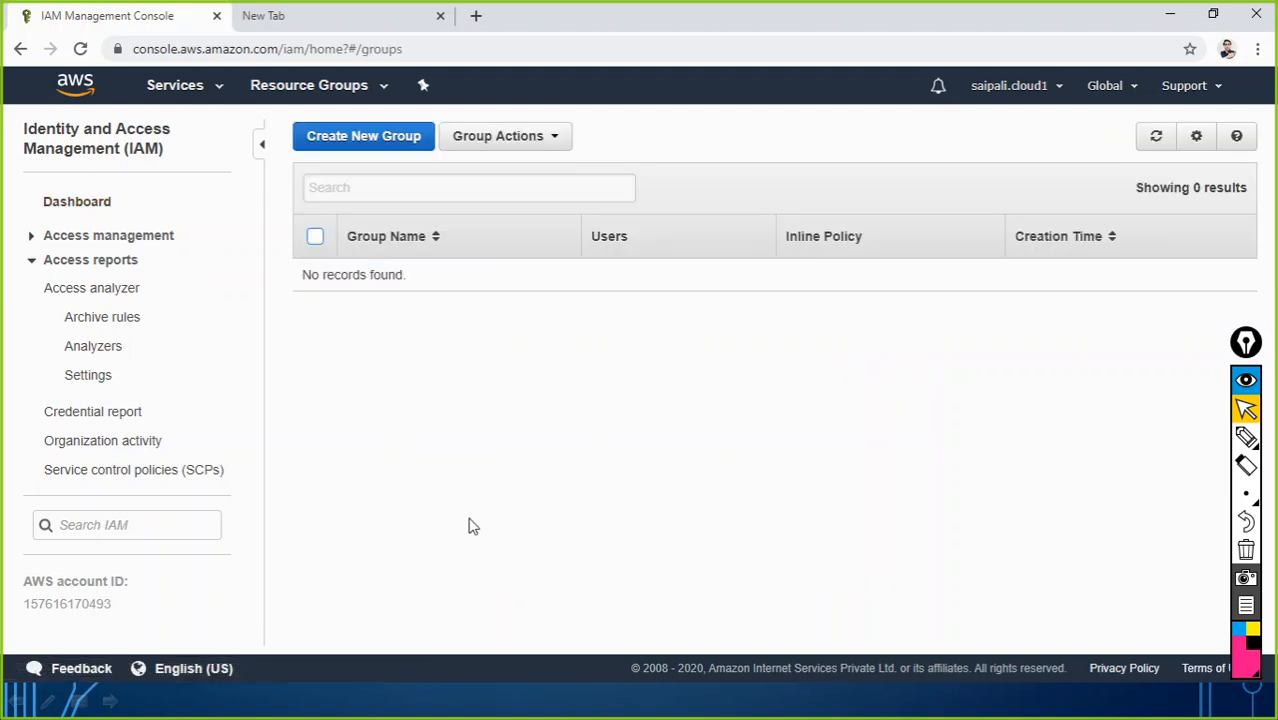
Step: Start a new group, arrange Notepad beside Chrome, and enter 'IT-Admin' as the group name
left_click(350, 143)
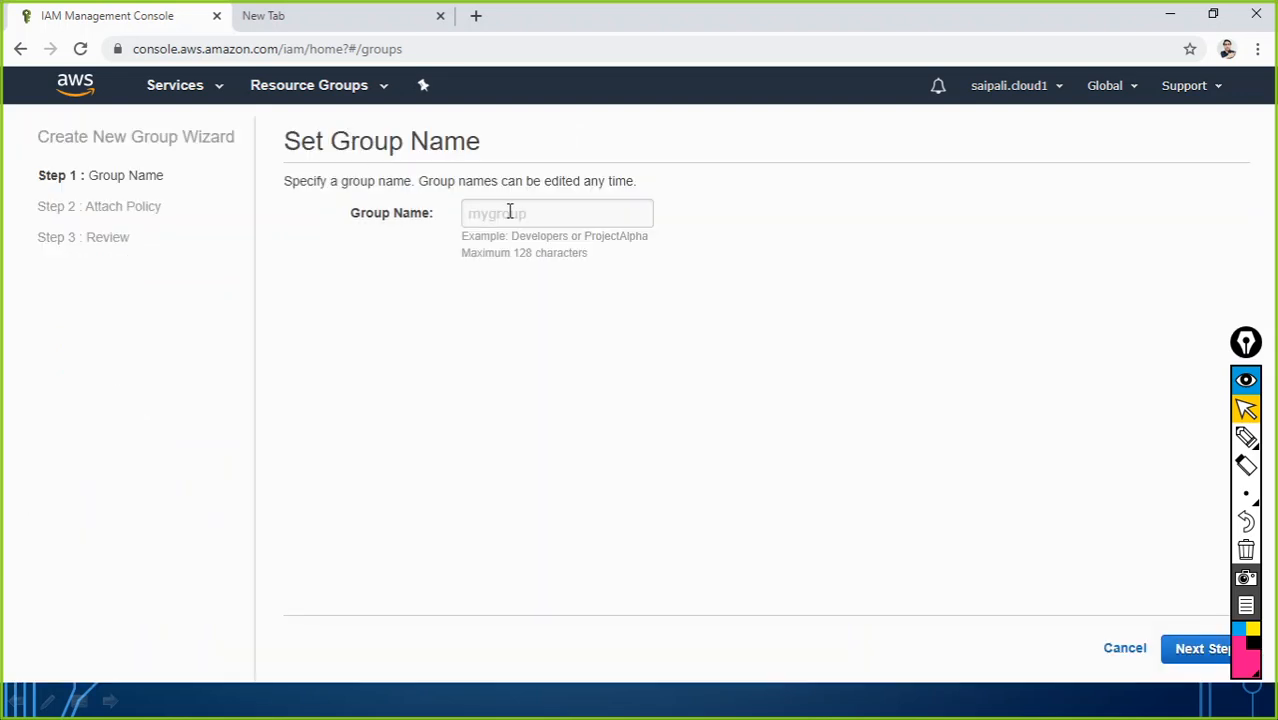
left_click(510, 212)
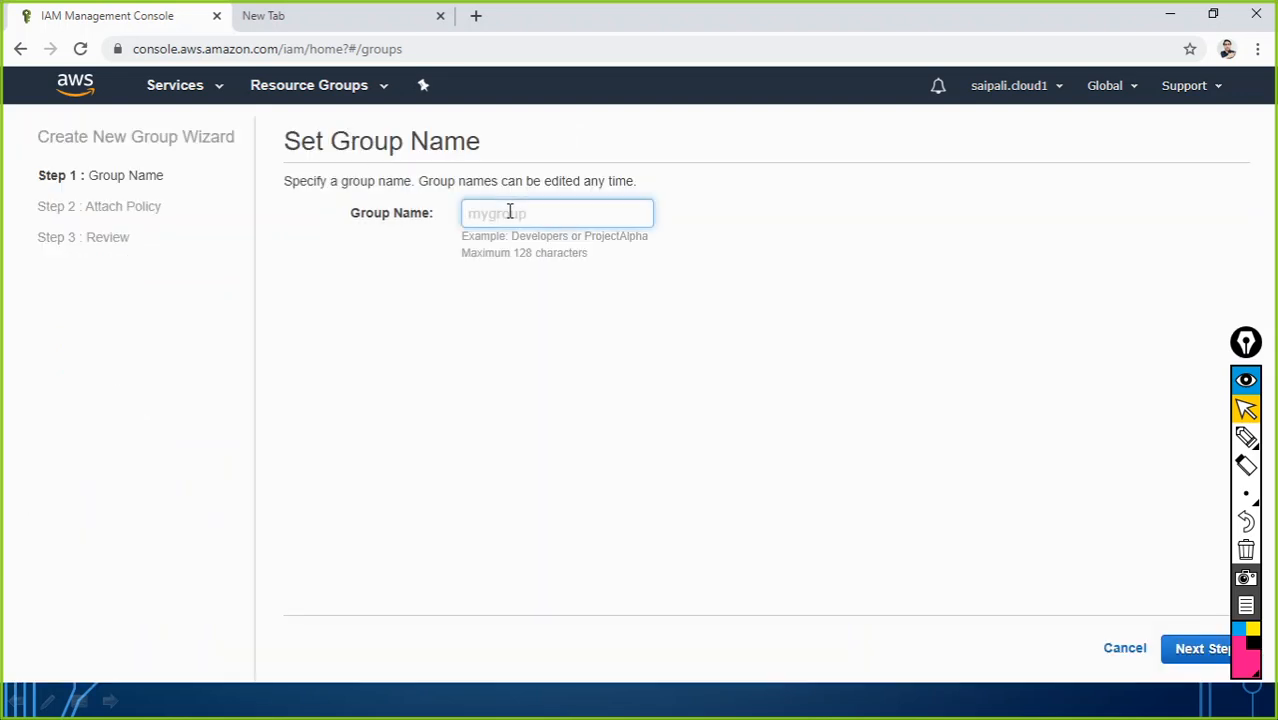
left_click(440, 15)
key("alt+Tab")
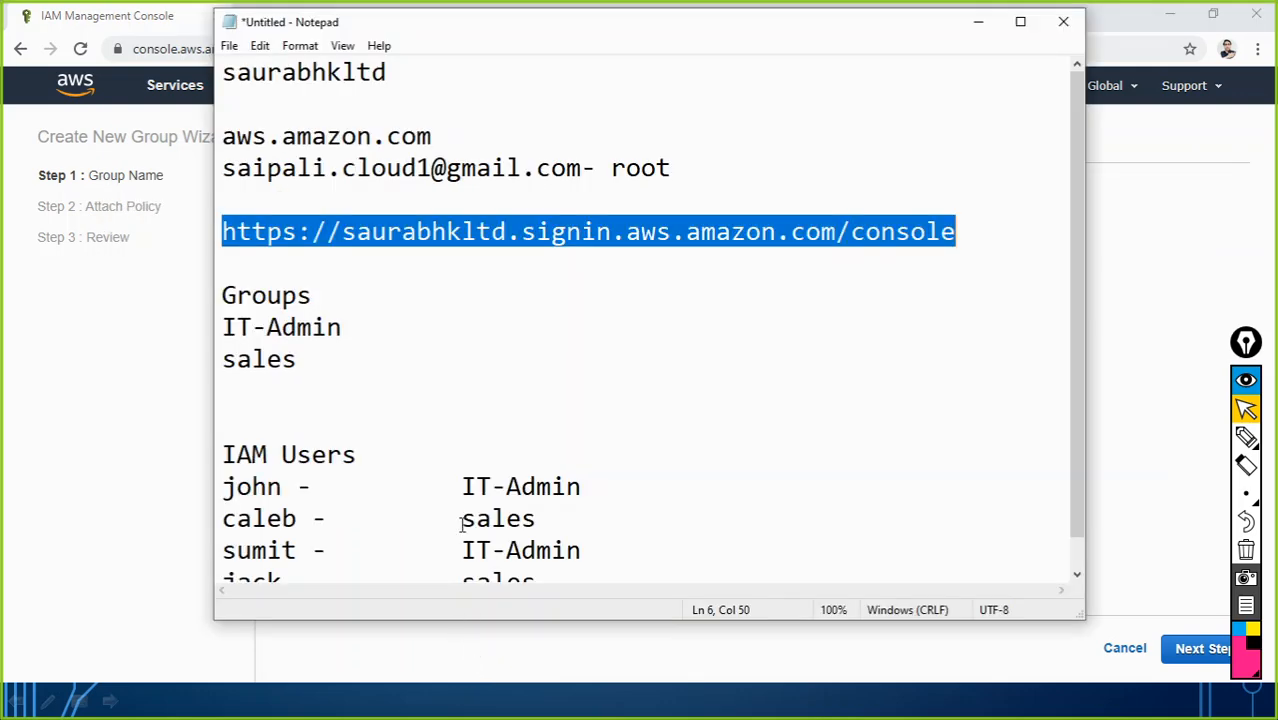
left_click_drag(613, 34, 4, 84)
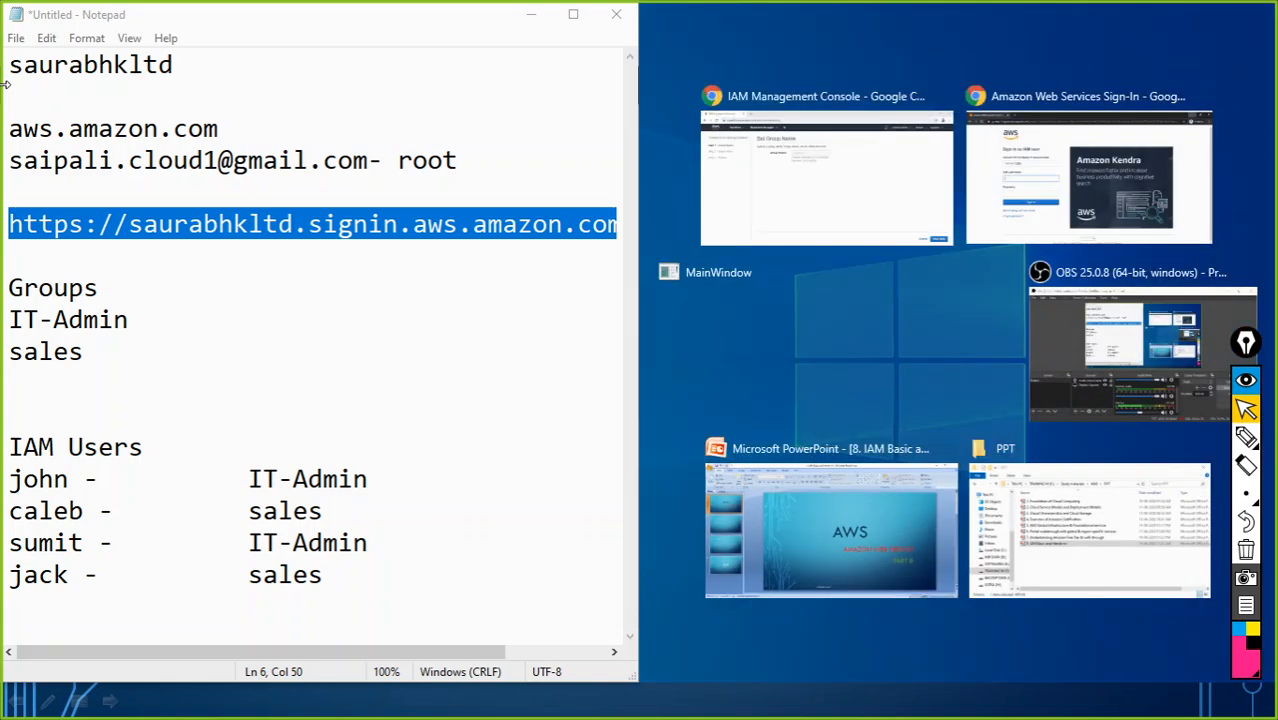
left_click(714, 90)
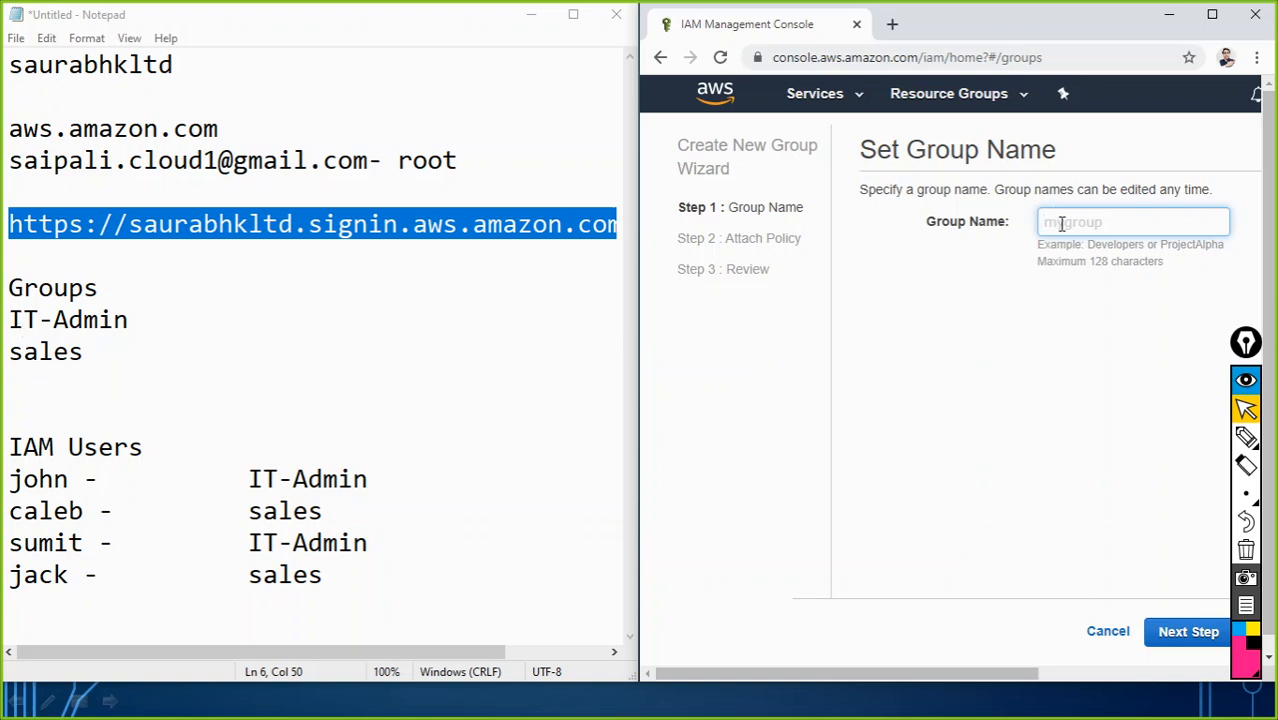
type("IT-Admin")
left_click(1212, 14)
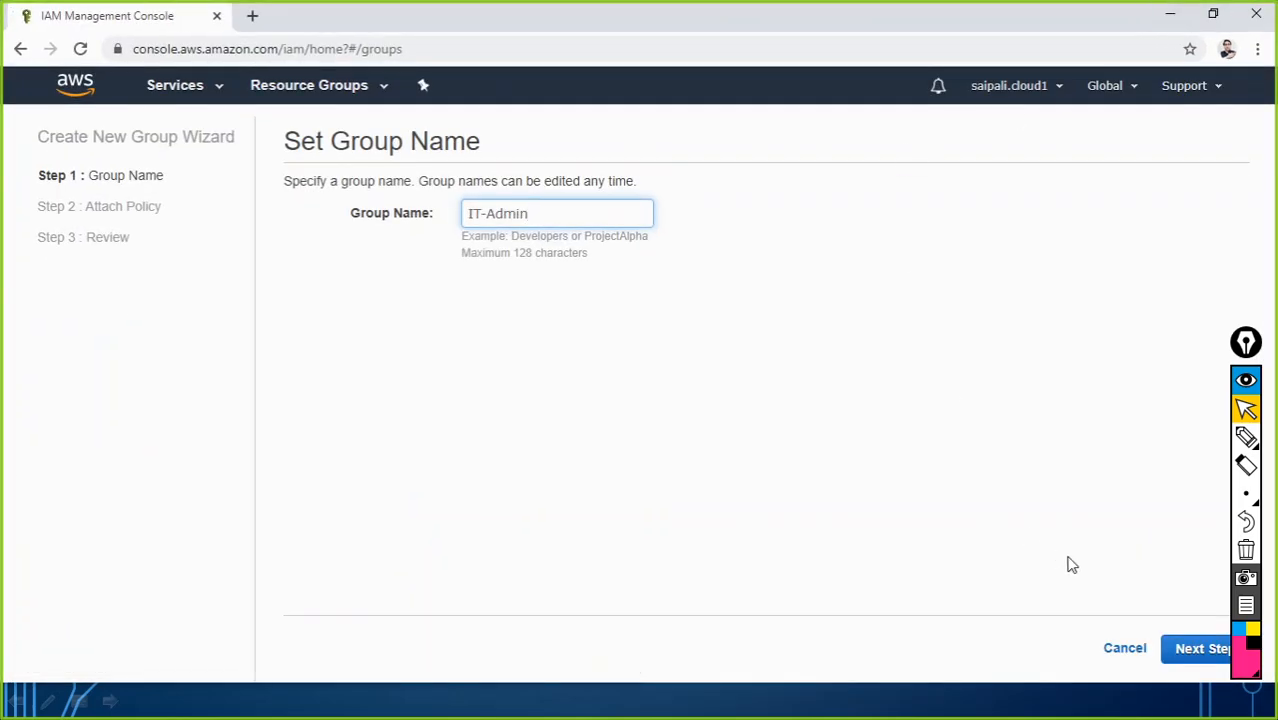
Step: Advance the IT-Admin group wizard to Attach Policy and glance at the Notepad notes
left_click(1204, 652)
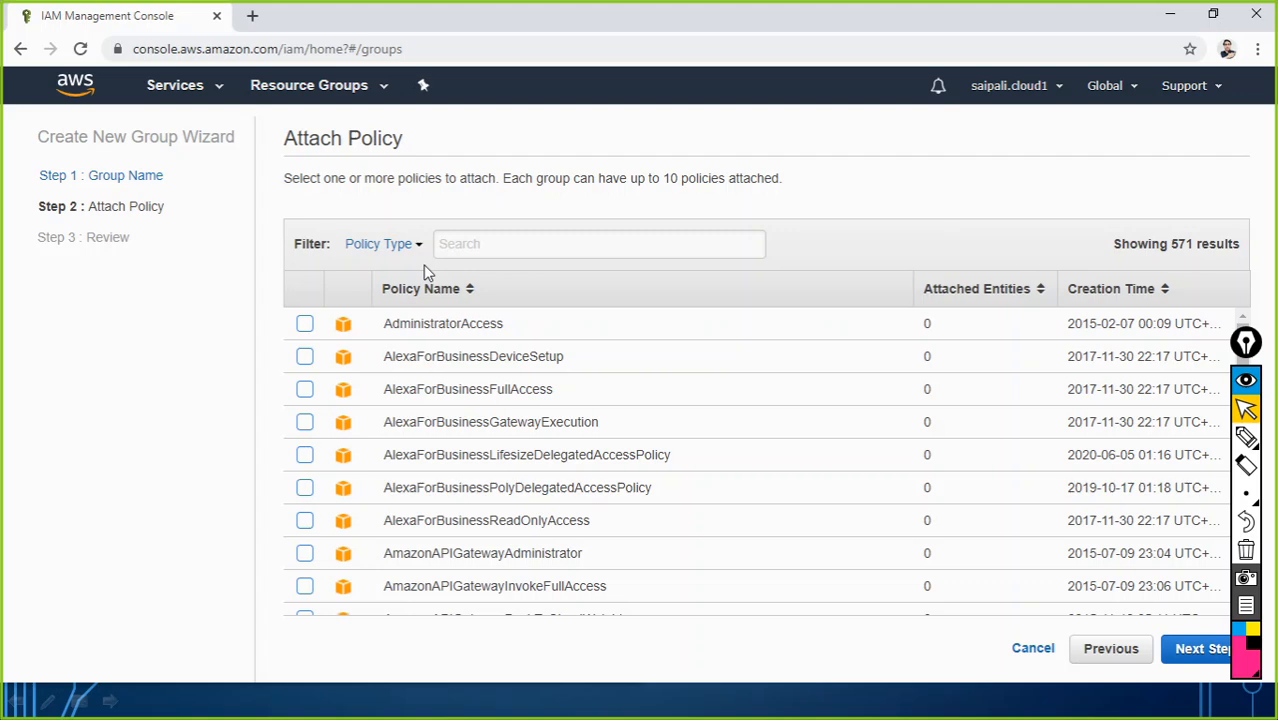
key("alt+Tab")
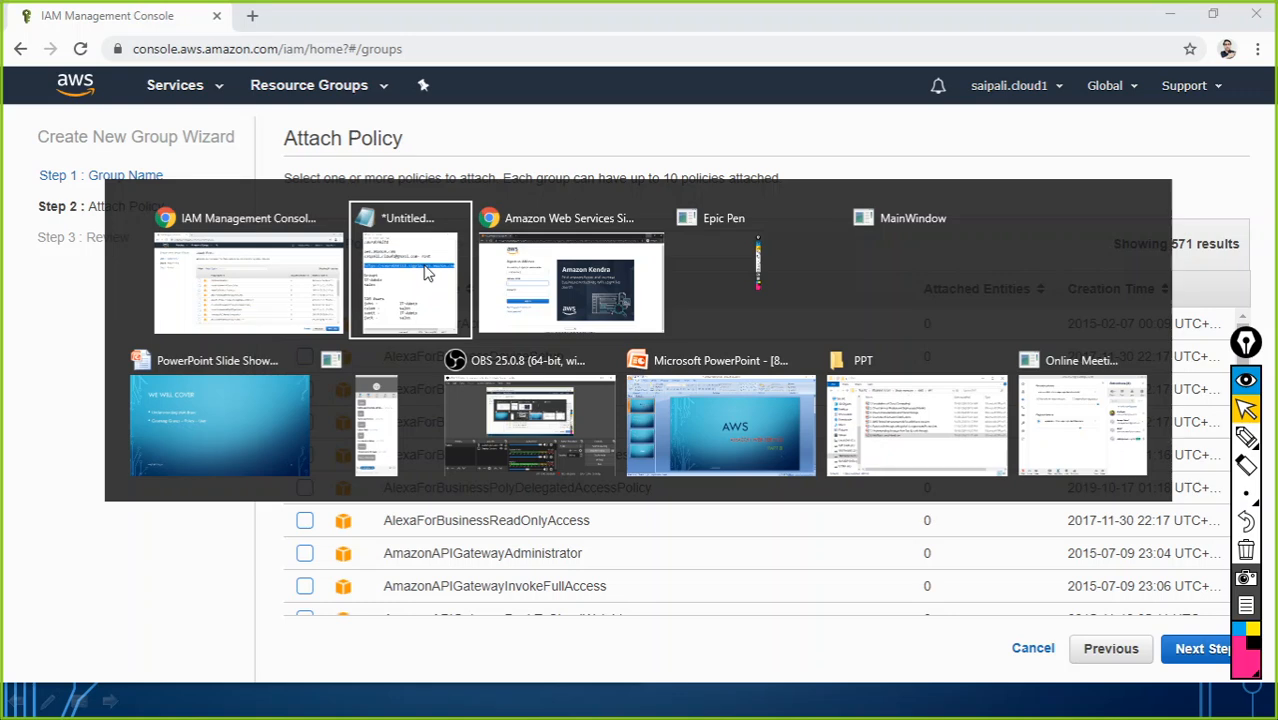
left_click(425, 272)
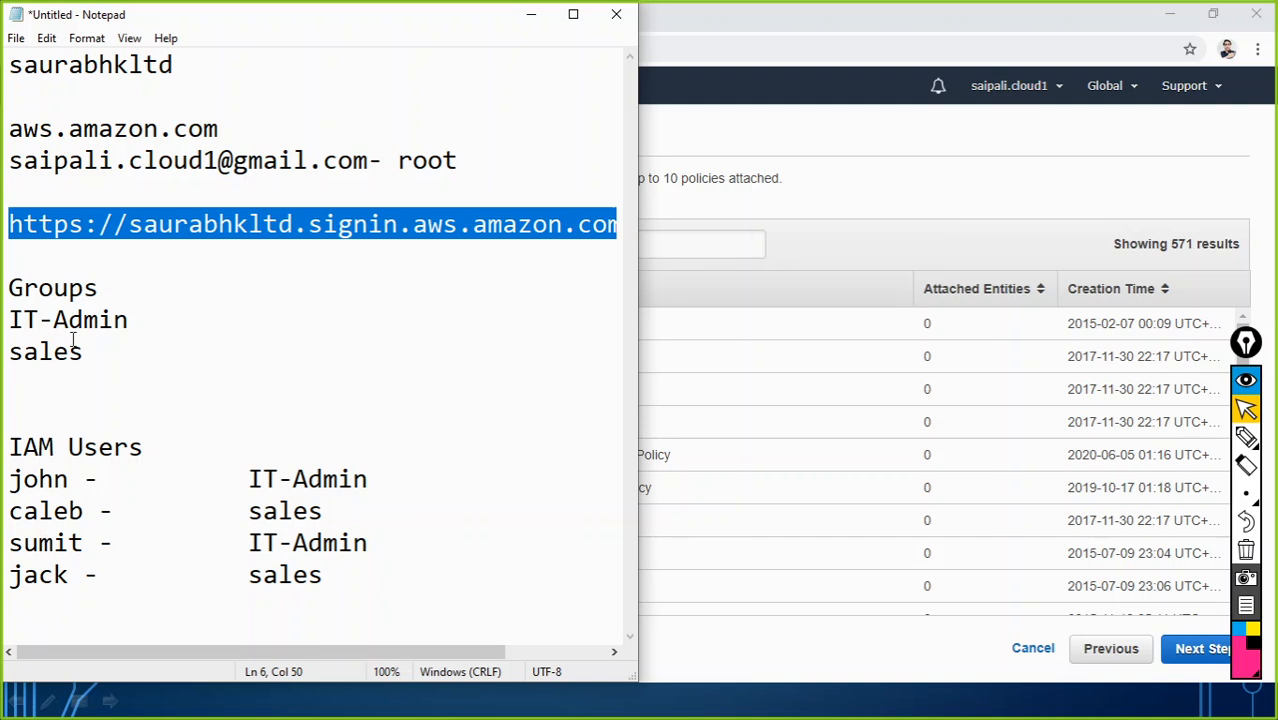
left_click(524, 15)
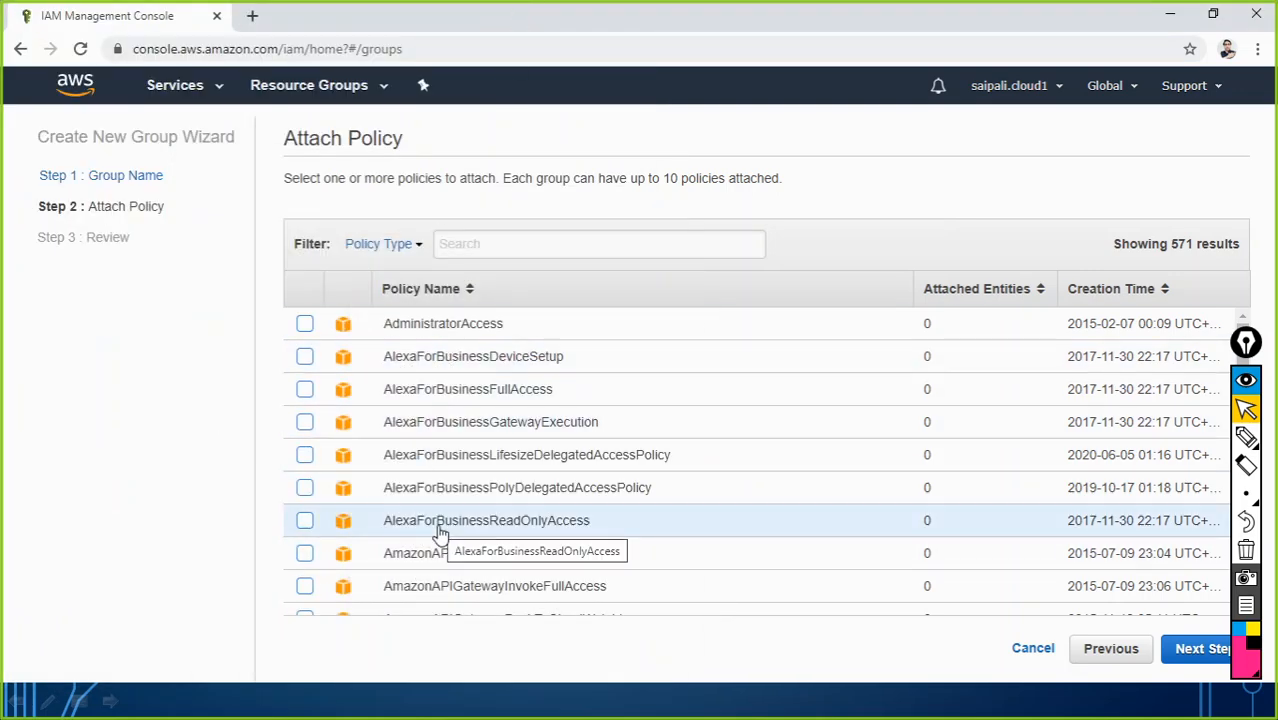
Step: Append ' - EC2 Admin' after IT-Admin in the Notepad notes and select that line
key("alt+Tab")
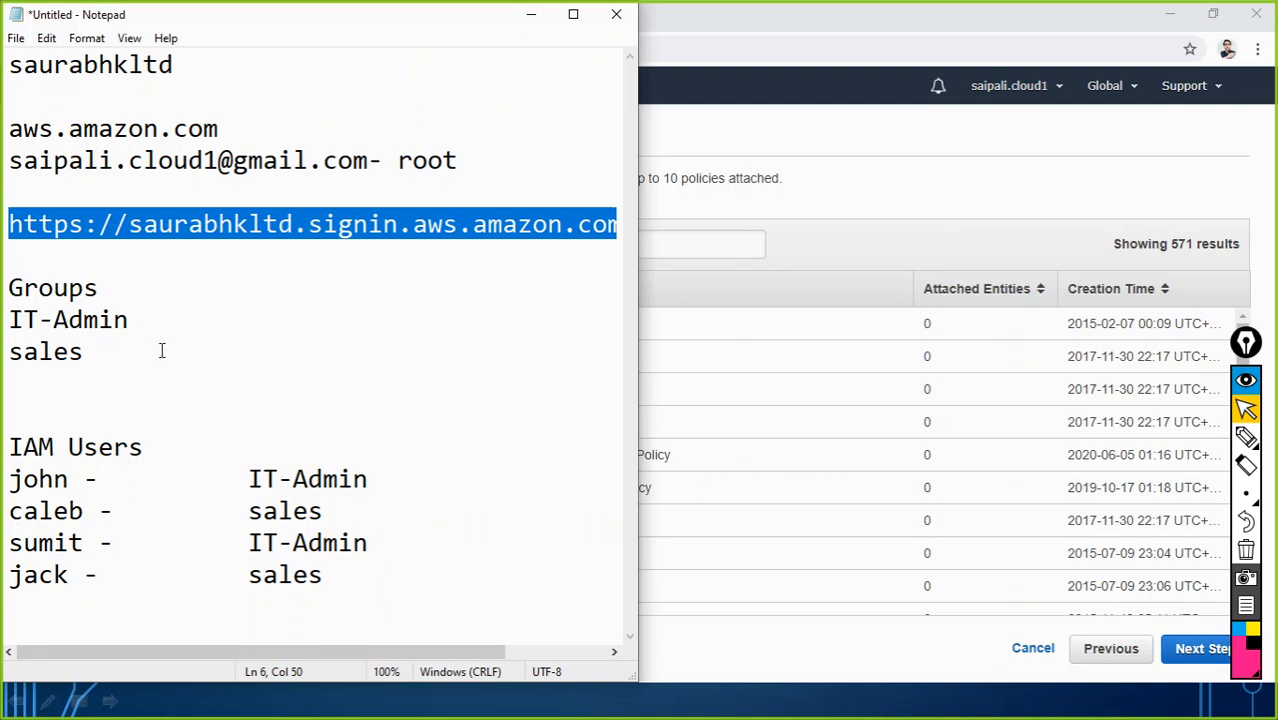
left_click(147, 319)
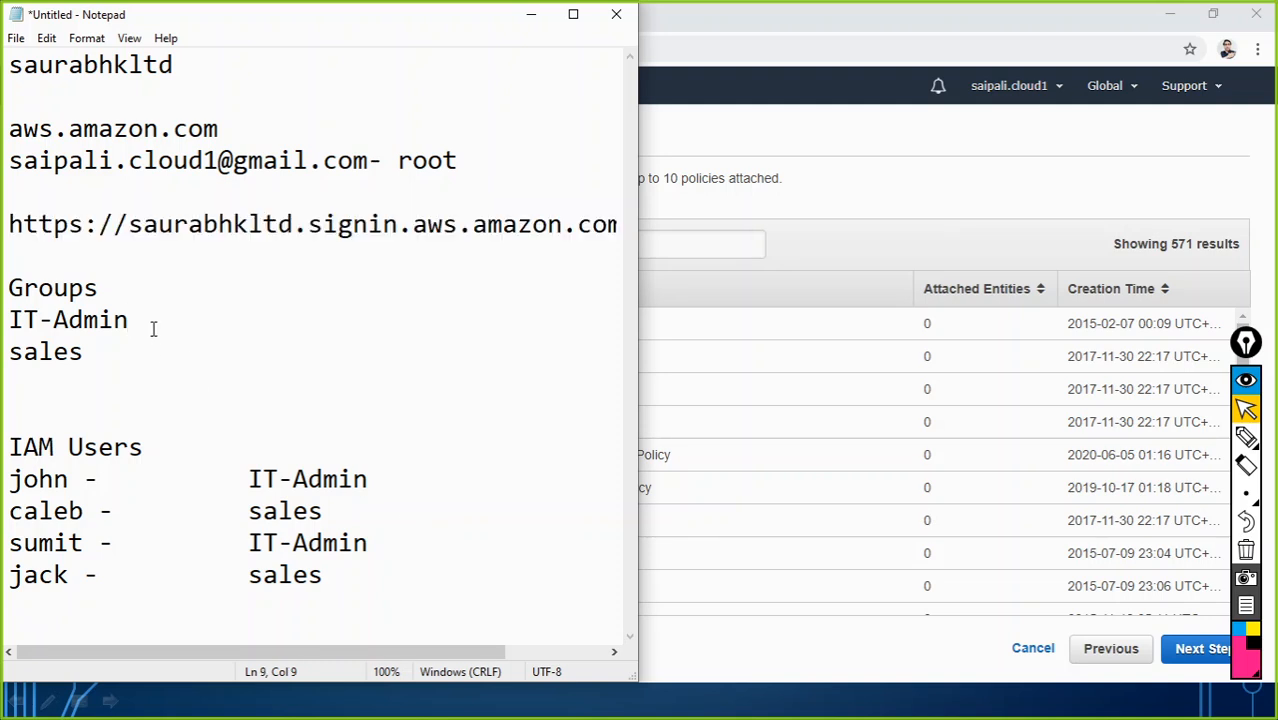
type("- EC2 Admini")
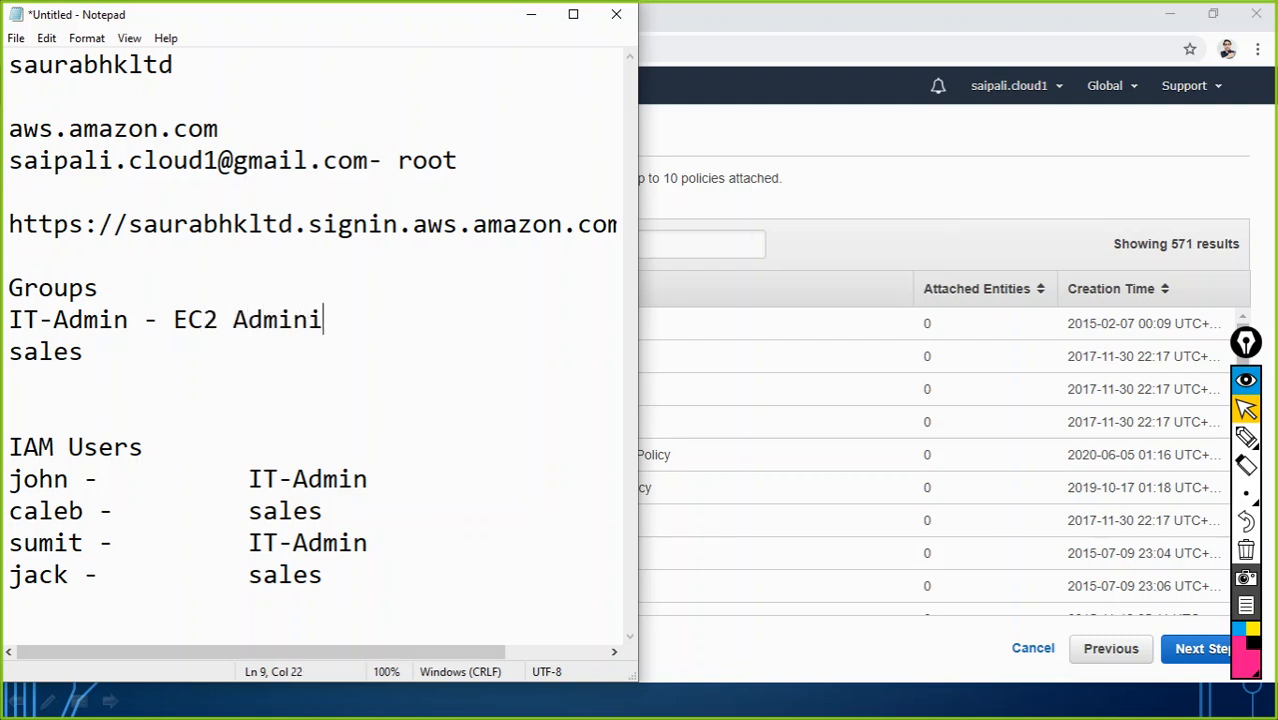
key("BackSpace")
left_click_drag(9, 320, 218, 320)
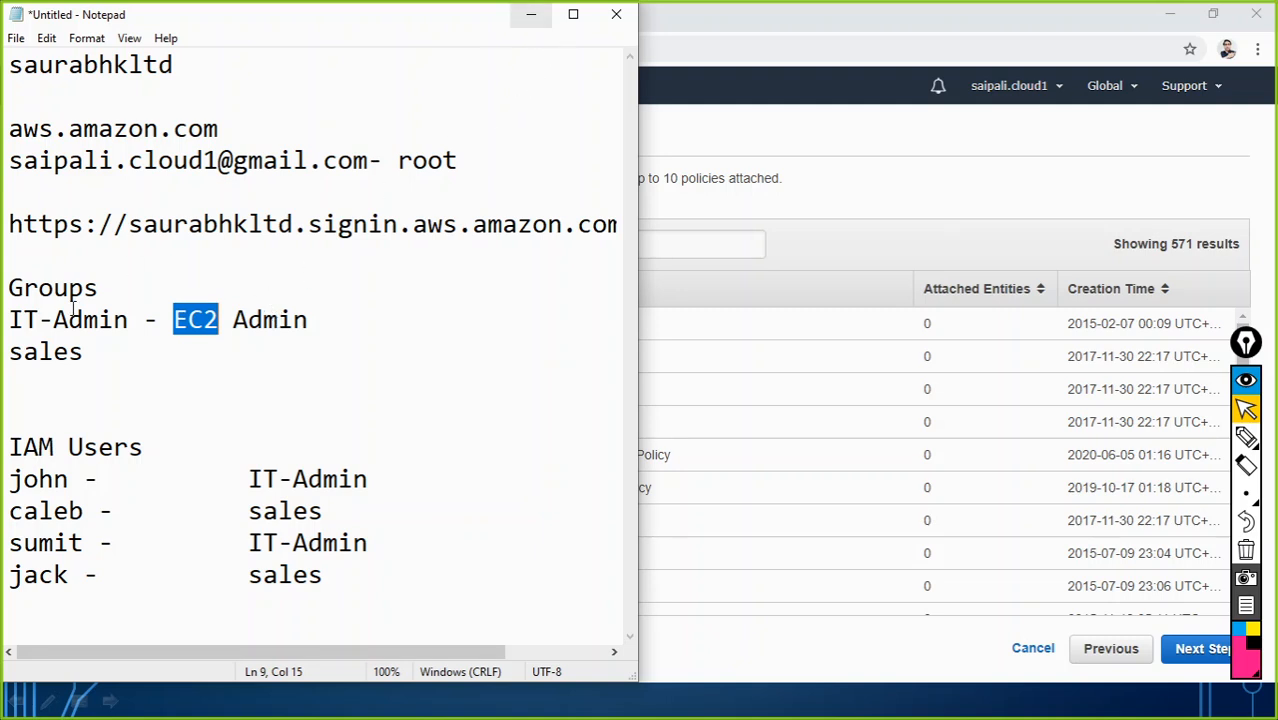
Step: Scroll the 571-policy list and tick AmazonEC2FullAccess for the IT-Admin group
left_click(530, 27)
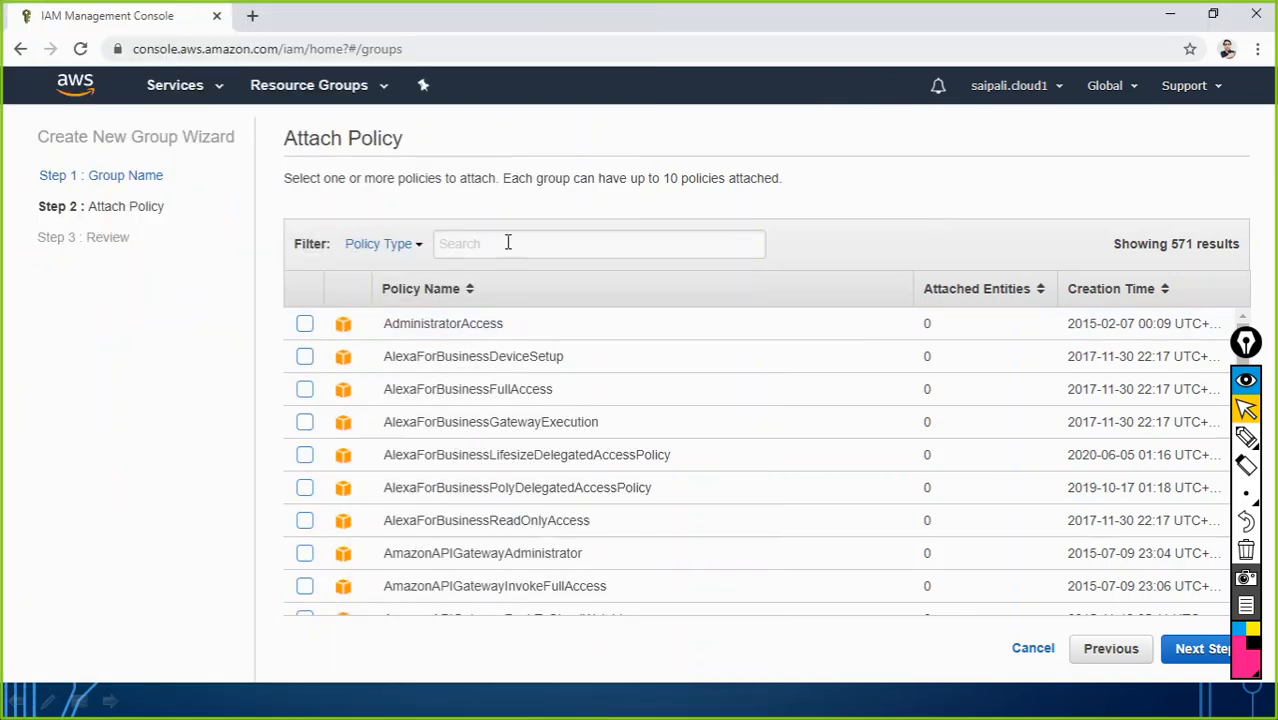
left_click(506, 244)
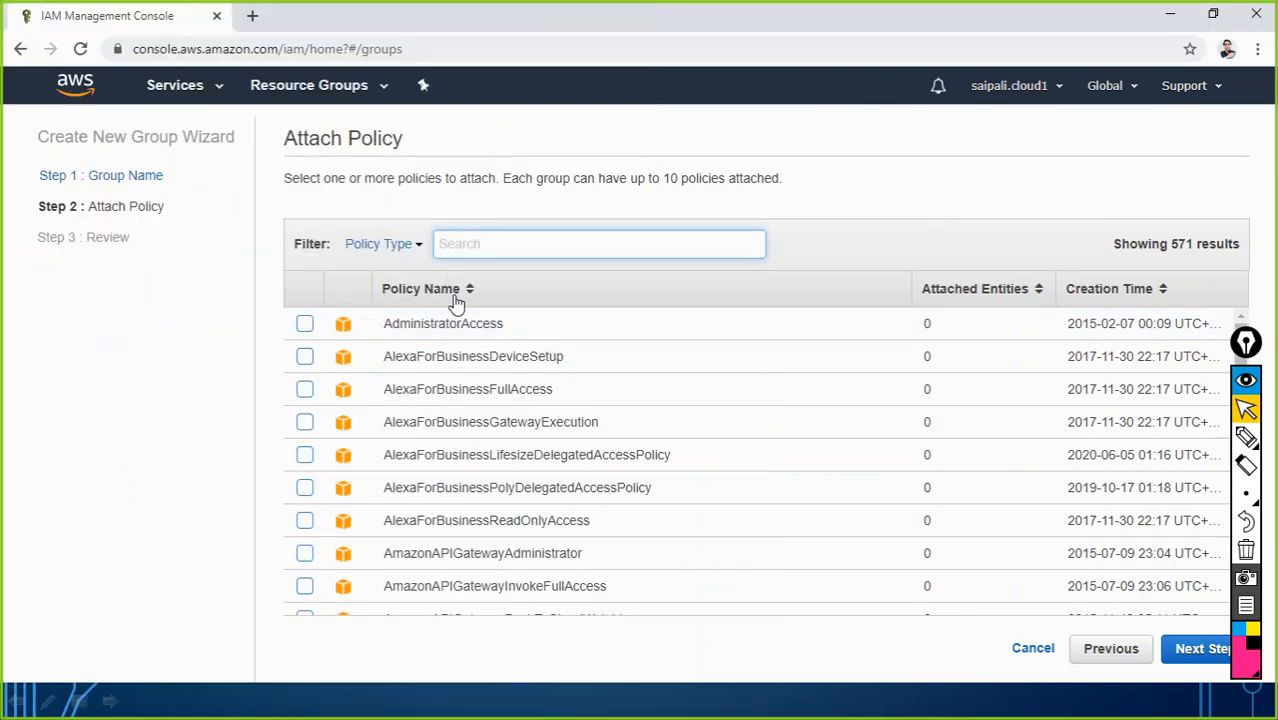
scroll(646, 424, "down", 10)
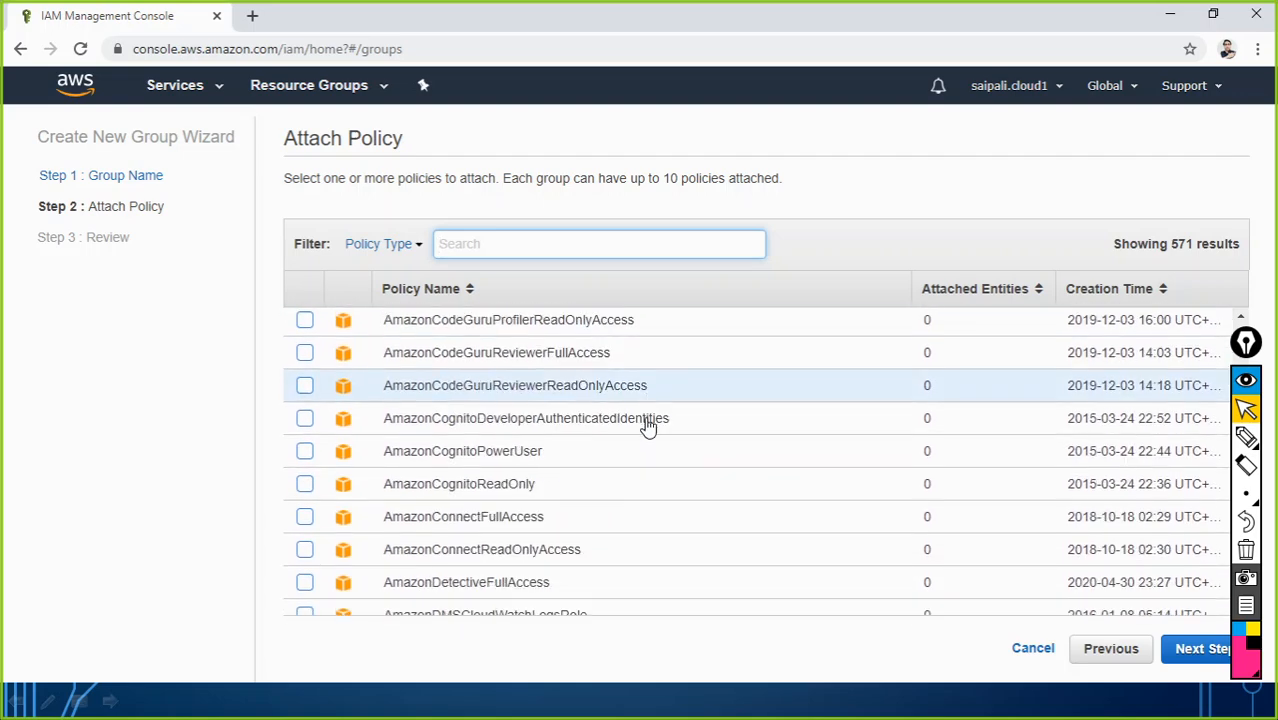
scroll(646, 424, "down", 3)
scroll(596, 420, "down", 5)
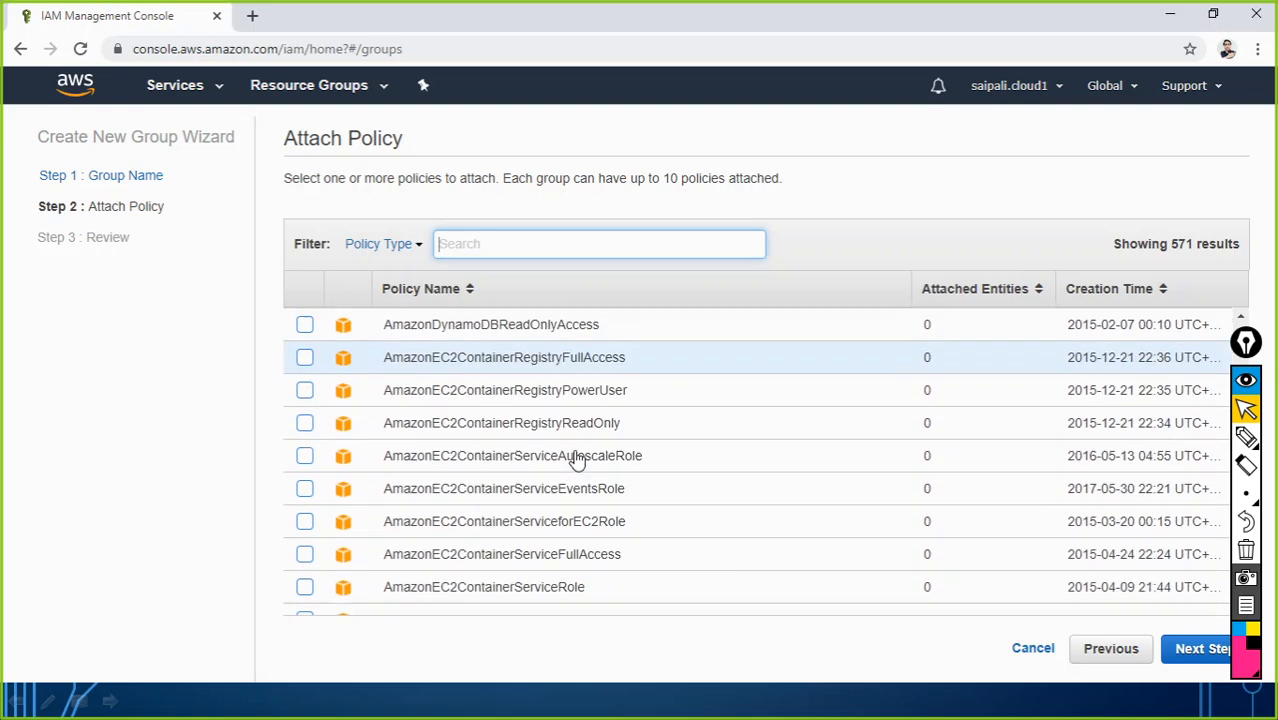
scroll(576, 460, "down", 4)
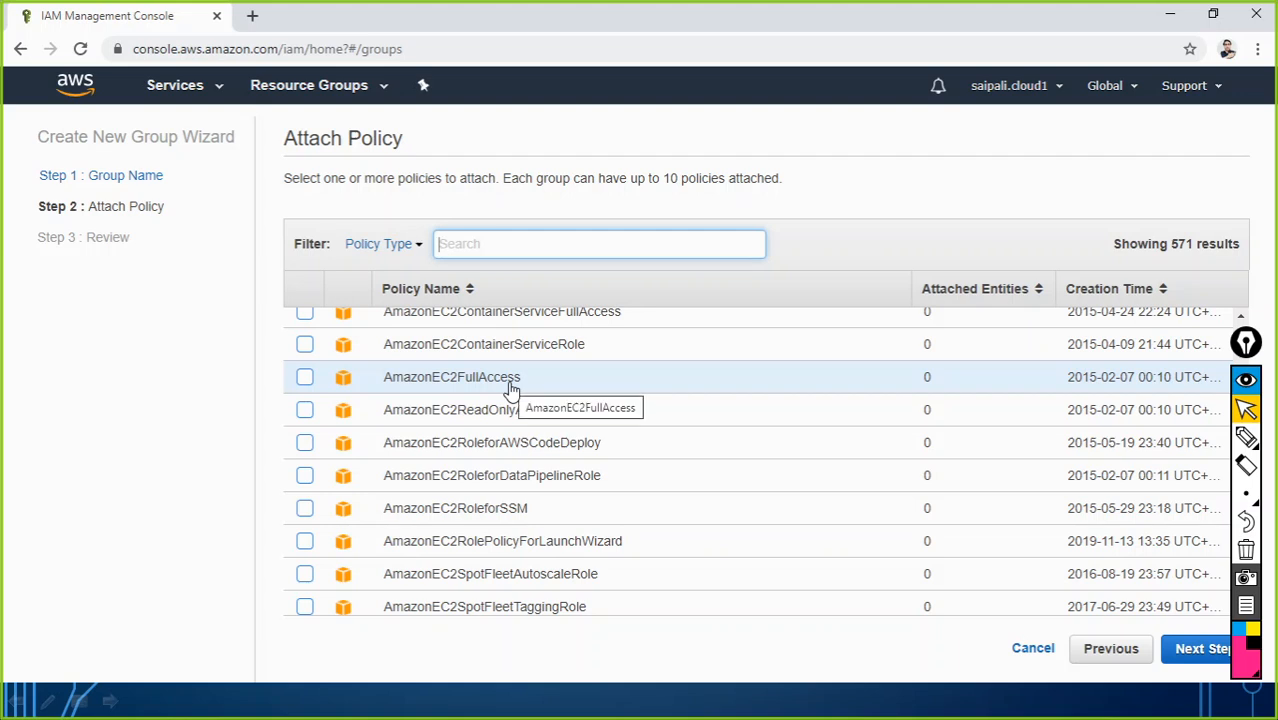
left_click(305, 378)
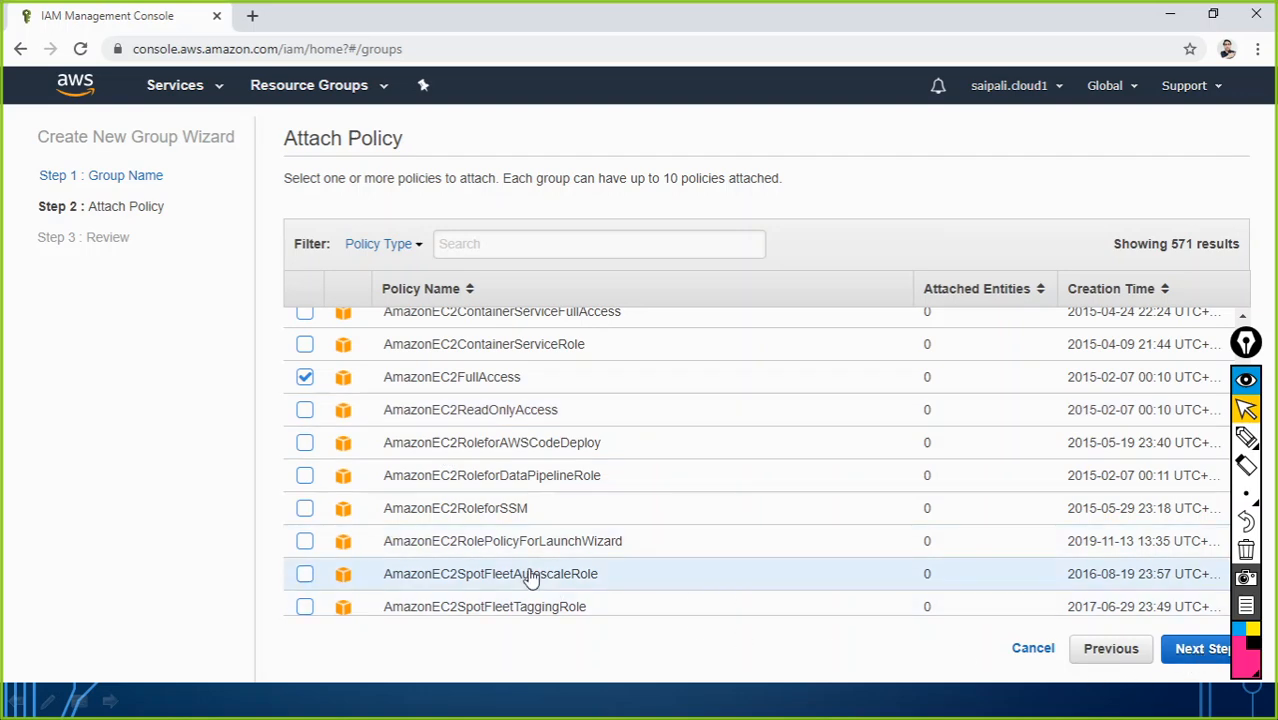
scroll(499, 528, "up", 10)
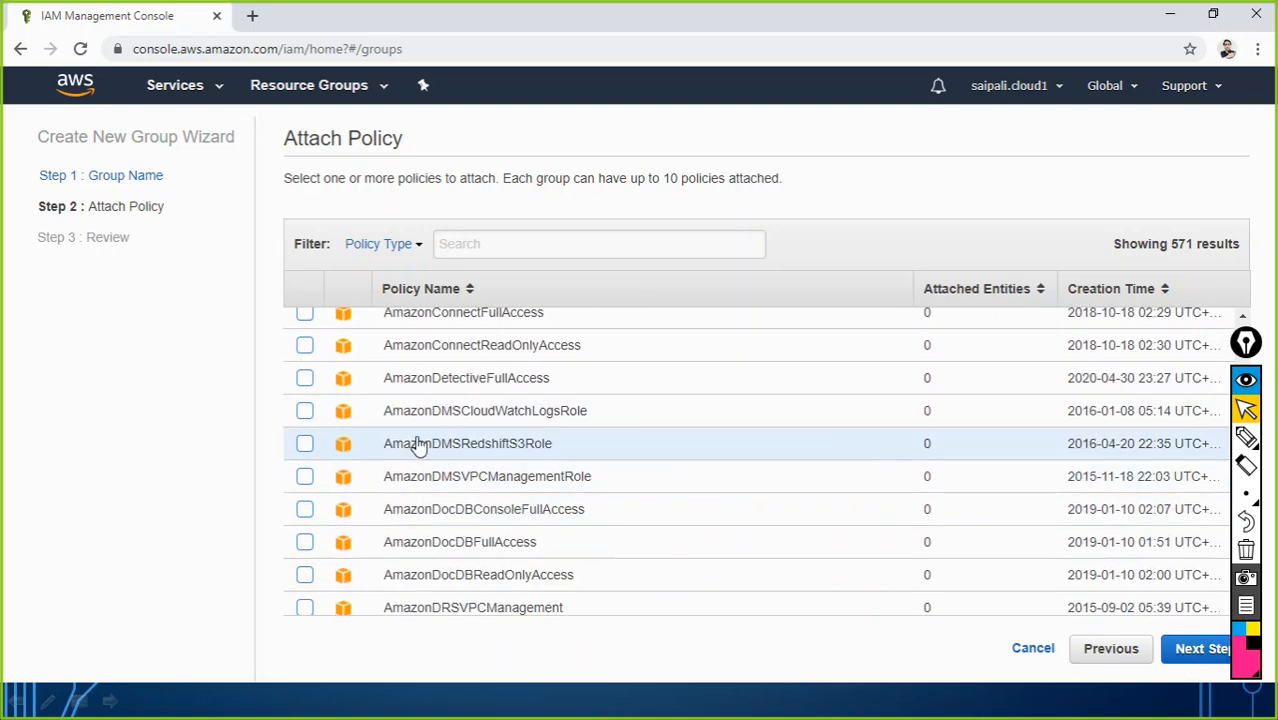
scroll(426, 450, "up", 10)
scroll(426, 450, "up", 3)
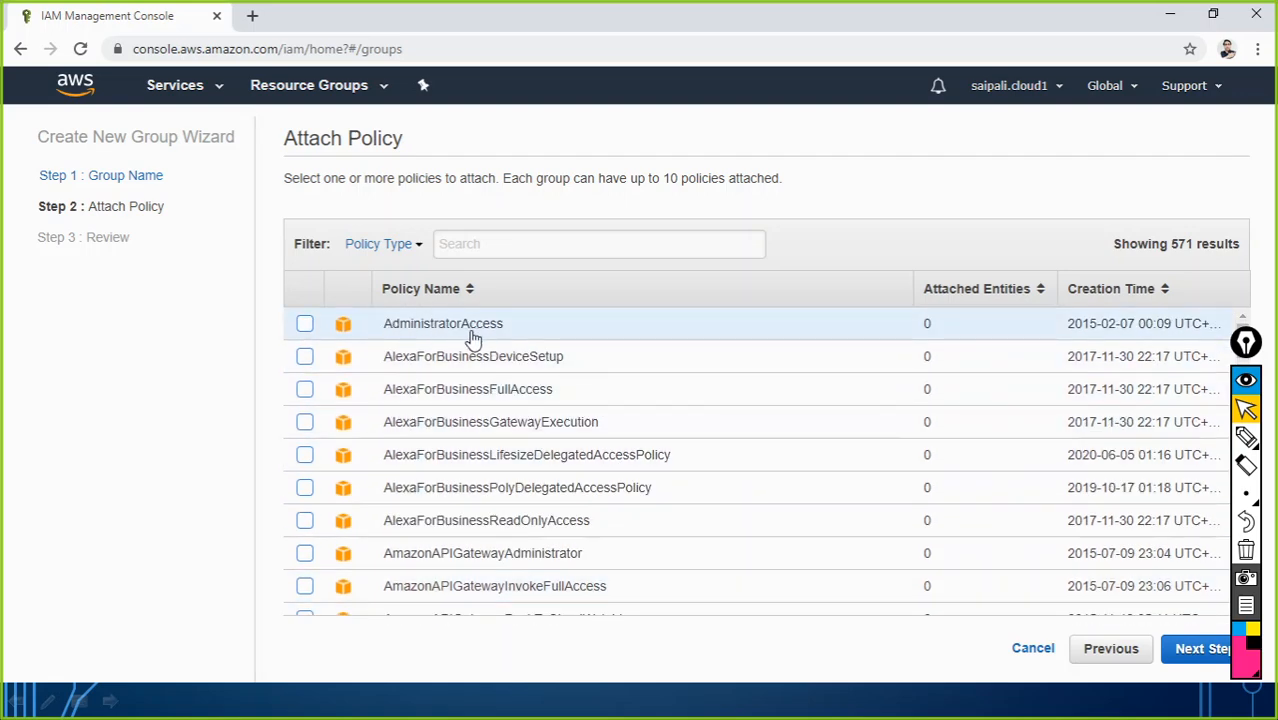
scroll(484, 376, "down", 20)
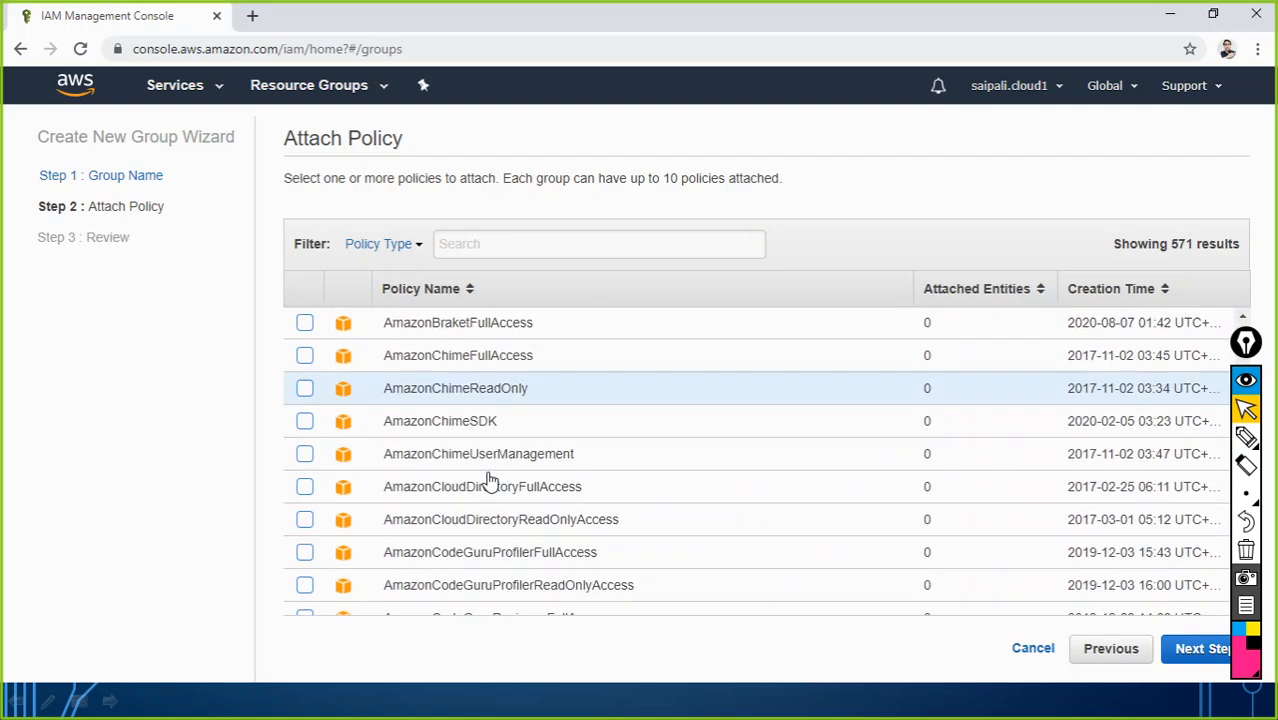
scroll(486, 506, "down", 10)
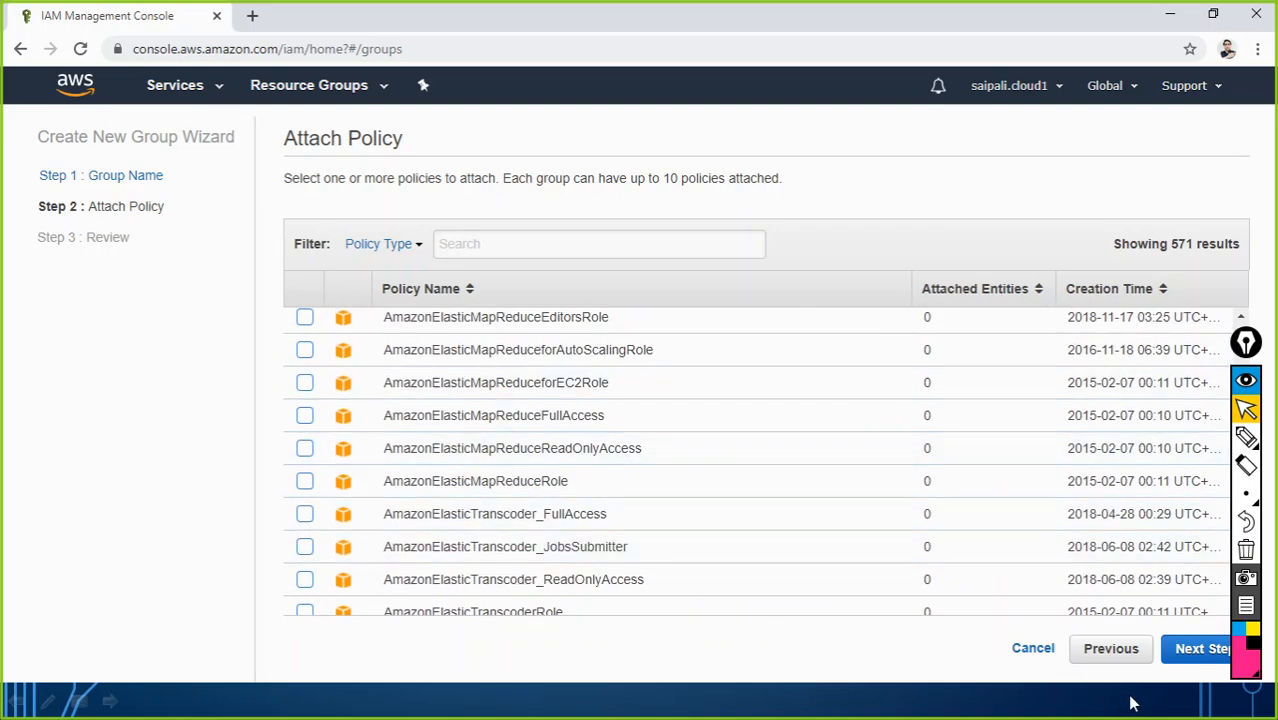
Step: Review the IT-Admin group with AmazonEC2FullAccess and confirm Create Group
left_click(1200, 650)
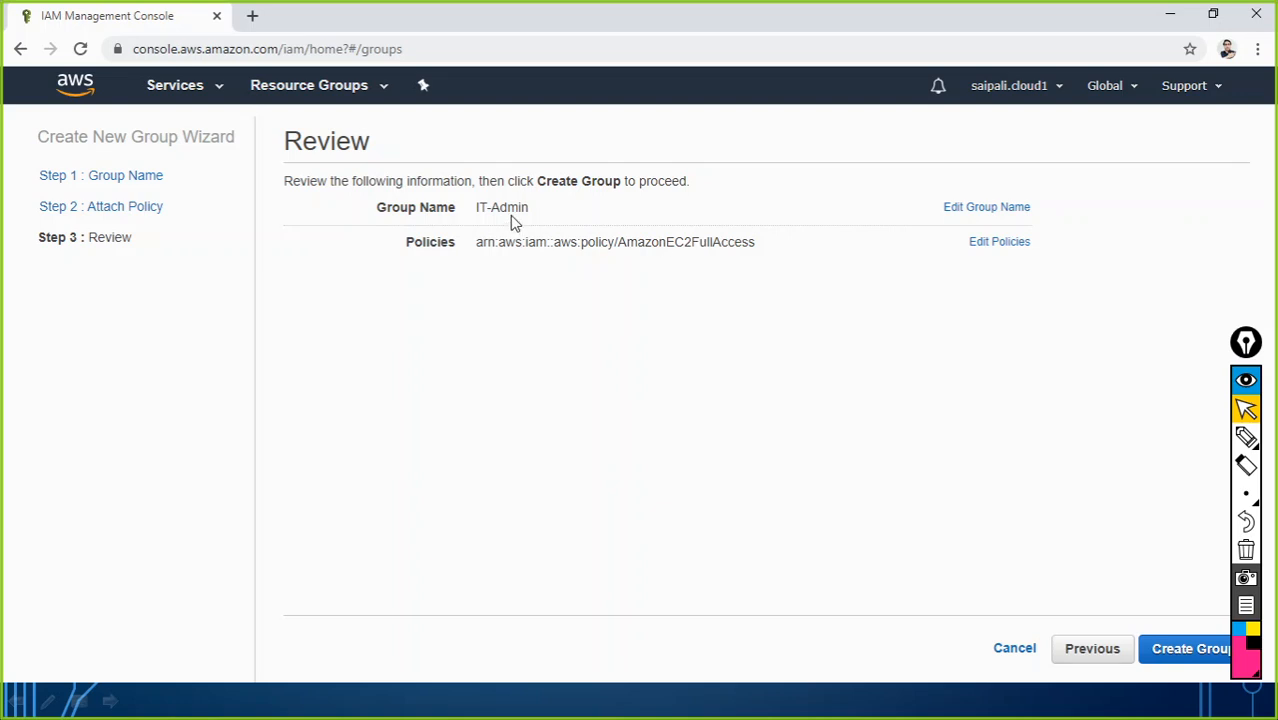
left_click(1193, 650)
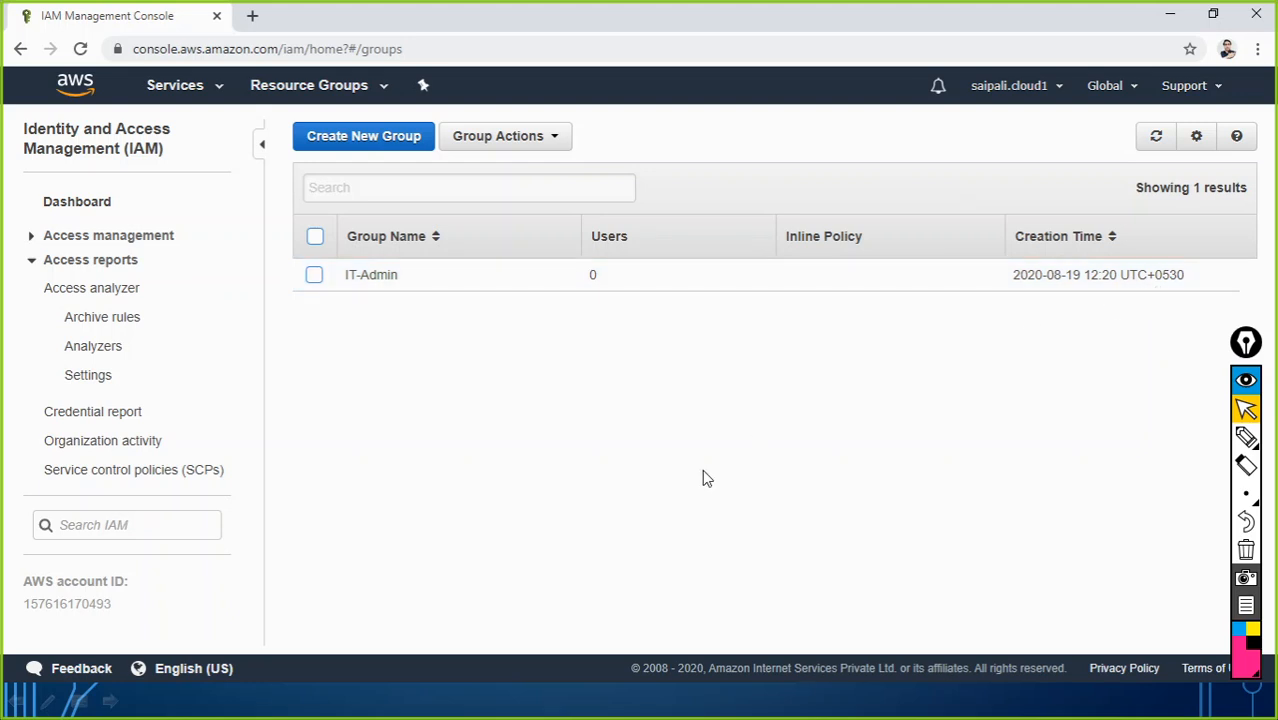
Step: Check the planned Groups list in Notepad, then minimize Notepad to return to IAM
key("alt+Tab")
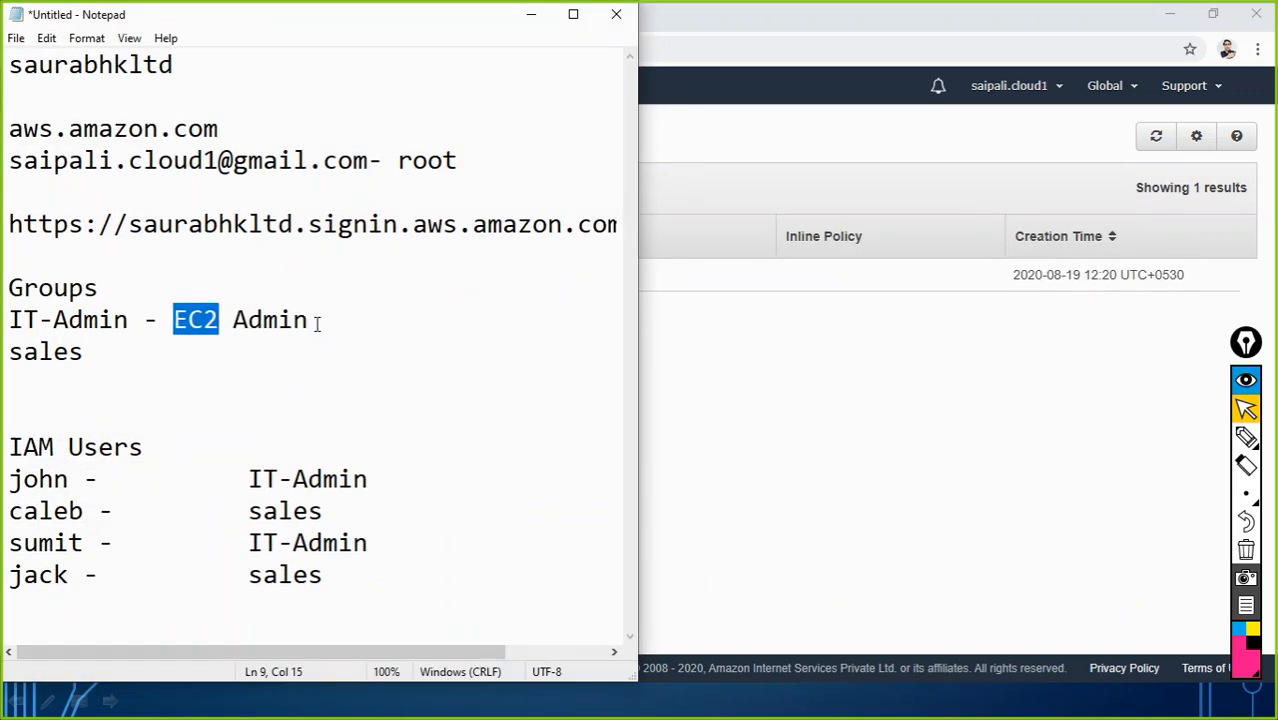
left_click_drag(313, 320, 3, 290)
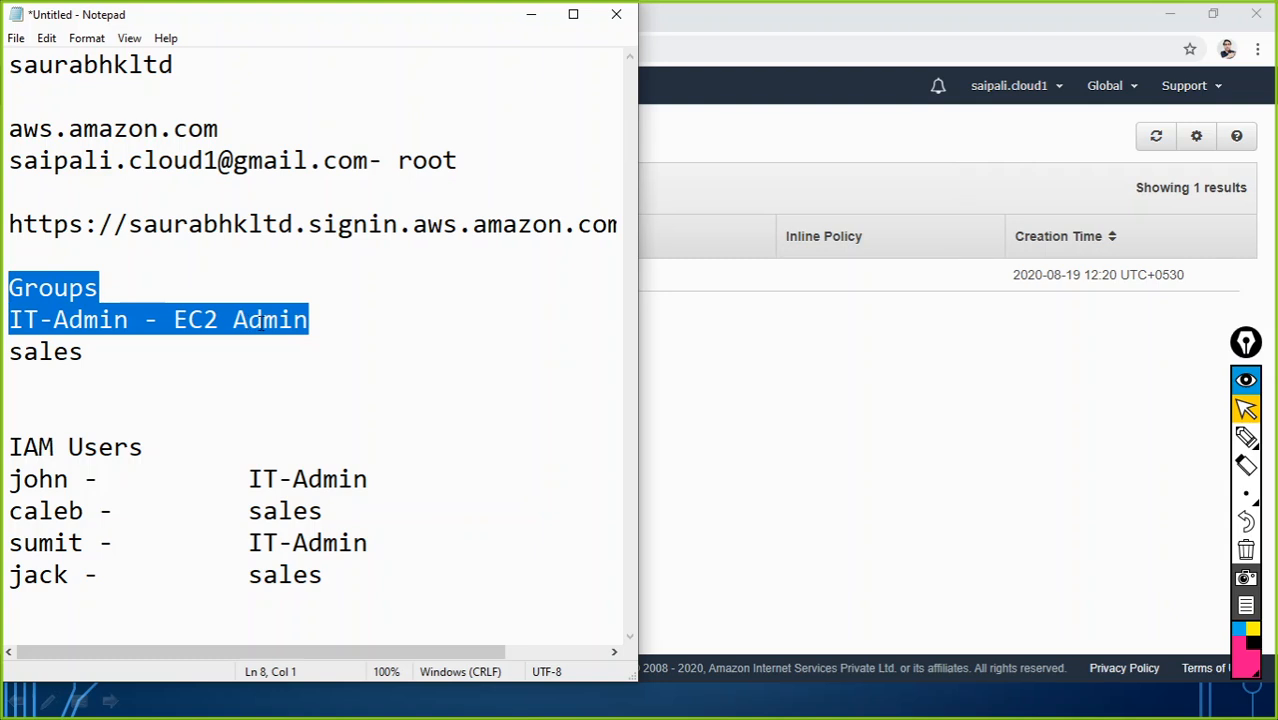
left_click(95, 360)
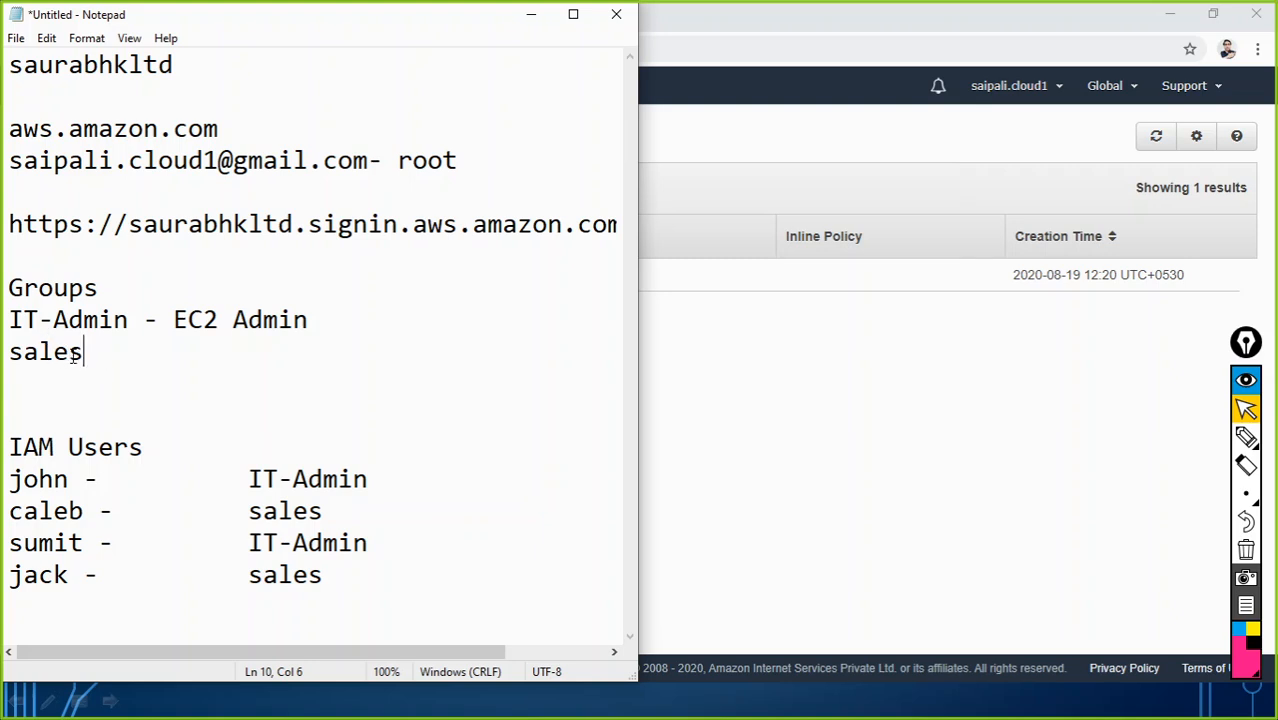
left_click(529, 20)
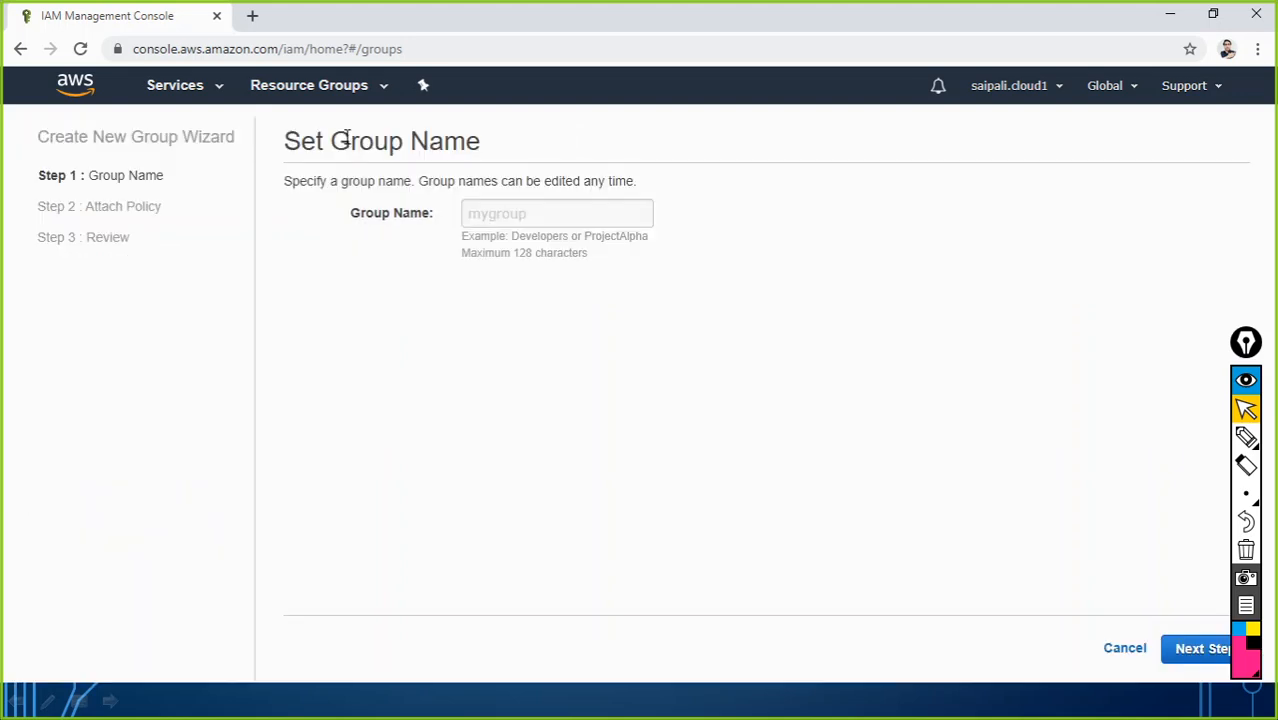
Step: Name the new group 'sales' and continue to policy attachment
left_click(492, 217)
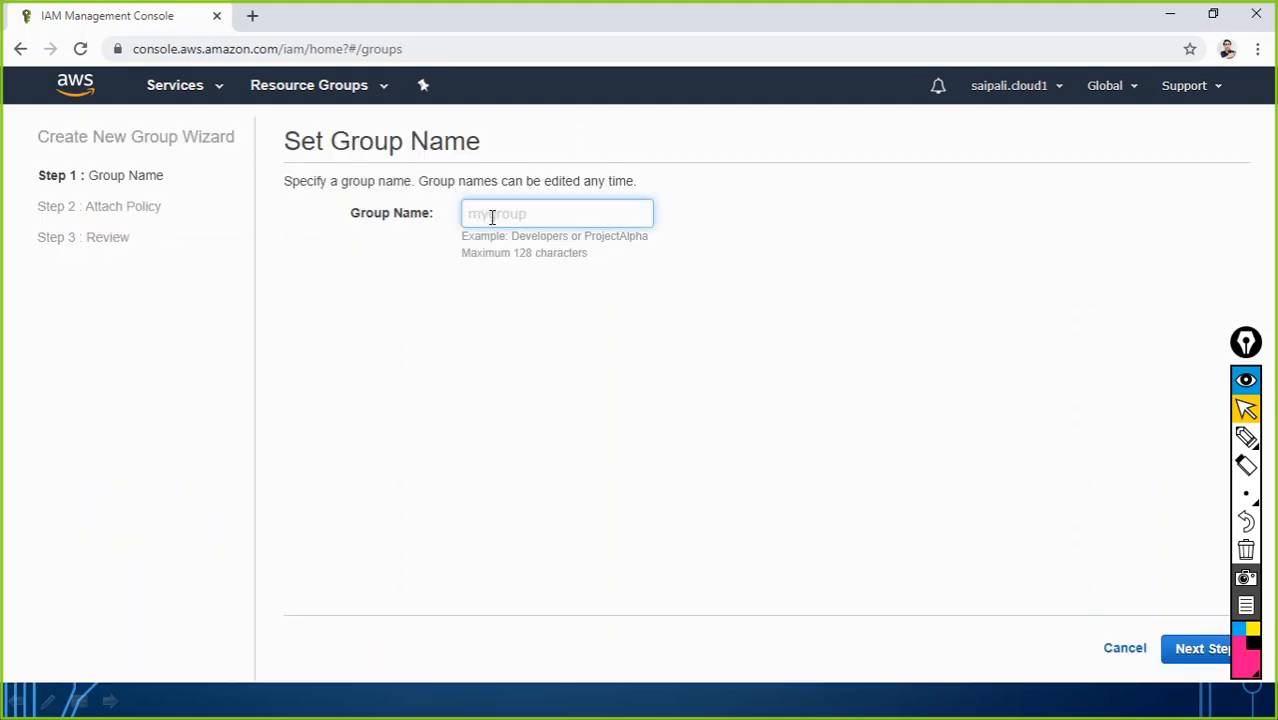
type("sales")
left_click(1187, 660)
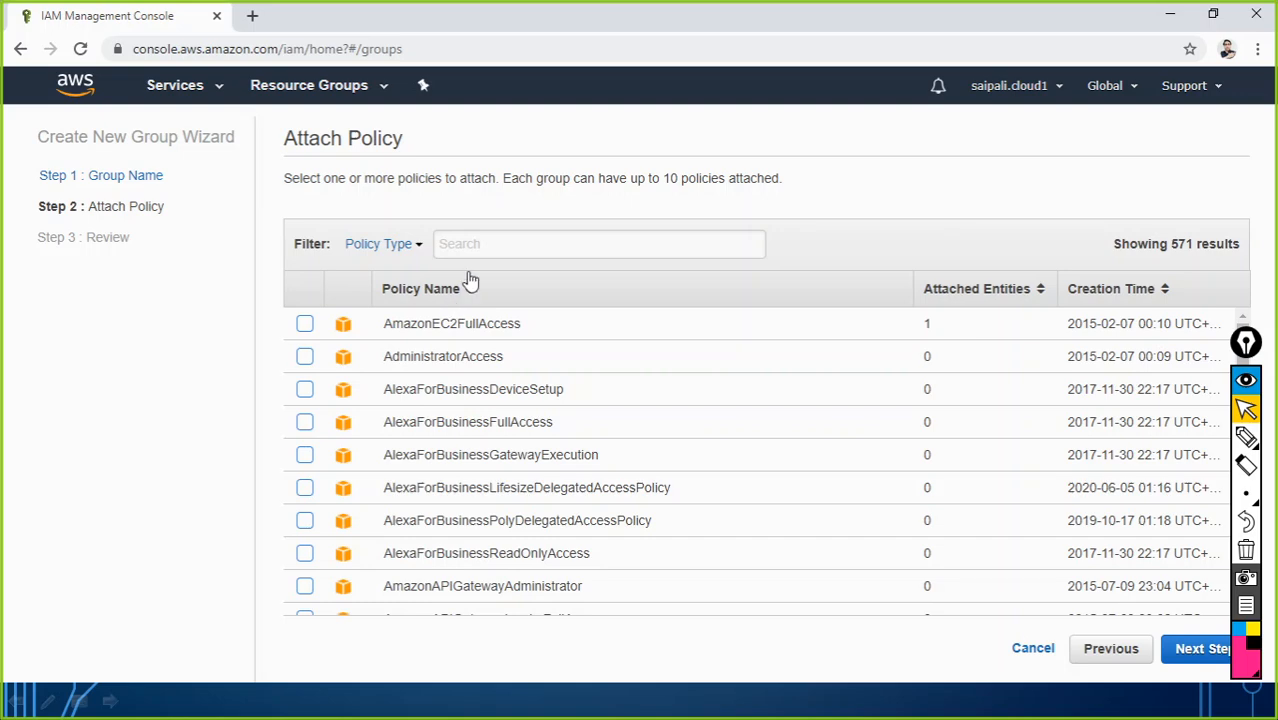
Step: Filter policies by 's3', tick AmazonS3ReadOnlyAccess and continue to Review
scroll(528, 495, "down", 10)
scroll(522, 492, "down", 15)
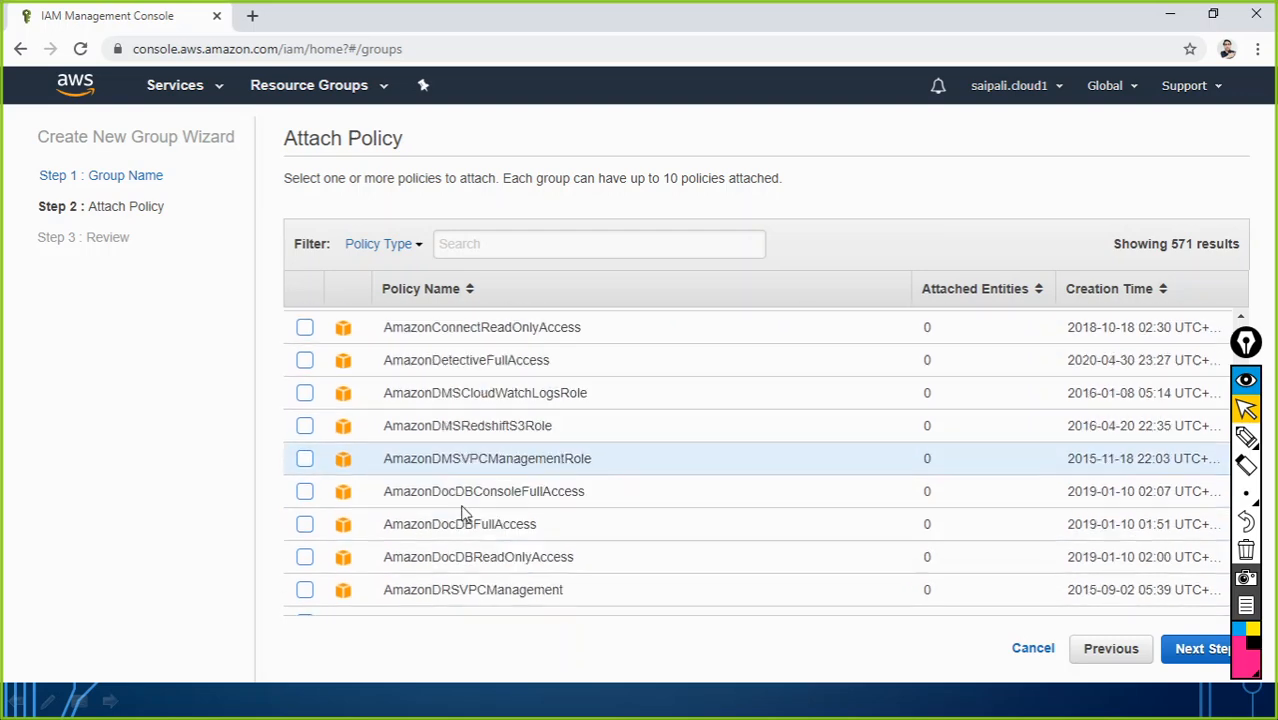
left_click(499, 249)
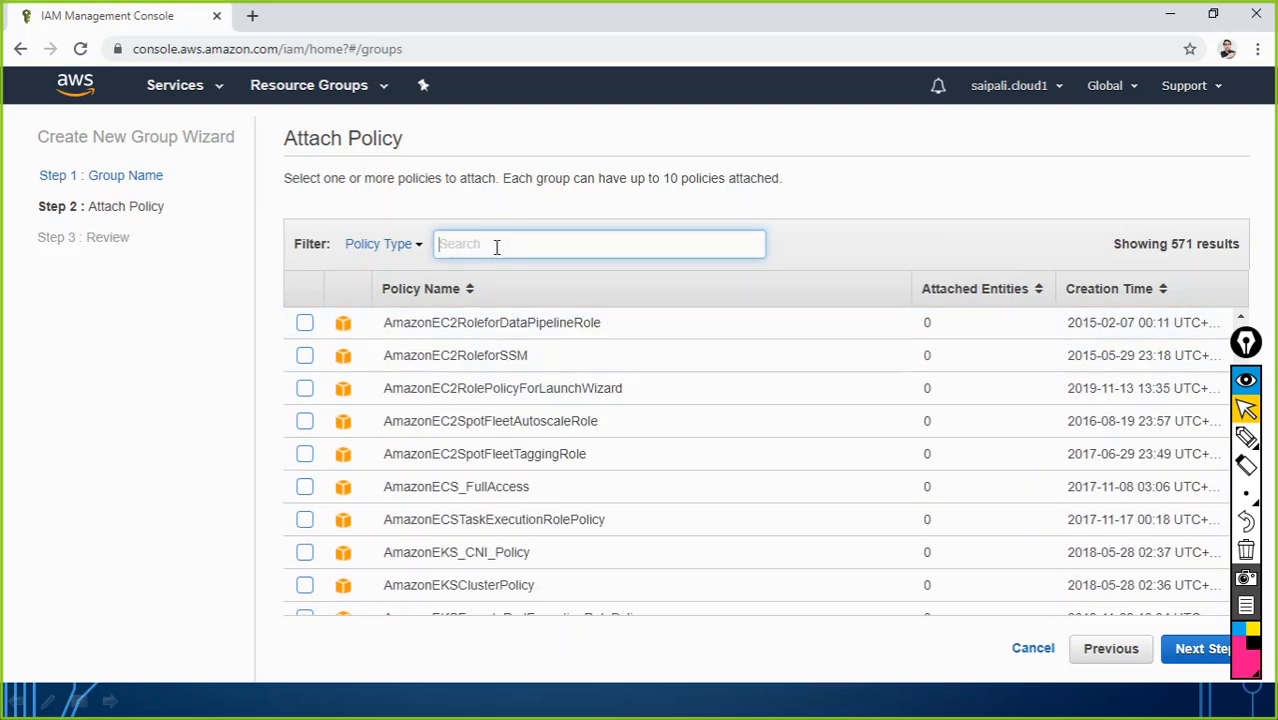
type("s3")
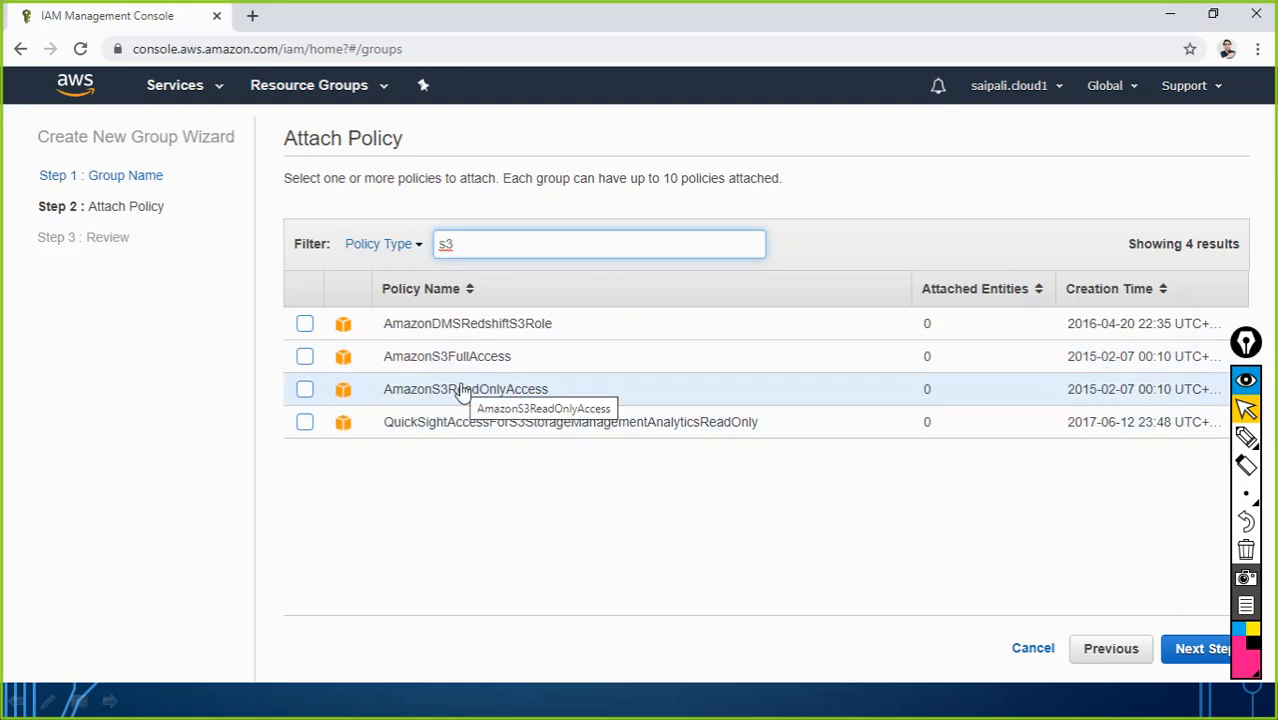
left_click(305, 390)
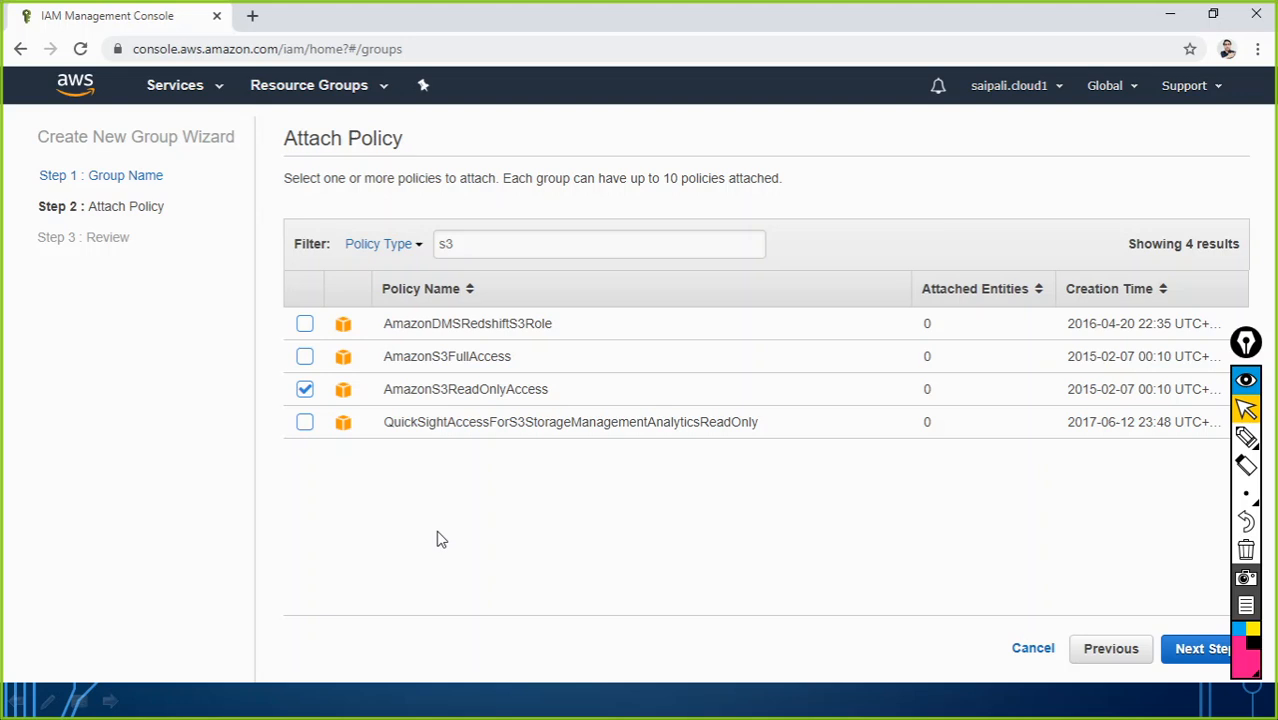
left_click(1190, 650)
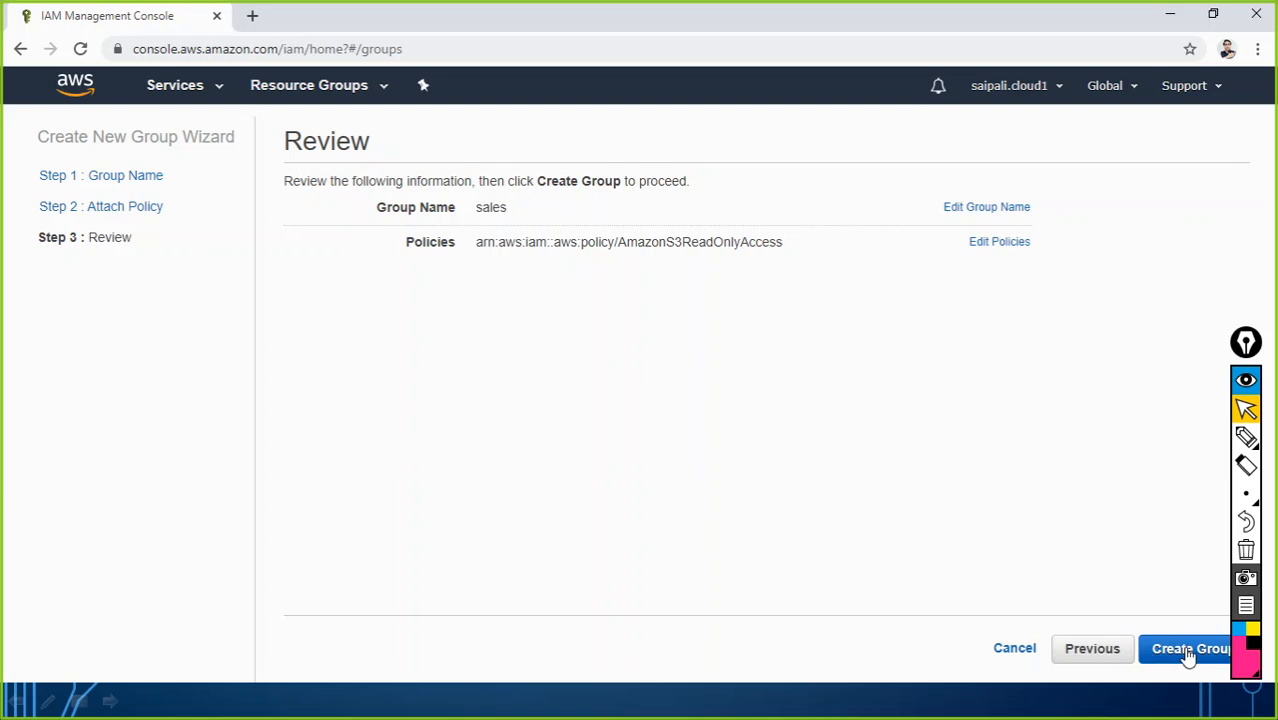
Step: Recheck the policy list with an 'ec2' filter, then review and create the sales group
left_click(1093, 652)
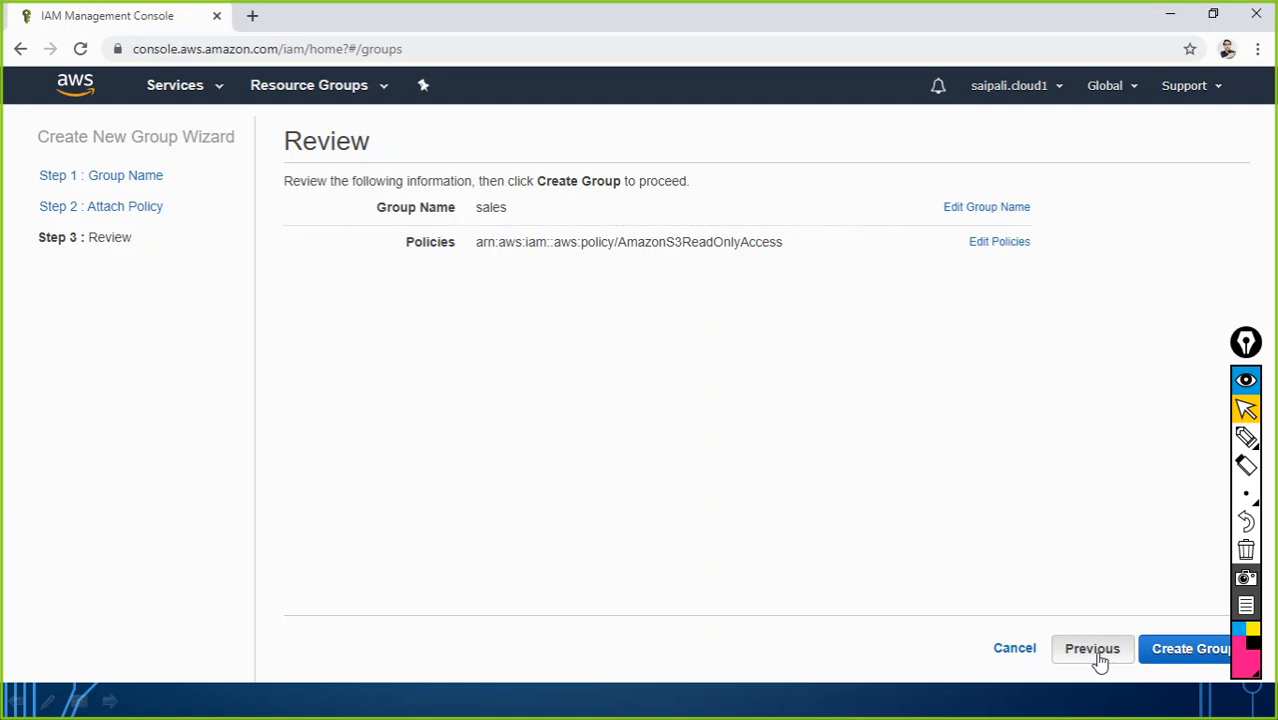
left_click(481, 245)
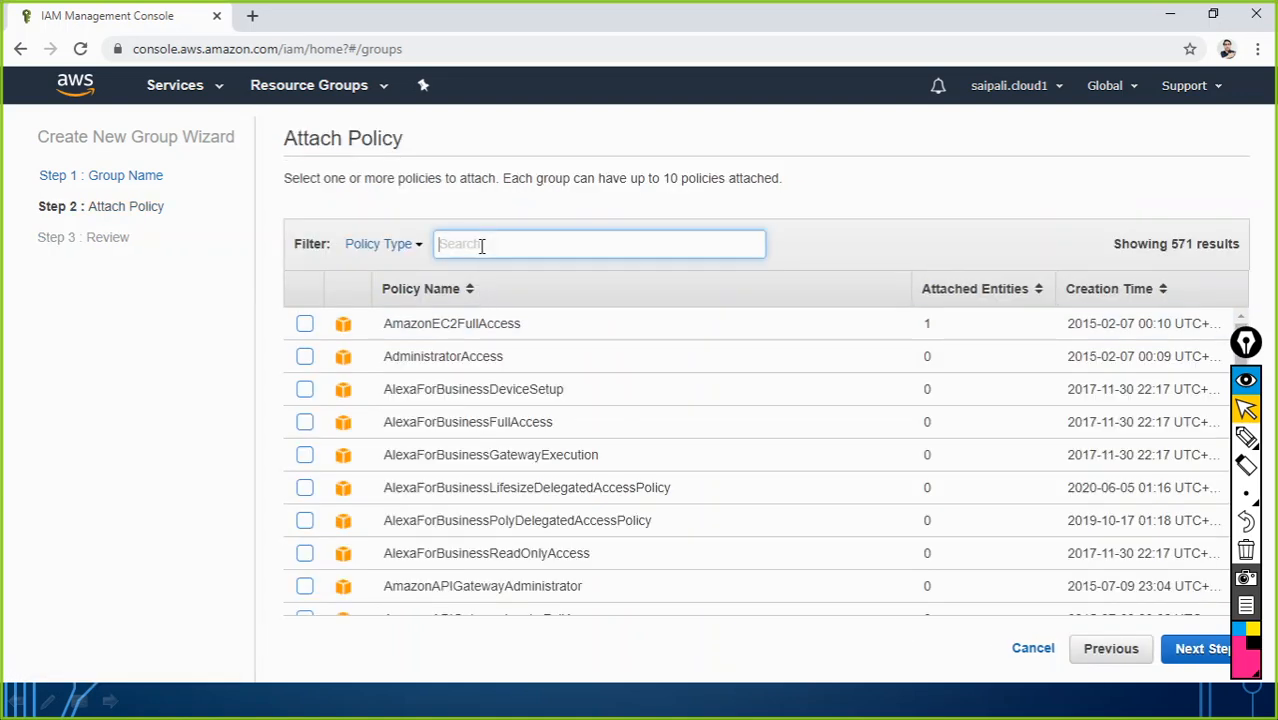
type("ec2")
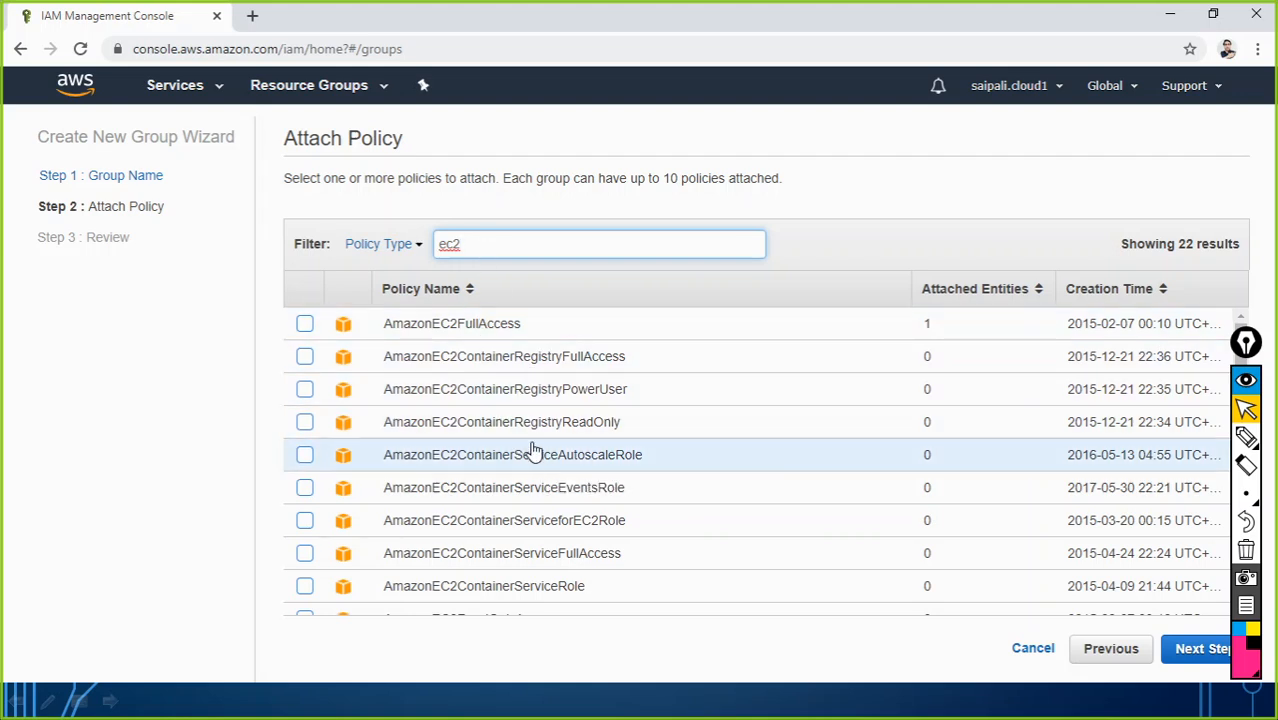
scroll(535, 452, "down", 5)
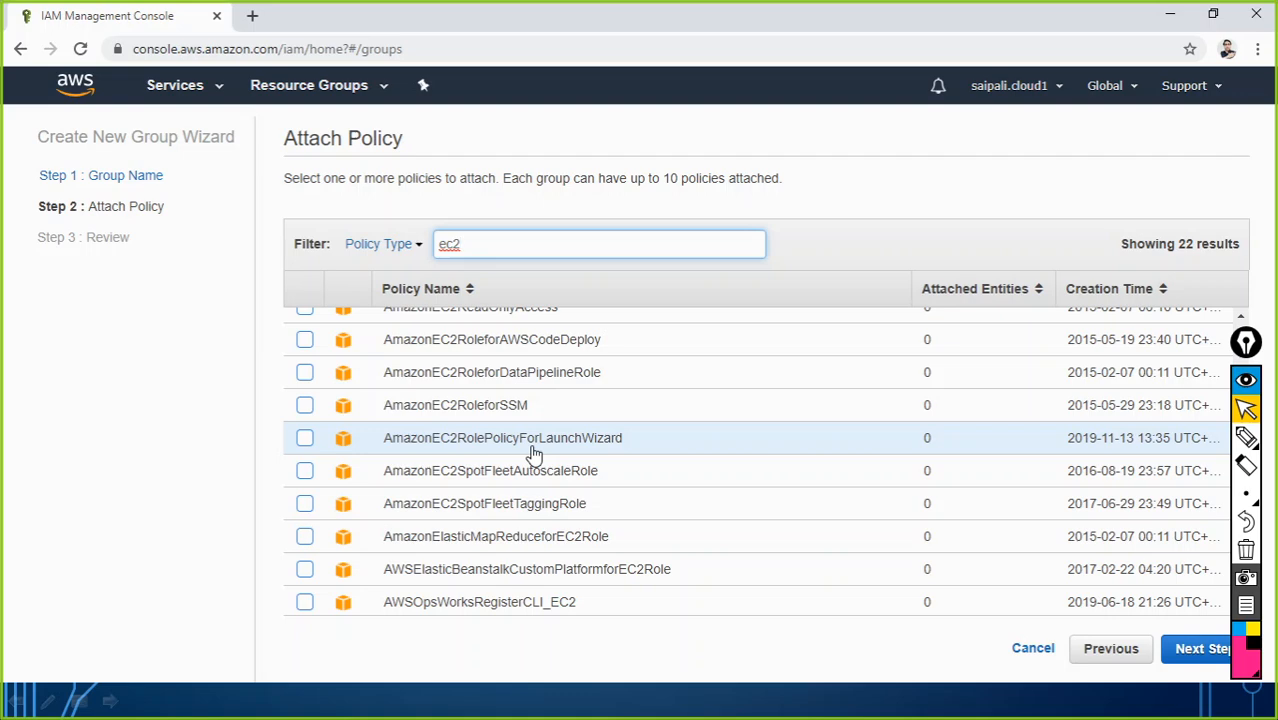
scroll(570, 515, "up", 3)
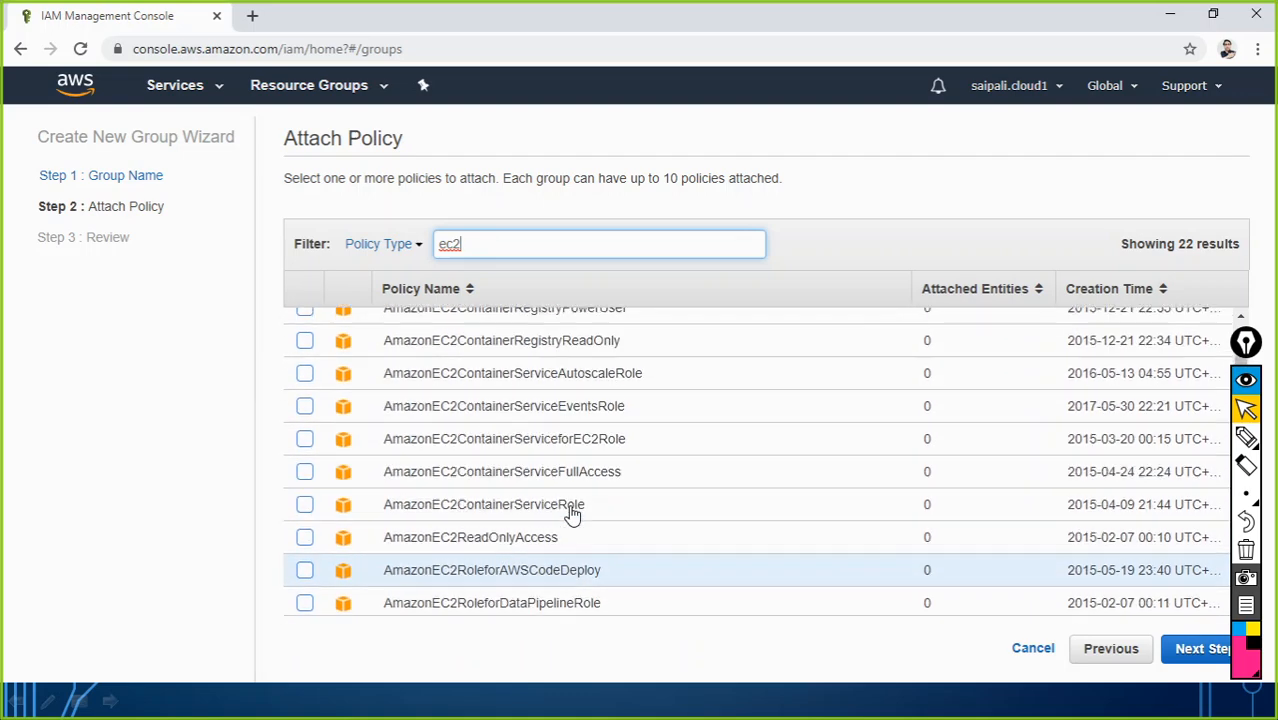
scroll(570, 515, "up", 1)
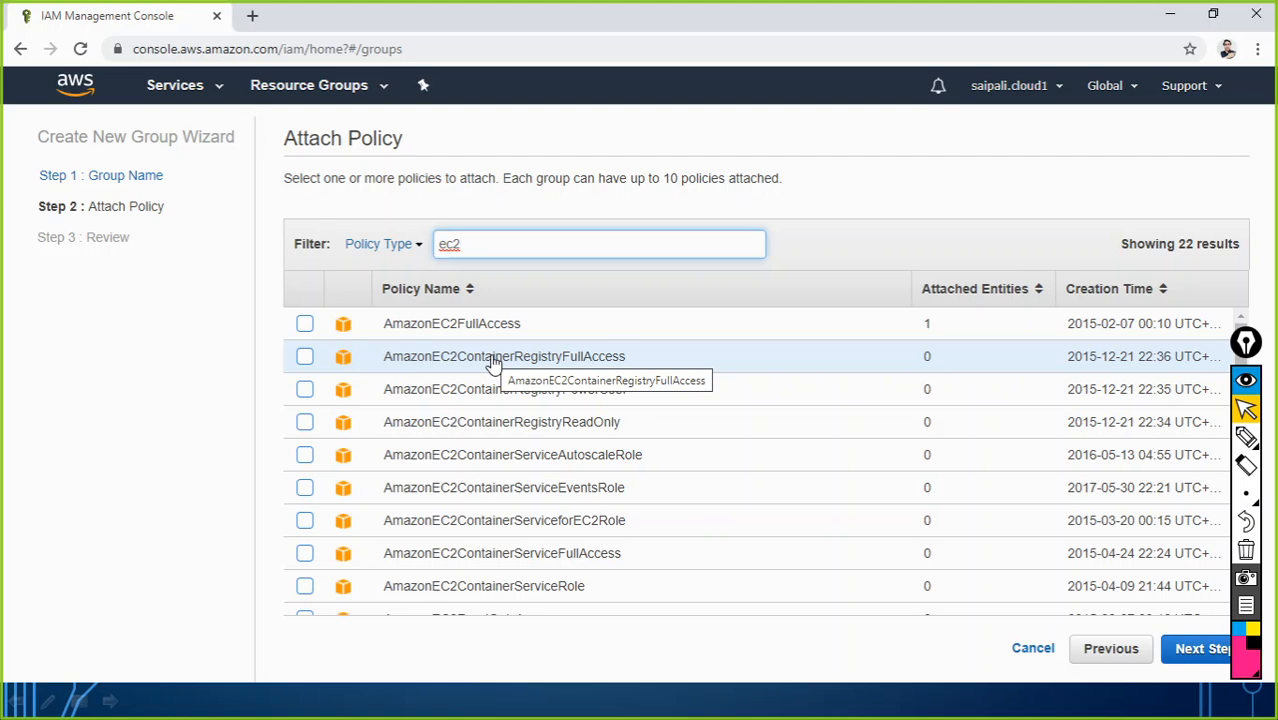
key("BackSpace")
key("BackSpace")
key("BackSpace")
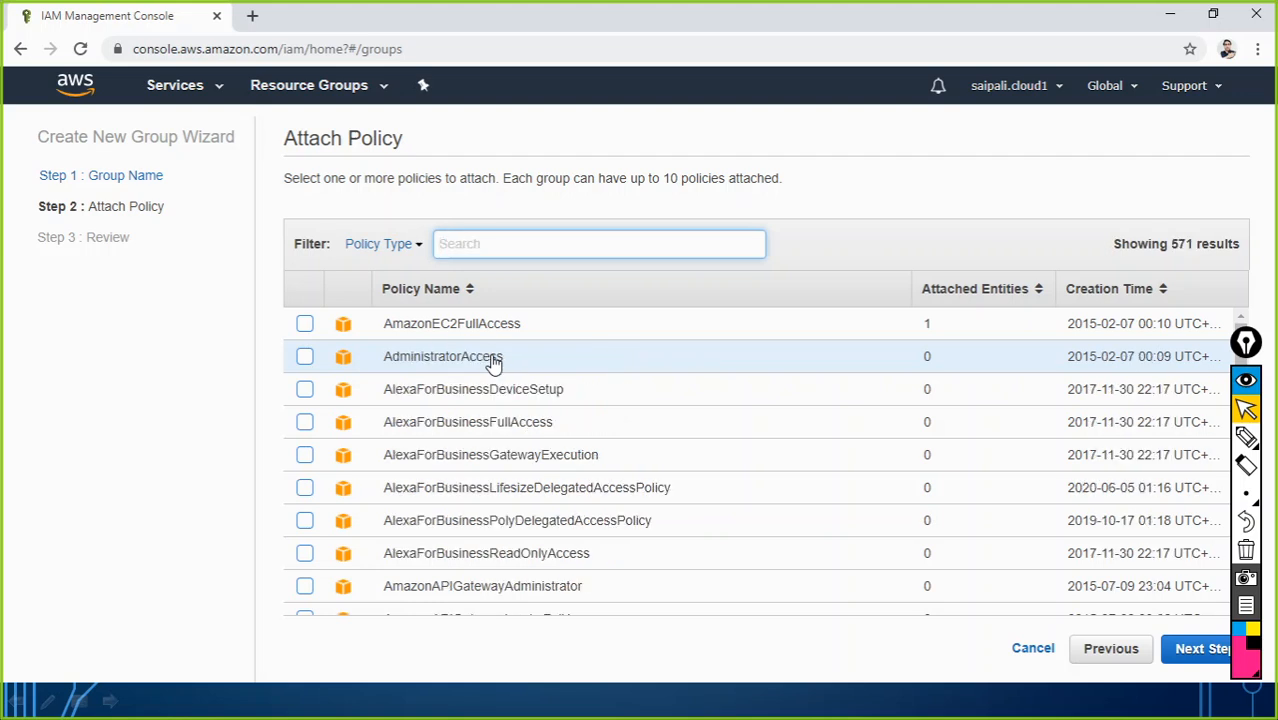
left_click(1190, 648)
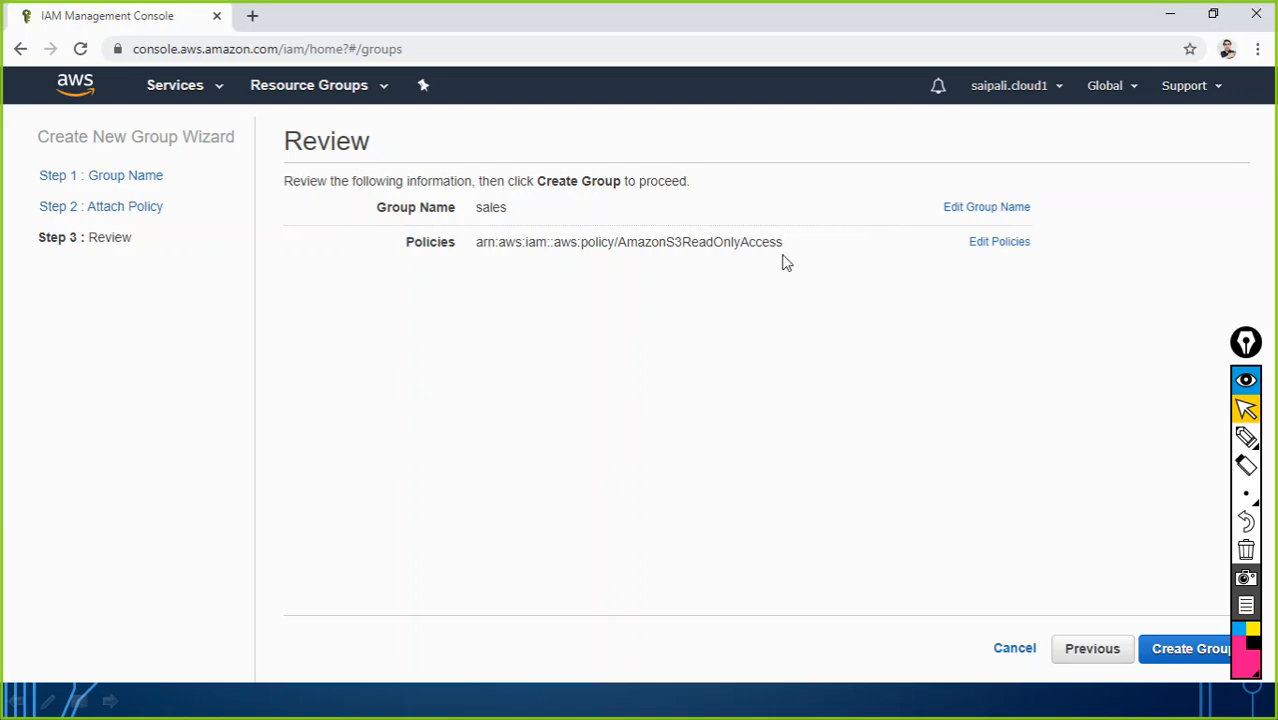
left_click(1160, 648)
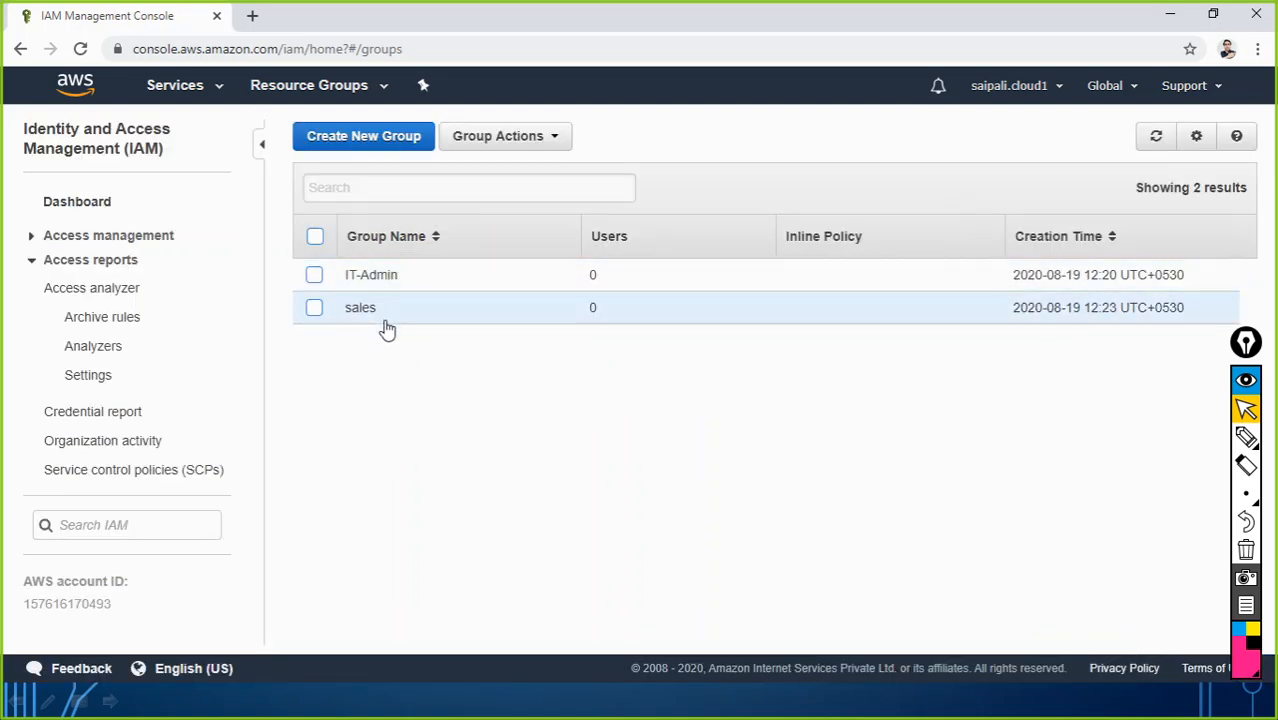
Step: Add '- S3 Read only permission' after sales in the Notepad notes
key("alt+Tab")
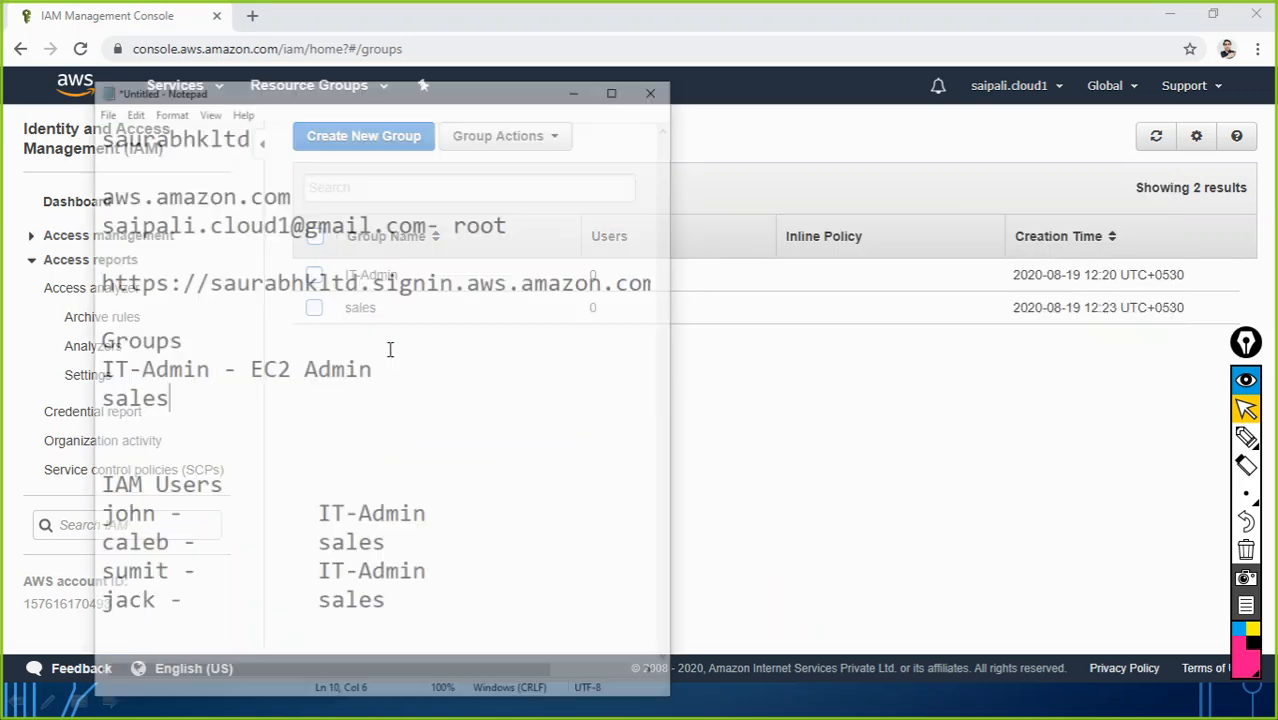
left_click_drag(174, 322, 306, 320)
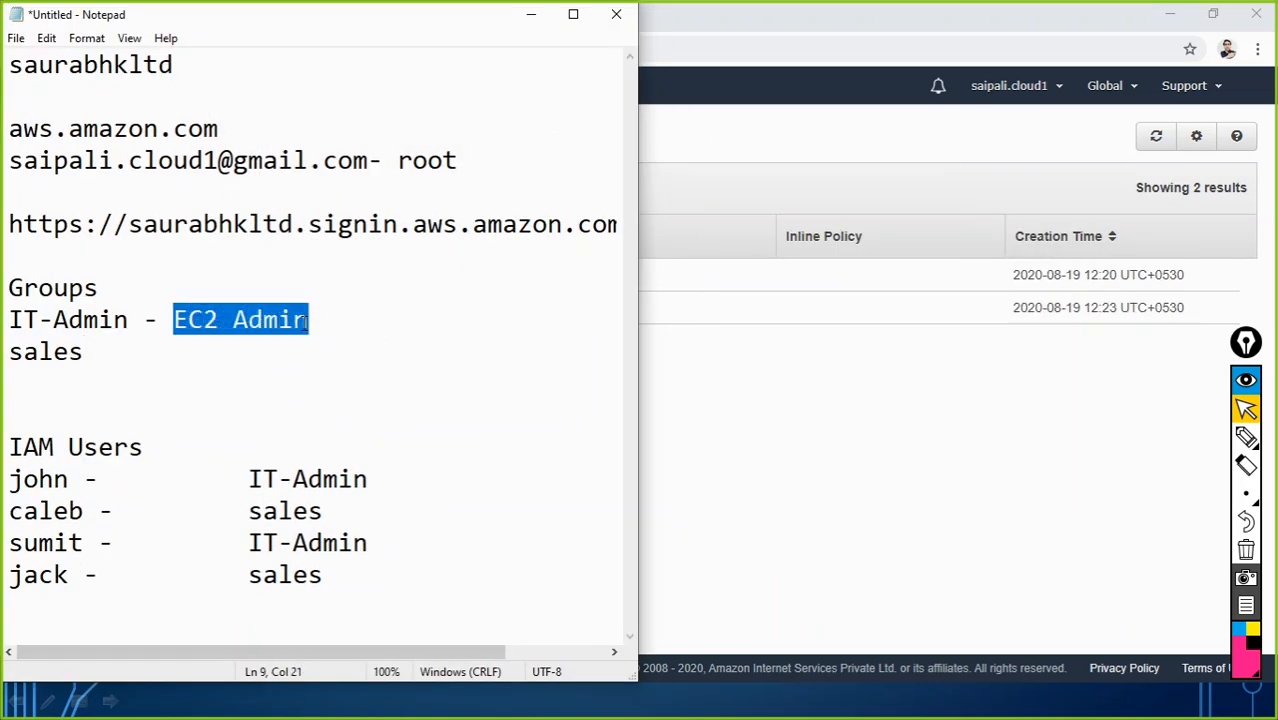
left_click(194, 350)
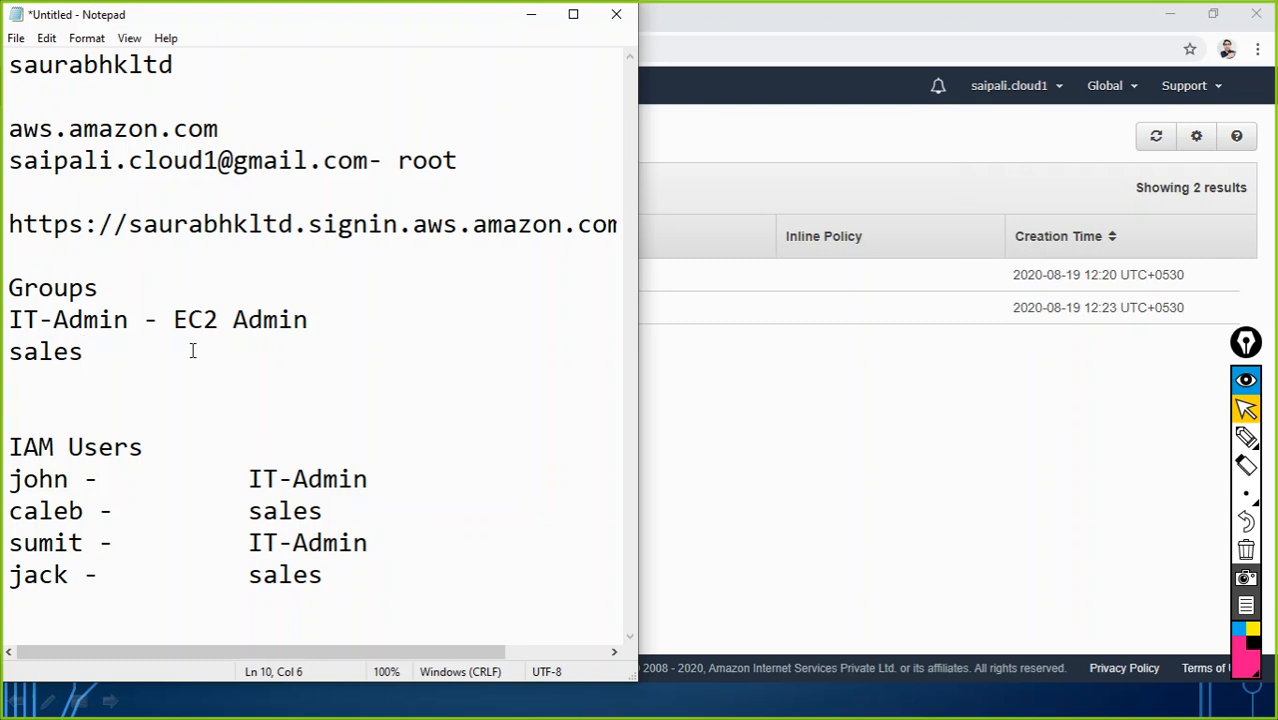
type("-")
key("Tab")
key("BackSpace")
type("S3 Read onl")
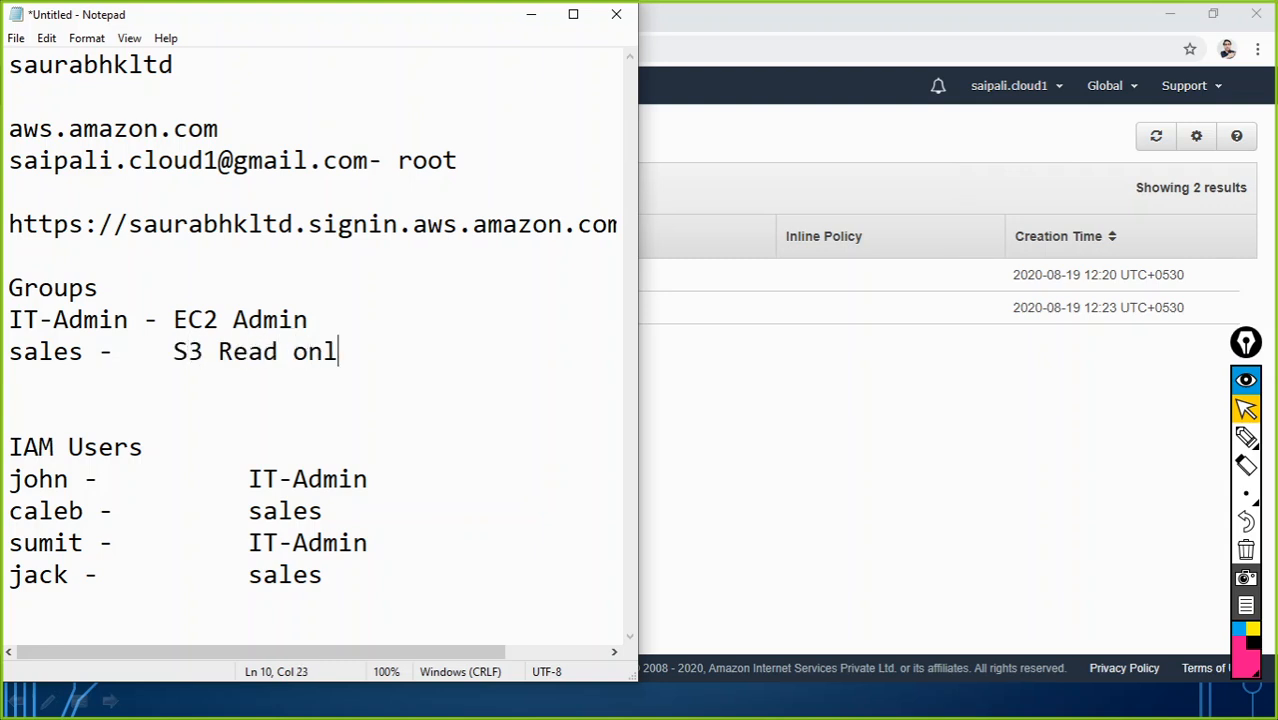
type("y permiss")
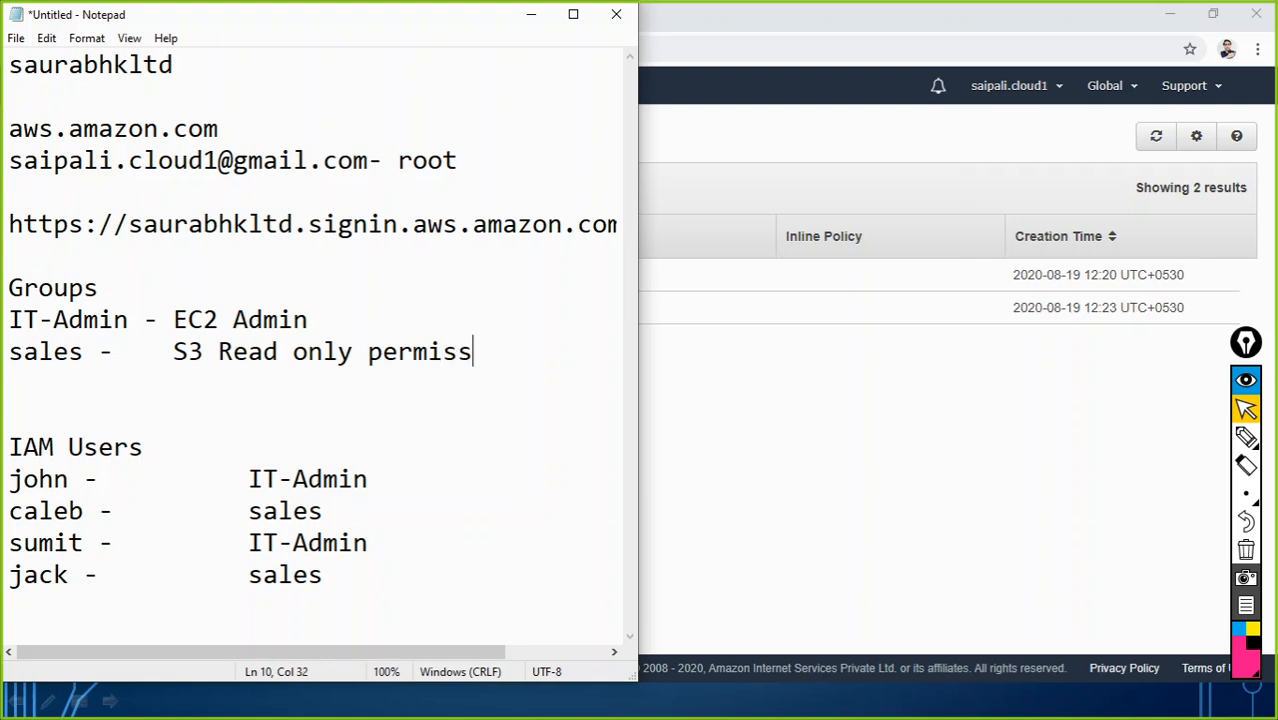
type("ion")
Step: Change the IT-Admin note from 'EC2 Admin' to 'EC2FUll Access'
left_click_drag(531, 350, 5, 224)
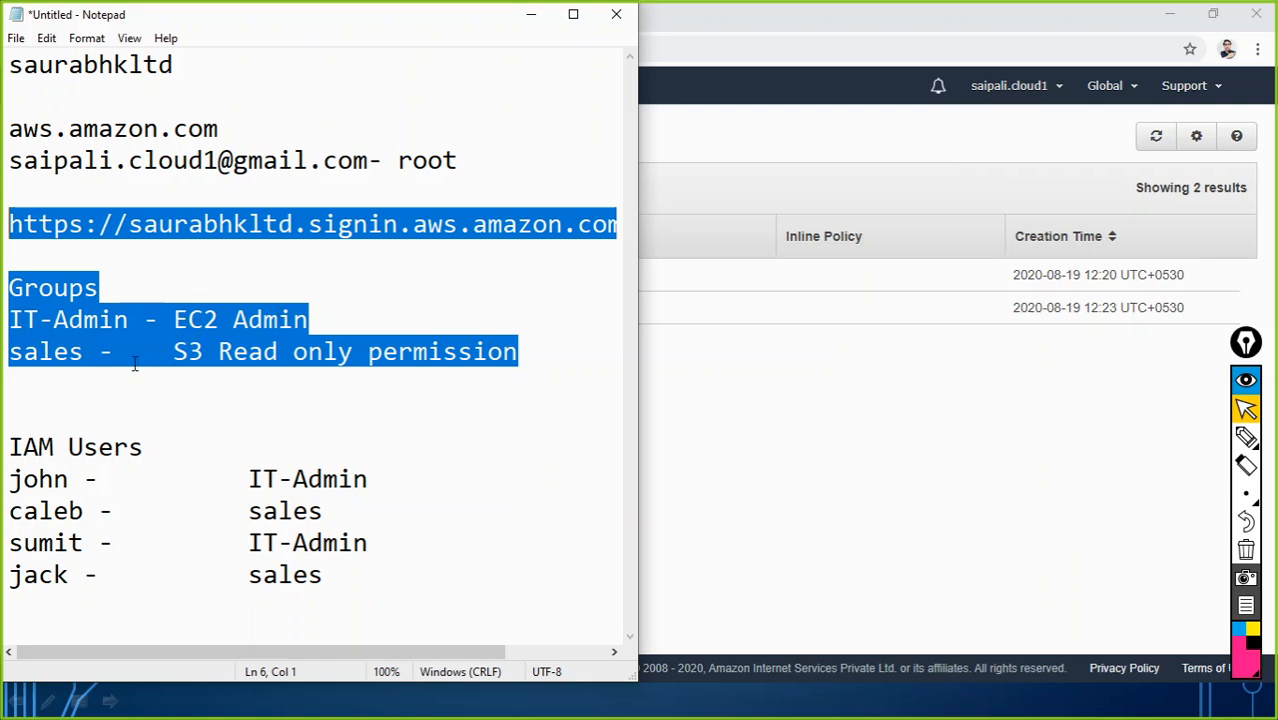
left_click(296, 319)
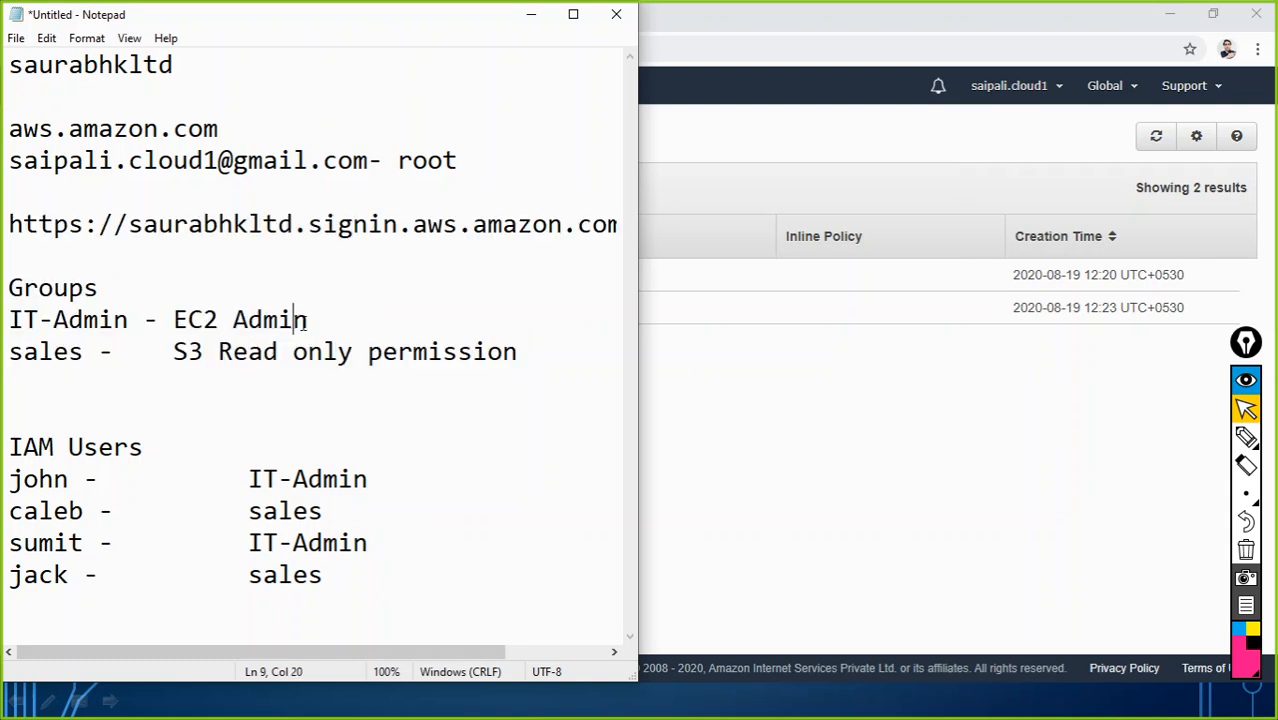
left_click(311, 319)
key("BackSpace")
key("BackSpace")
key("BackSpace")
key("BackSpace")
key("BackSpace")
key("BackSpace")
type("R")
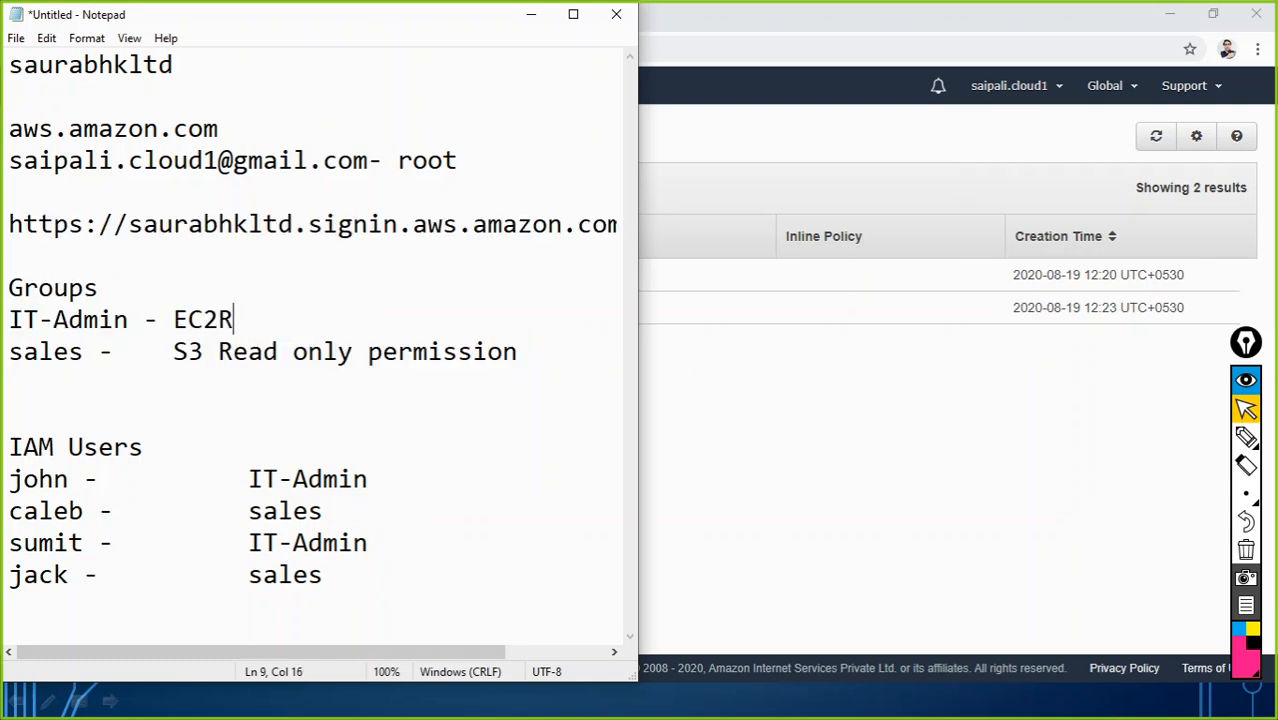
key("BackSpace")
type("FUll Access")
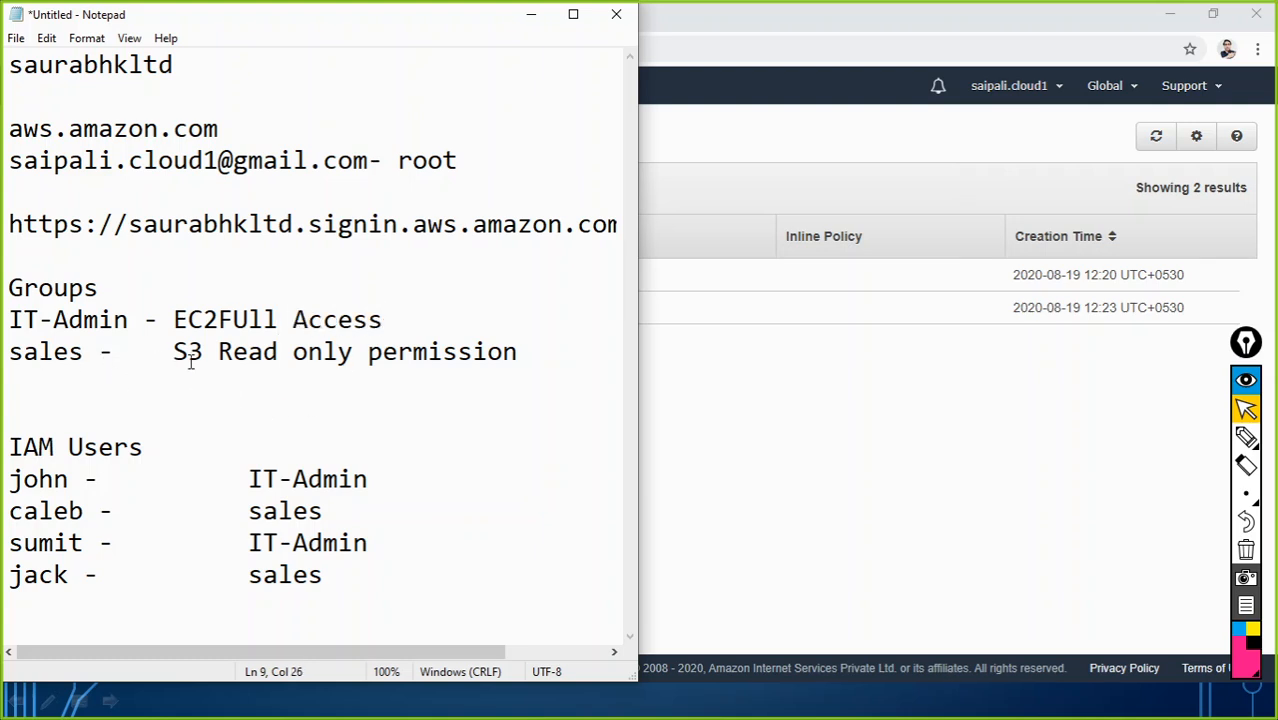
left_click(521, 352)
Step: Return to the browser and open the IAM Users page under Access management
left_click(925, 502)
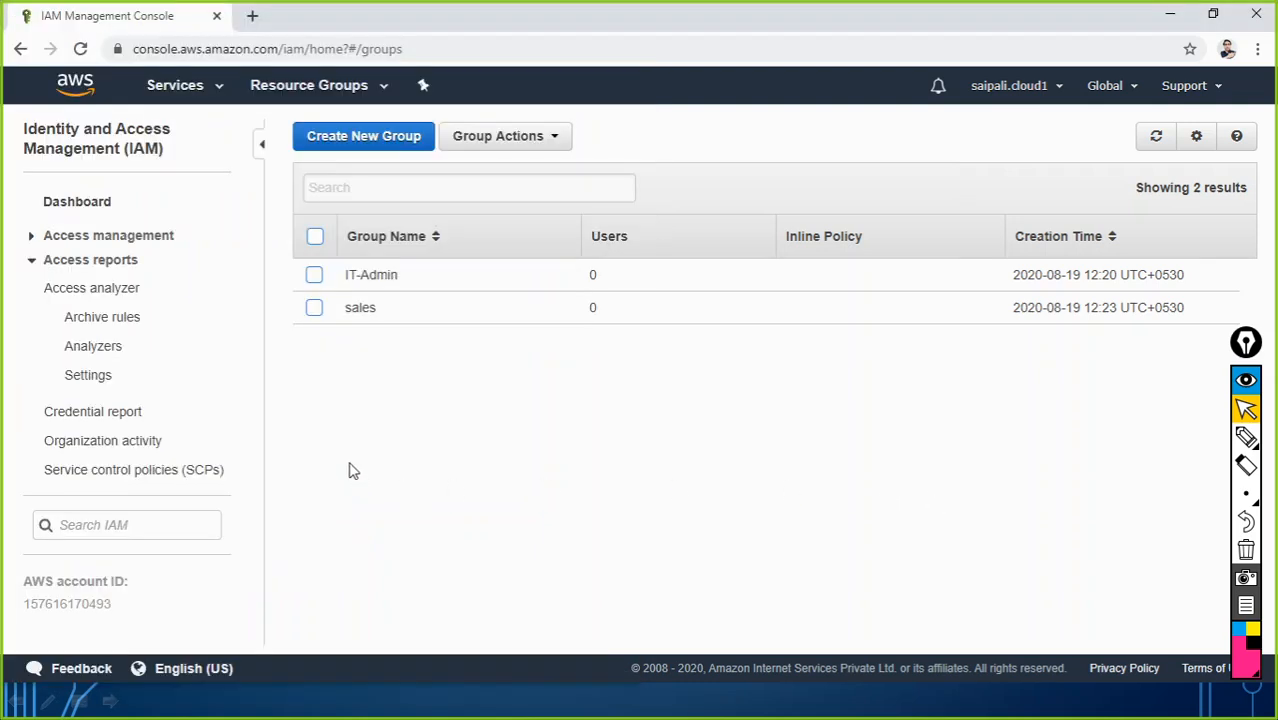
left_click(84, 210)
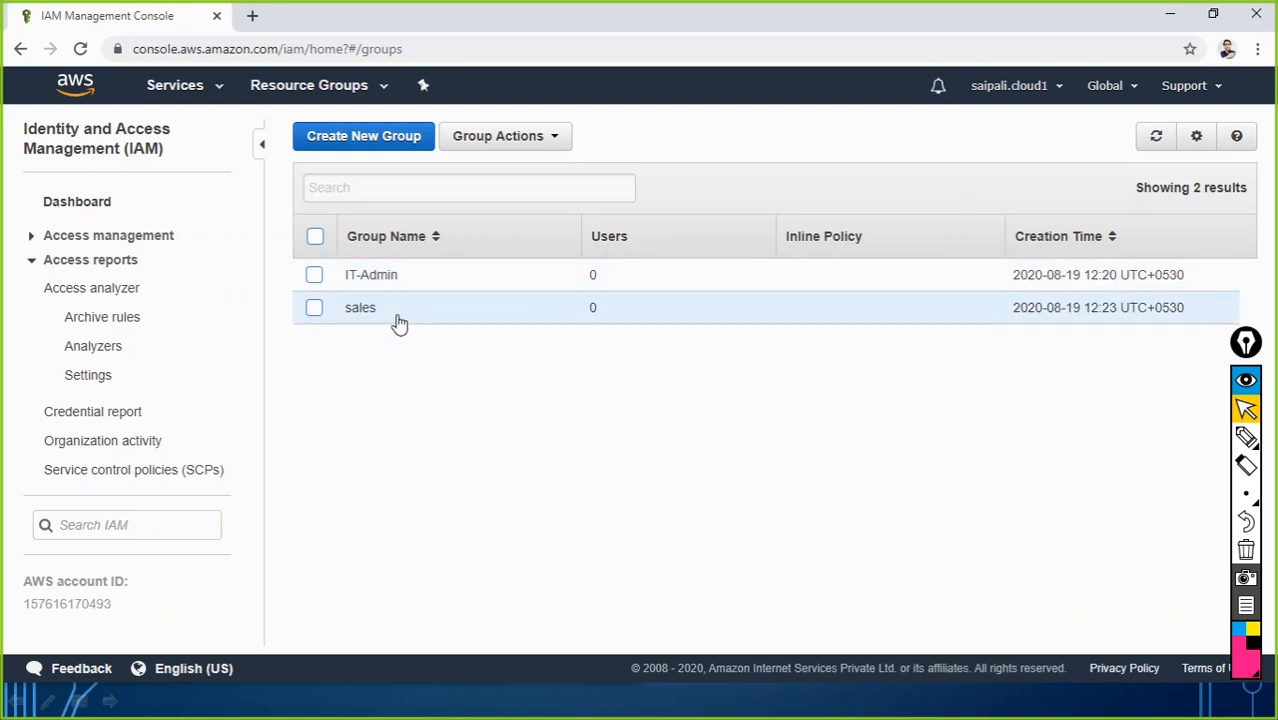
left_click(148, 242)
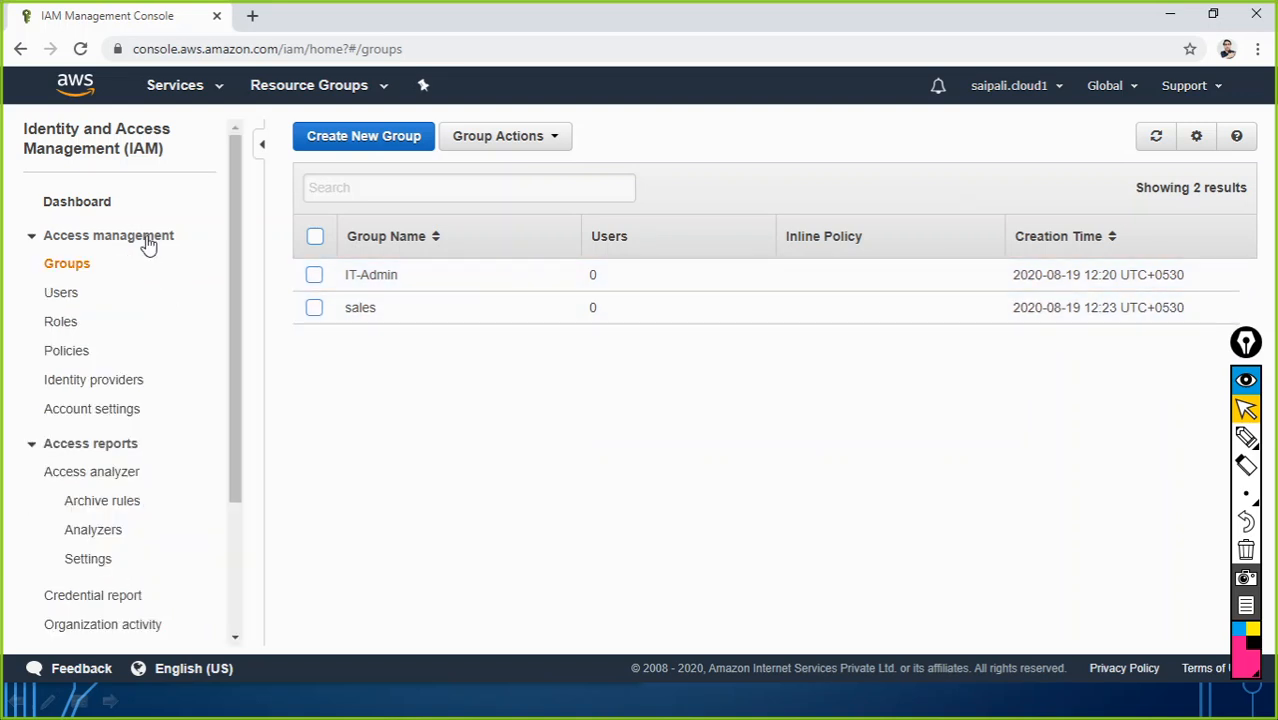
left_click(58, 296)
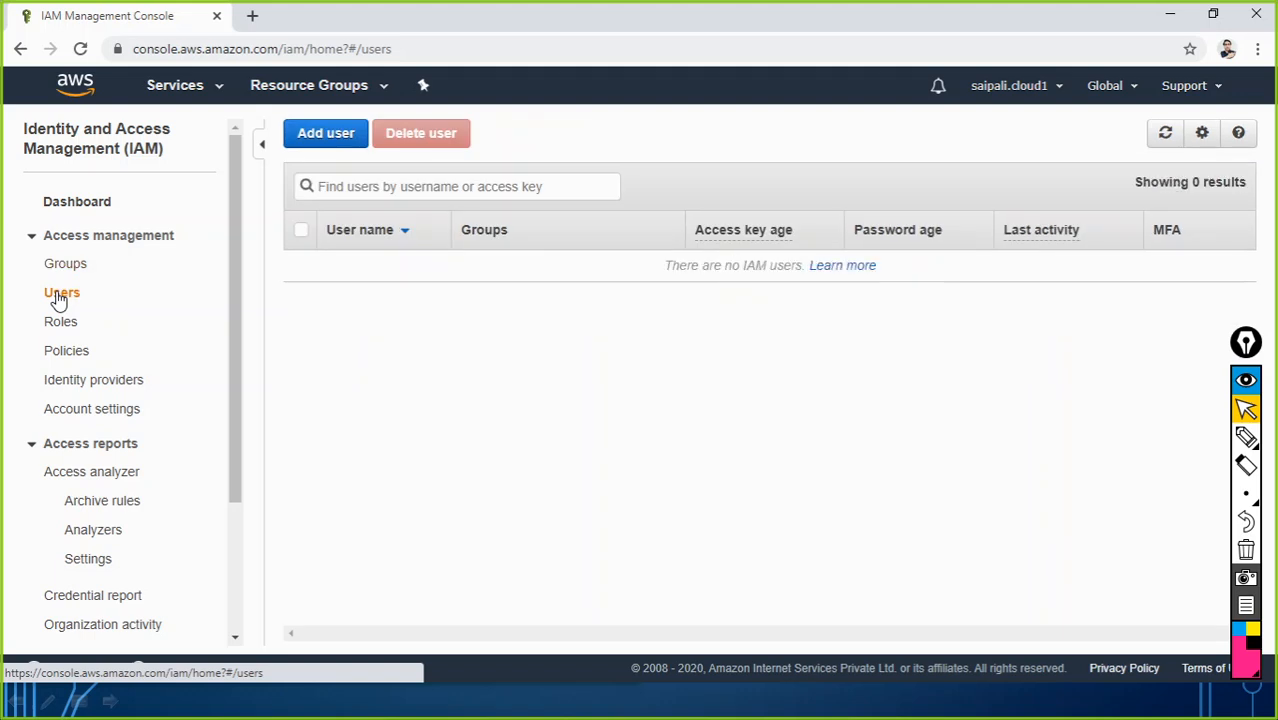
Step: Start Add user and move the narrowed Notepad notes to the right of the form
left_click(325, 140)
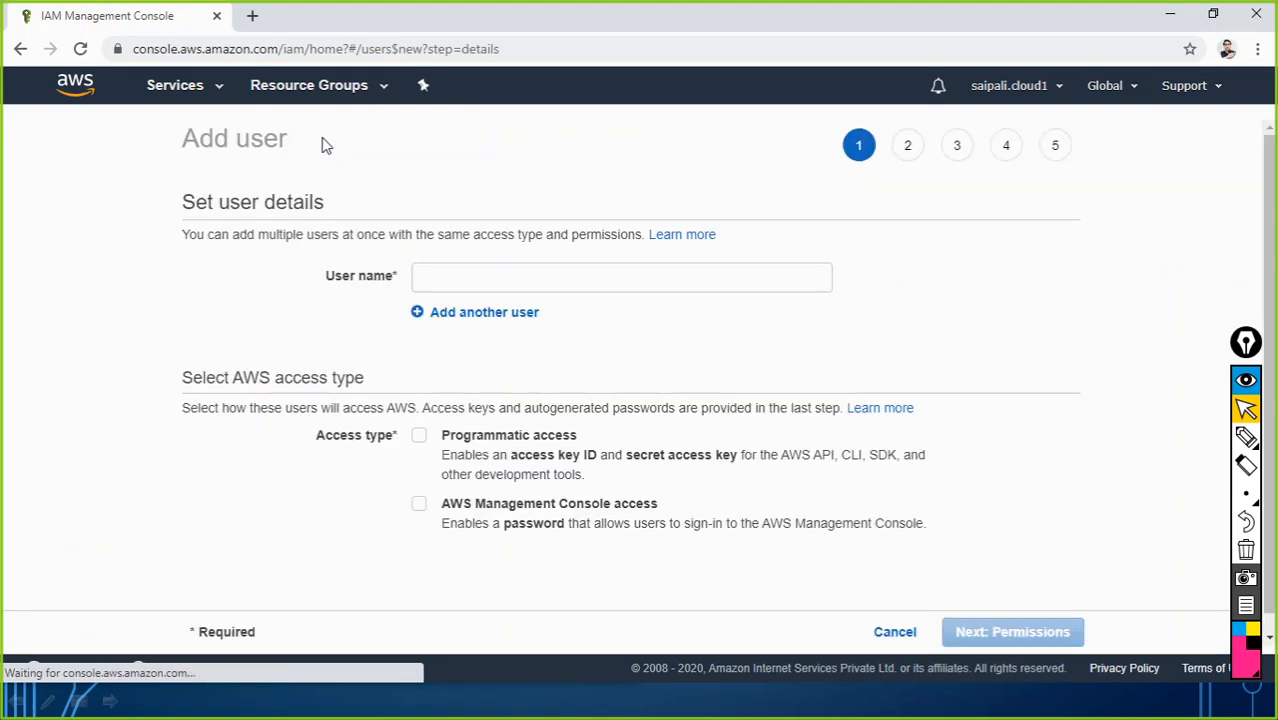
left_click(441, 278)
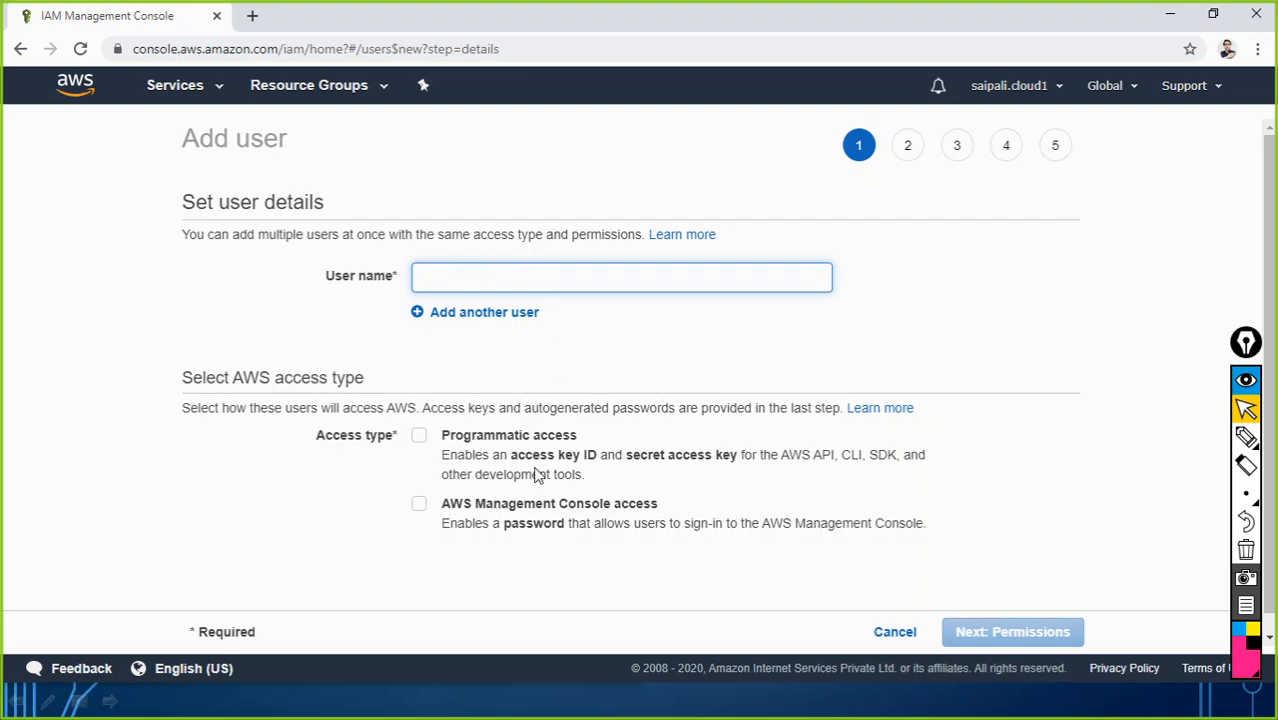
key("alt+Tab")
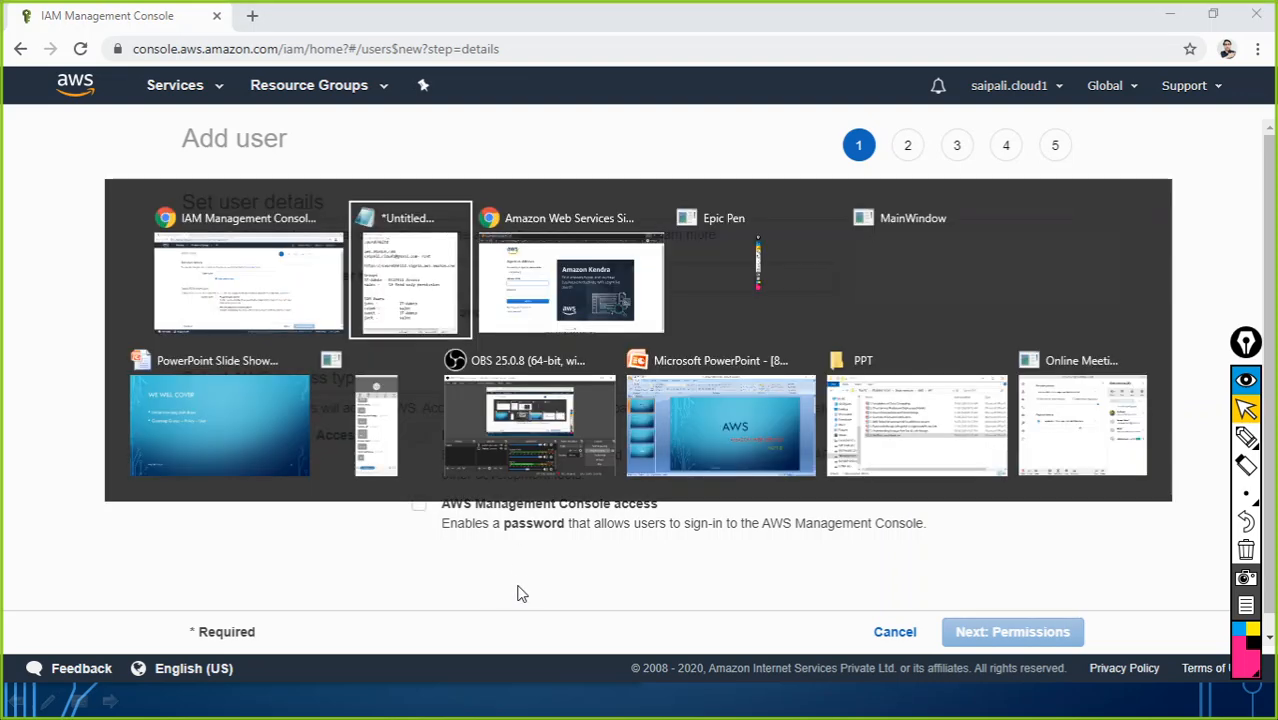
left_click_drag(440, 28, 783, 77)
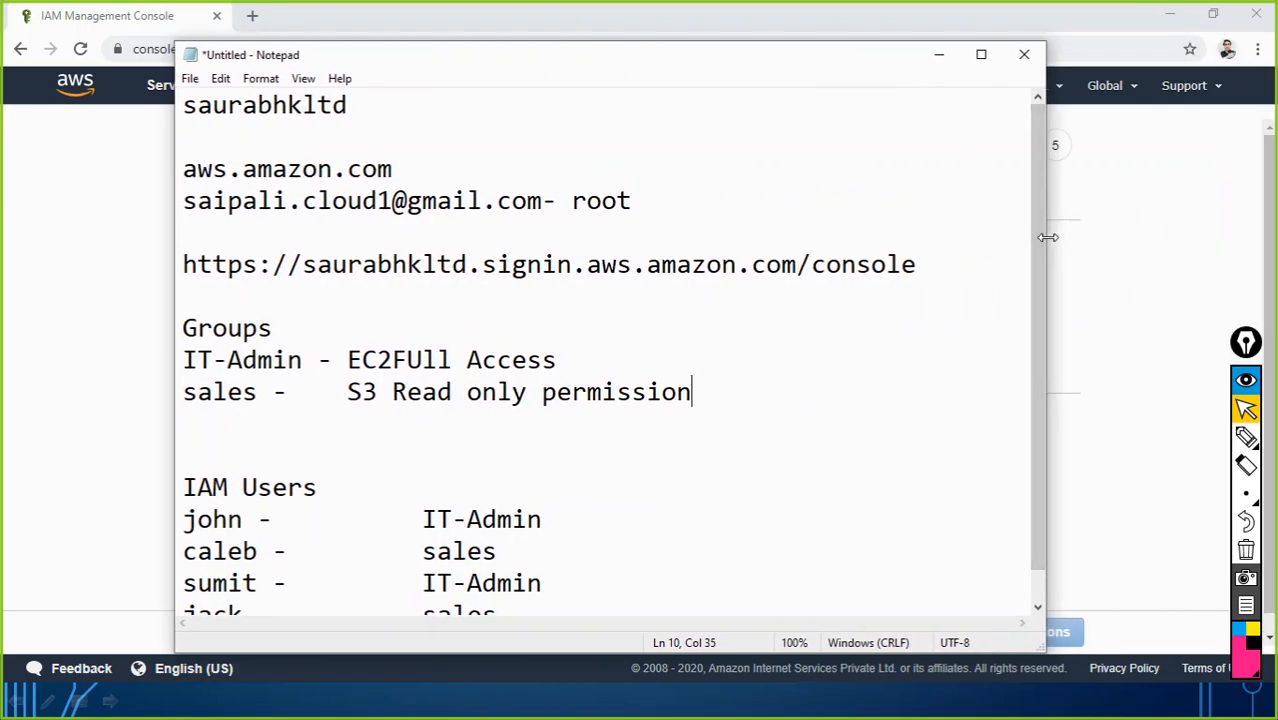
left_click_drag(1044, 238, 624, 247)
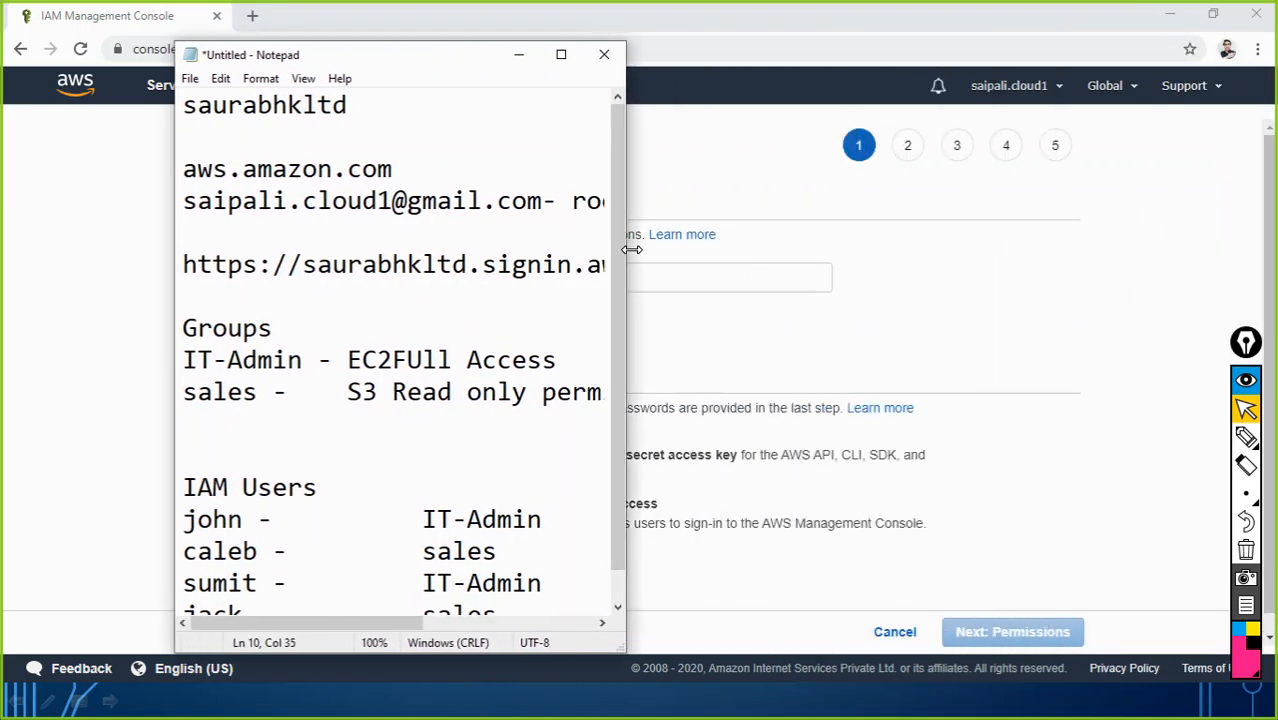
left_click_drag(448, 63, 1059, 23)
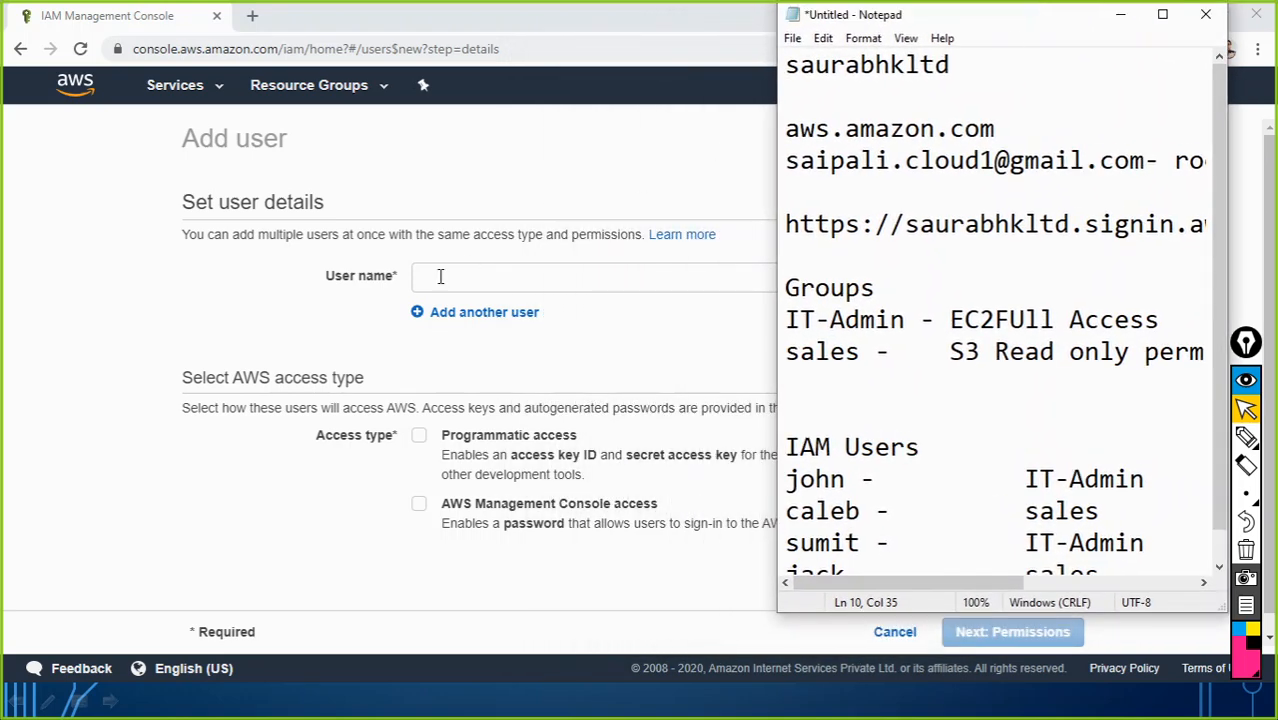
Step: Enter the first user name from the notes and remove the empty extra user row
left_click(437, 277)
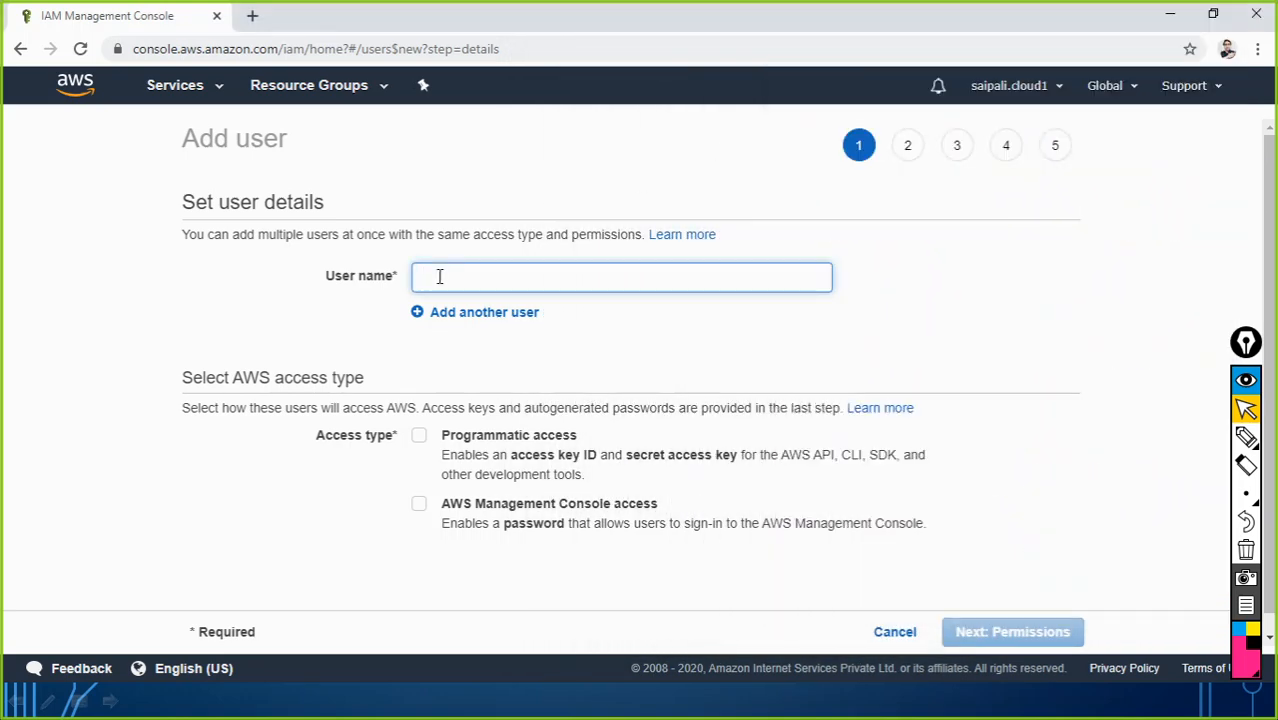
type("john")
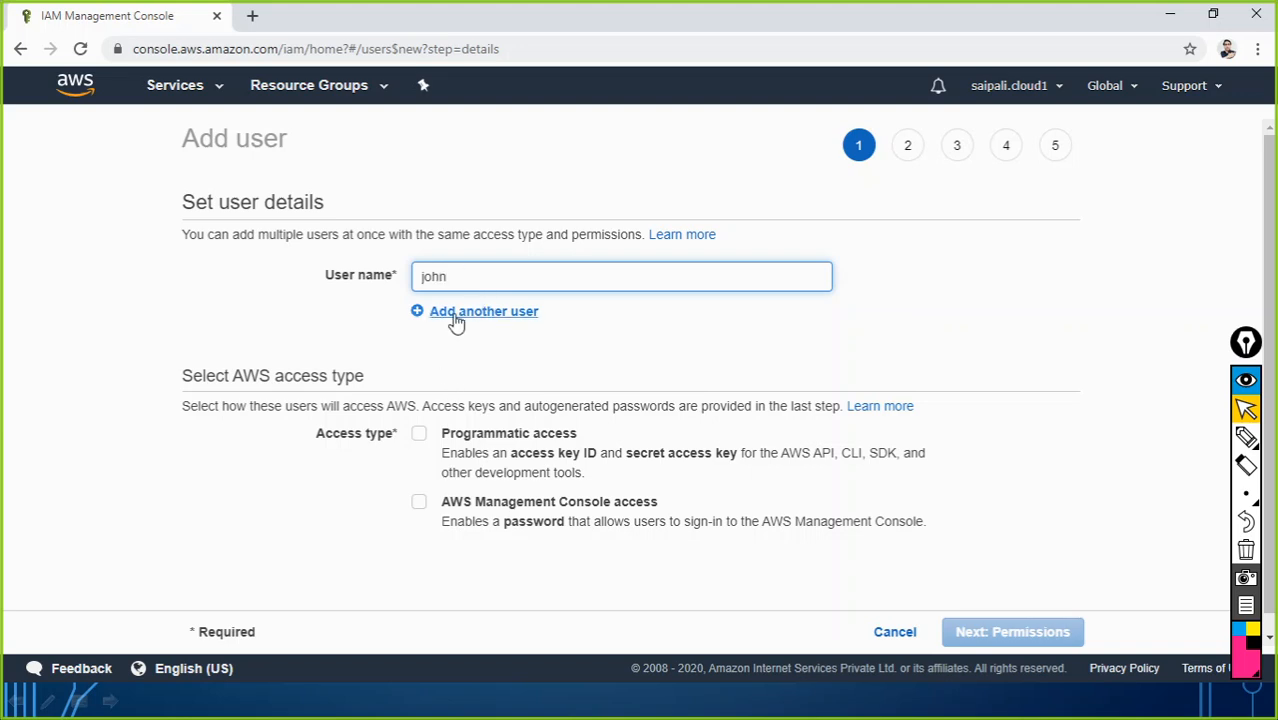
left_click(450, 315)
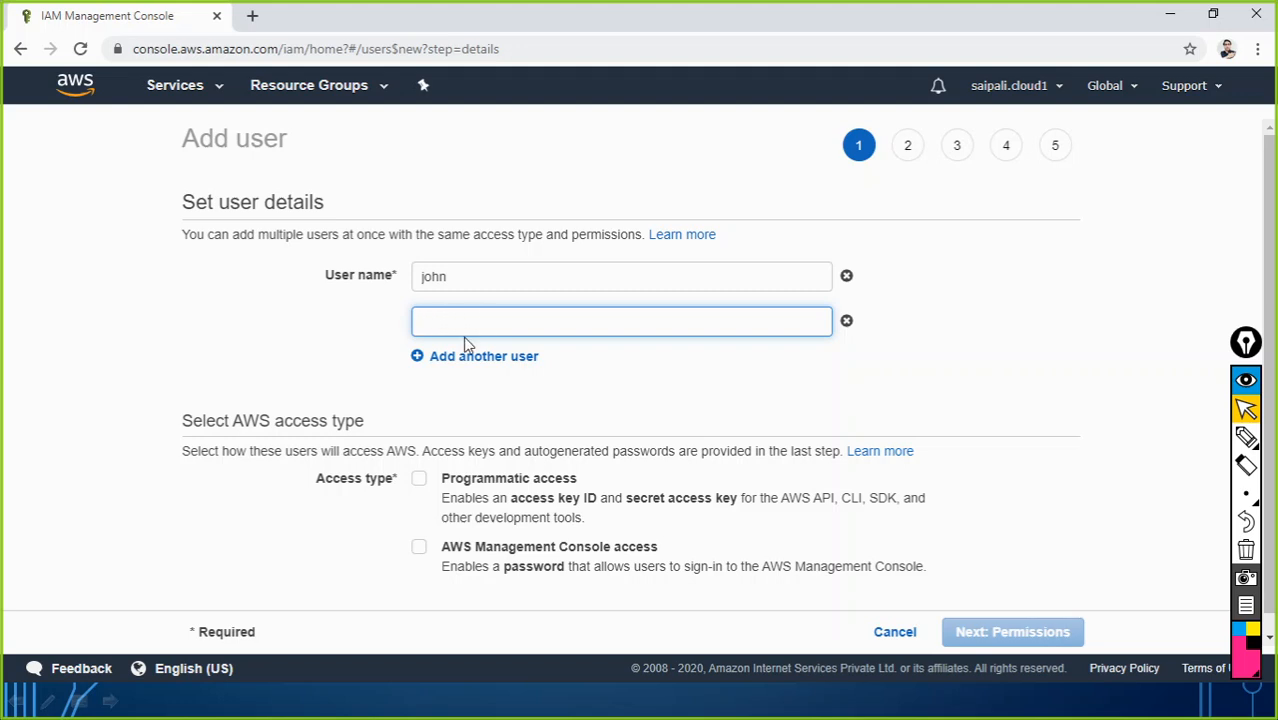
key("alt+Tab")
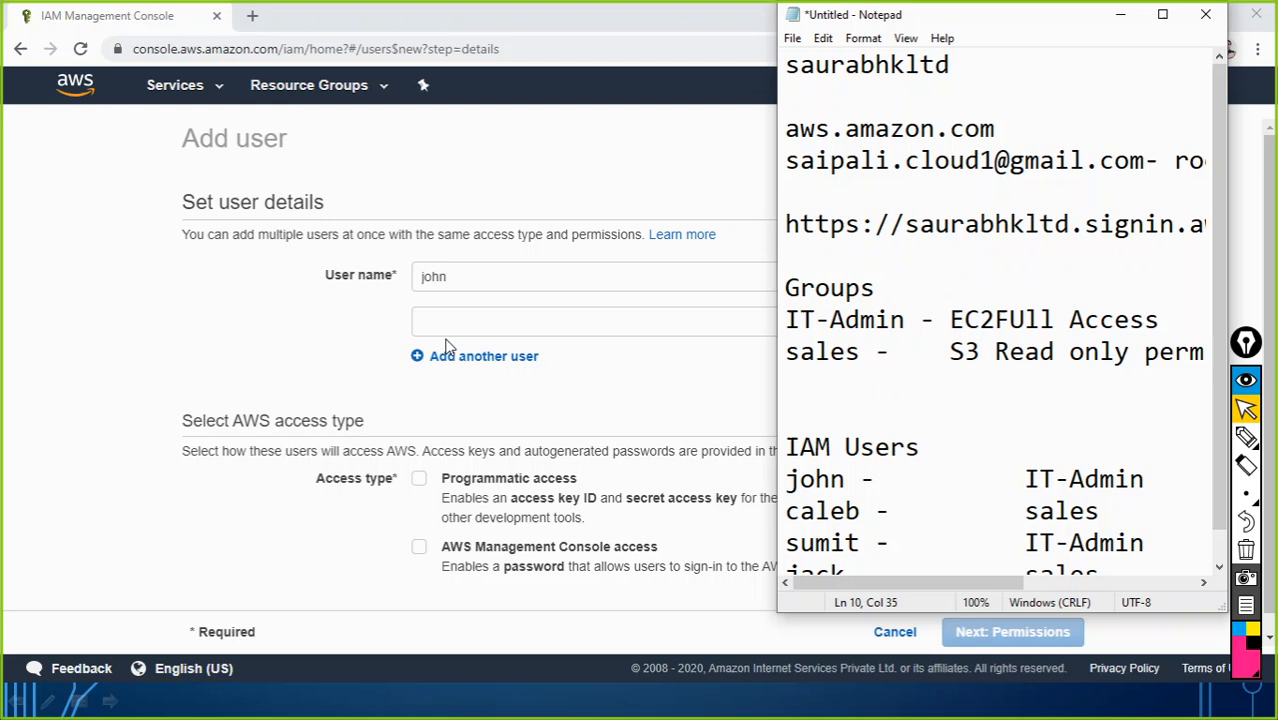
left_click(349, 339)
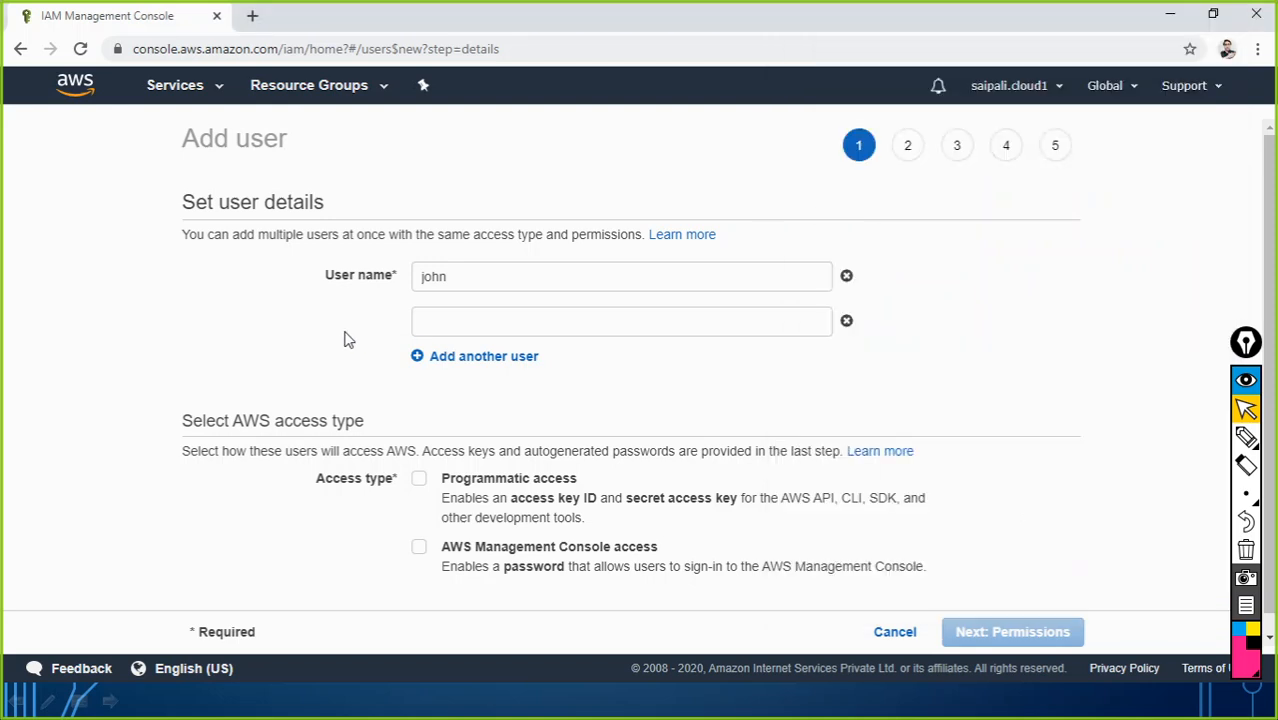
left_click(846, 323)
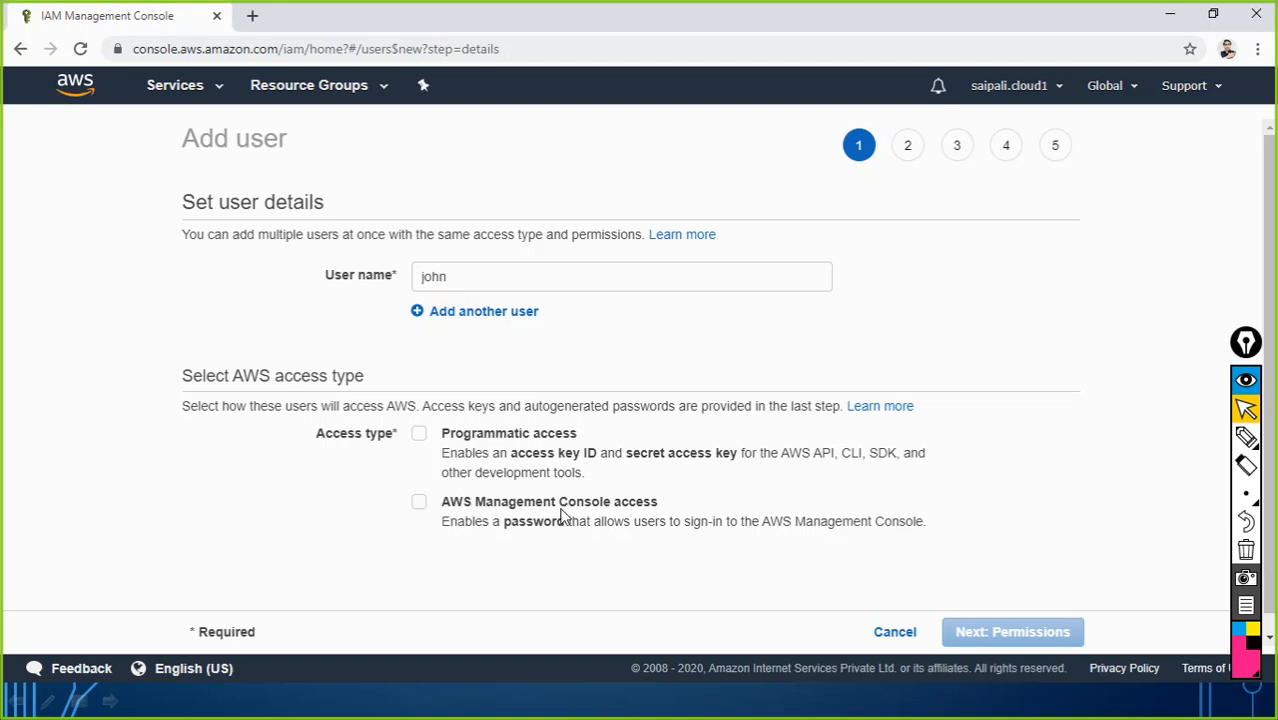
Step: Tick AWS Management Console access for user john and review the sign-in options
left_click(418, 503)
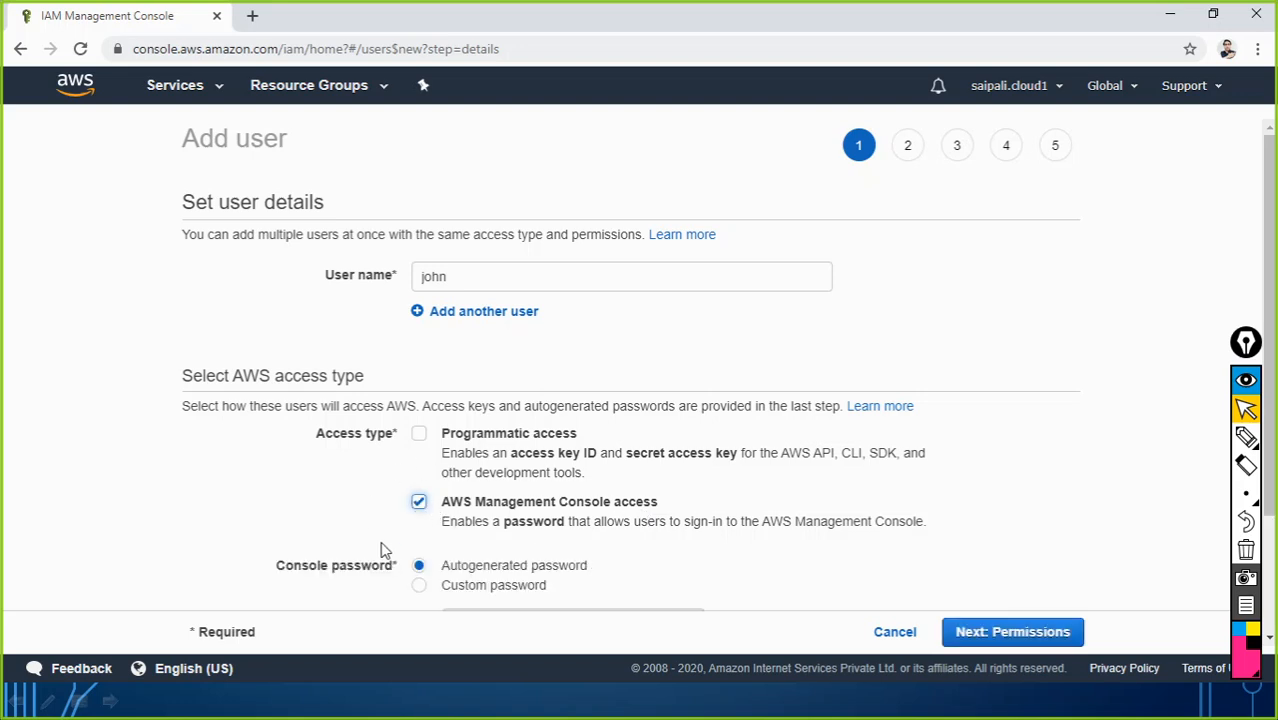
scroll(478, 490, "down", 2)
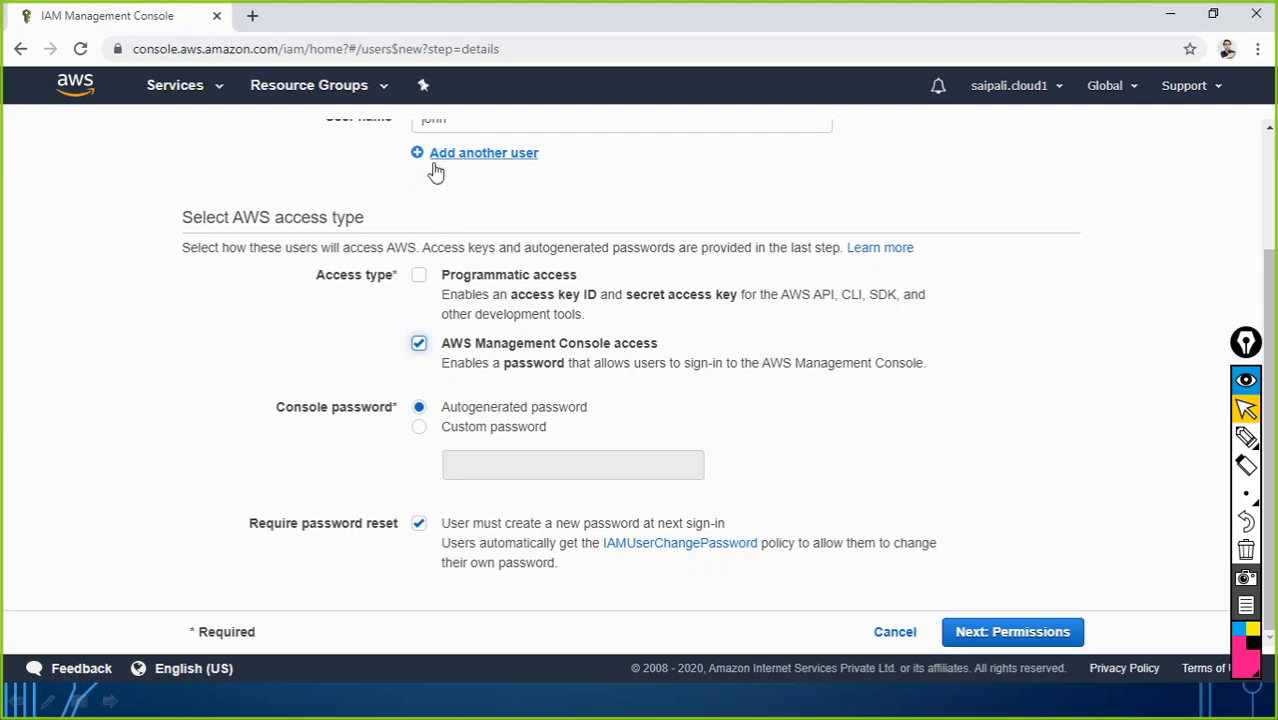
scroll(443, 212, "up", 2)
left_click_drag(454, 275, 415, 276)
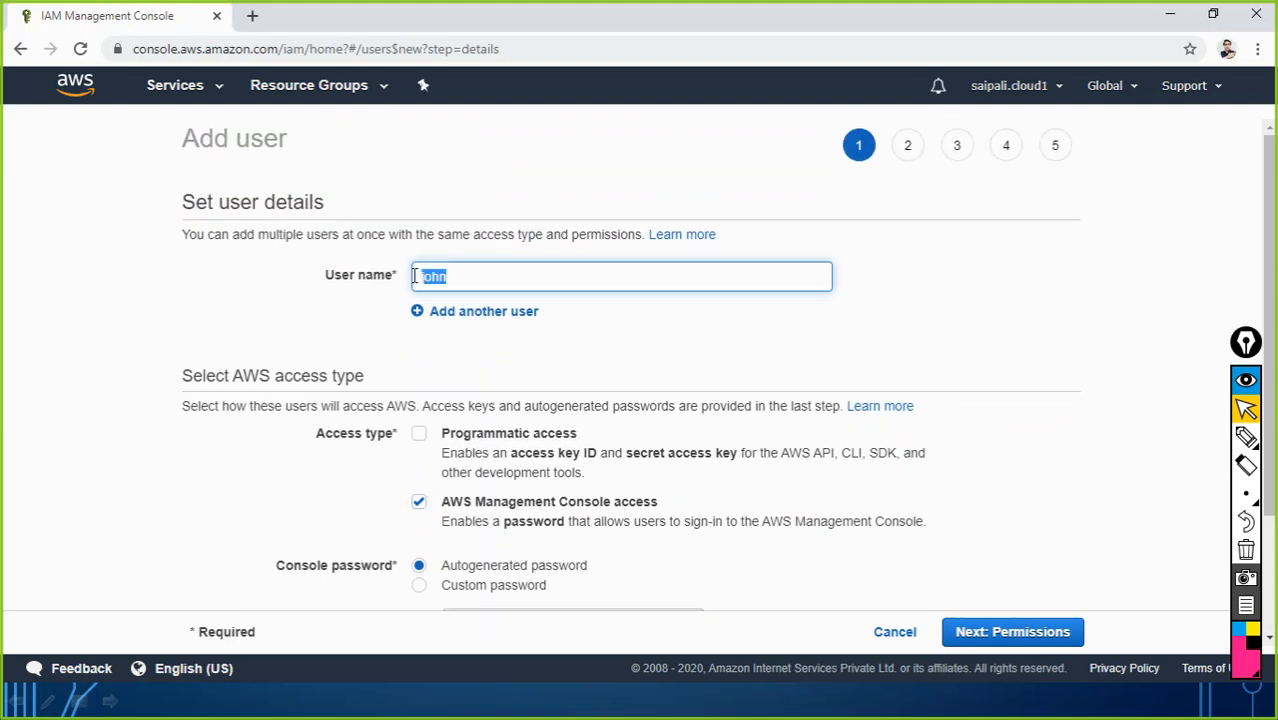
scroll(430, 285, "down", 2)
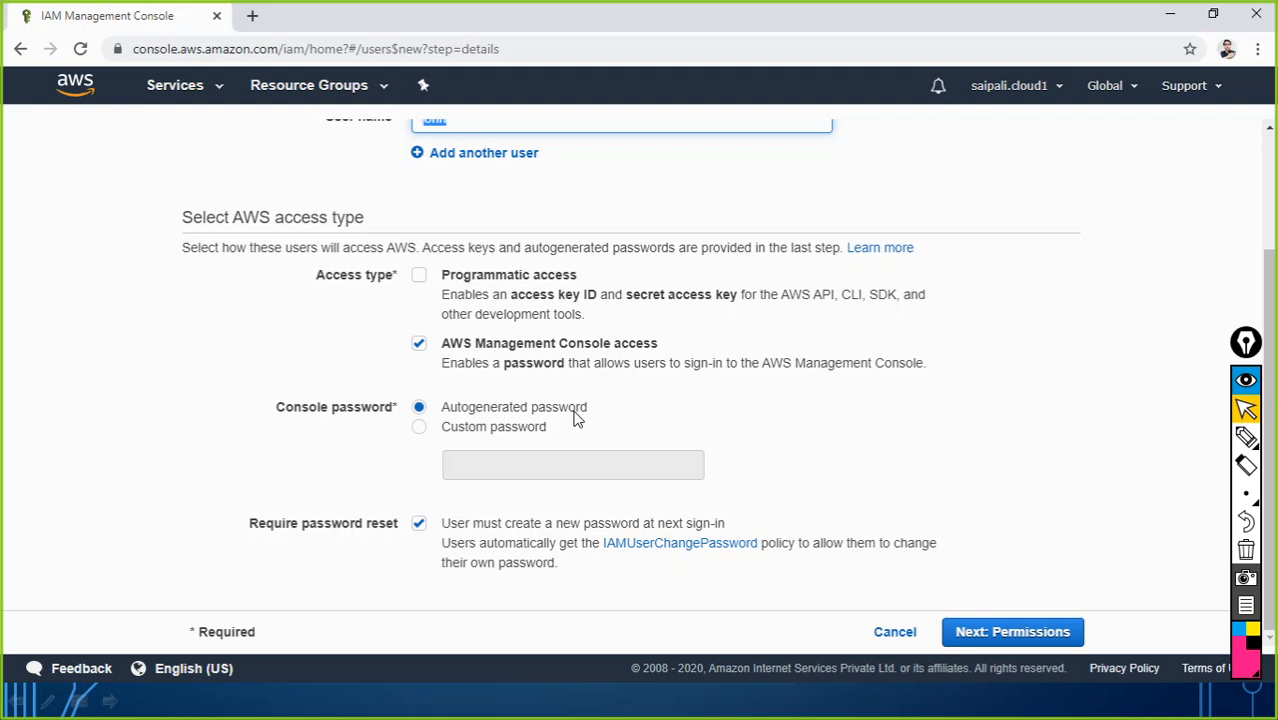
Step: Switch john to a custom console password and enter the chosen password
left_click(507, 434)
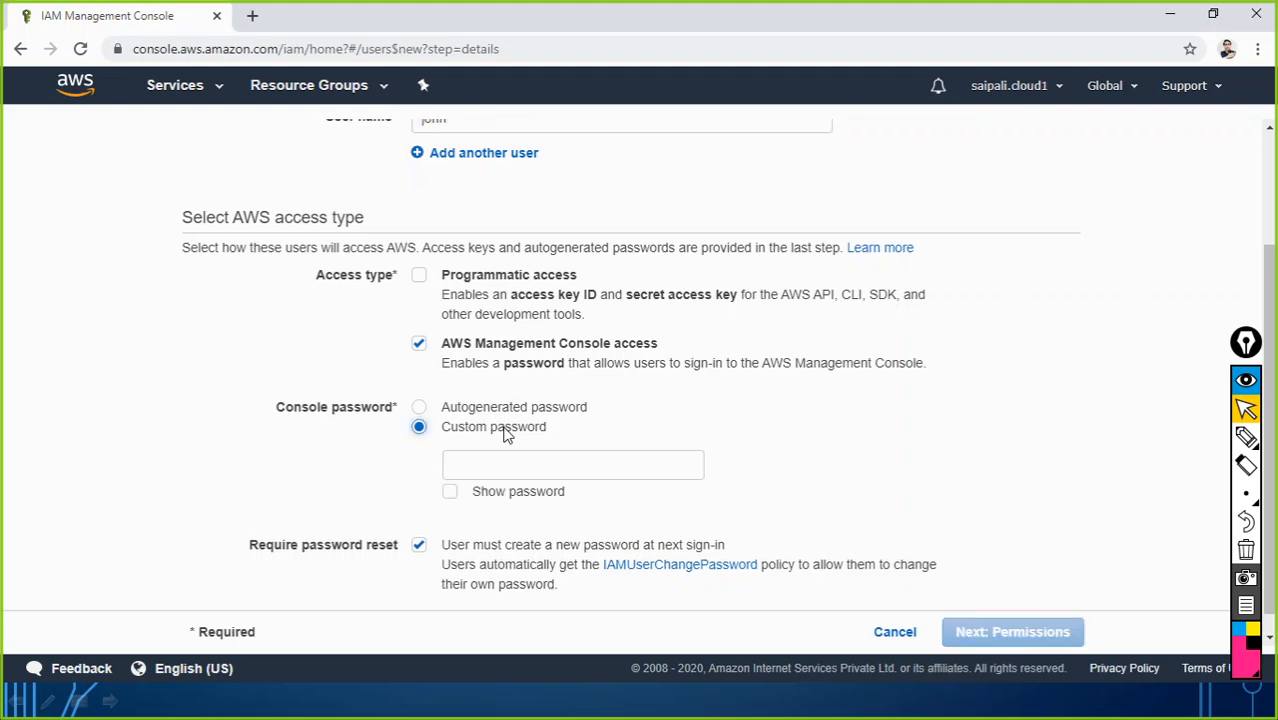
left_click(488, 469)
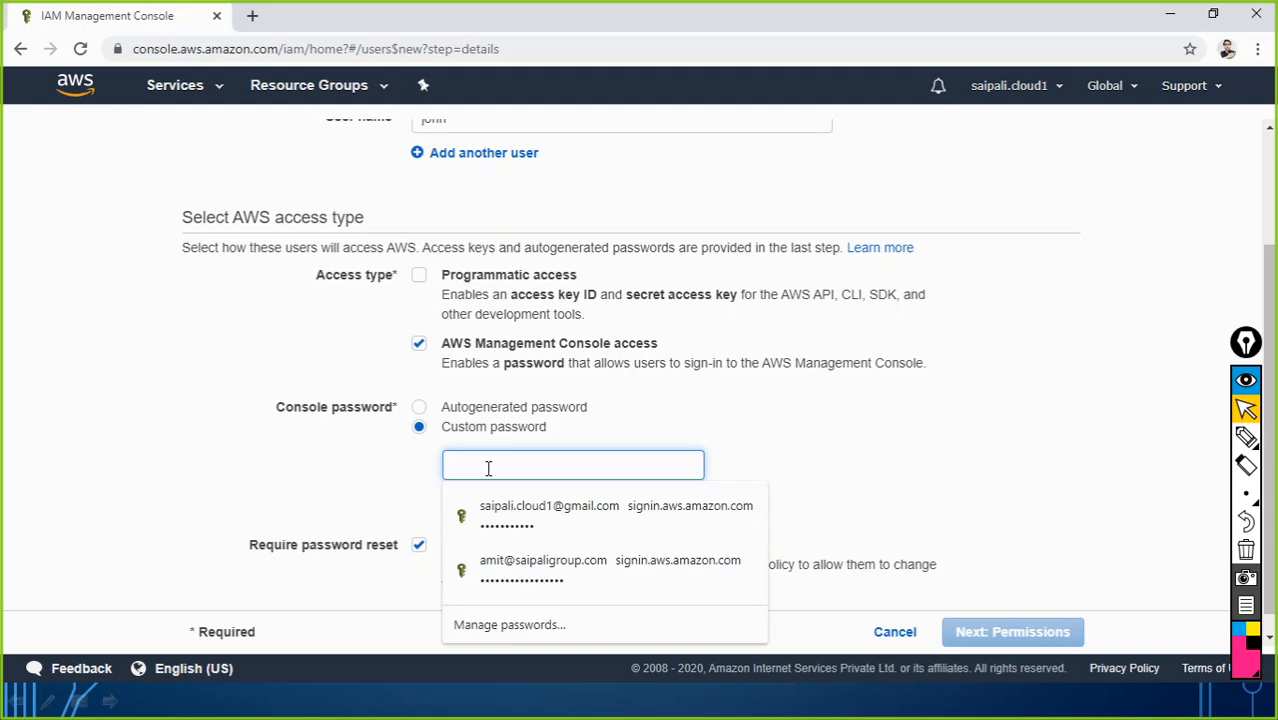
type("P")
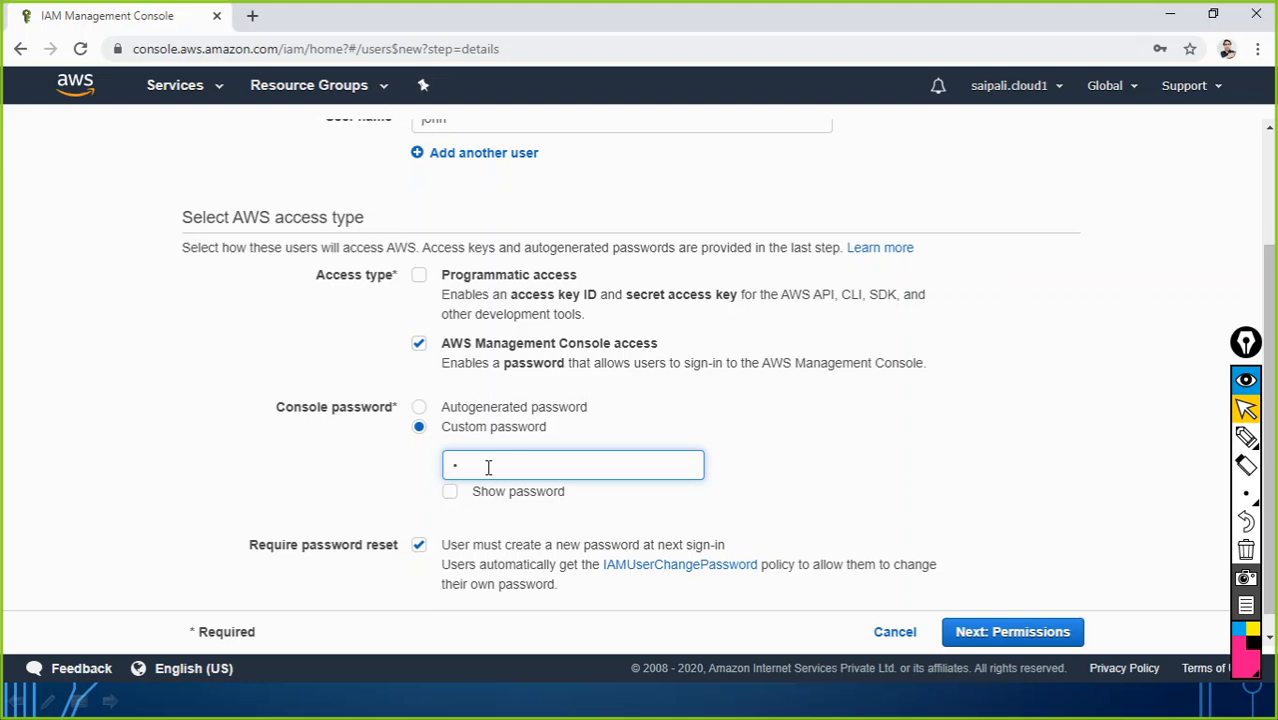
type("assword")
scroll(463, 519, "down", 1)
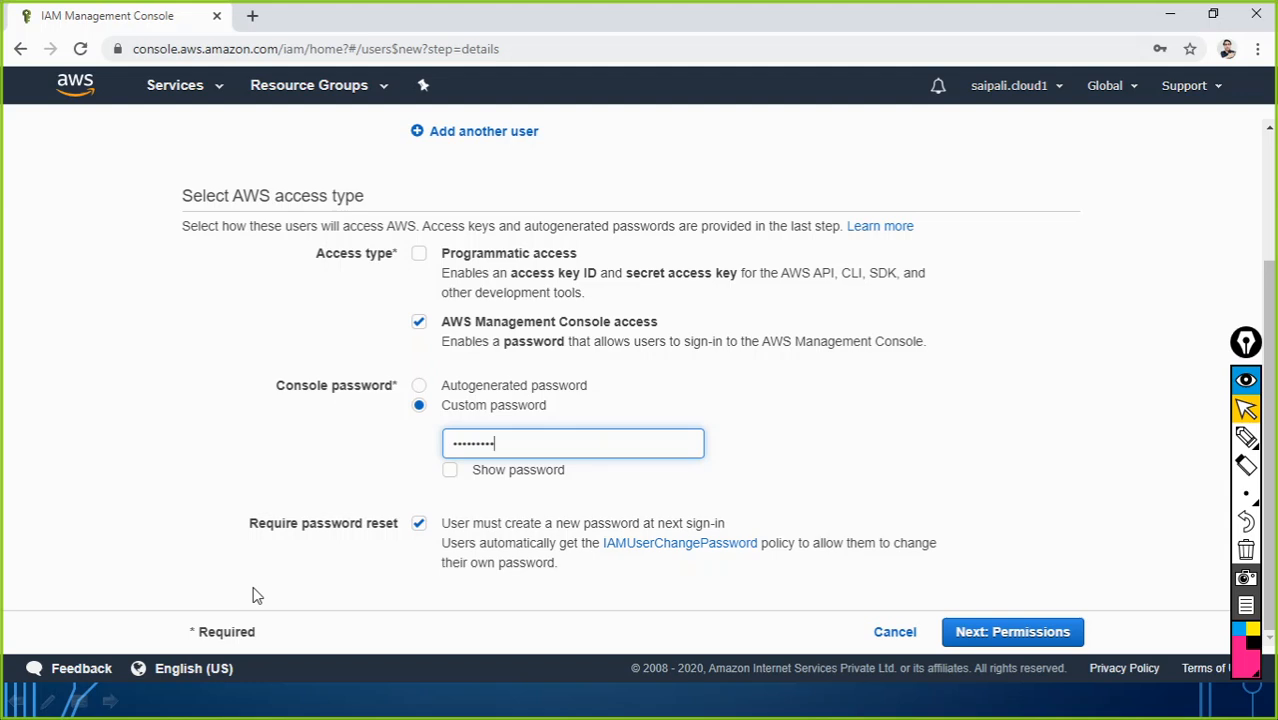
scroll(174, 439, "up", 2)
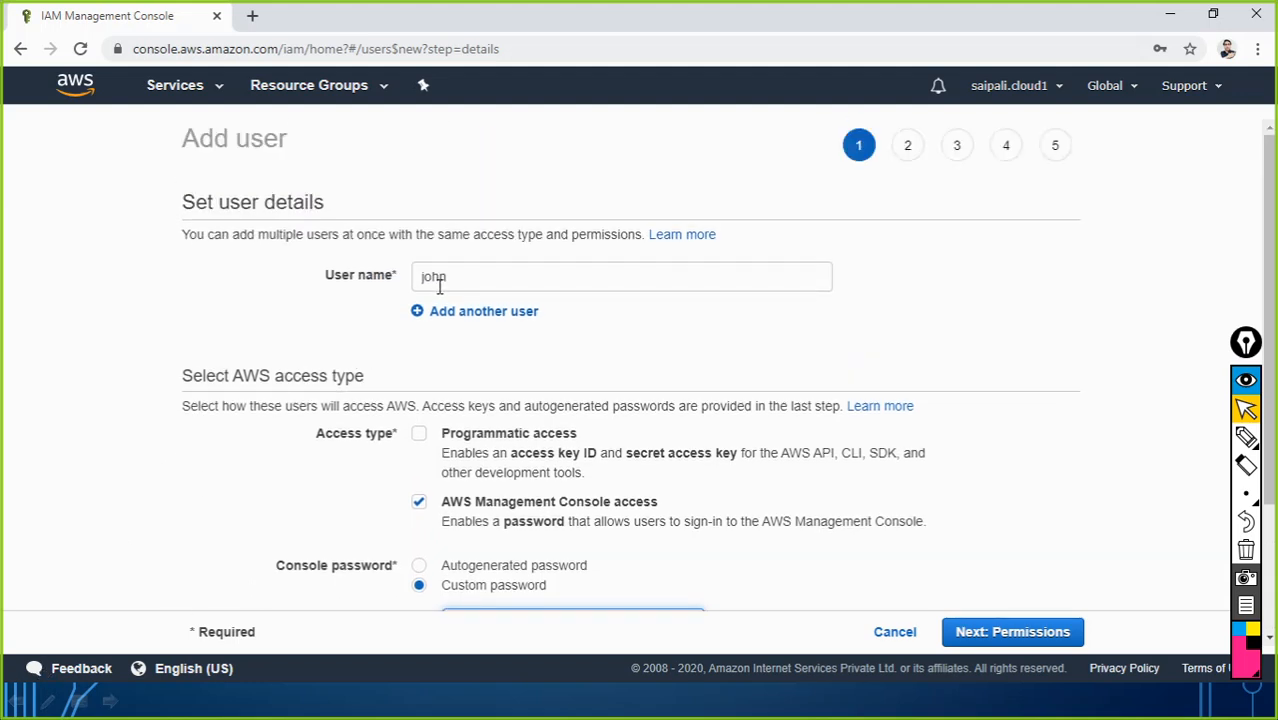
Step: Untick Require password reset so john keeps his custom password
scroll(462, 370, "down", 2)
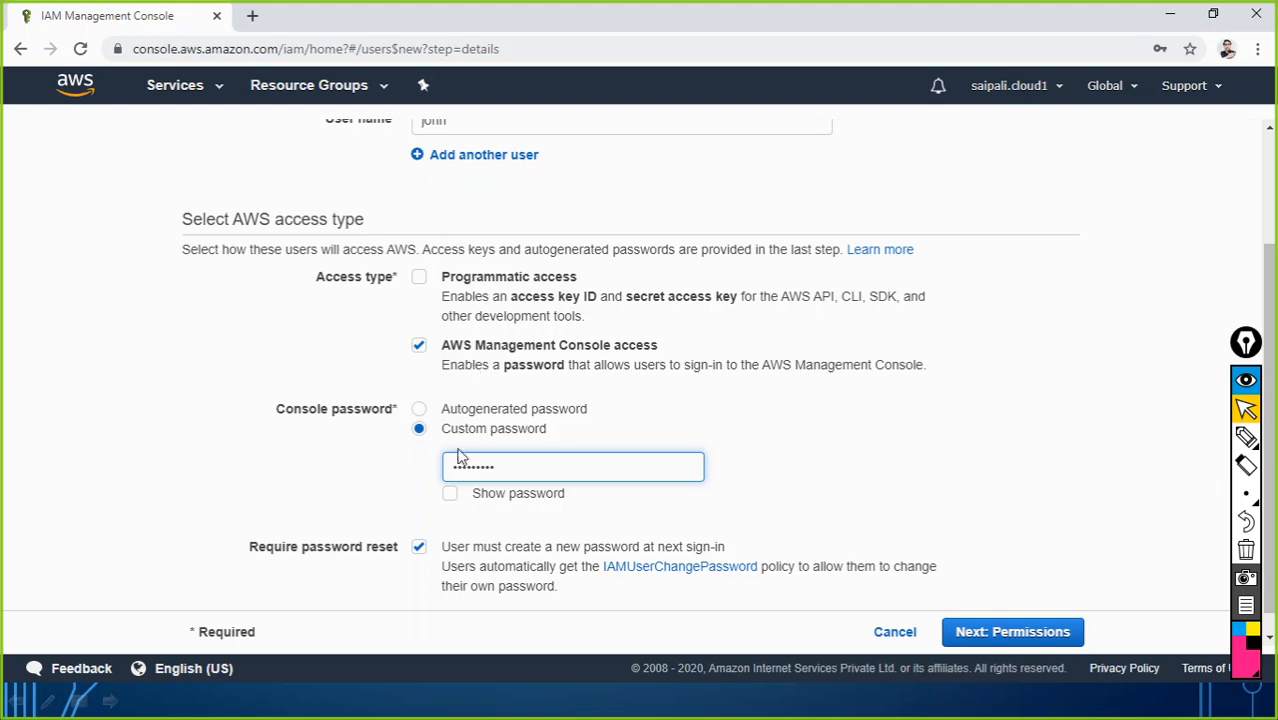
scroll(458, 345, "up", 2)
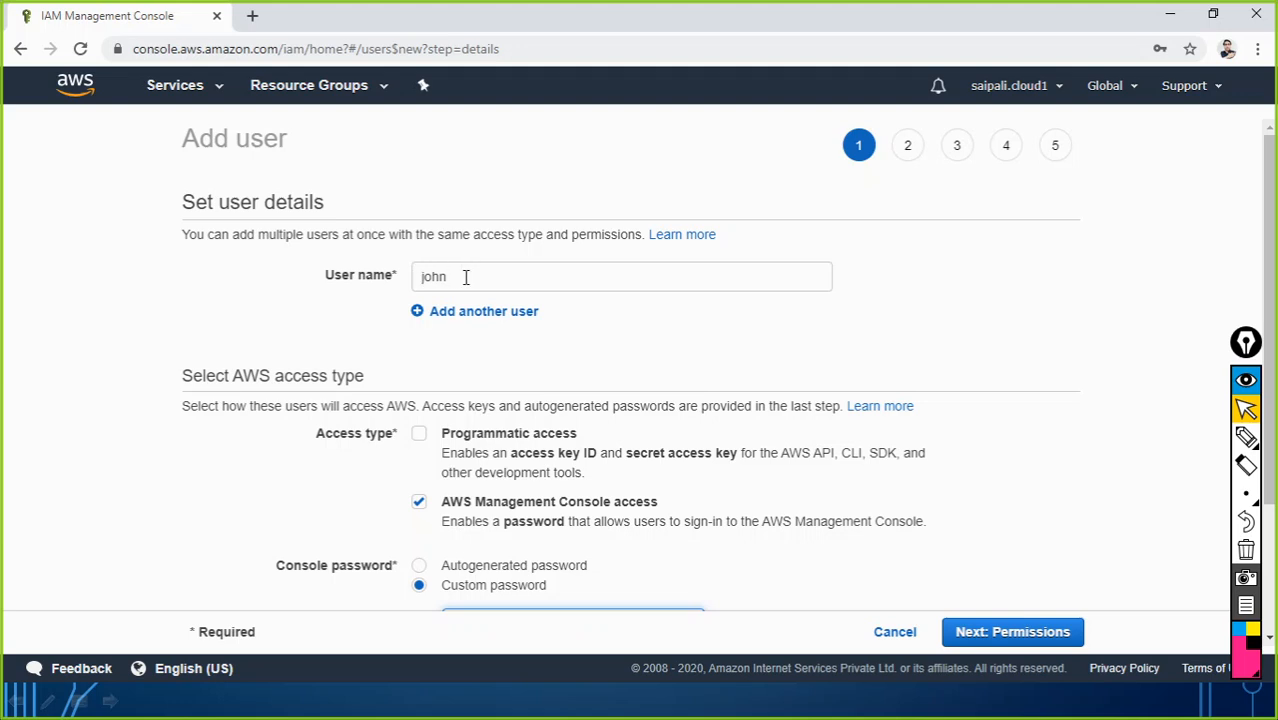
scroll(465, 277, "down", 2)
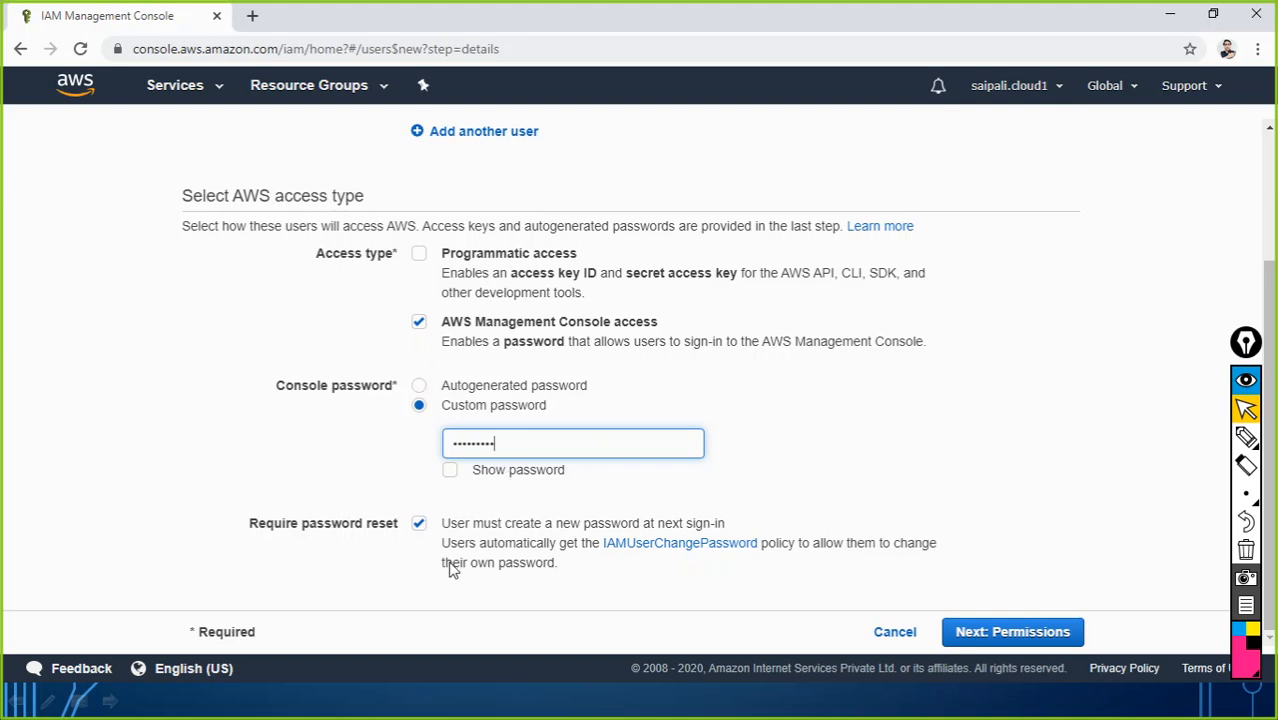
left_click(419, 524)
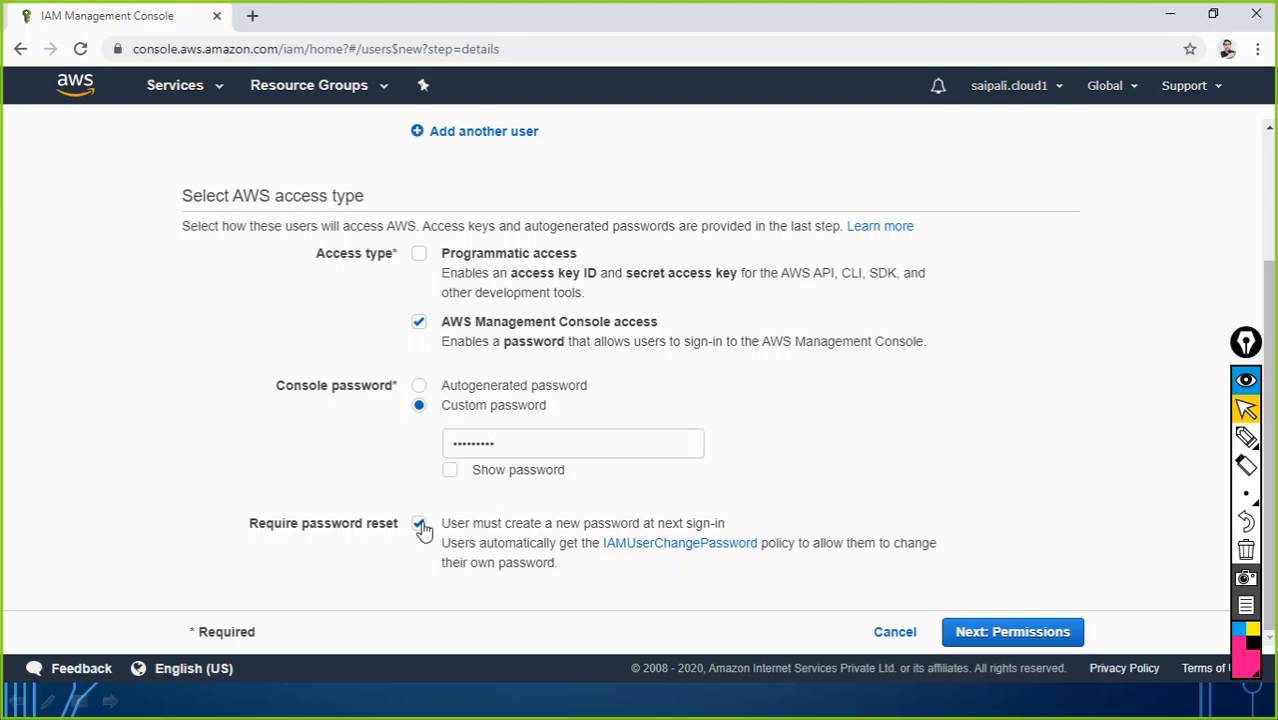
Step: Advance to the Permissions step and add john to the IT-Admin group
left_click(995, 638)
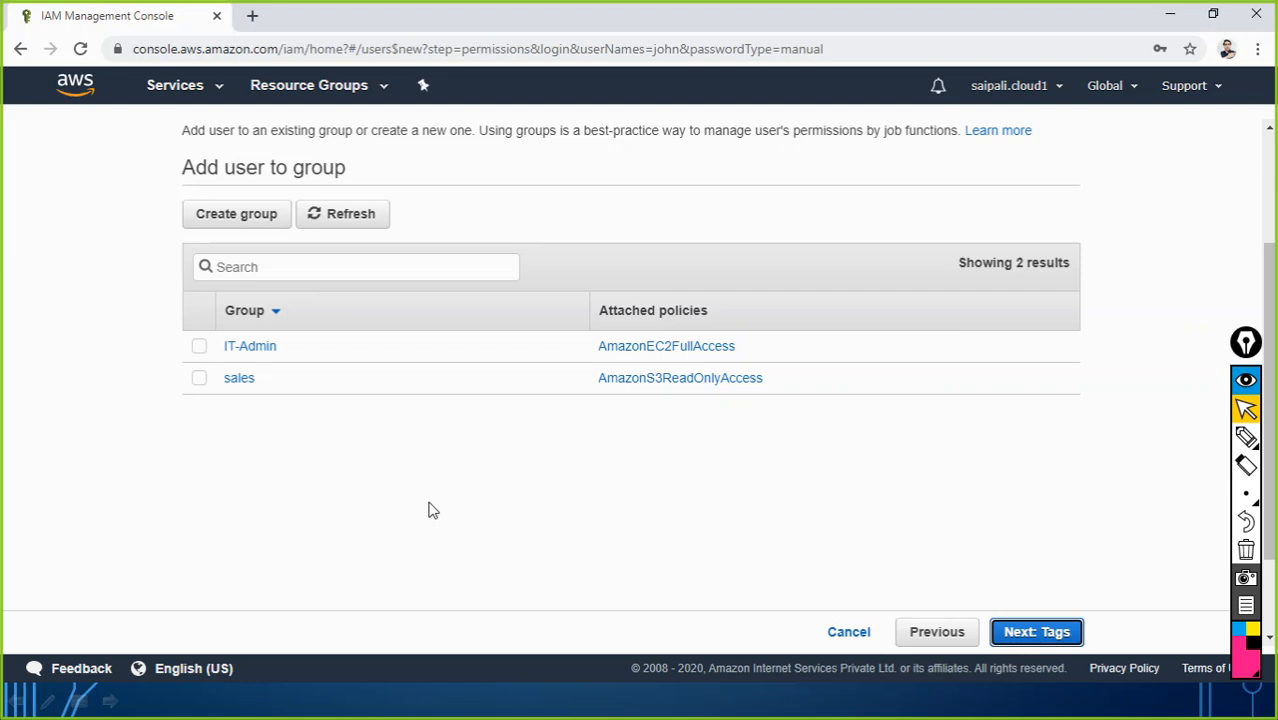
scroll(432, 510, "up", 2)
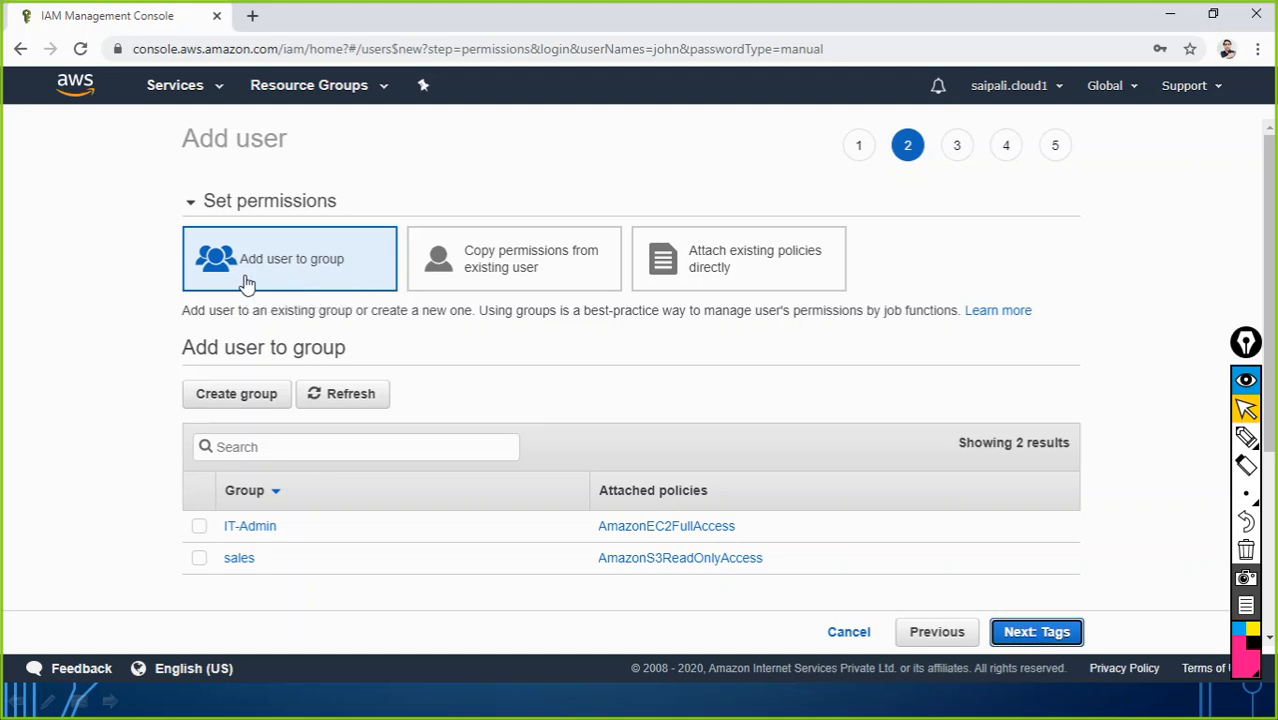
left_click(199, 527)
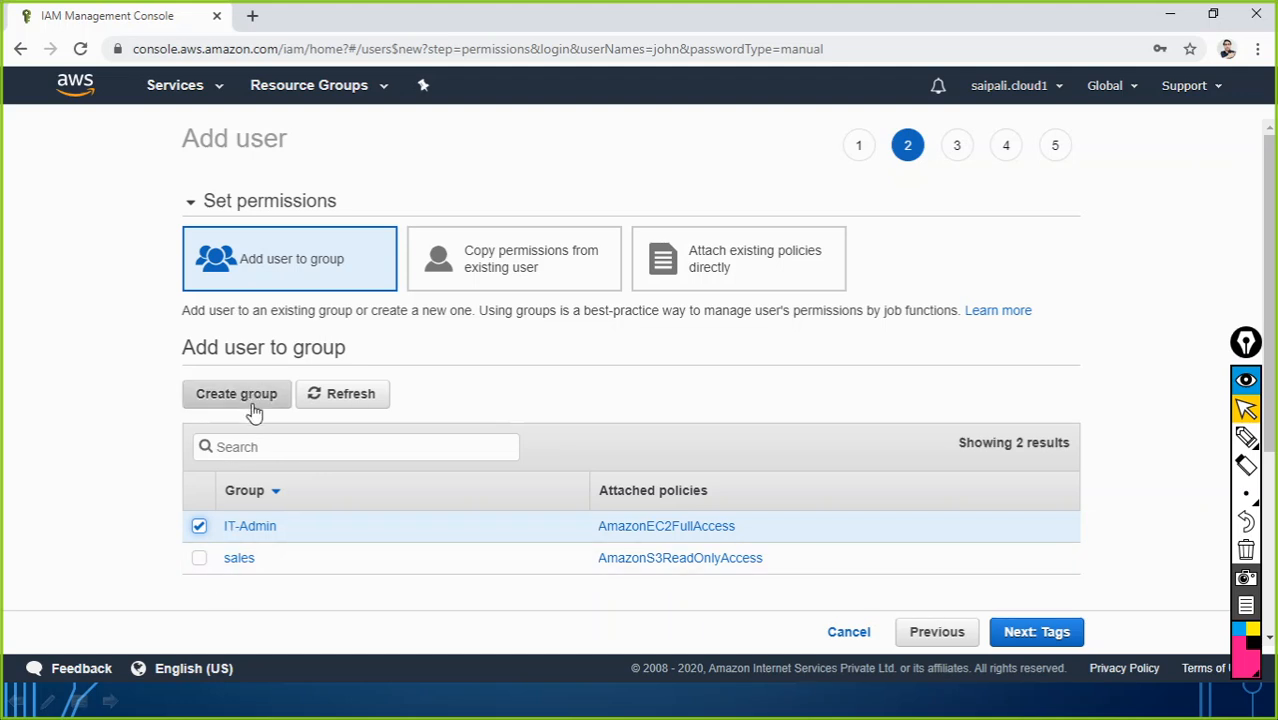
scroll(434, 482, "down", 2)
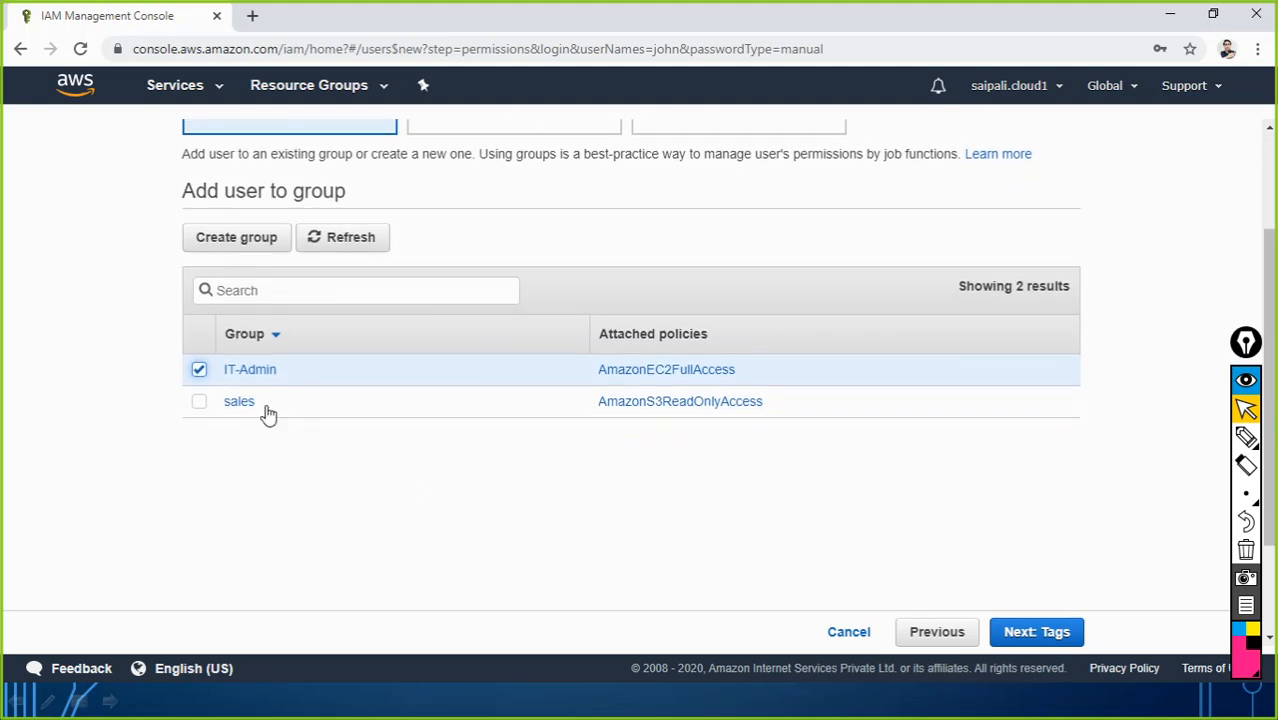
Step: On the Tags step, enter tag keys EmployeeID and Department
left_click(1038, 646)
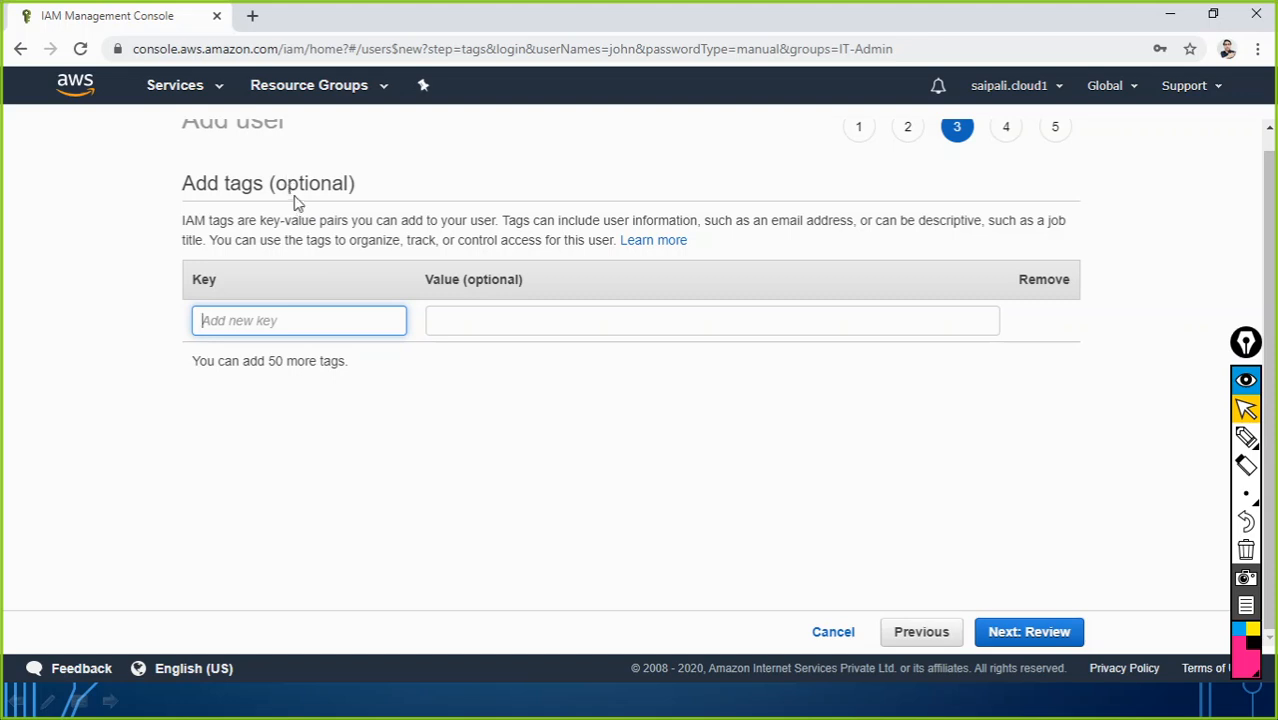
scroll(300, 212, "up", 1)
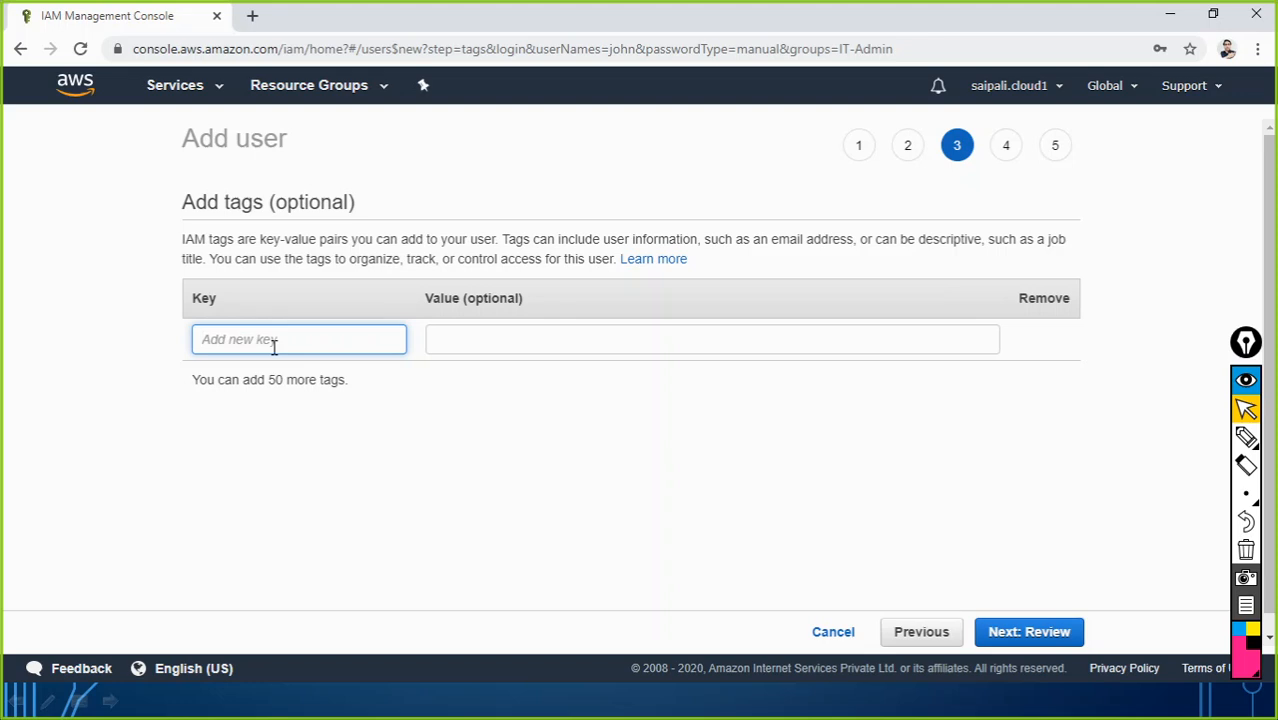
type("em")
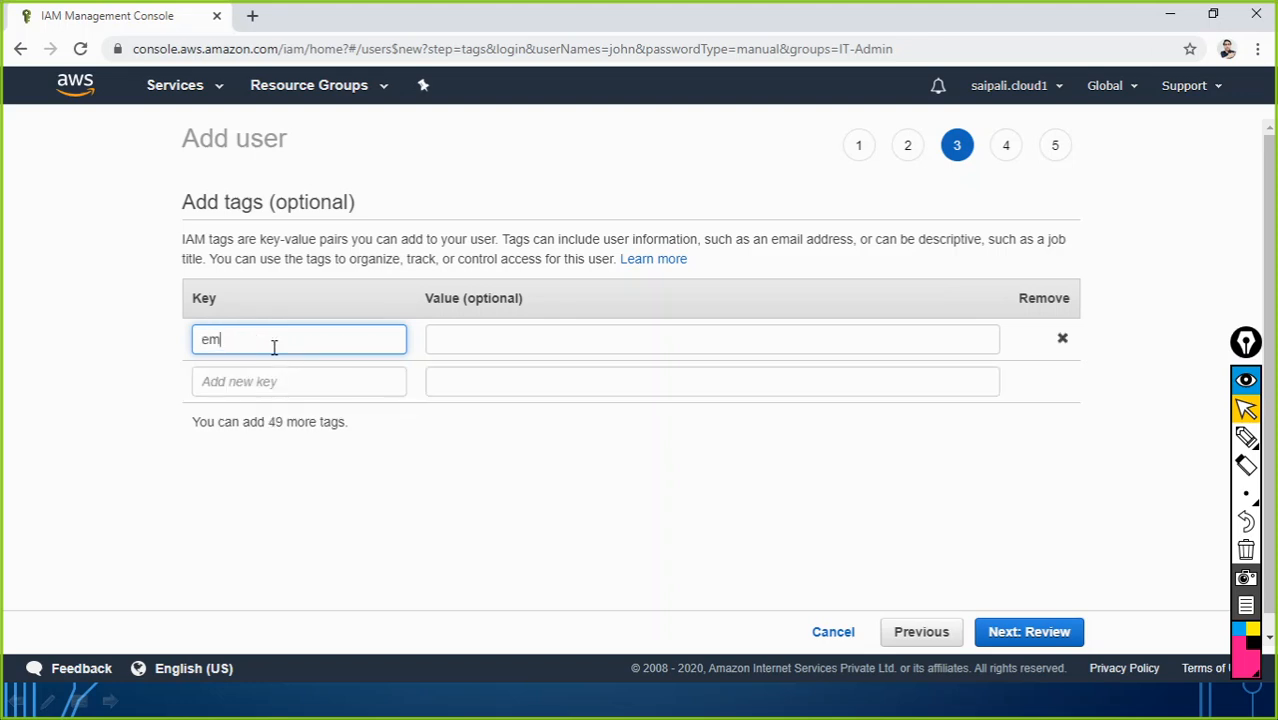
type("p")
type("ID")
key("BackSpace")
key("BackSpace")
key("BackSpace")
key("BackSpace")
key("BackSpace")
type("EmployeeID")
left_click(241, 382)
type("De")
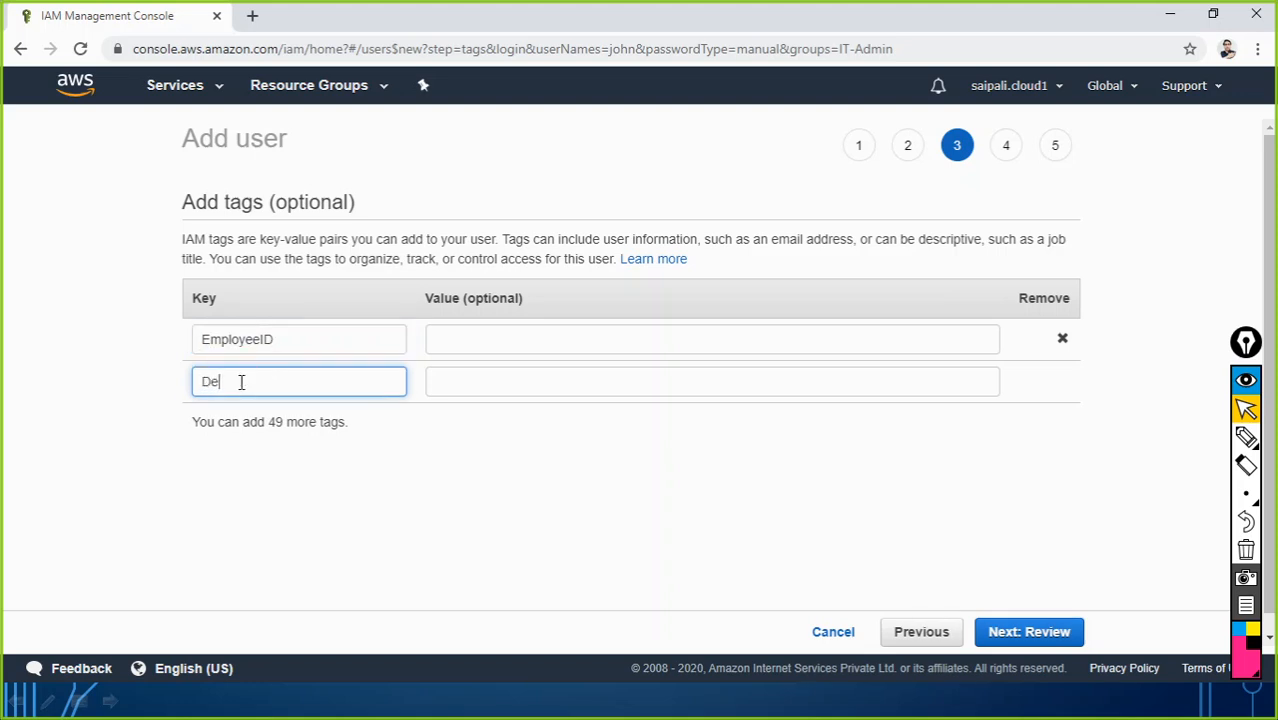
type("partm")
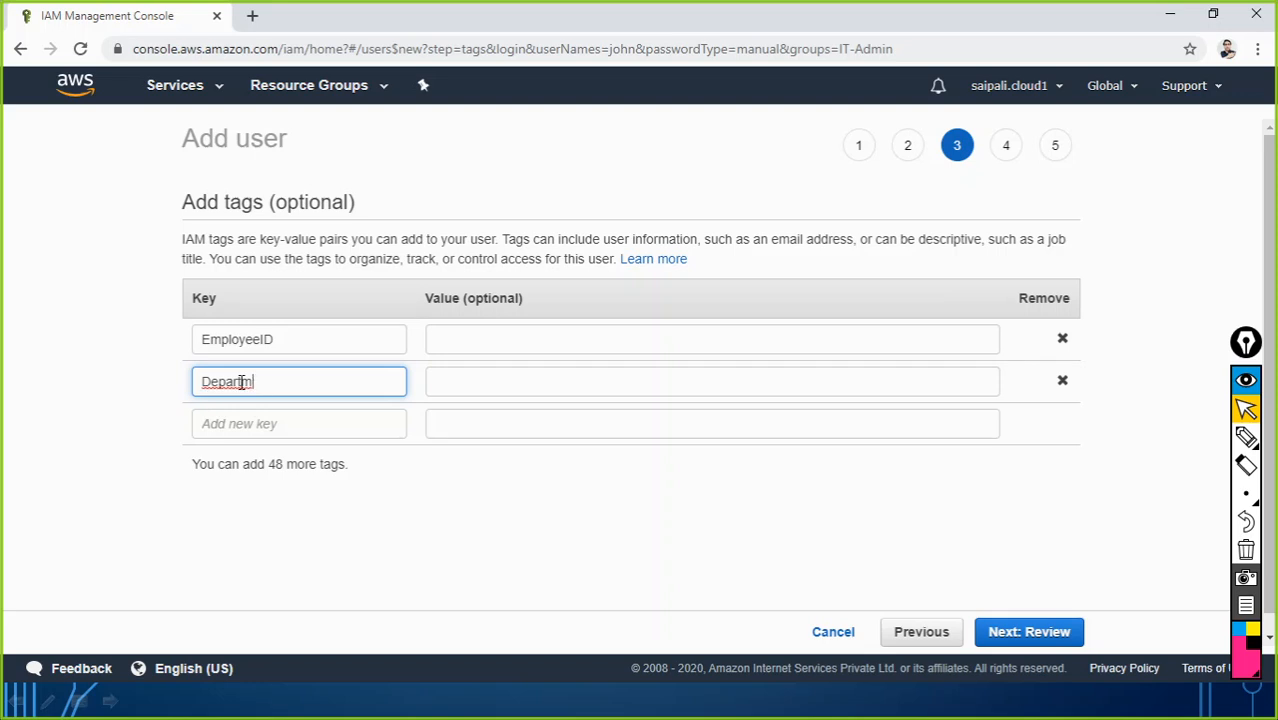
type("nent")
left_click(255, 428)
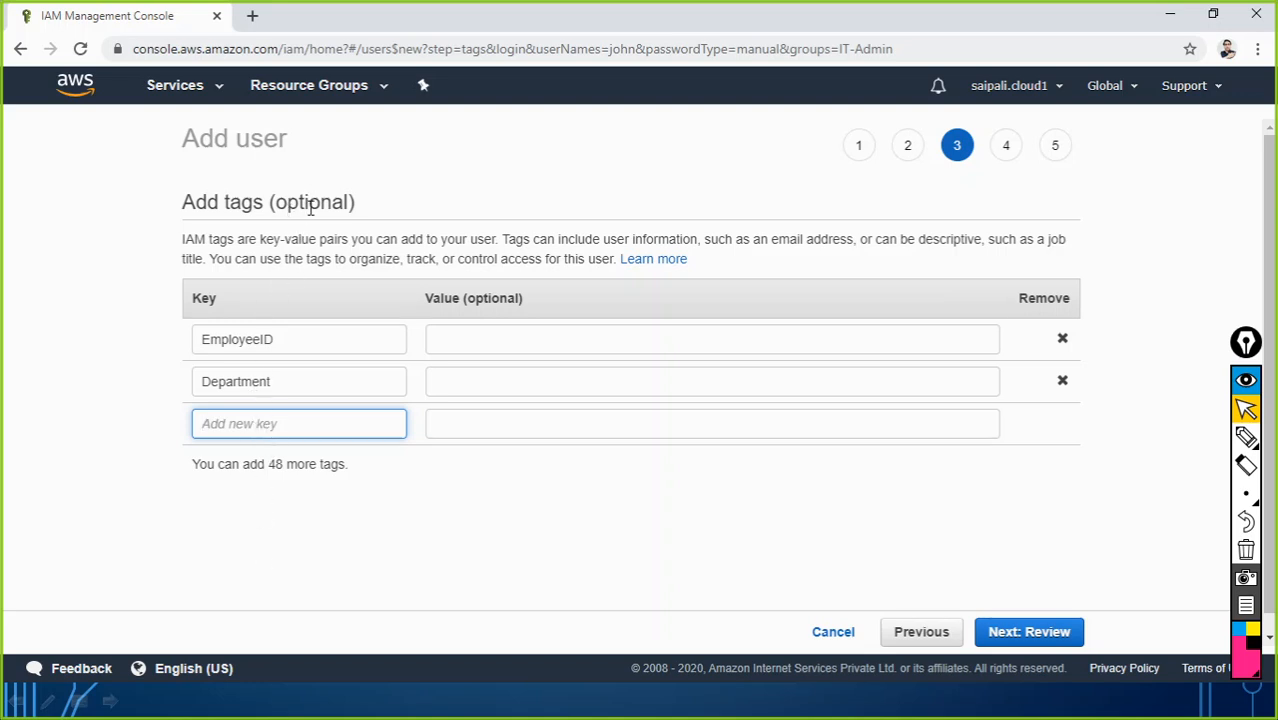
left_click(463, 340)
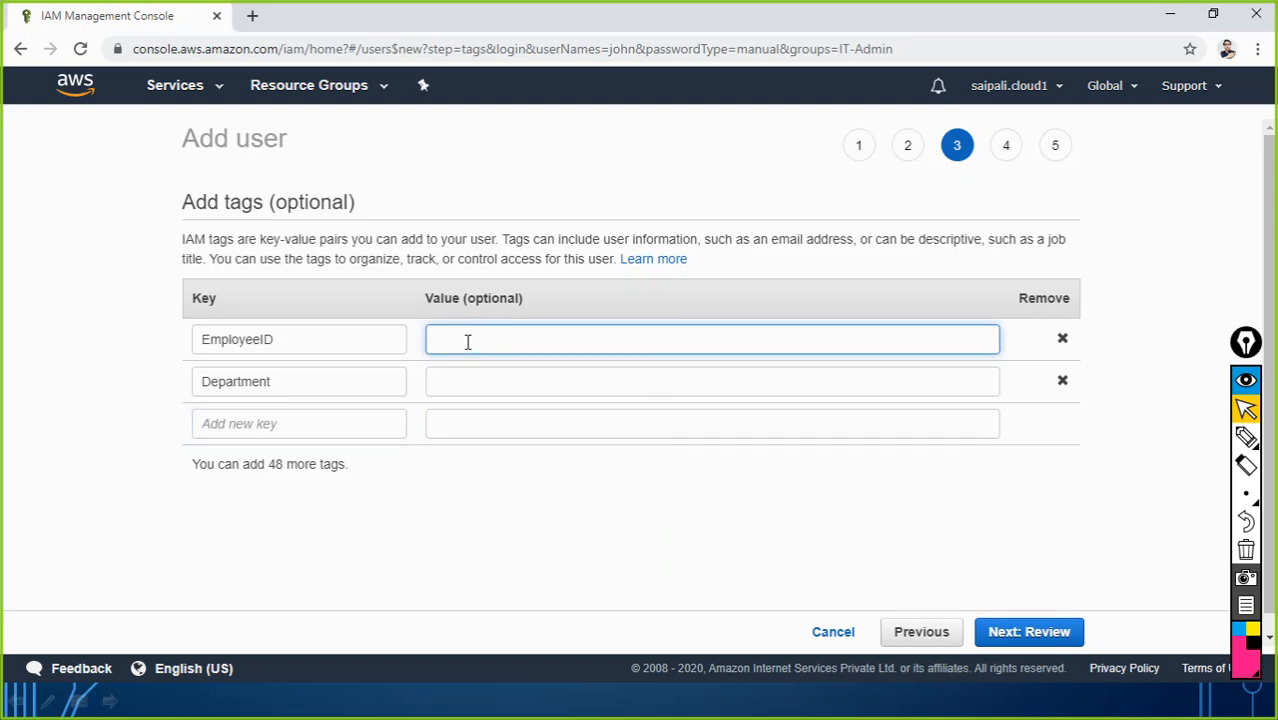
Step: Enter john's employee ID as the EmployeeID value and IT for Department
type("1001")
left_click(476, 384)
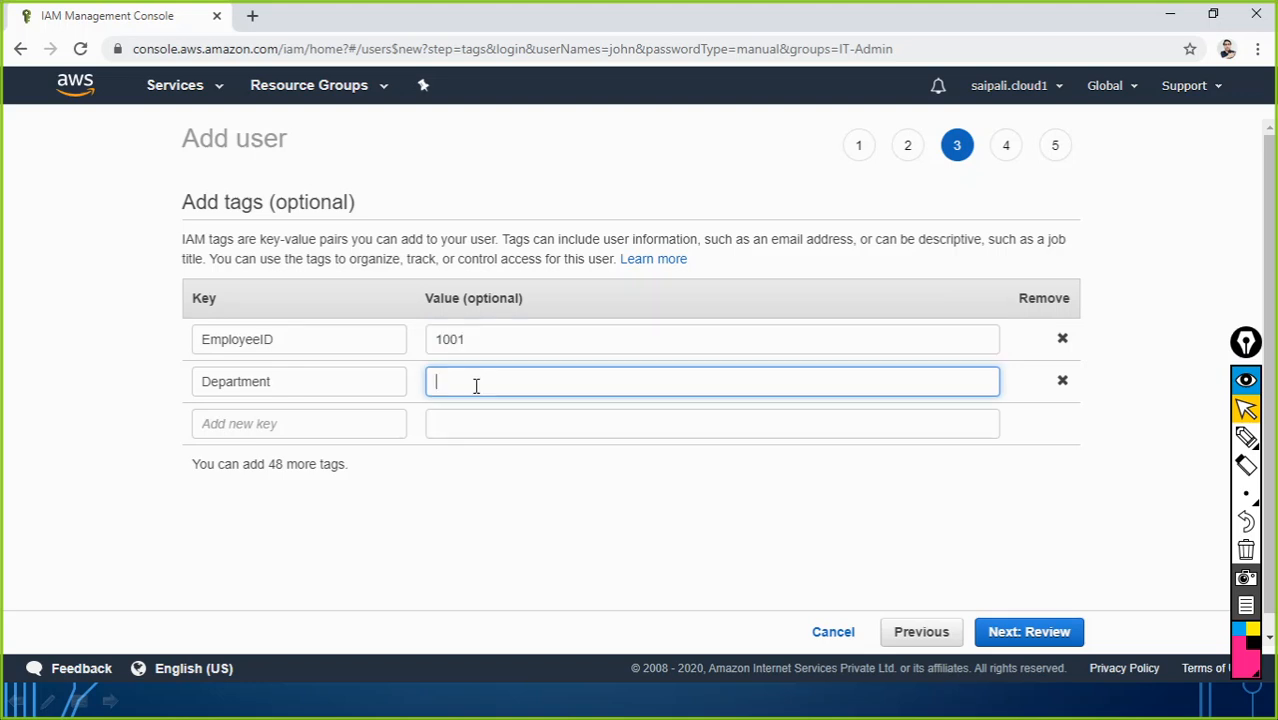
type("IT")
left_click(242, 424)
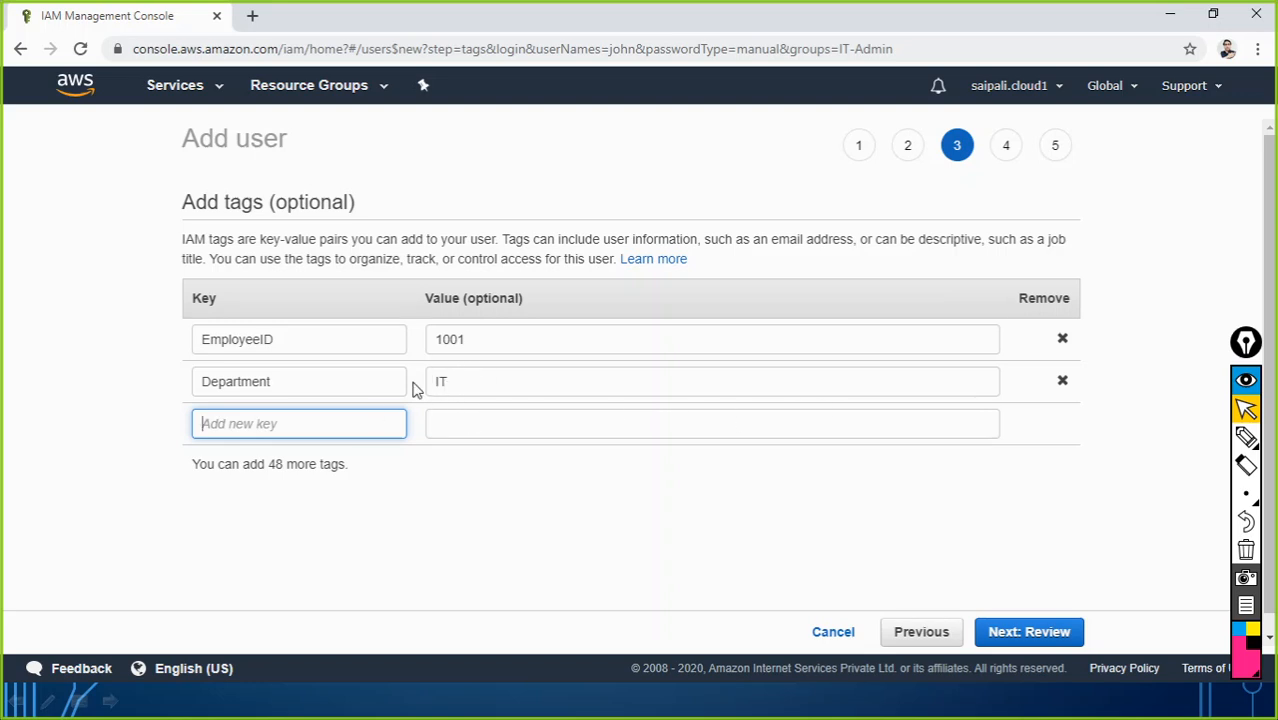
left_click(404, 497)
Step: Open the review step and check the IT-Admin group and EmployeeID and Department tags
left_click(1045, 643)
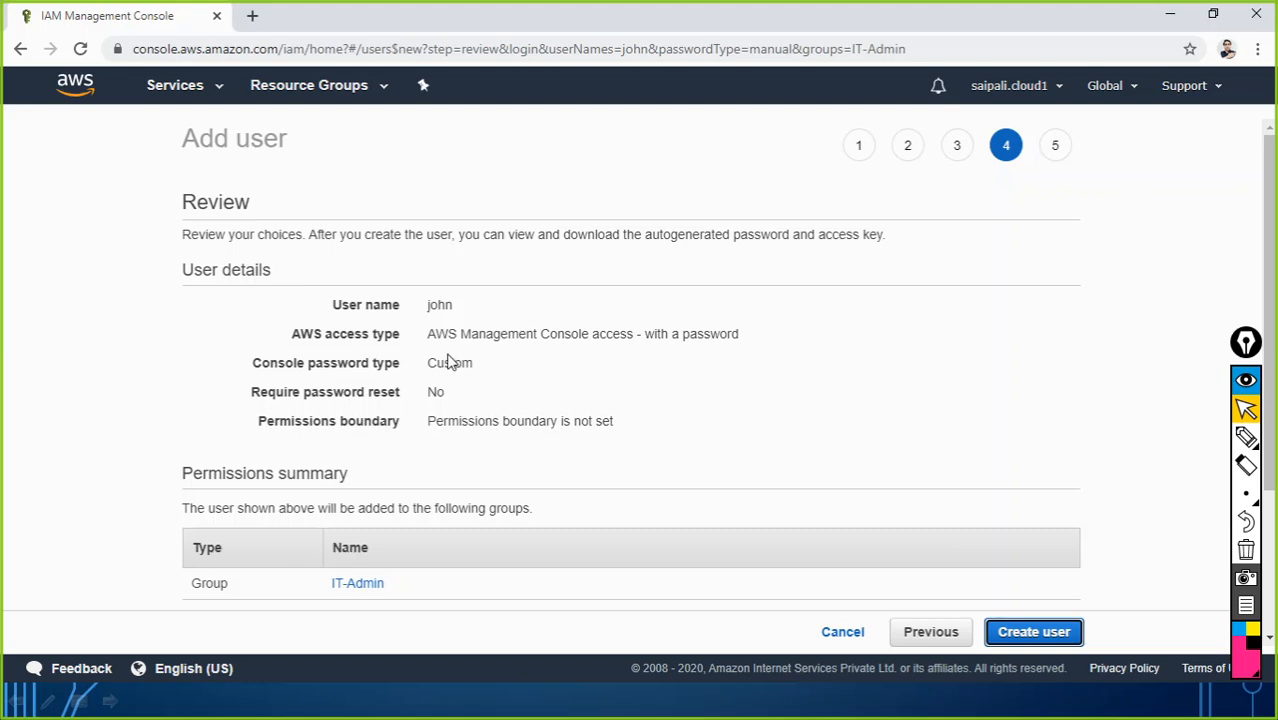
scroll(379, 530, "down", 3)
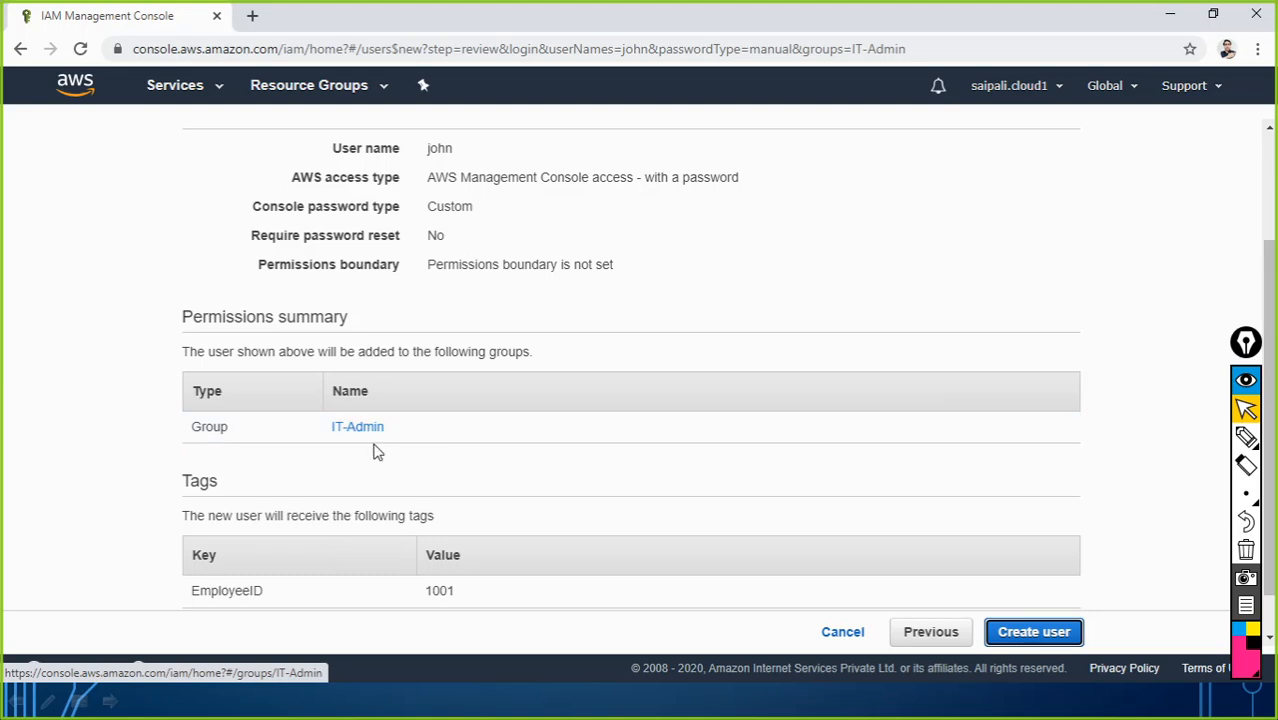
scroll(369, 445, "down", 1)
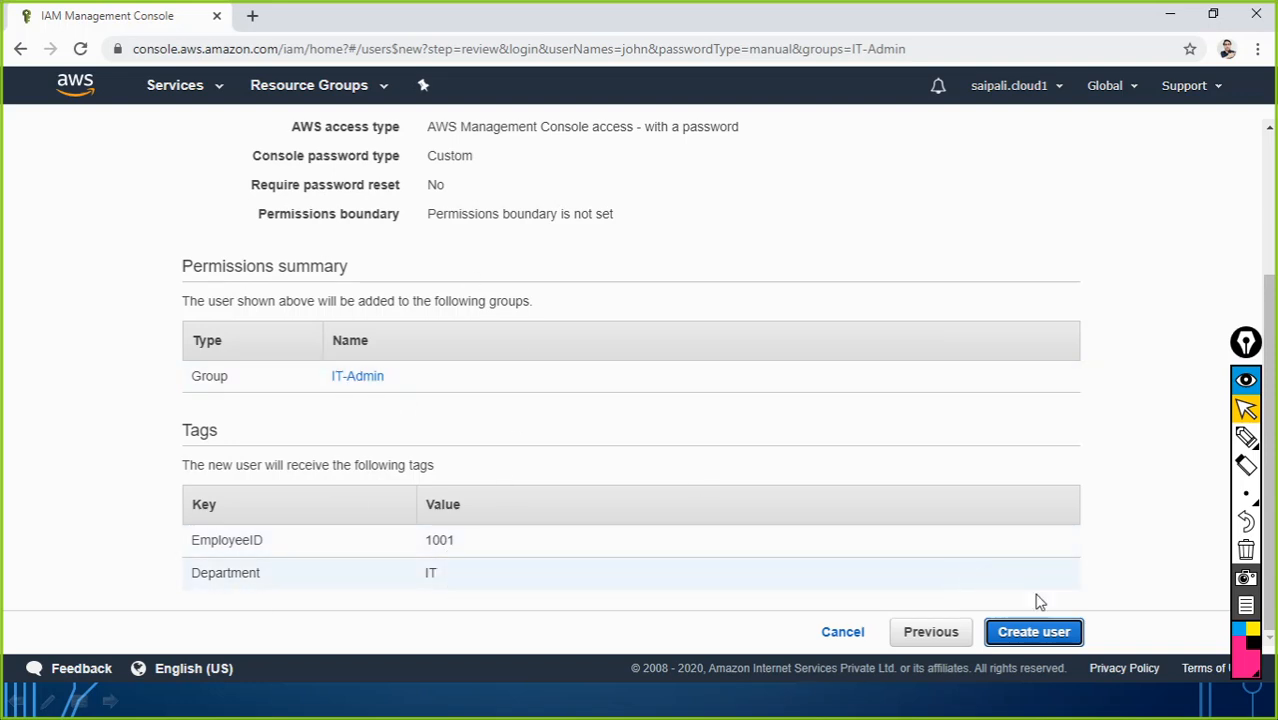
Step: Create user john, then open a new Chrome incognito window
left_click(1026, 640)
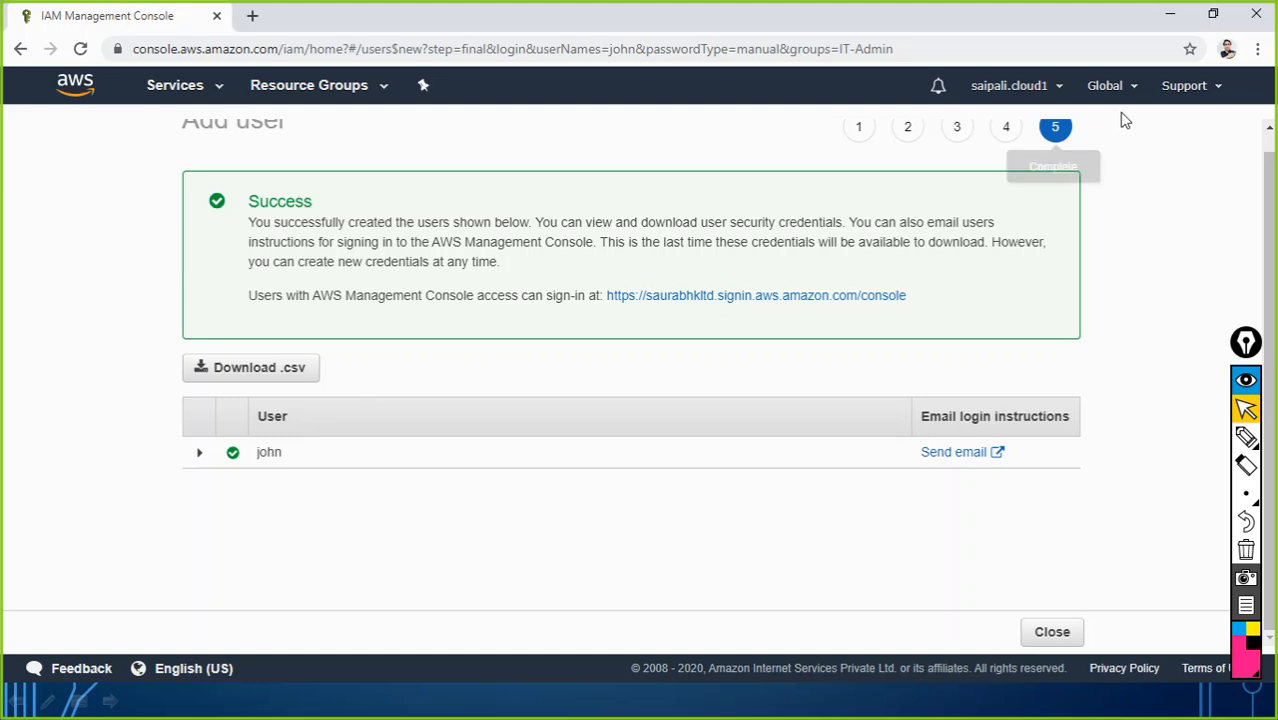
left_click(1258, 49)
left_click(1157, 124)
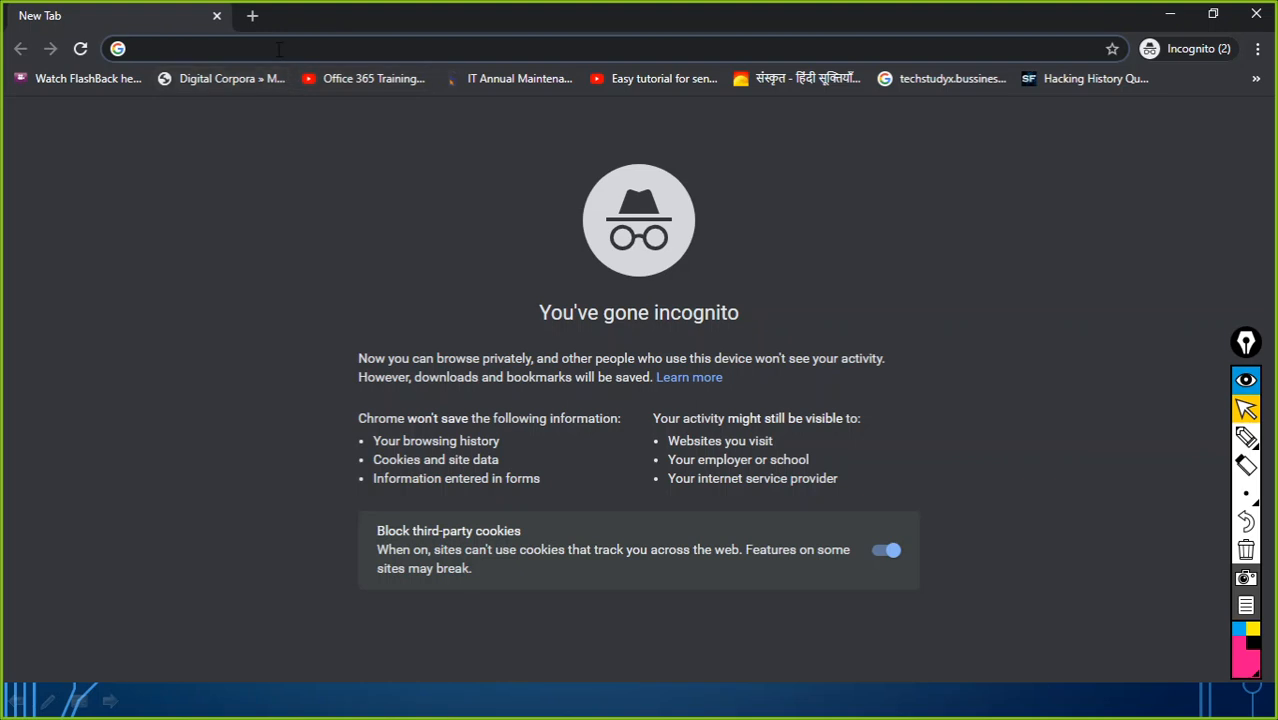
Step: Load the pasted console sign-in URL in incognito, then switch back to the IAM window
type("https://saurabhkltd.signin.aws.amazon.com/console")
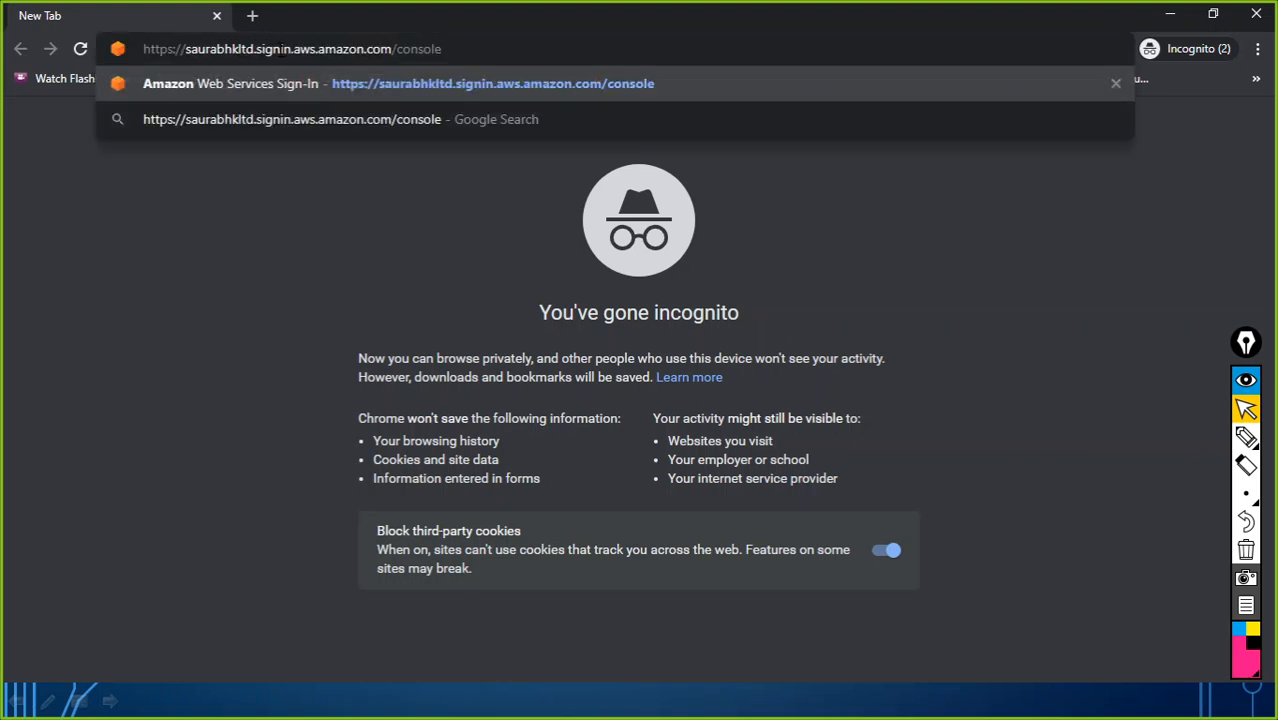
key("Return")
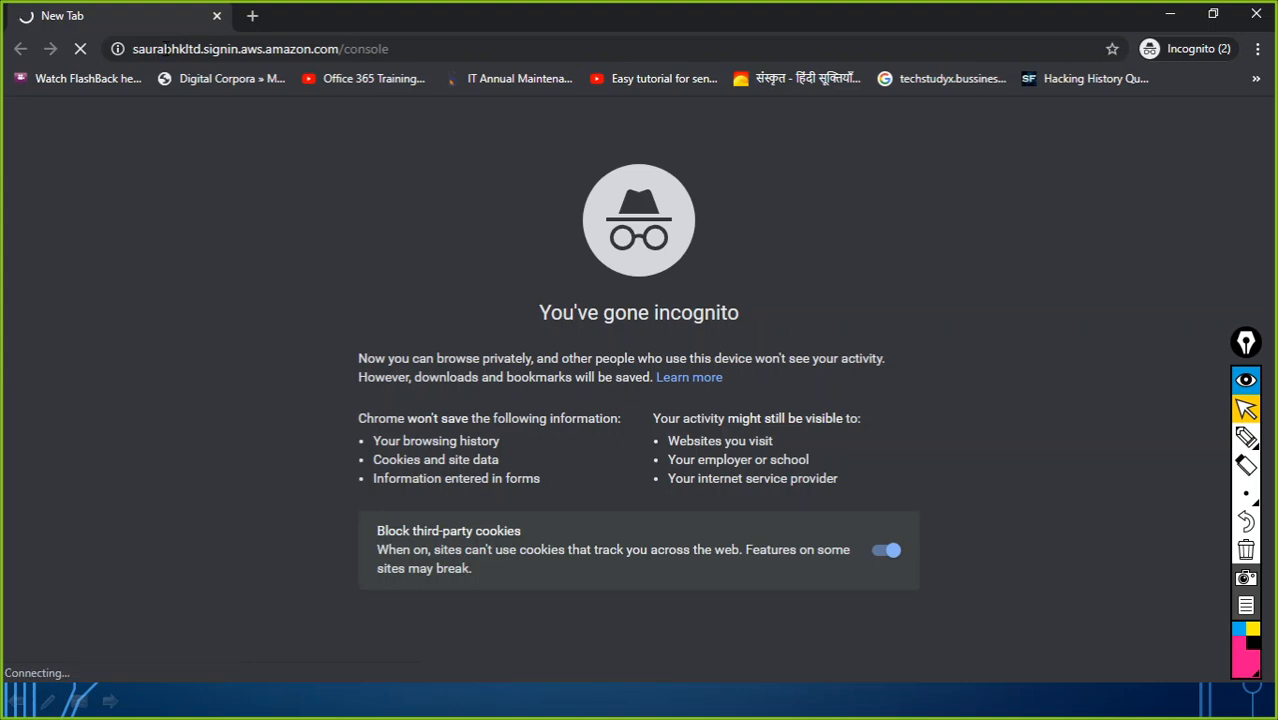
key("alt+Tab")
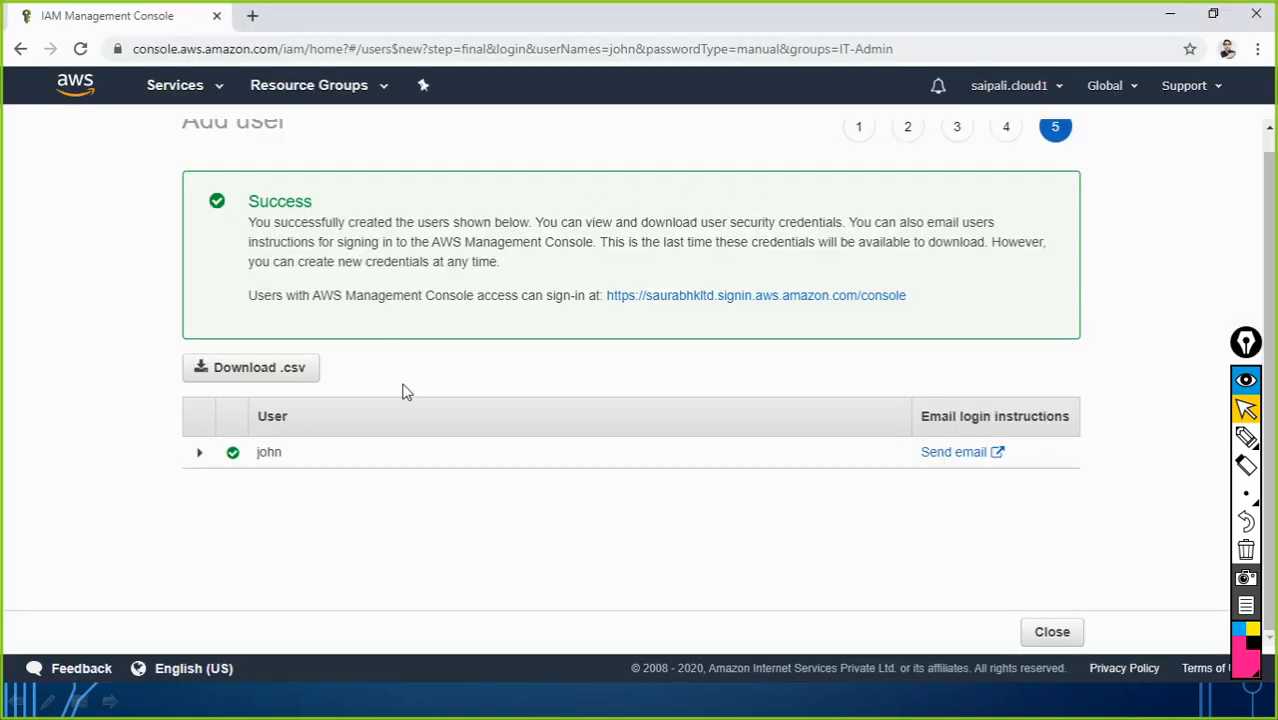
Step: Widen Notepad to show the full sign-in URL line, select it, then minimize Notepad
key("alt+Tab")
key("alt+Tab")
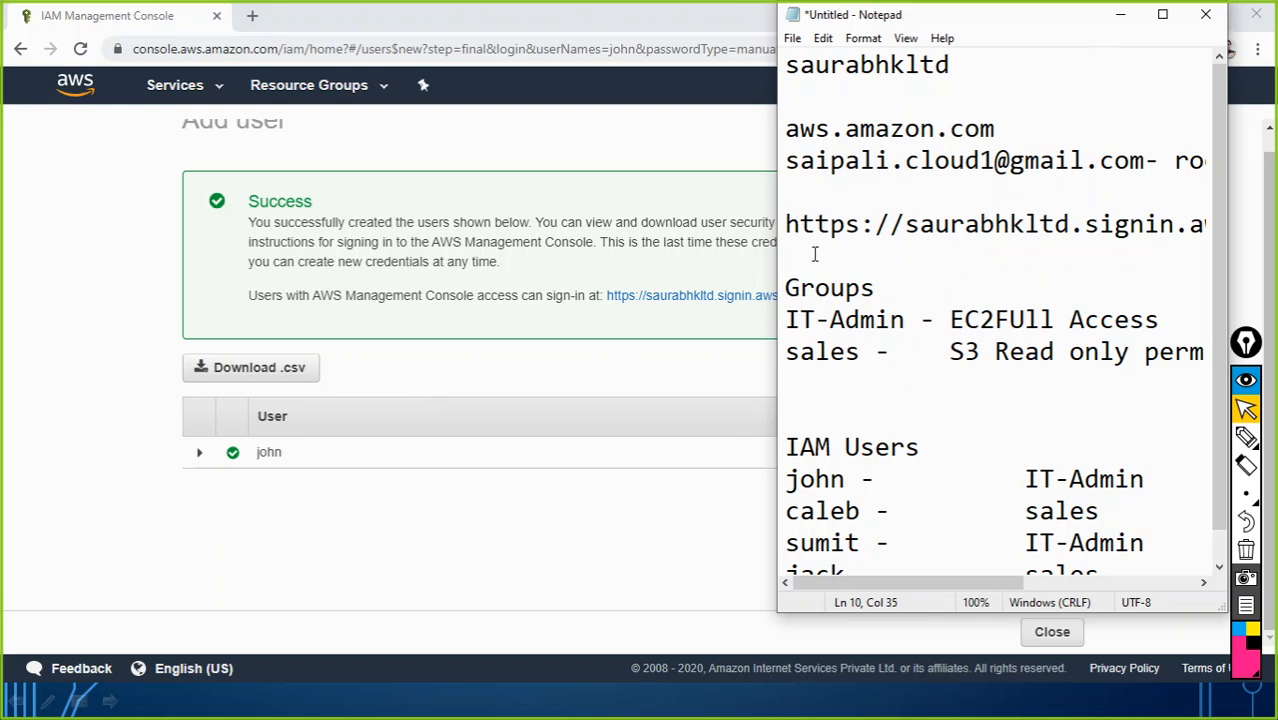
left_click_drag(418, 279, 296, 279)
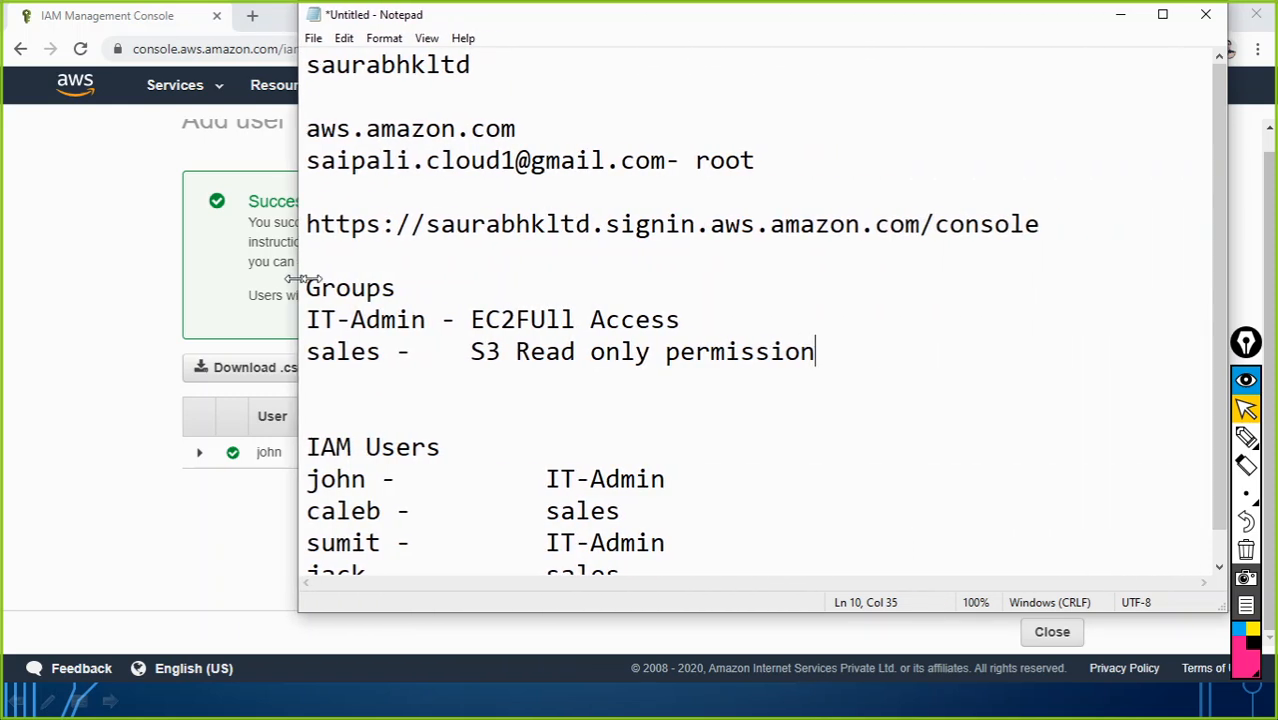
left_click_drag(1048, 224, 314, 196)
key("ctrl+c")
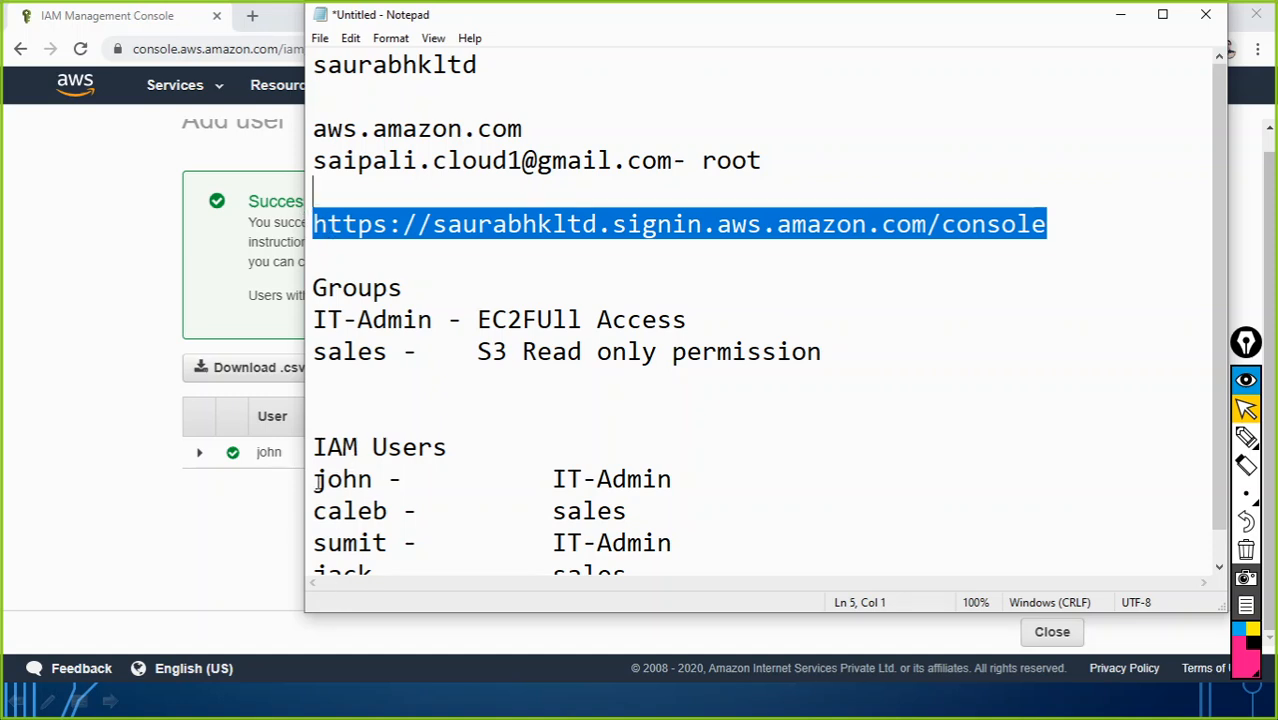
left_click(1122, 16)
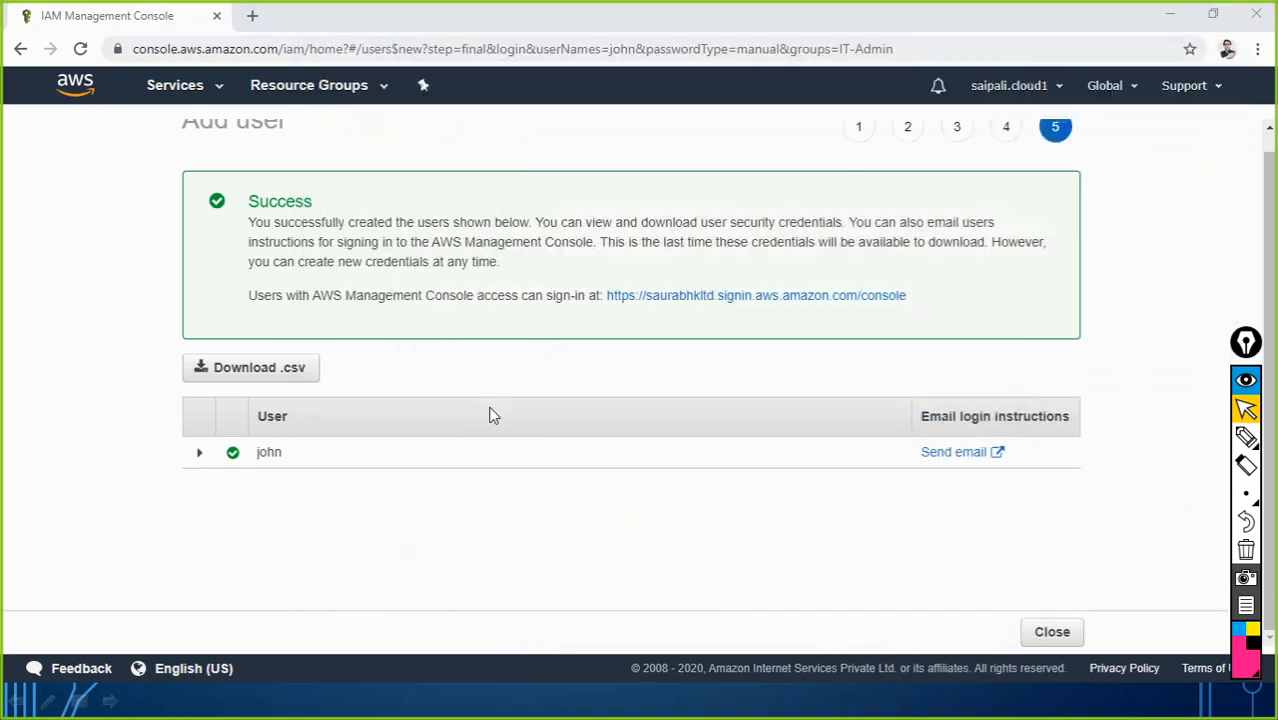
Step: Switch to the Chrome window and open its main menu to start a new incognito window
key("alt+Tab")
key("alt+Tab")
key("alt+Tab")
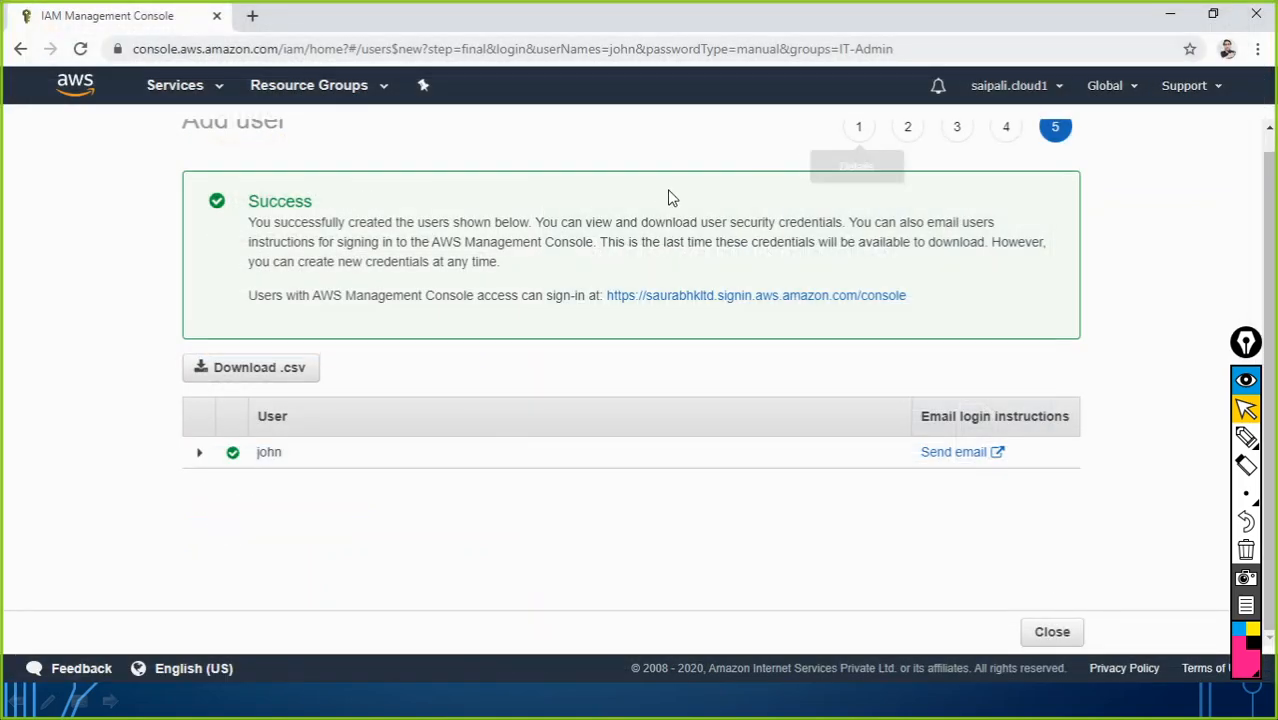
left_click(1257, 49)
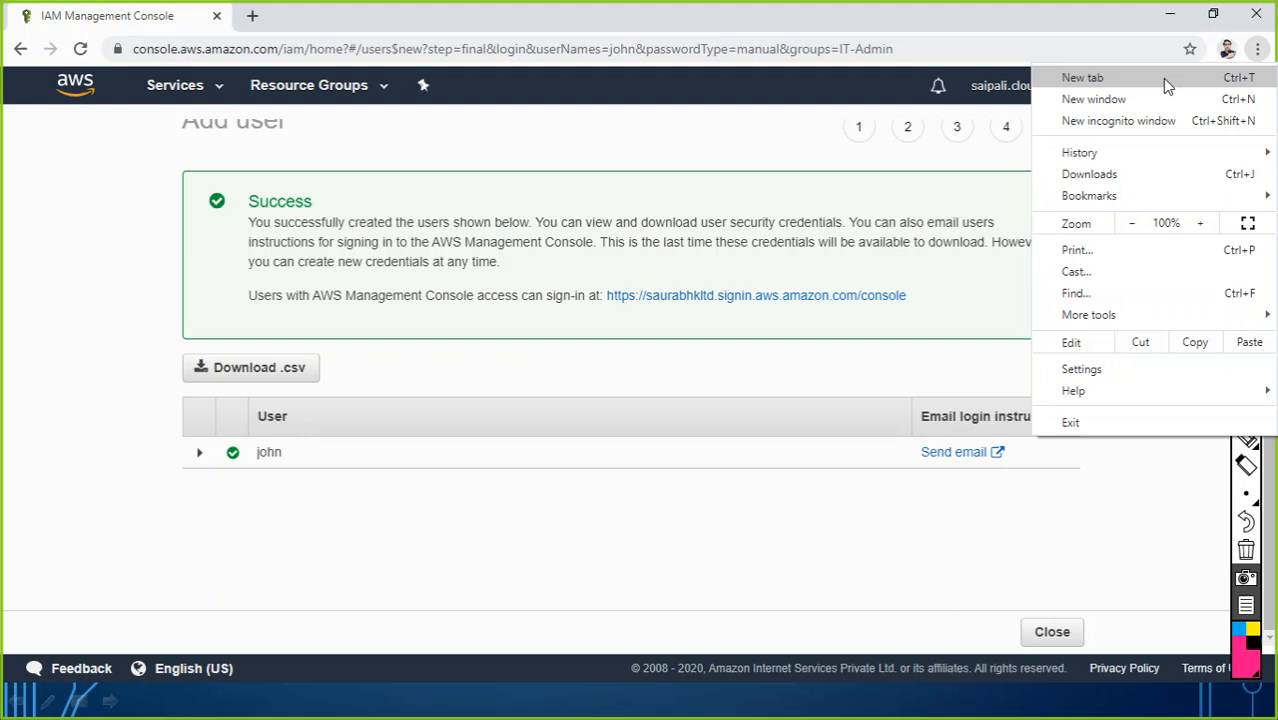
Step: Open the account's sign-in URL in a new incognito window
left_click(1085, 121)
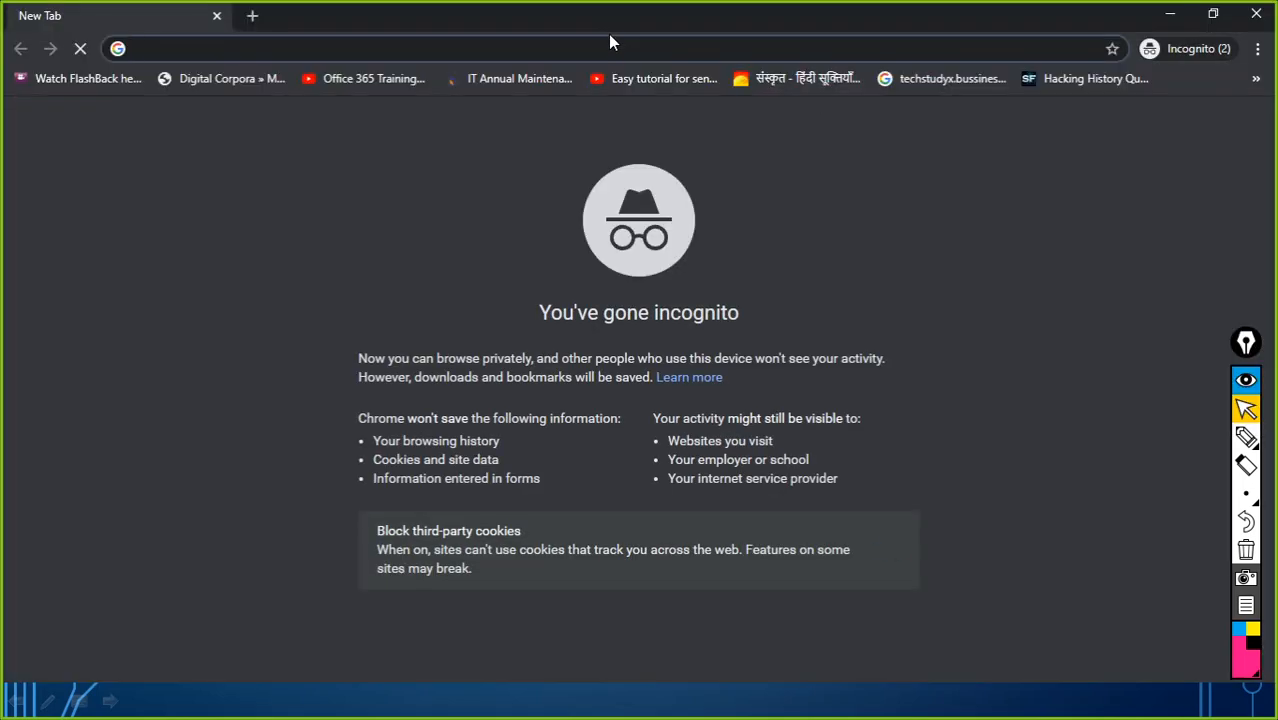
key("ctrl+v")
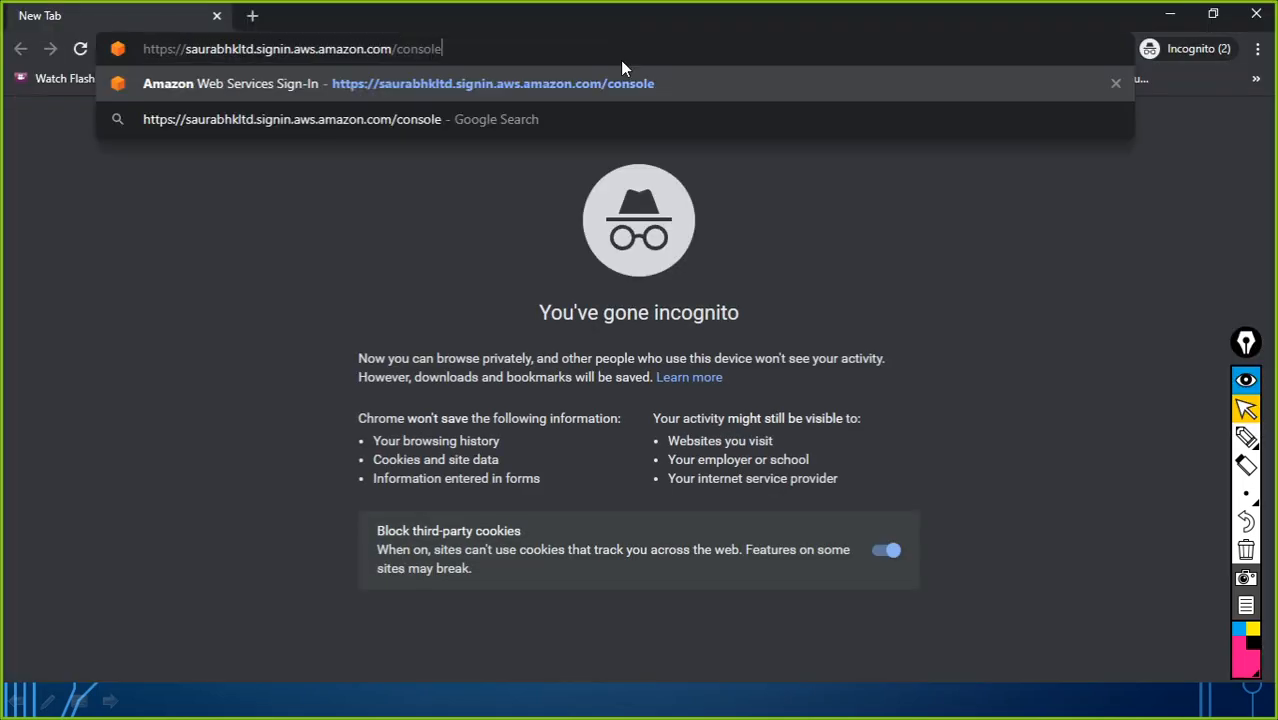
left_click(648, 80)
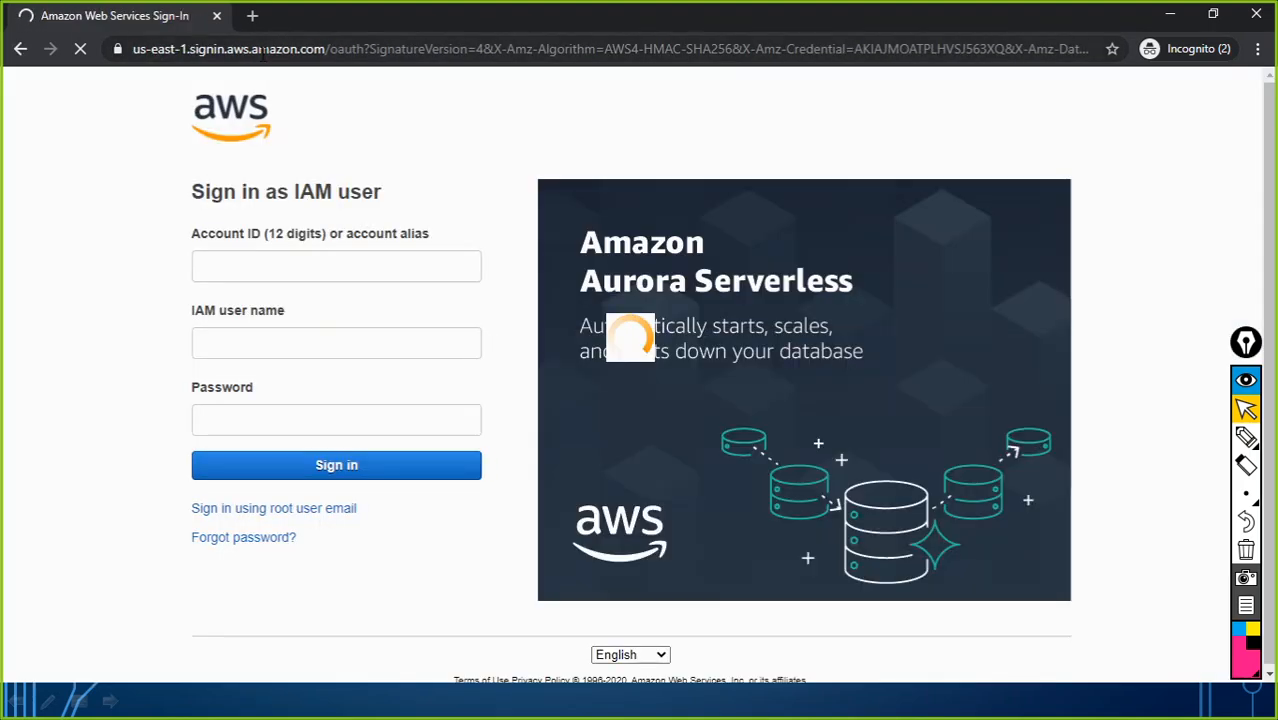
Step: Enter the account alias, the new IAM user name and password, and sign in, then re-enter the password after the error
left_click_drag(282, 268, 177, 264)
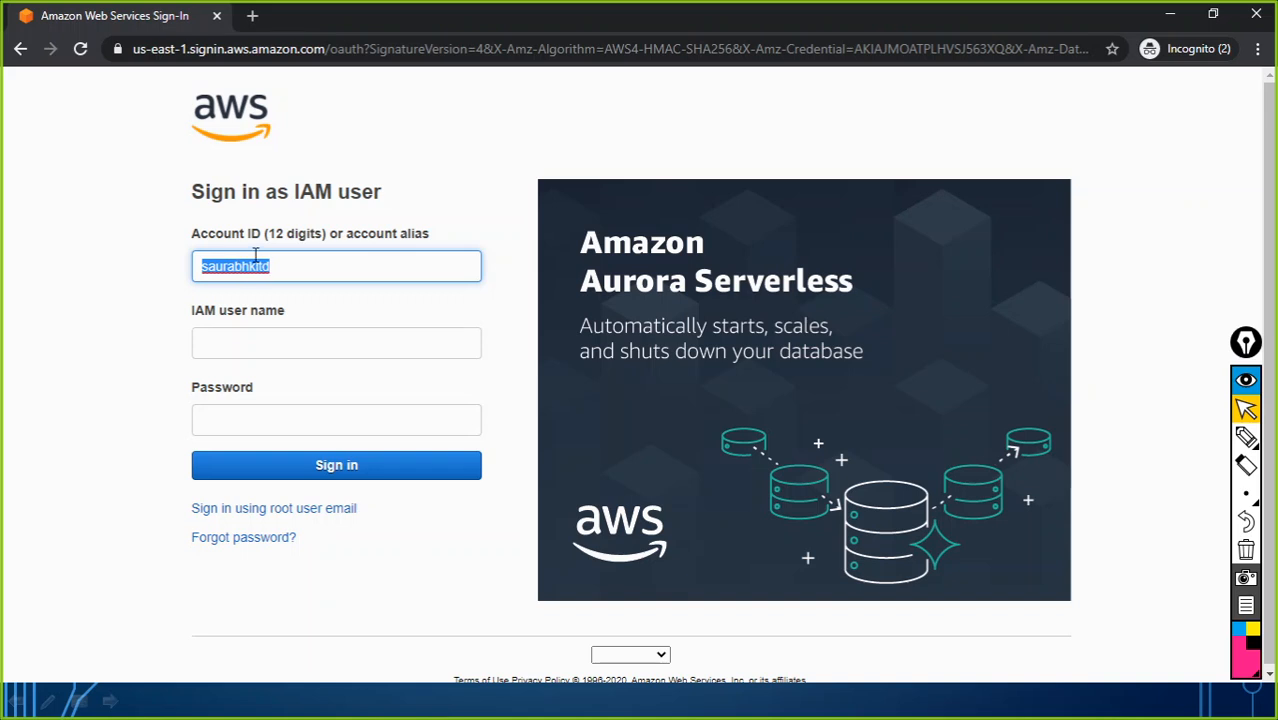
left_click(235, 343)
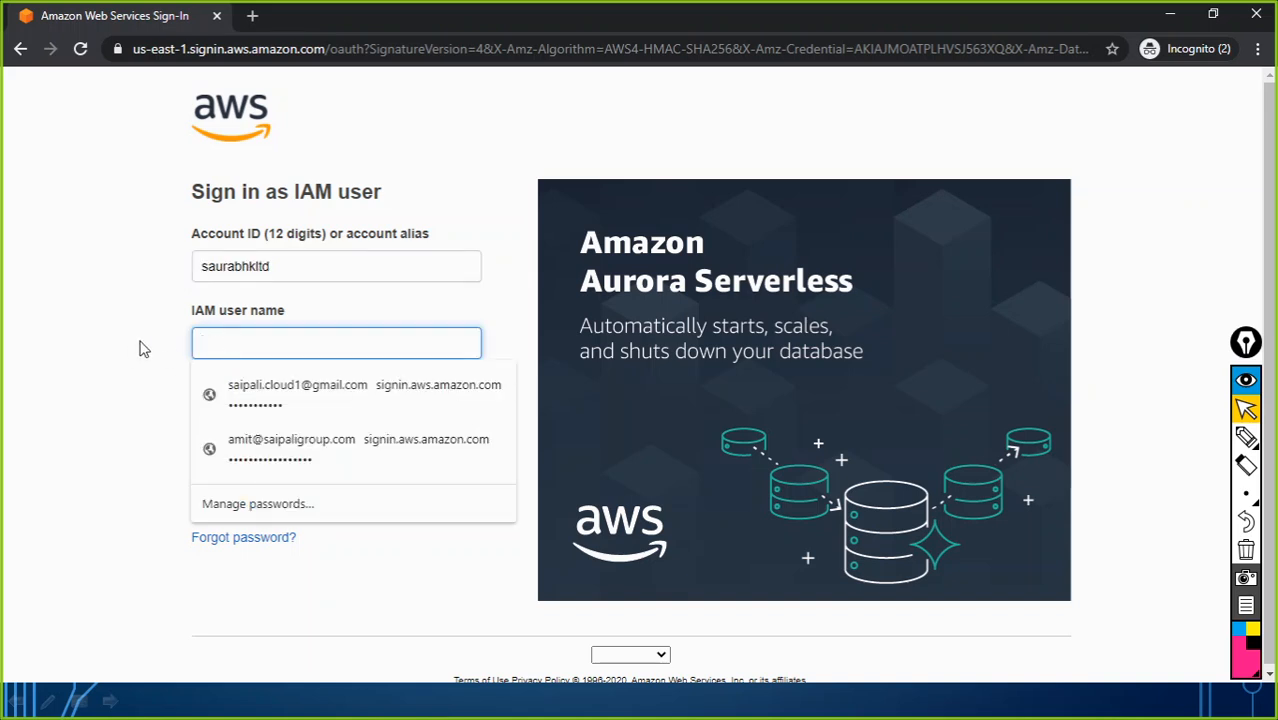
type("john")
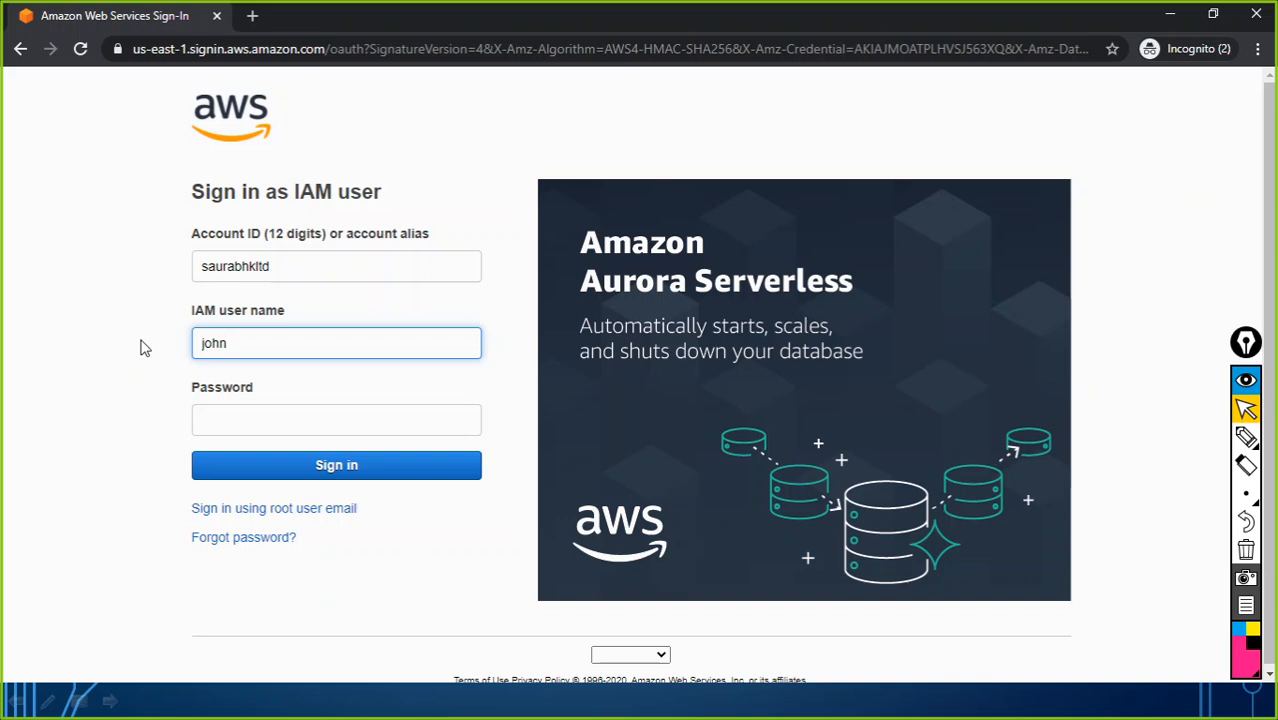
left_click(231, 427)
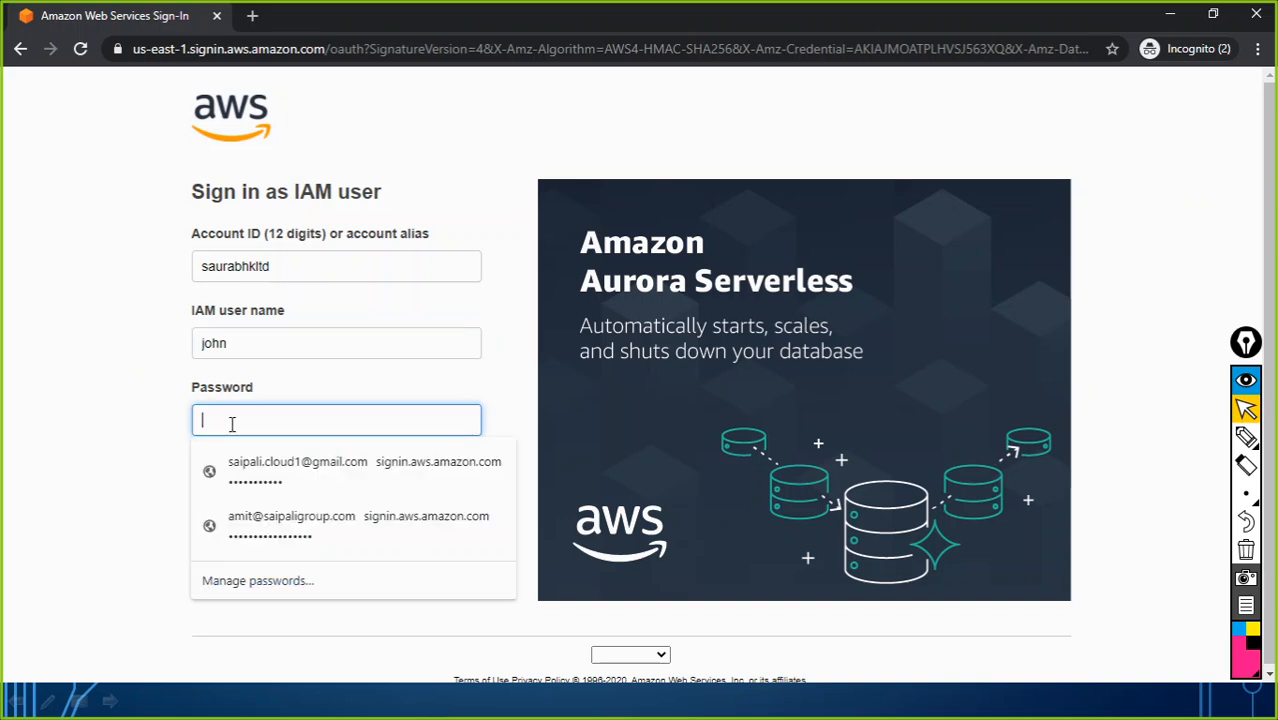
type("•")
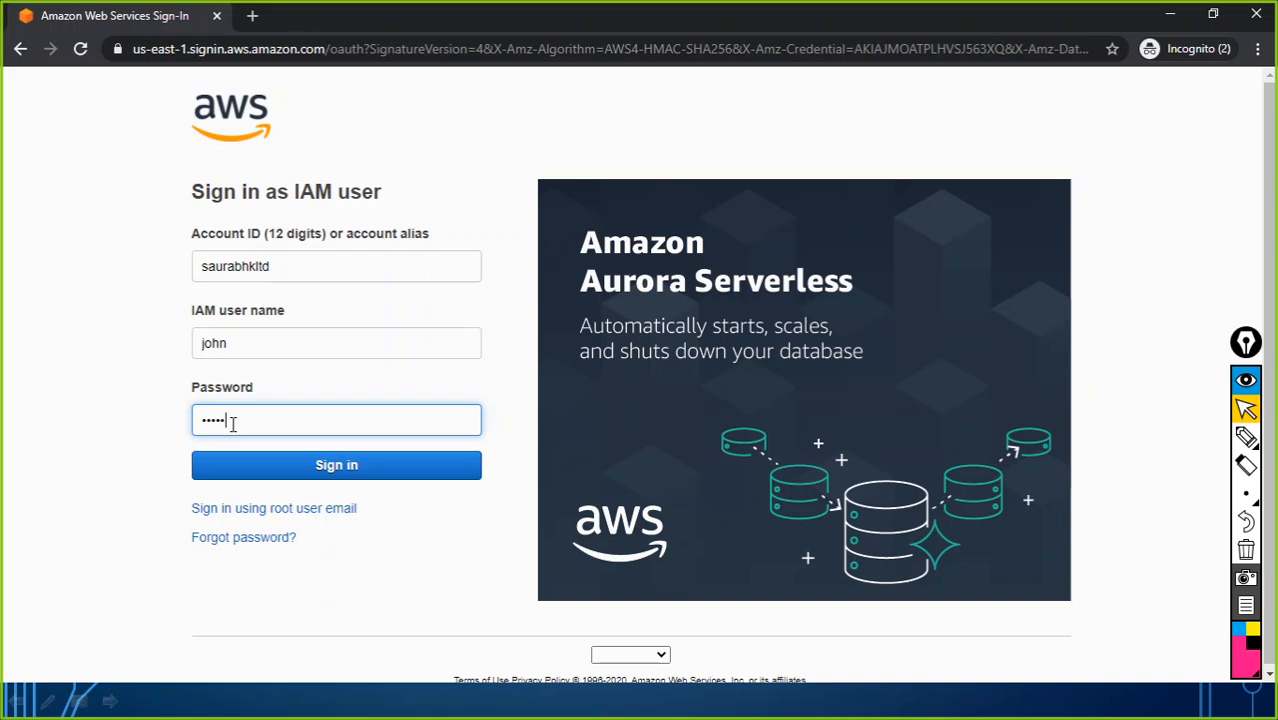
left_click(349, 467)
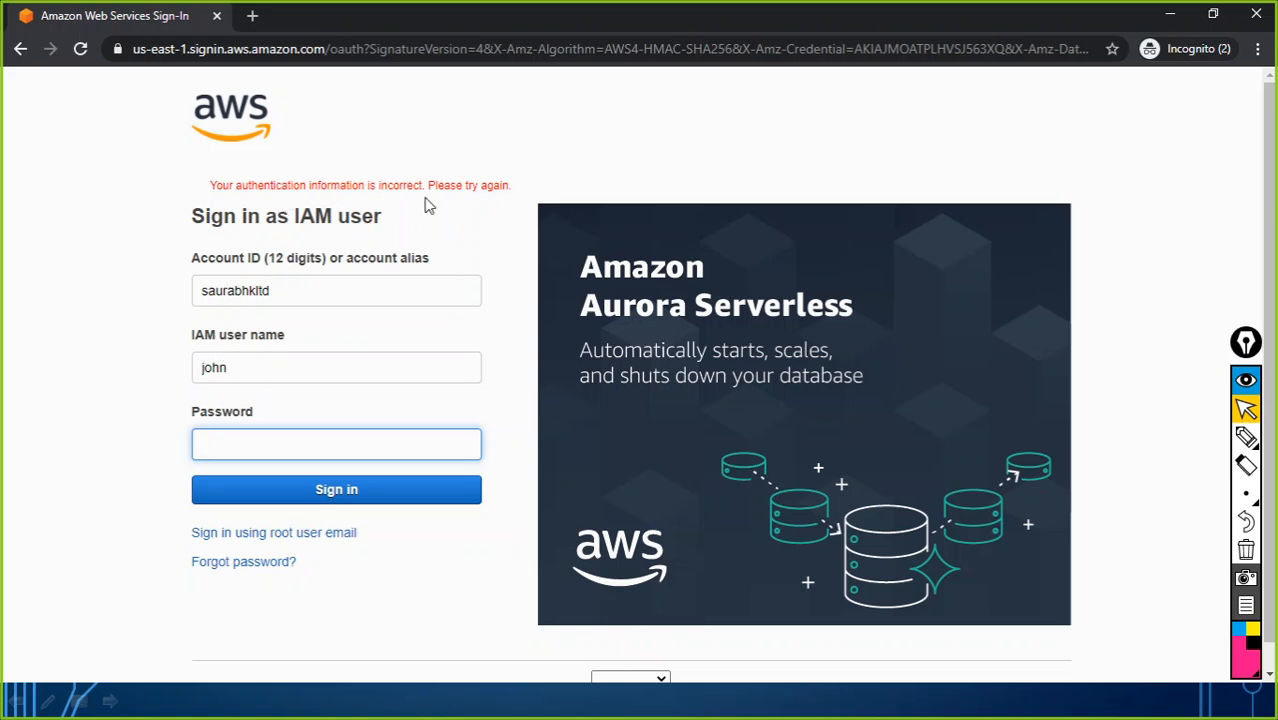
left_click(254, 446)
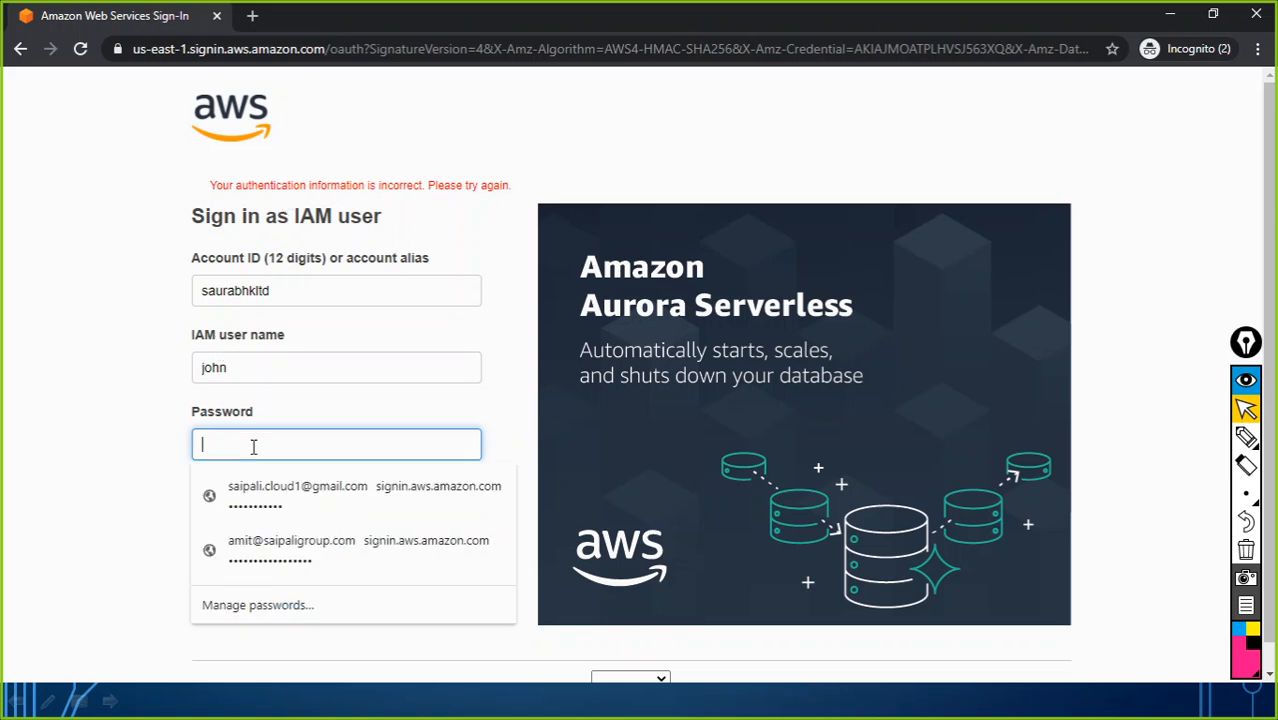
type("*")
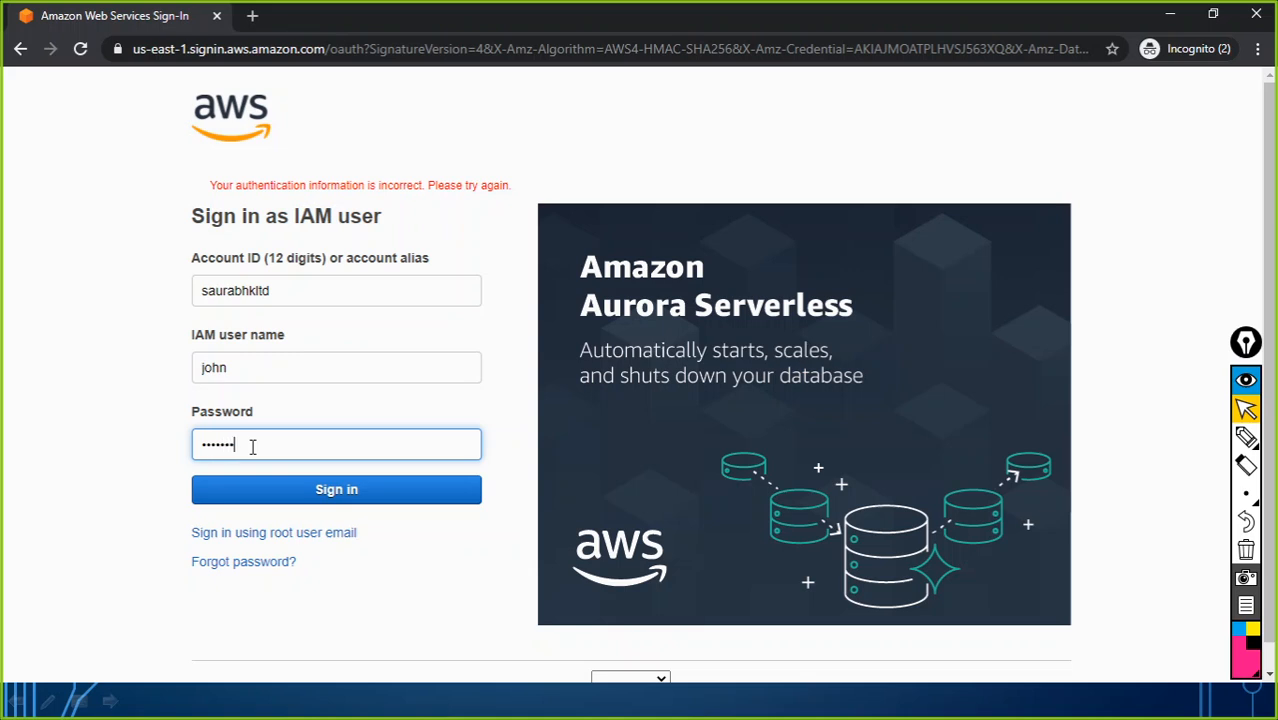
Step: Sign in as the new IAM user and browse the full AWS Services list
left_click(336, 494)
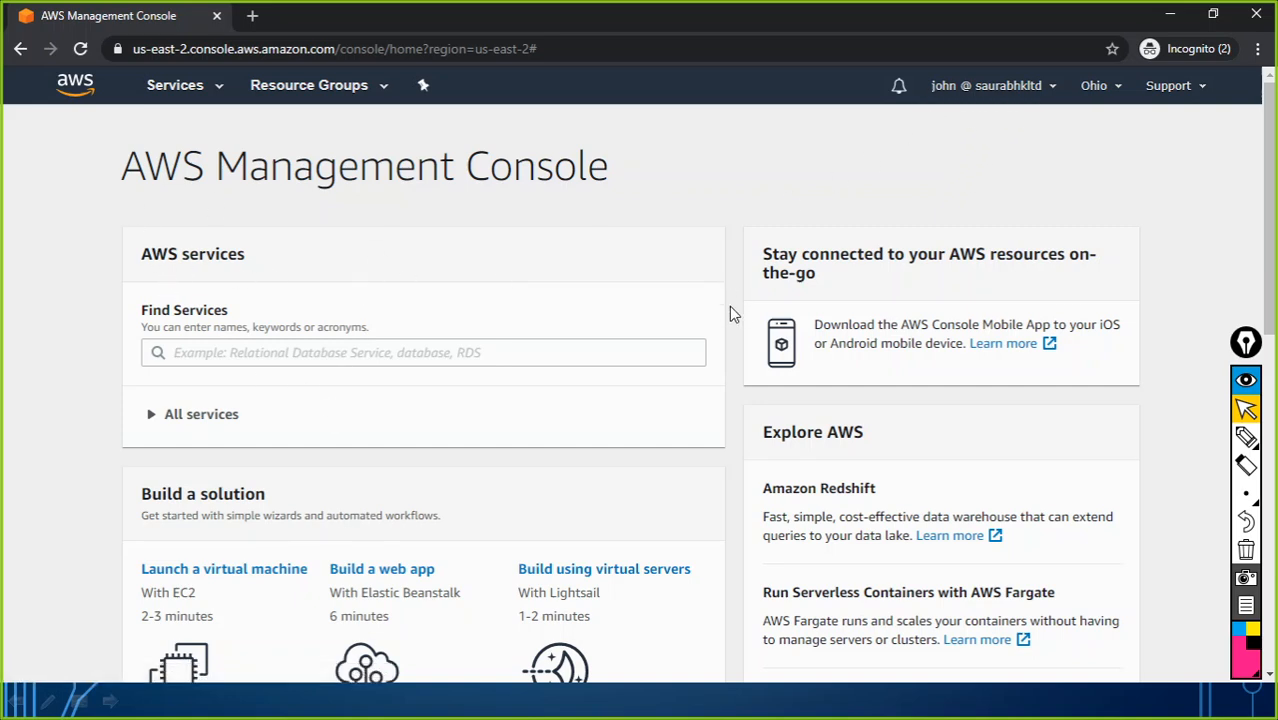
left_click(195, 93)
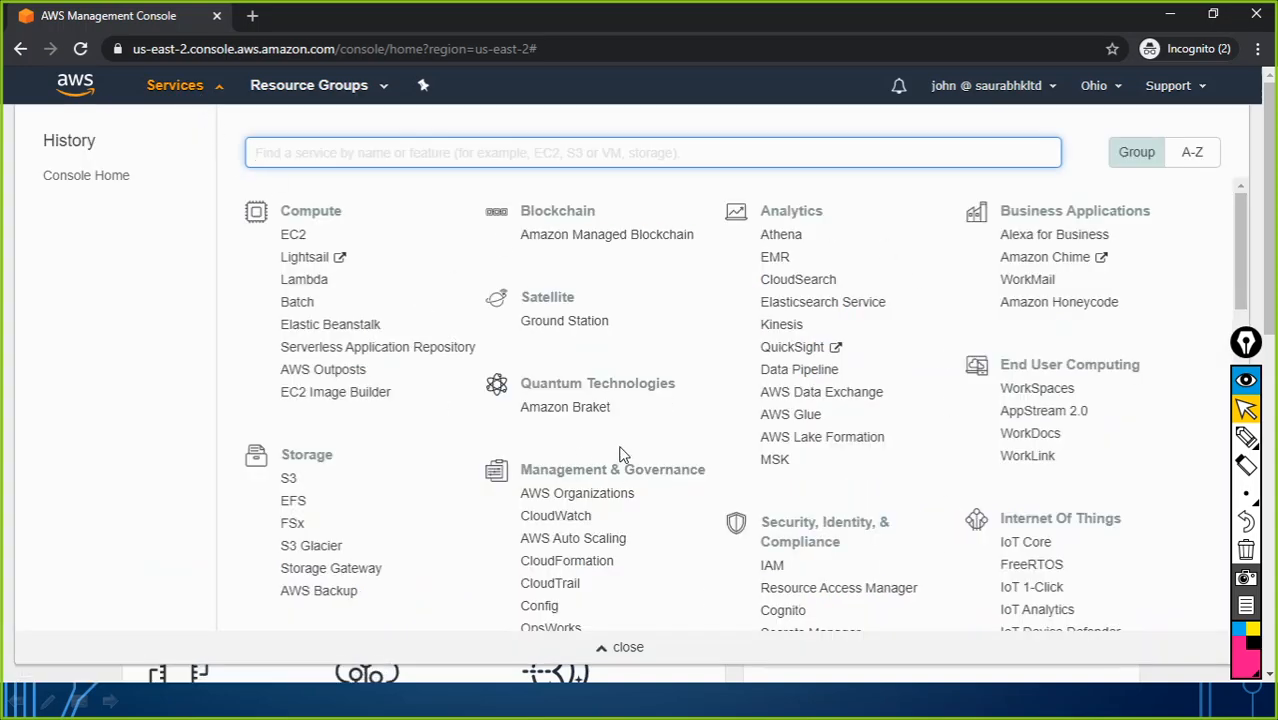
scroll(620, 452, "down", 5)
scroll(627, 457, "down", 5)
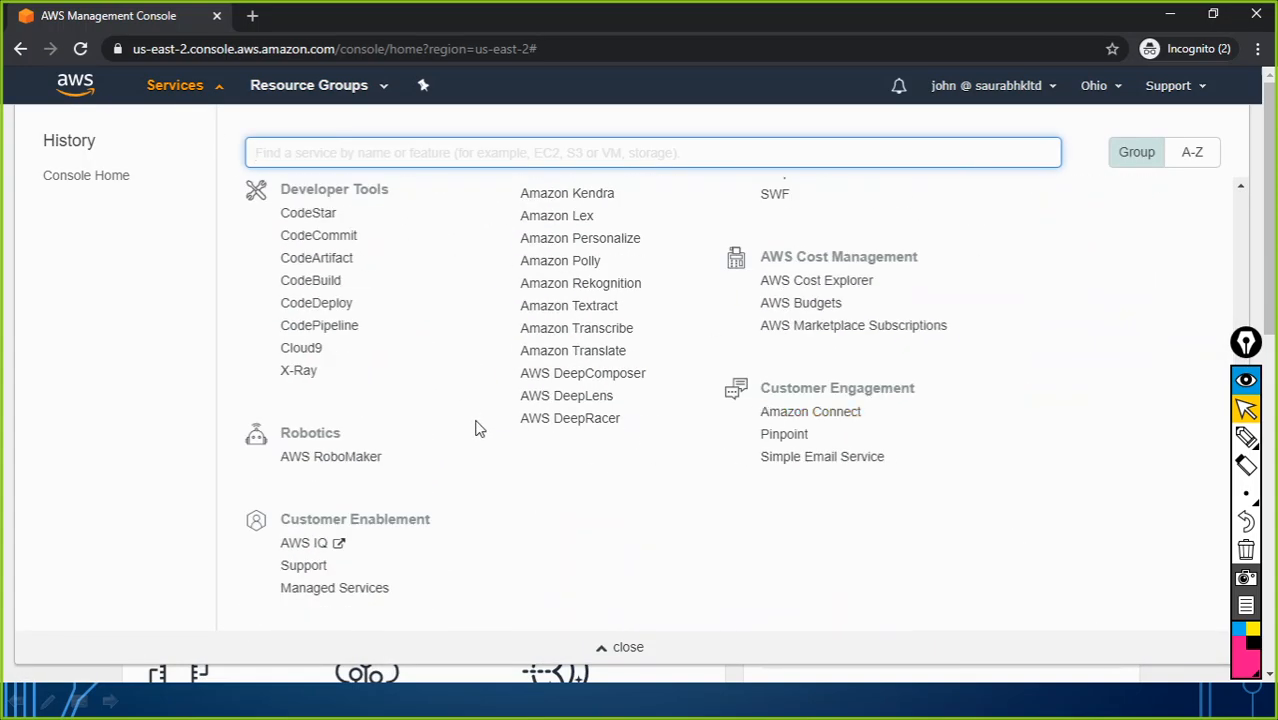
scroll(475, 425, "up", 7)
scroll(402, 354, "up", 5)
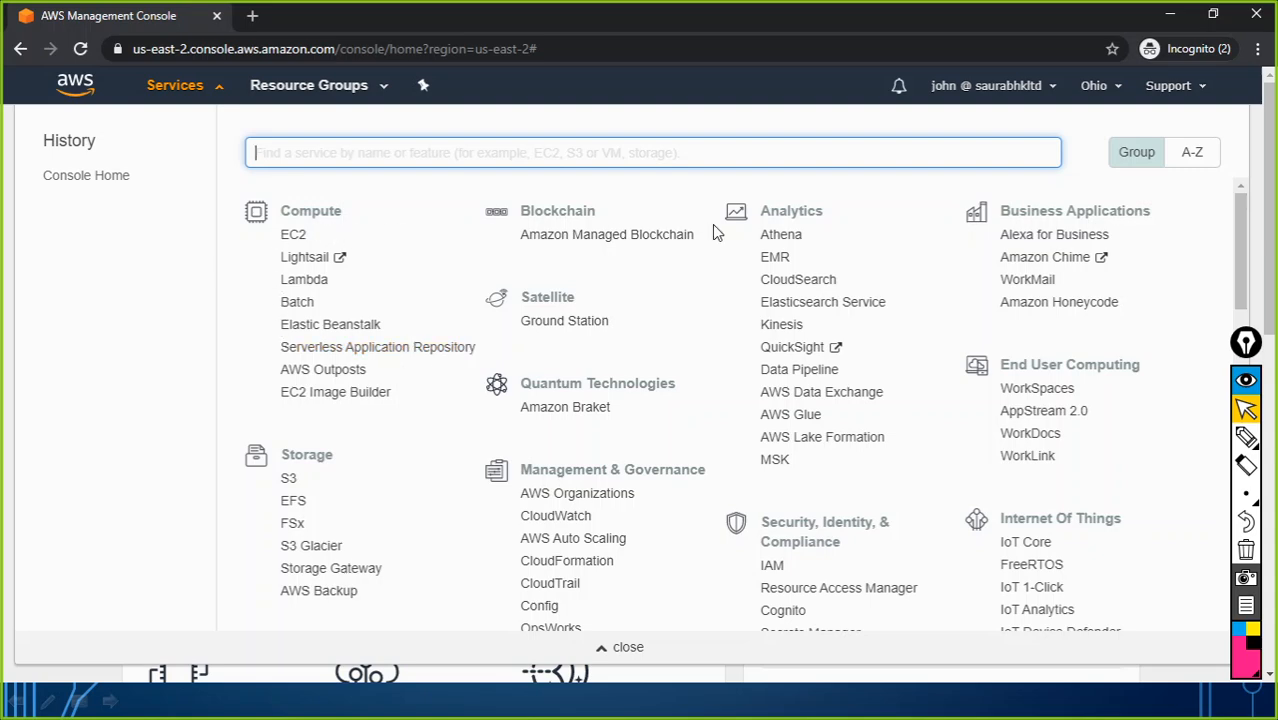
Step: In the notes, highlight the first user, their IT-Admin group, and IT-Admin's EC2 full access permission
key("alt+Tab")
key("Tab")
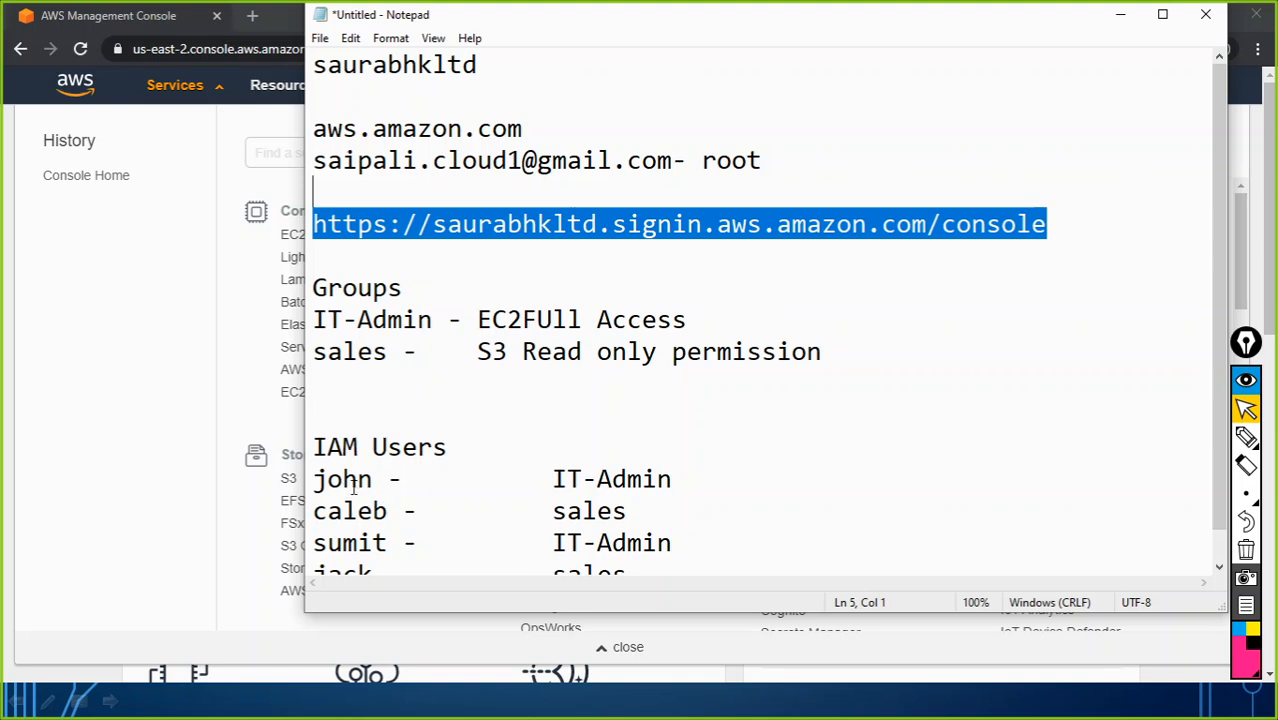
left_click_drag(373, 480, 314, 483)
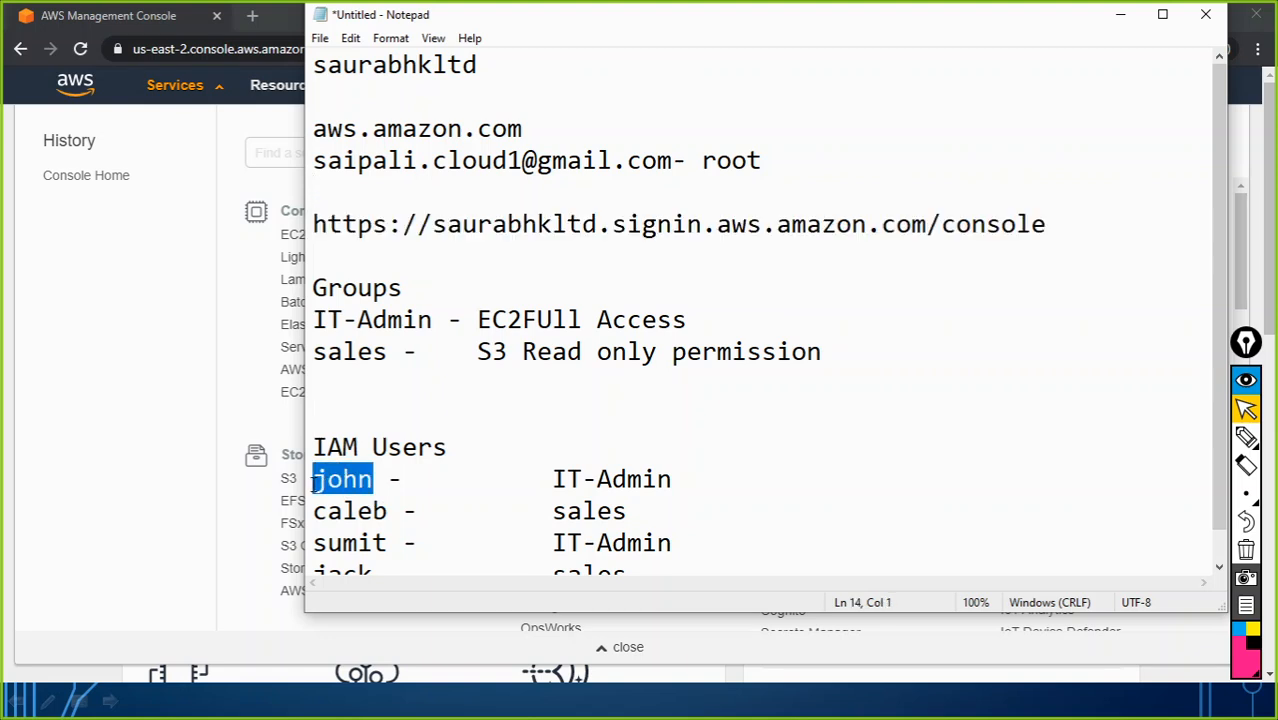
left_click_drag(551, 479, 677, 487)
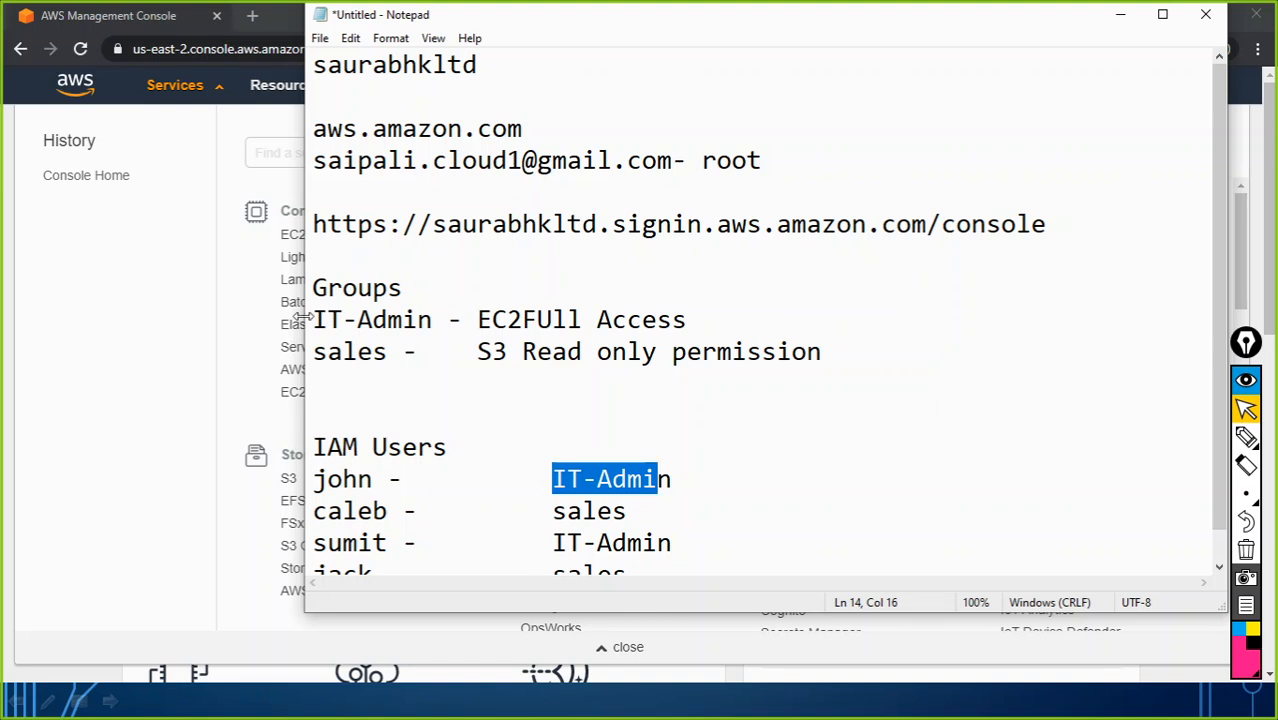
left_click_drag(313, 319, 433, 320)
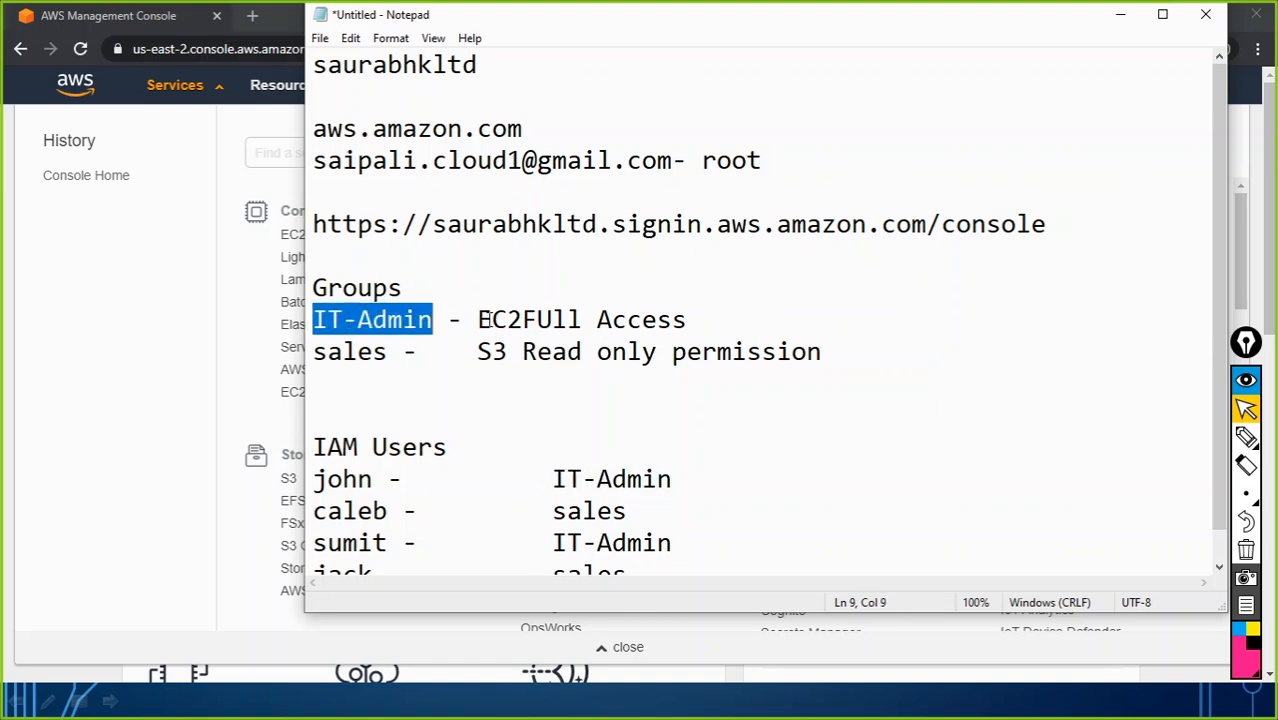
left_click_drag(476, 319, 694, 321)
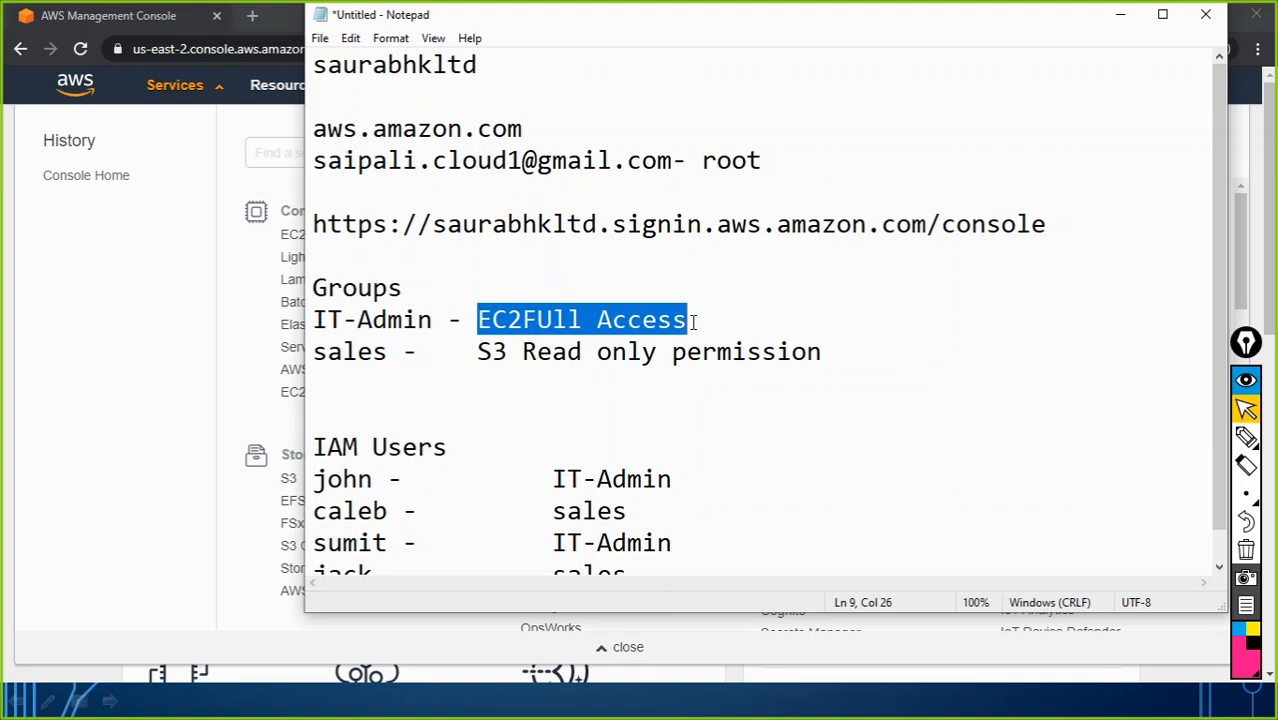
Step: Switch back to the signed-in AWS console window
key("alt+Tab")
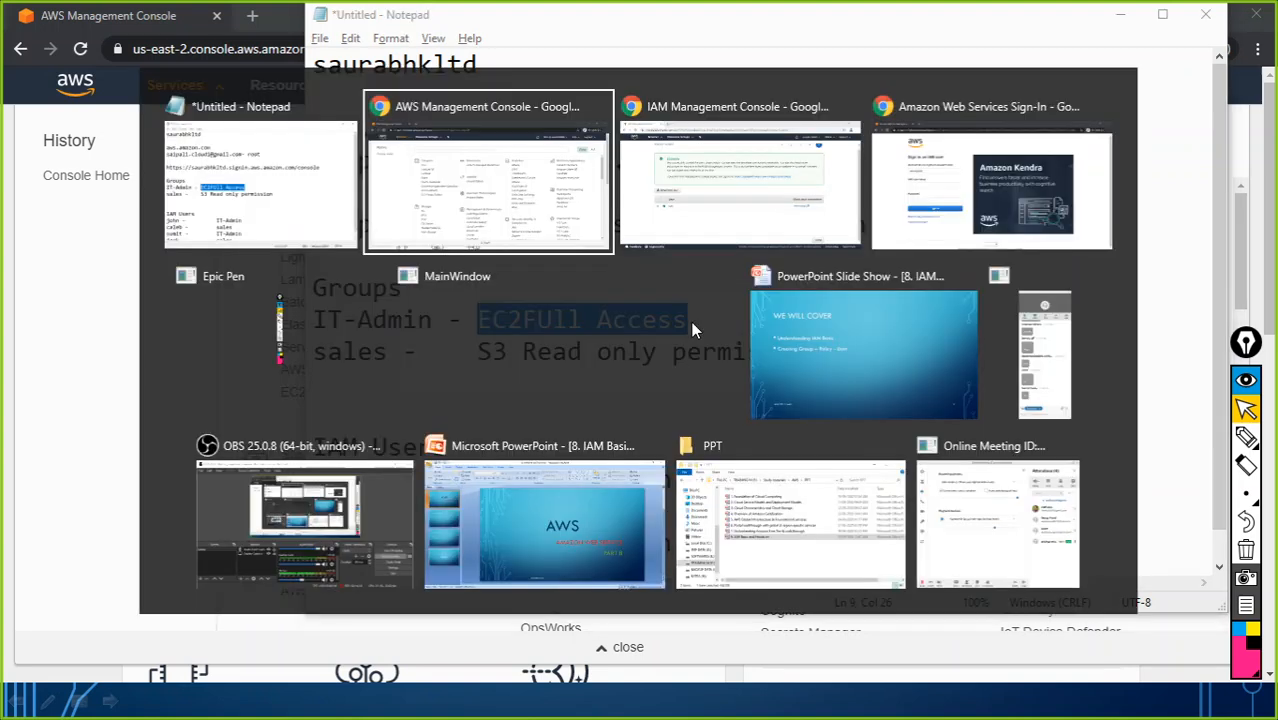
key("alt+Tab")
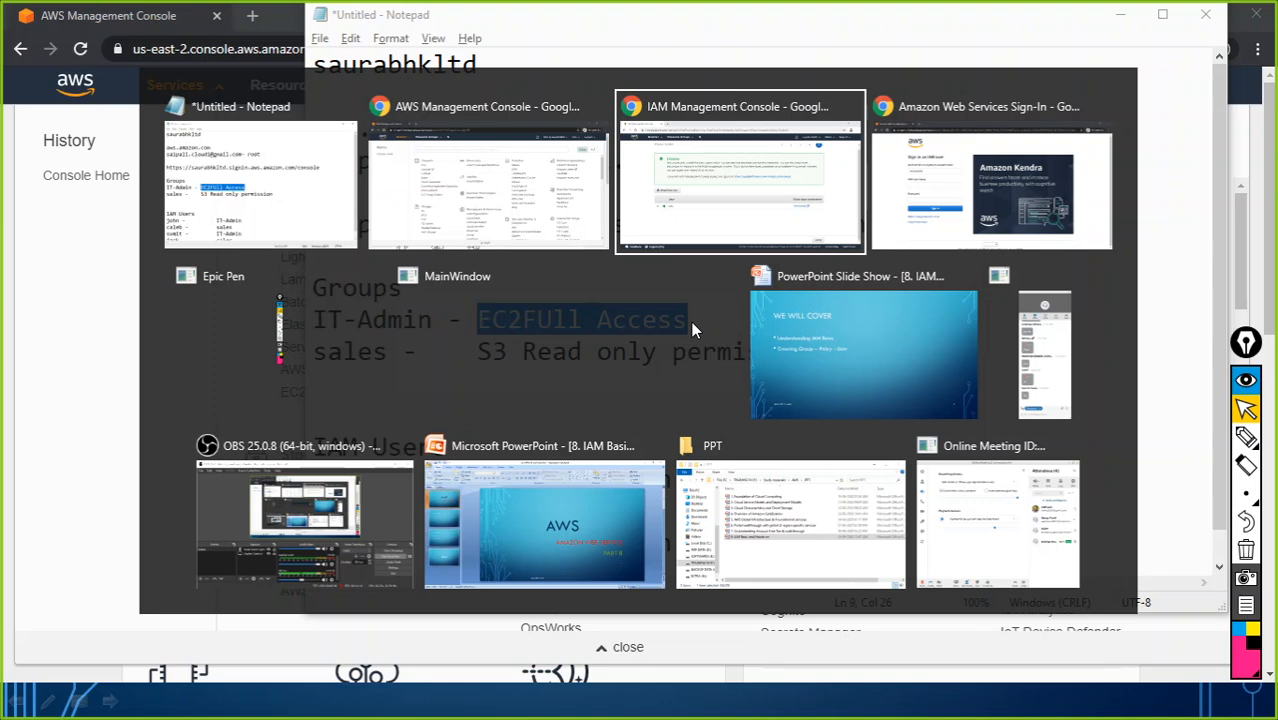
key("alt+Tab")
key("alt+Tab")
key("alt+Tab")
key("alt+Tab")
key("alt+Tab")
key("alt+Tab")
key("alt+Tab")
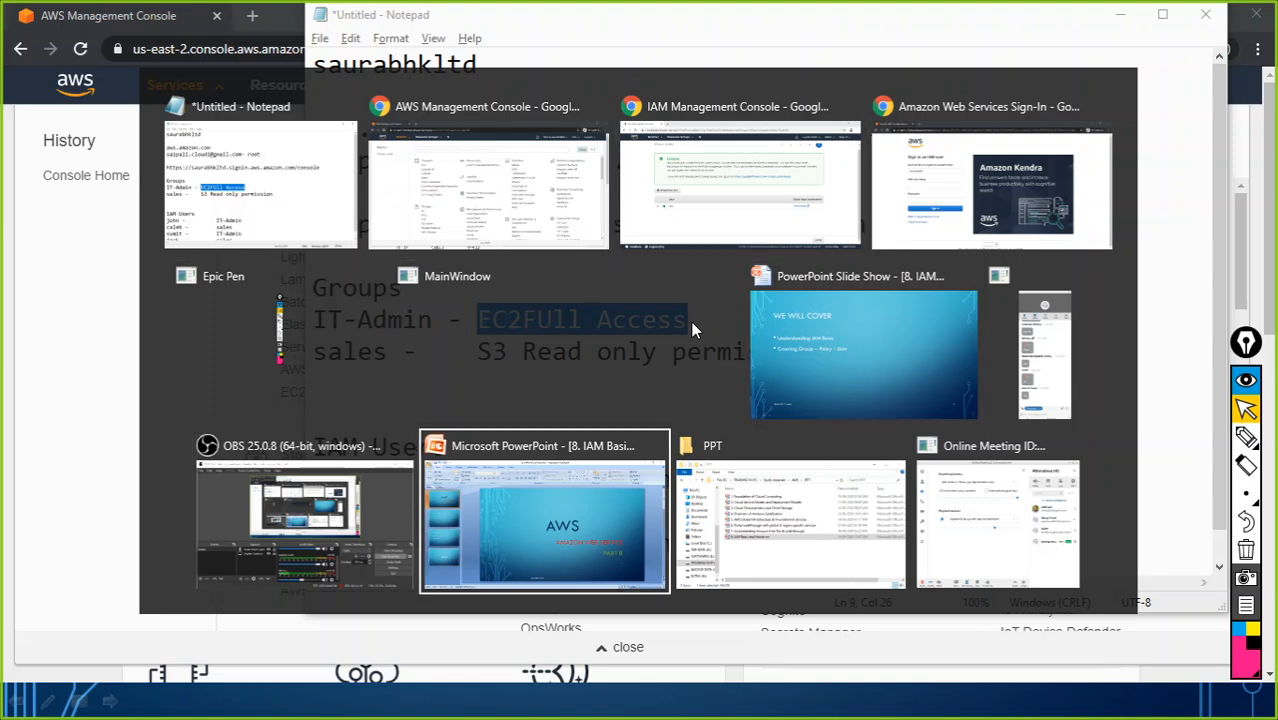
key("alt+Tab")
key("alt+Tab")
key("alt+Tab")
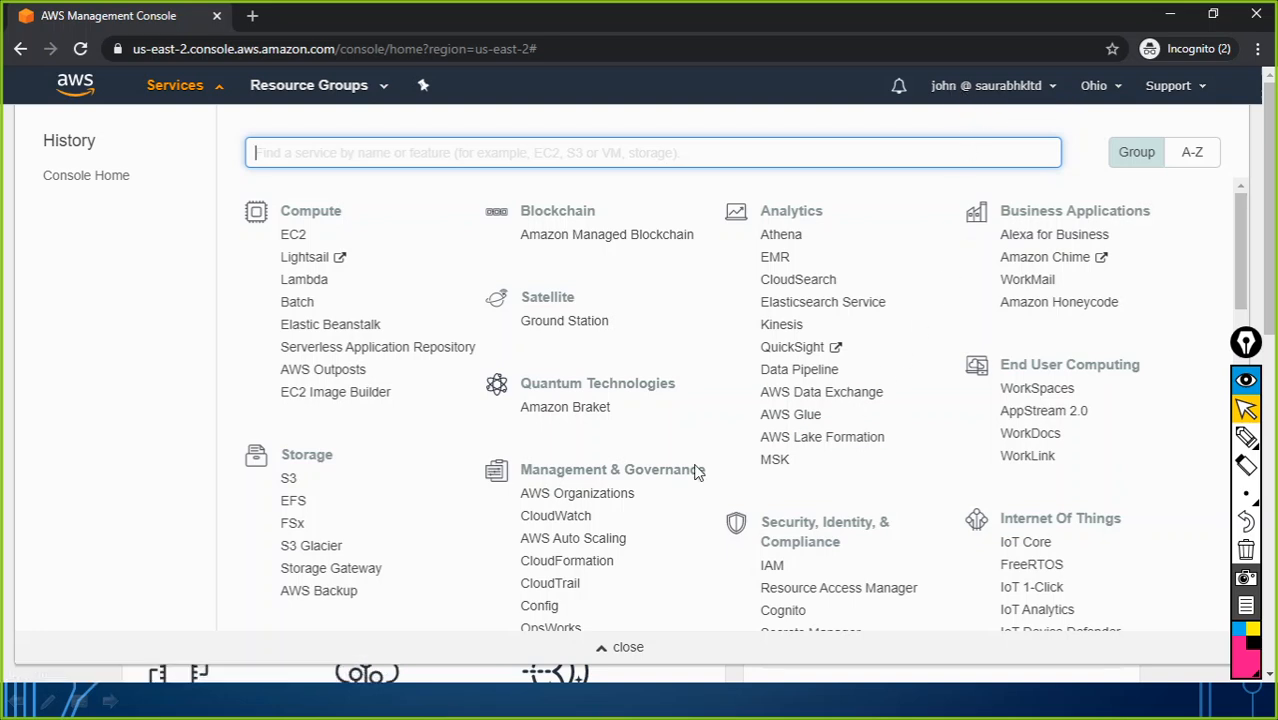
Step: Open IAM from the Services list, which shows not-authorized errors for account summary and aliases
scroll(964, 514, "down", 3)
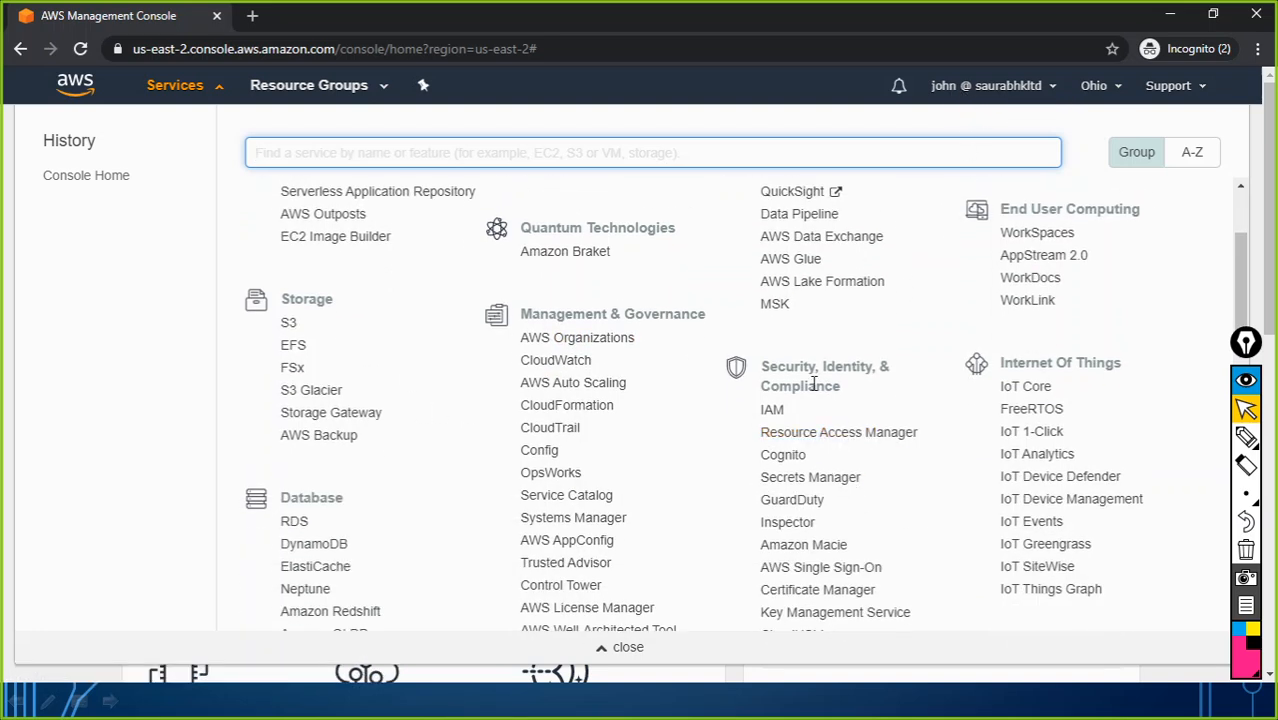
left_click(774, 410)
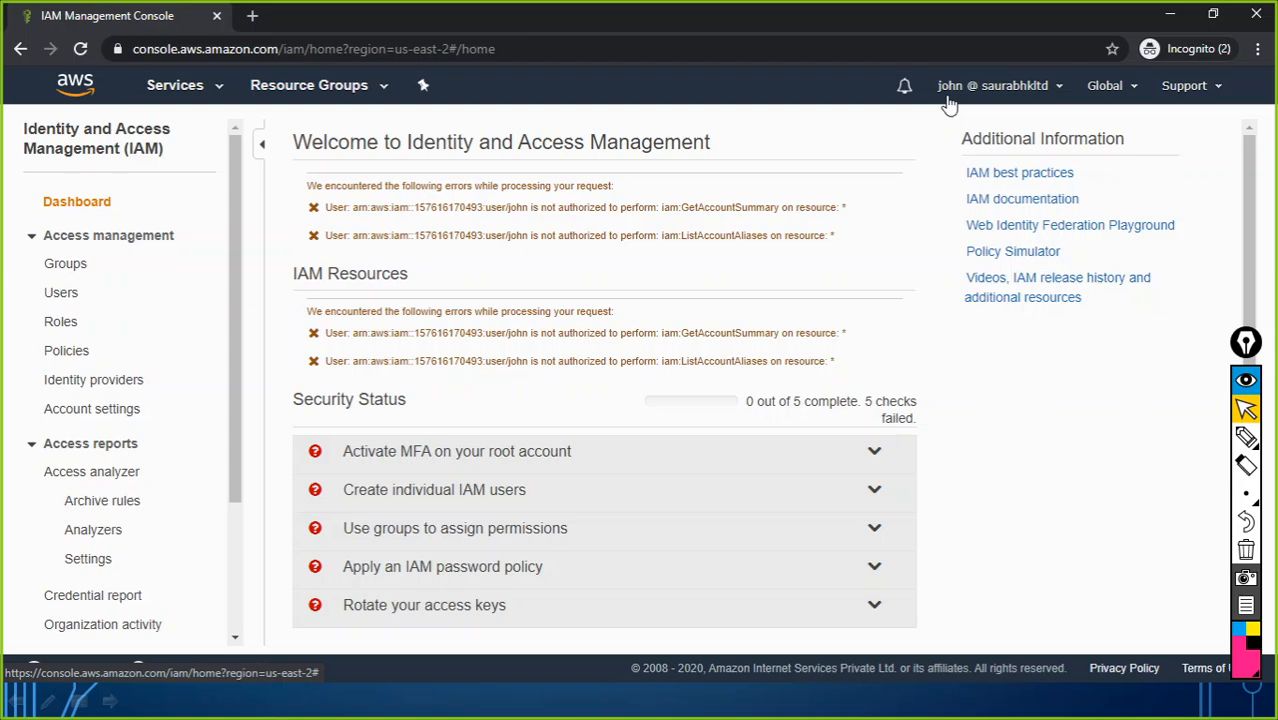
Step: Open EC2 from Services and start the Launch instance wizard
left_click(220, 90)
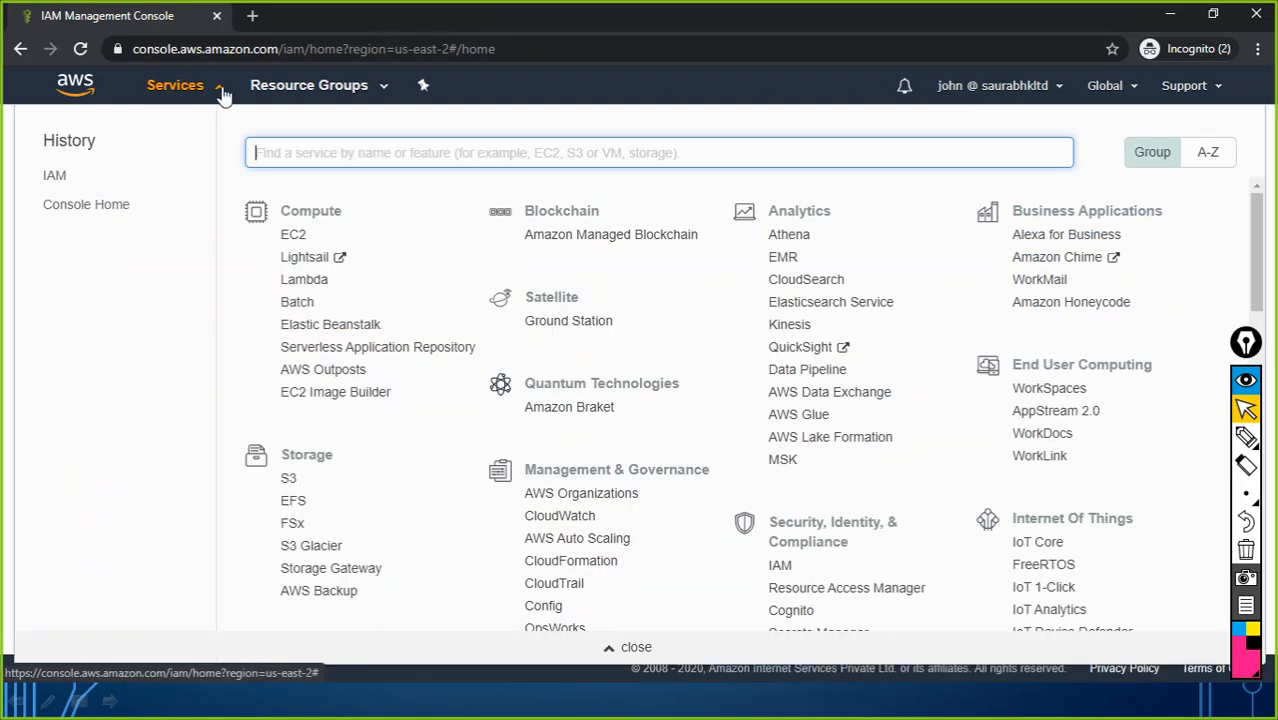
left_click(293, 237)
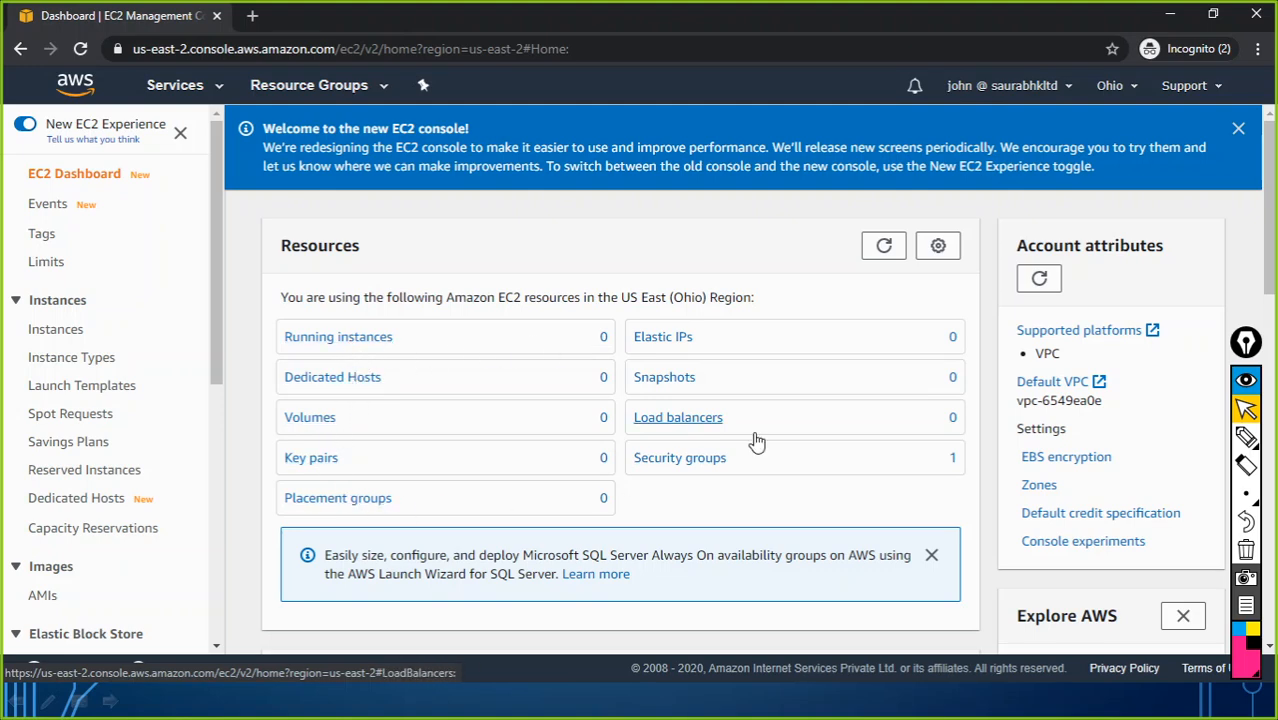
scroll(520, 457, "down", 5)
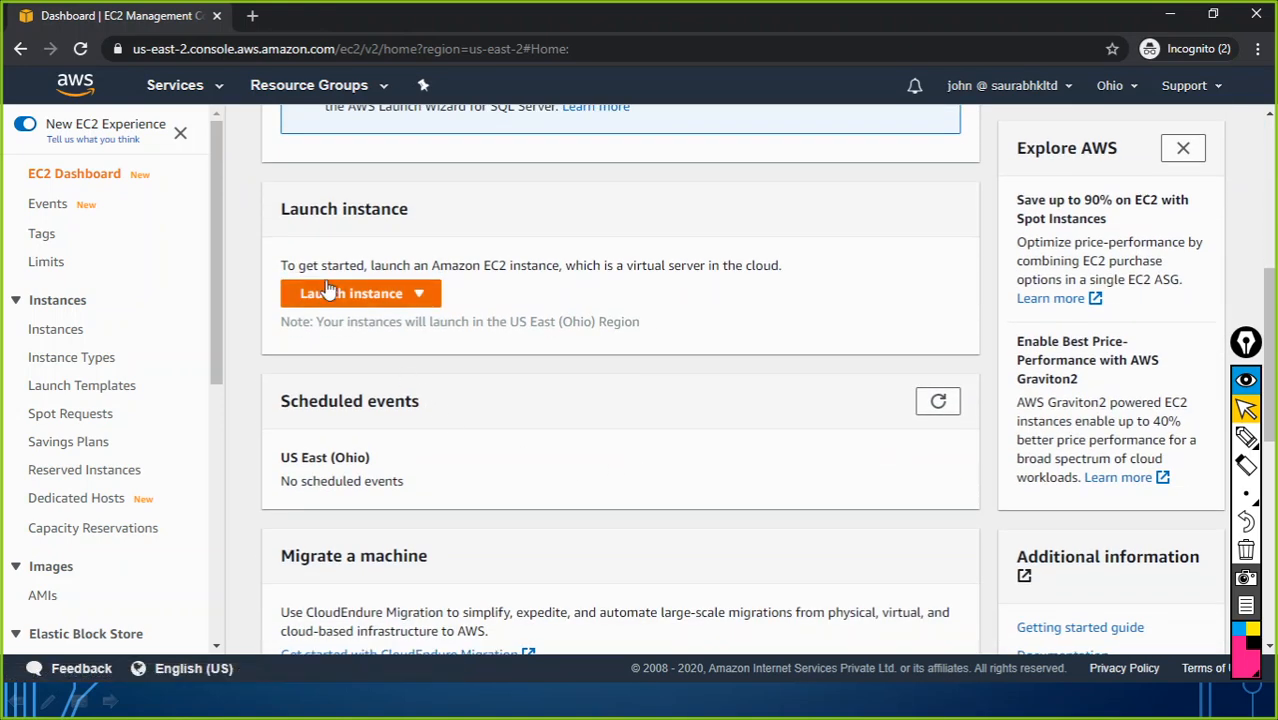
left_click(377, 296)
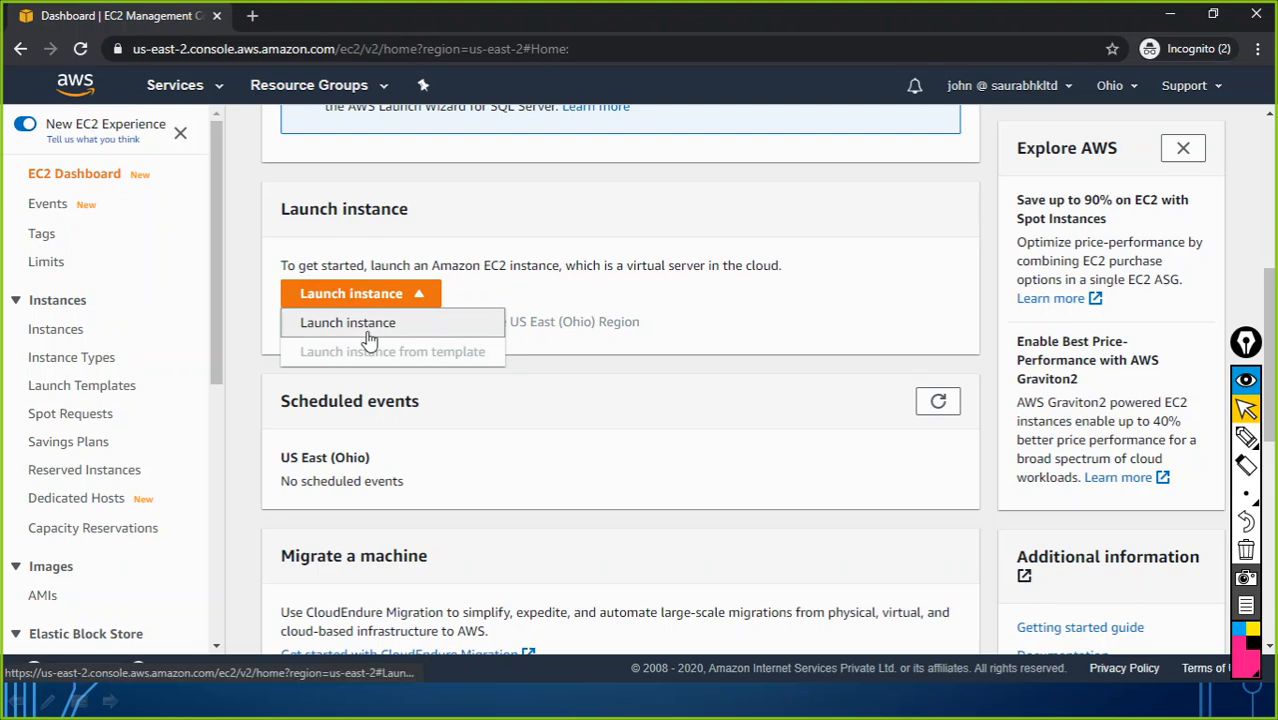
left_click(368, 324)
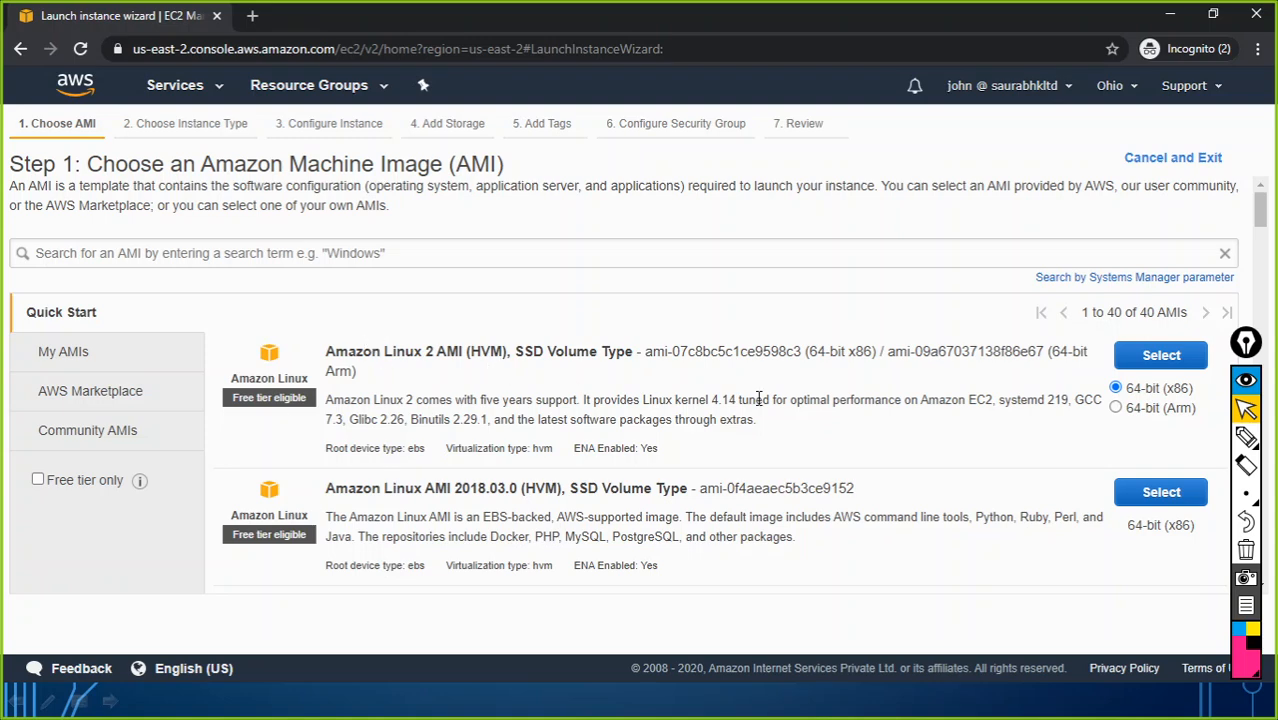
Step: Select the Amazon Linux 2 AMI and continue to Configure Instance Details, leaving the region unchanged
left_click(1155, 357)
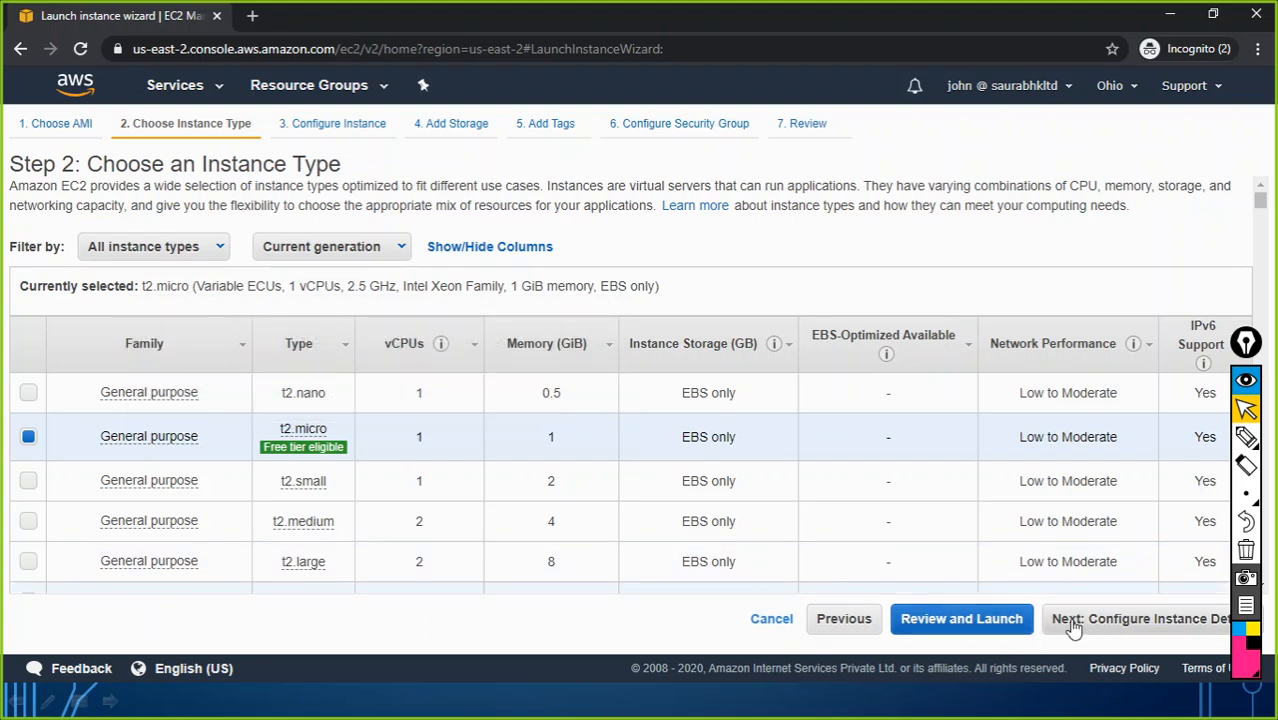
left_click(1073, 627)
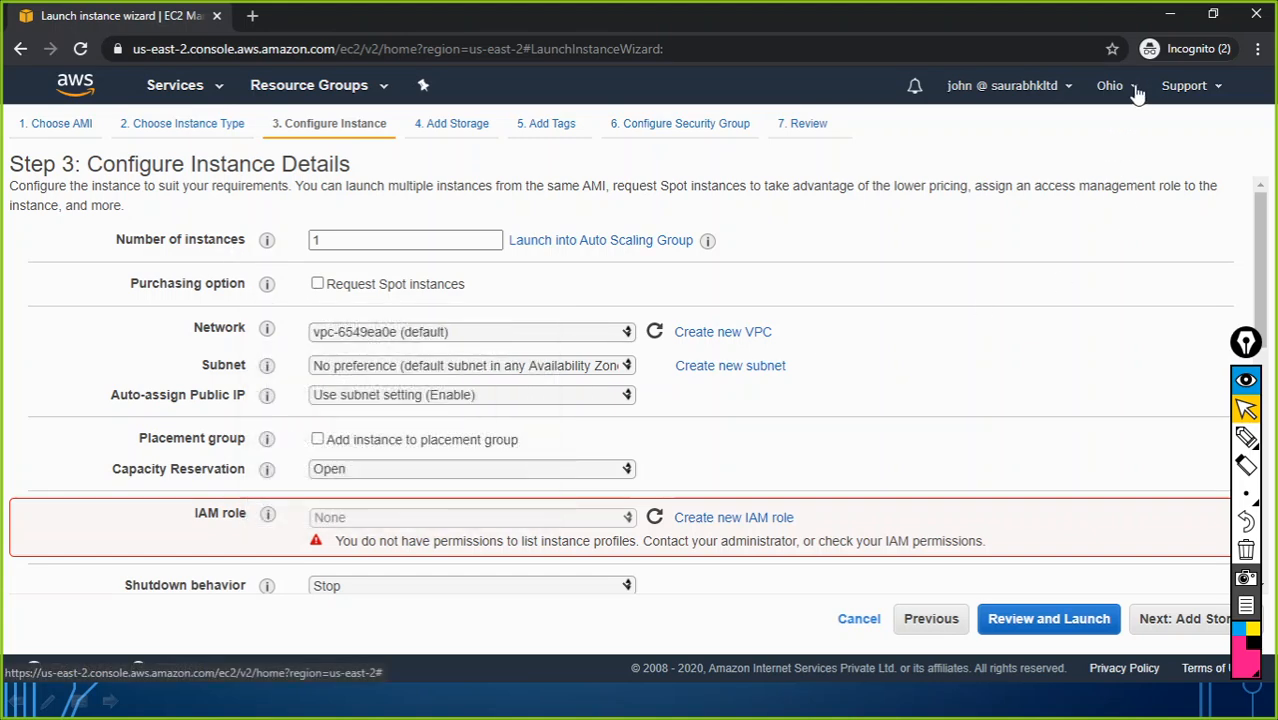
left_click(1133, 88)
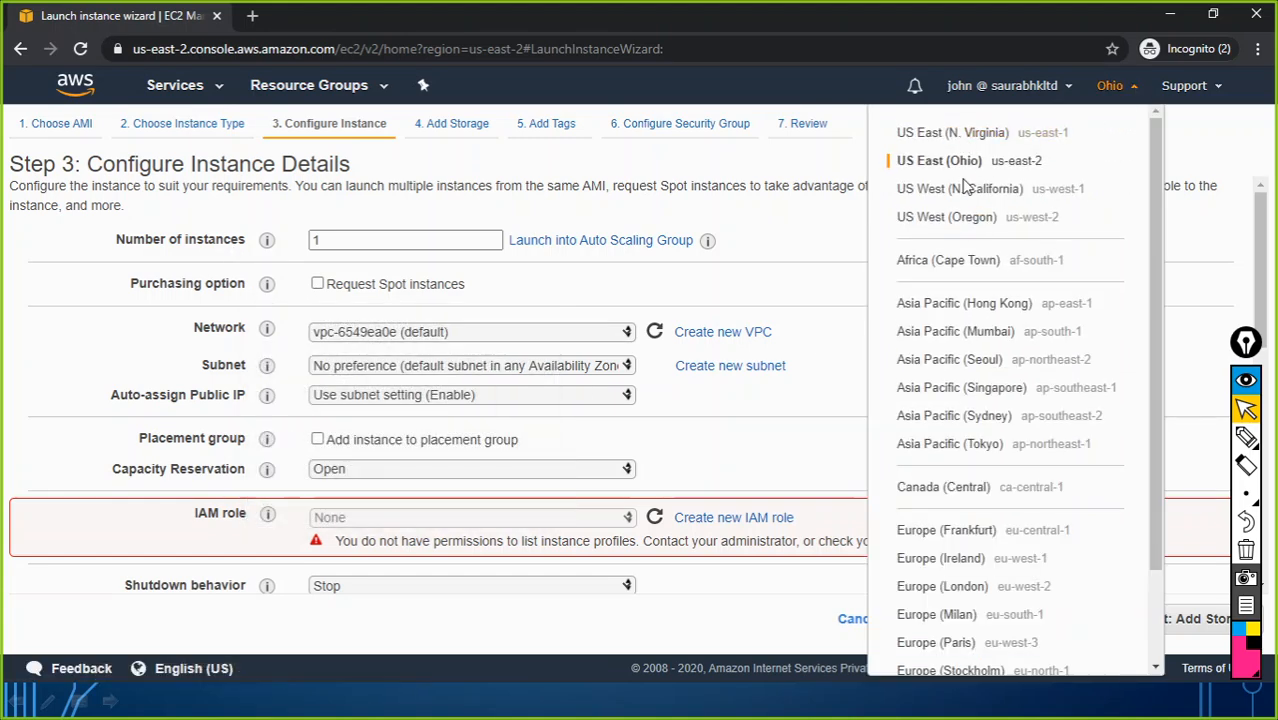
left_click(712, 291)
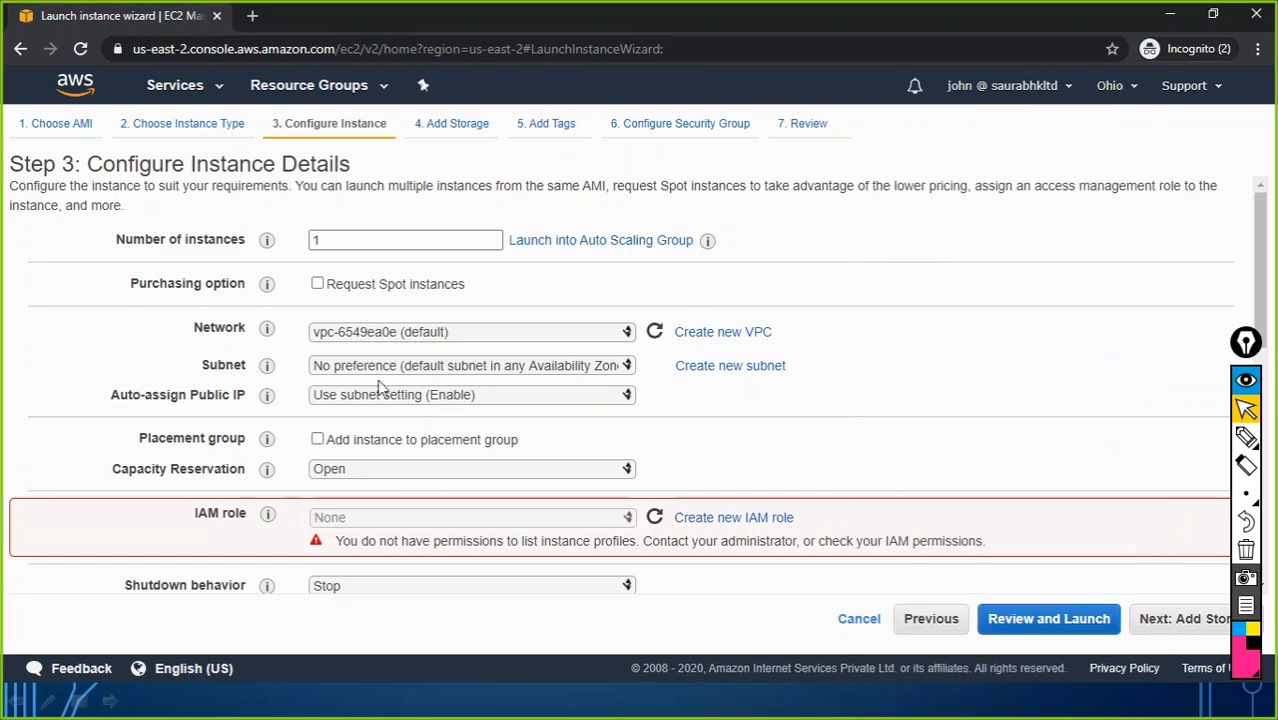
Step: Place the instance in subnet-6964af02 (us-east-2a) and review the remaining instance details
left_click(628, 368)
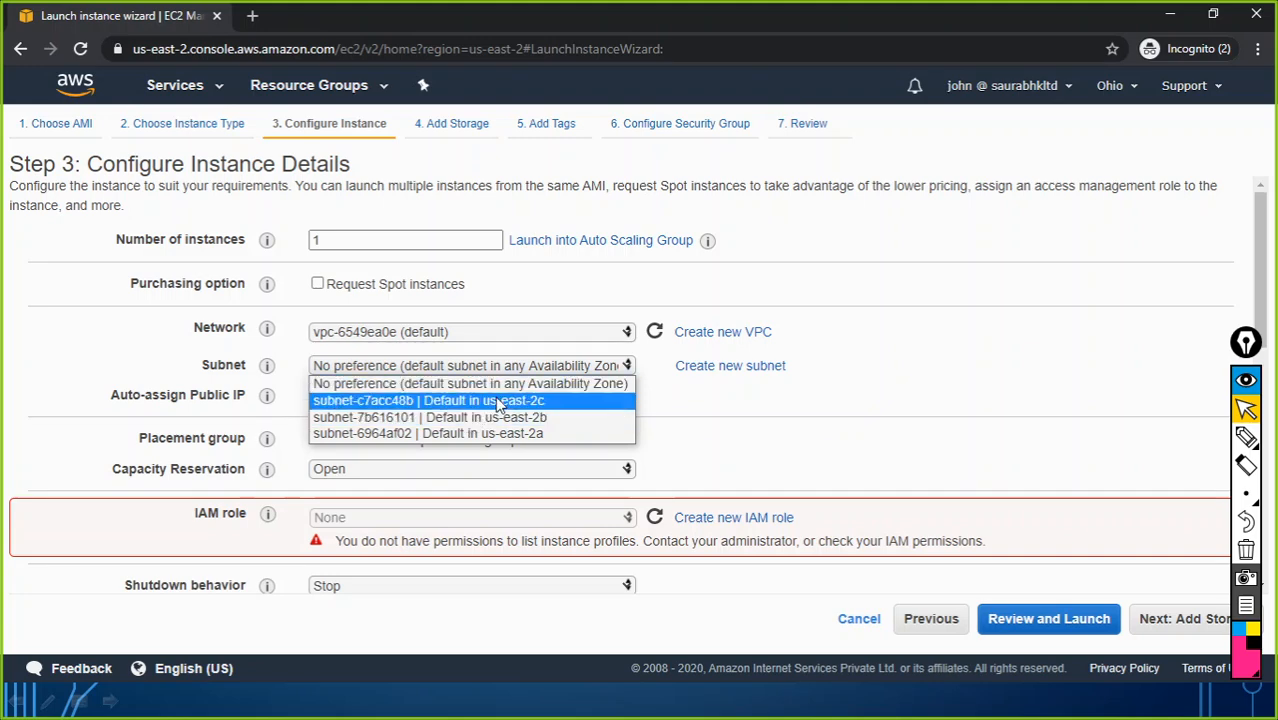
left_click(494, 433)
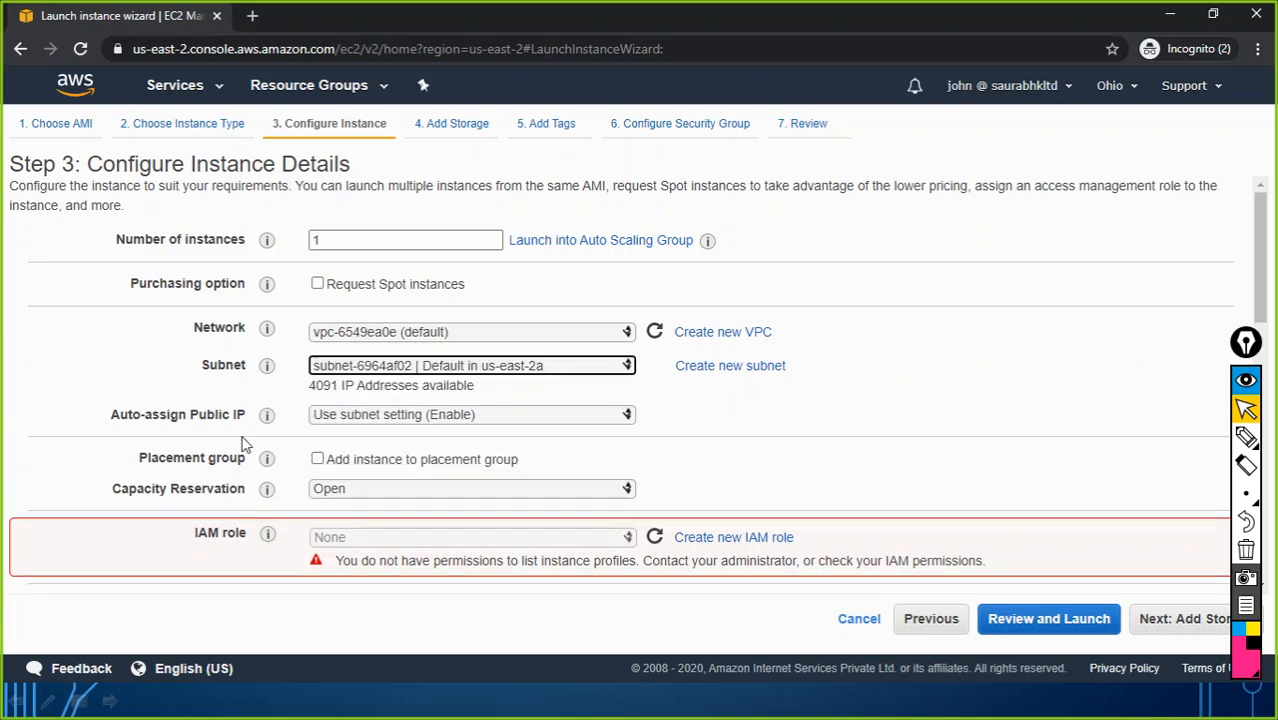
scroll(545, 456, "down", 3)
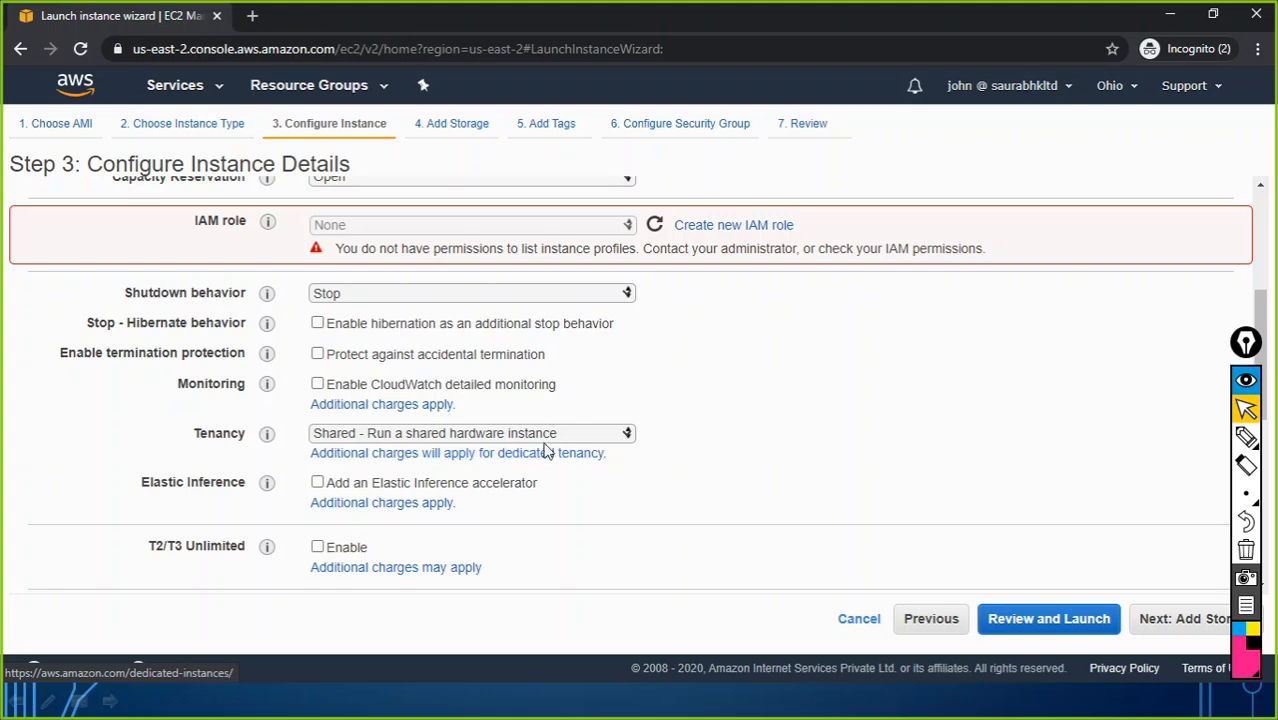
scroll(568, 451, "down", 3)
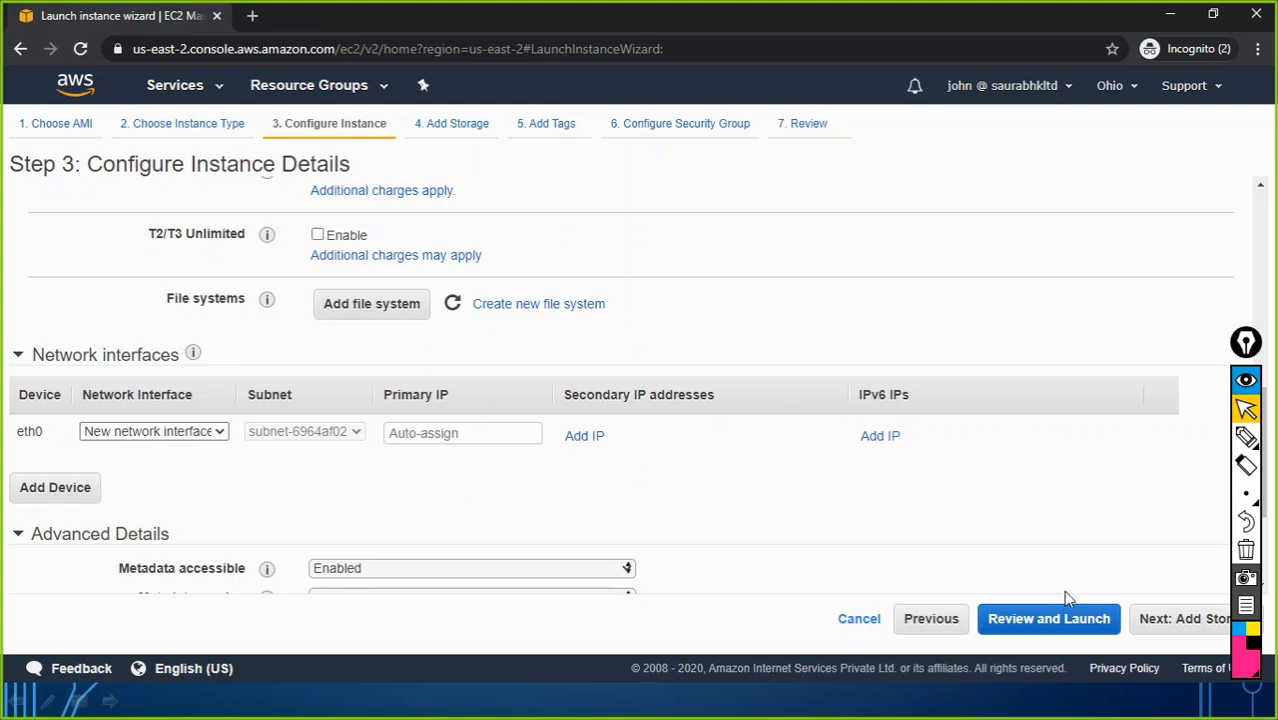
scroll(876, 448, "up", 5)
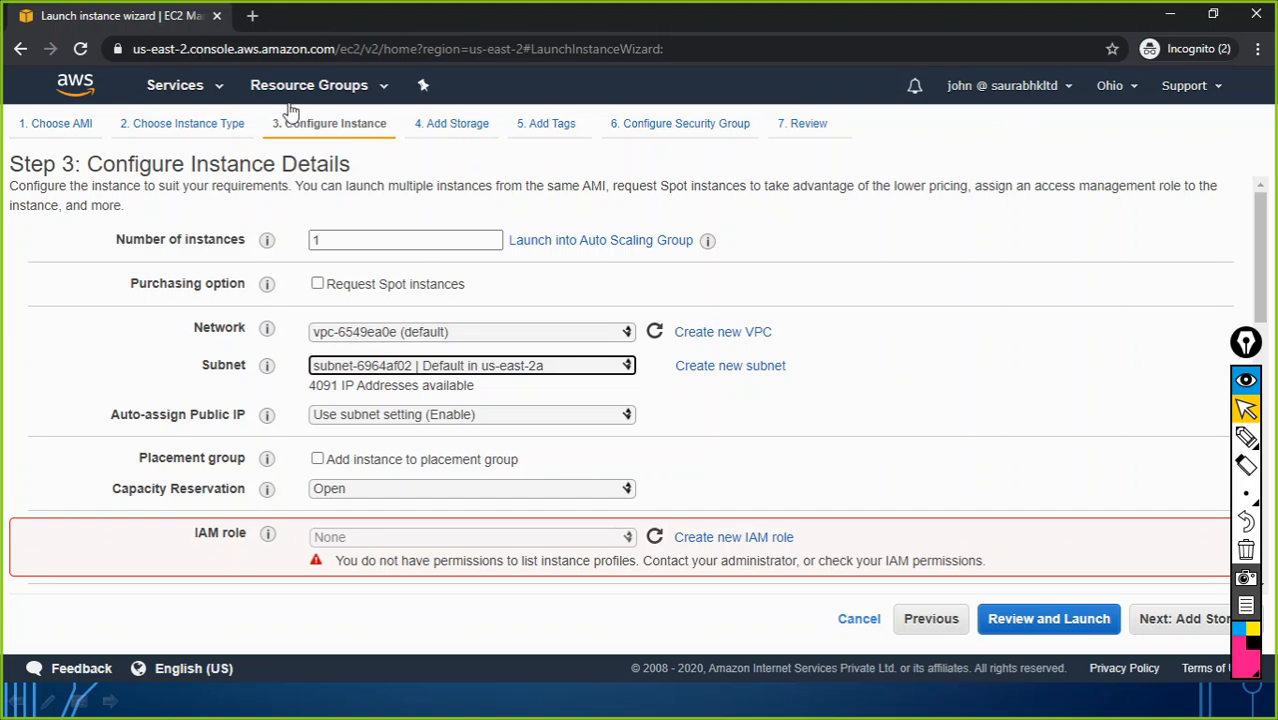
Step: Open S3, highlight its Access Denied bucket-listing error, and switch to the Notepad notes
left_click(197, 90)
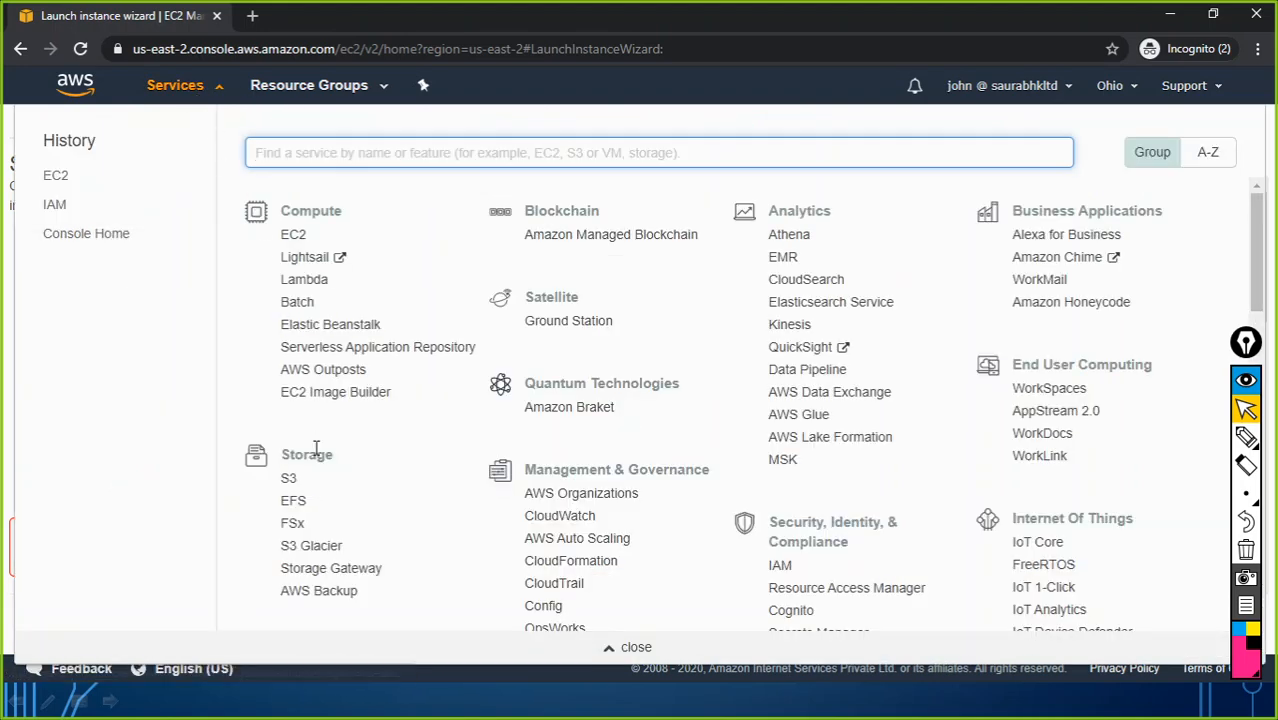
left_click(288, 480)
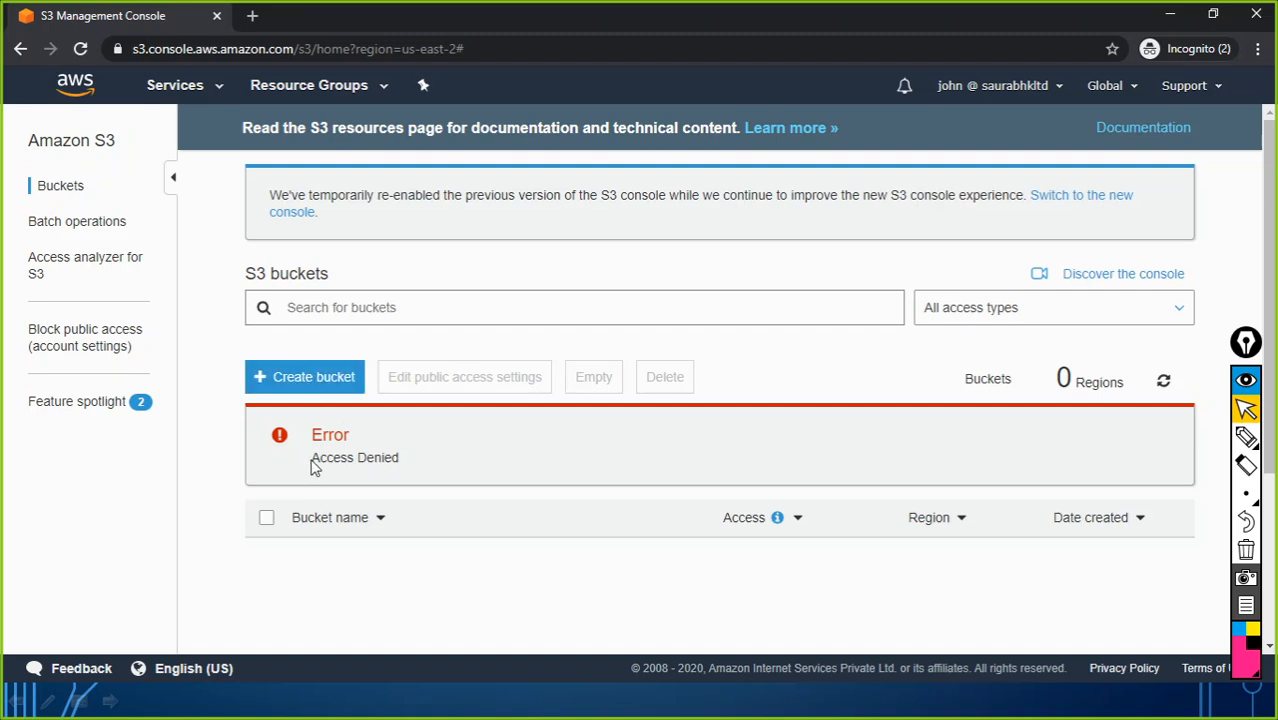
left_click_drag(318, 457, 401, 462)
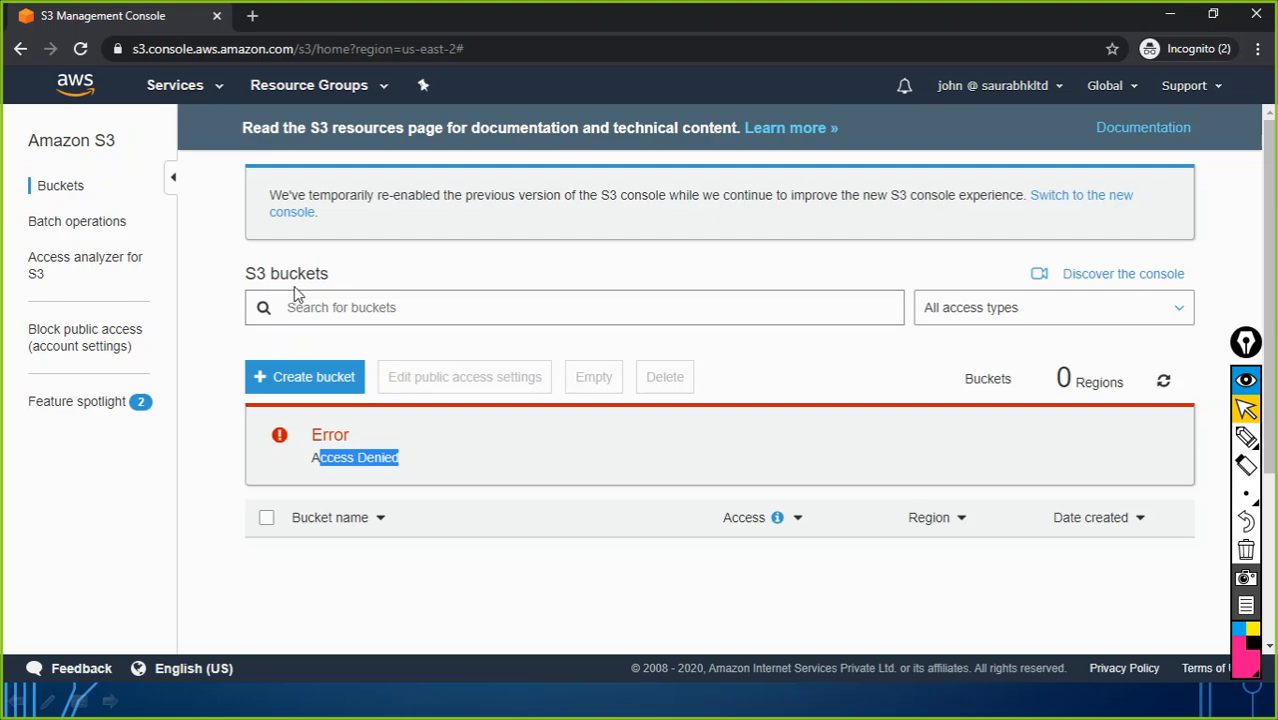
key("alt+Tab")
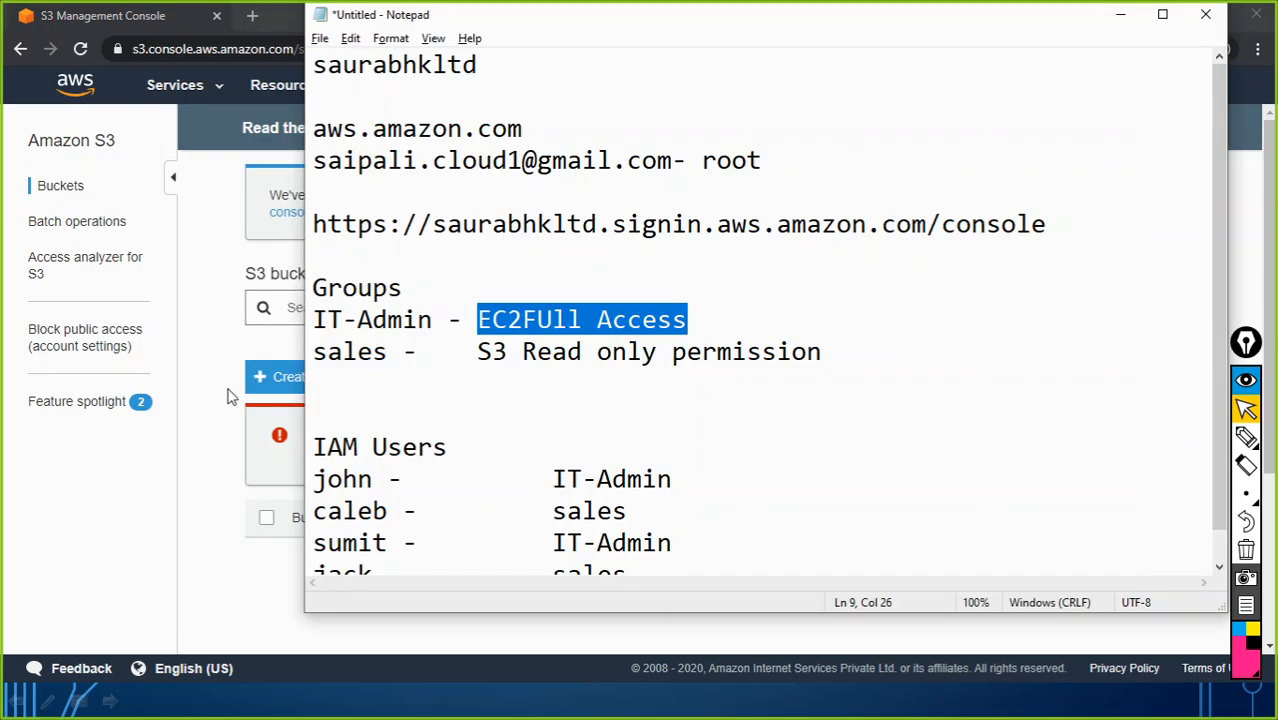
Step: Highlight the IT-Admin group permission and each user's group assignment, then minimize Notepad
left_click_drag(552, 477, 709, 486)
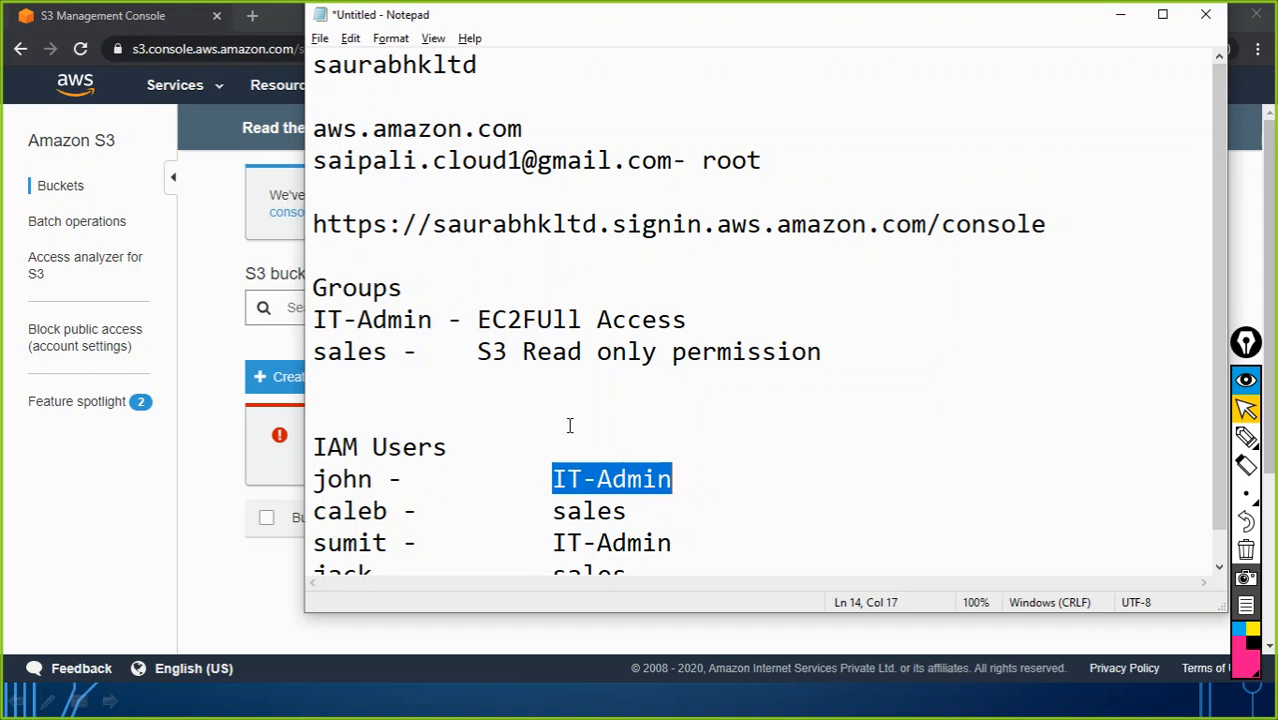
left_click_drag(313, 320, 522, 319)
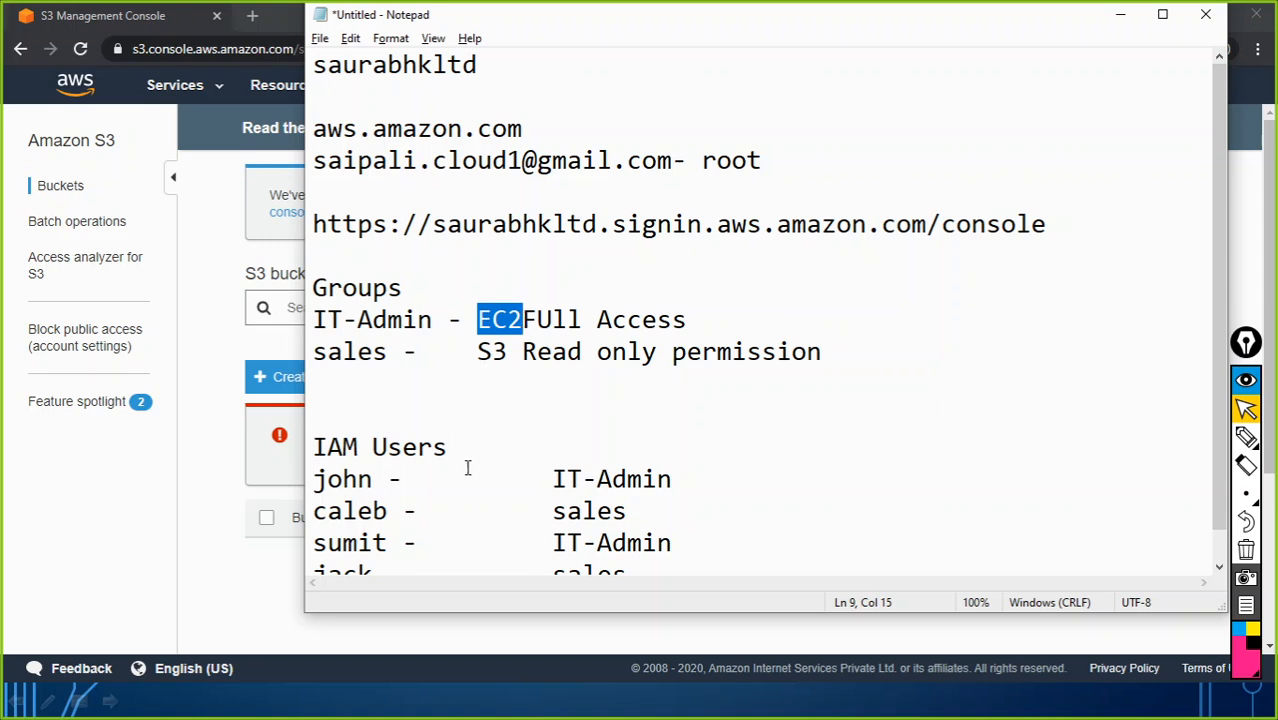
scroll(424, 516, "down", 1)
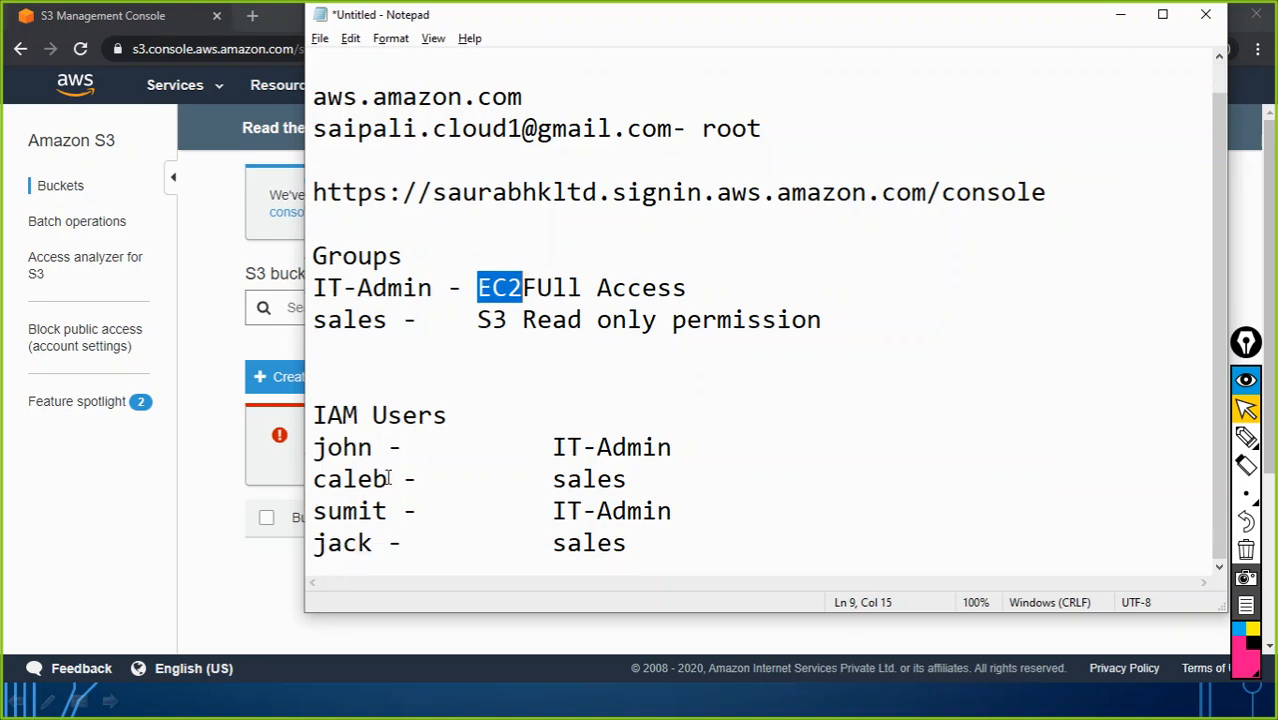
left_click_drag(390, 479, 295, 481)
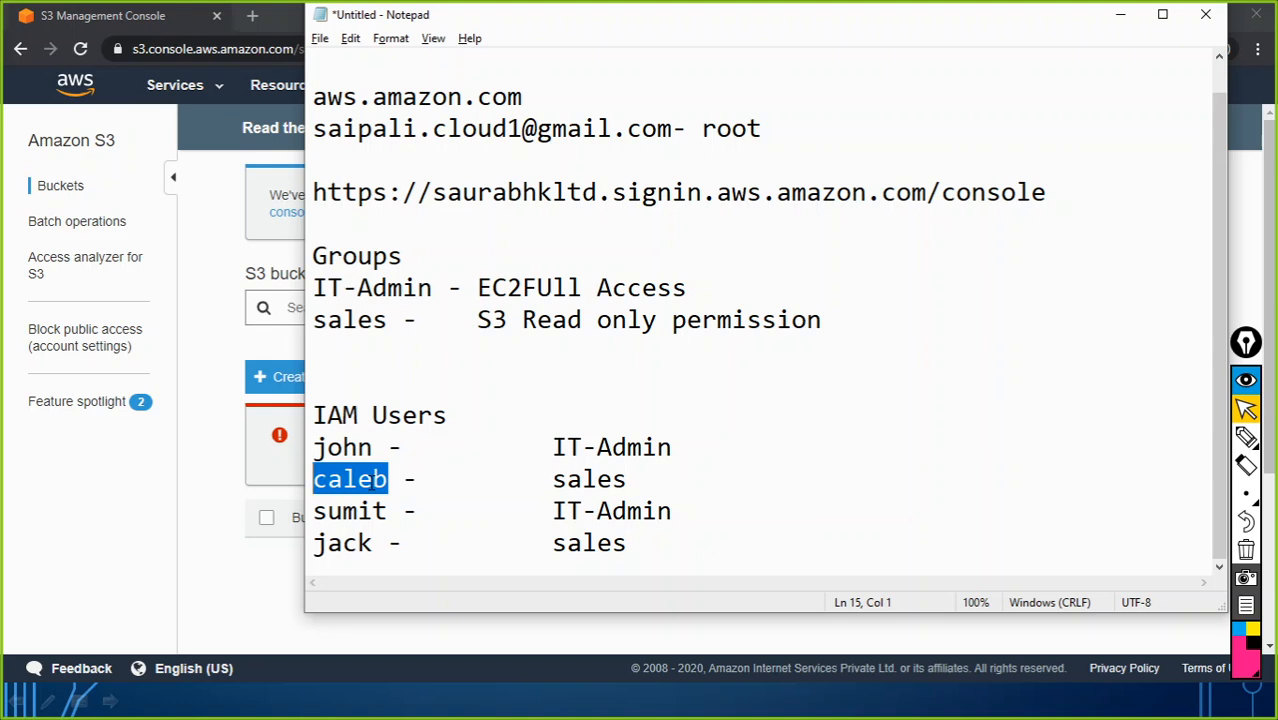
left_click_drag(378, 543, 327, 543)
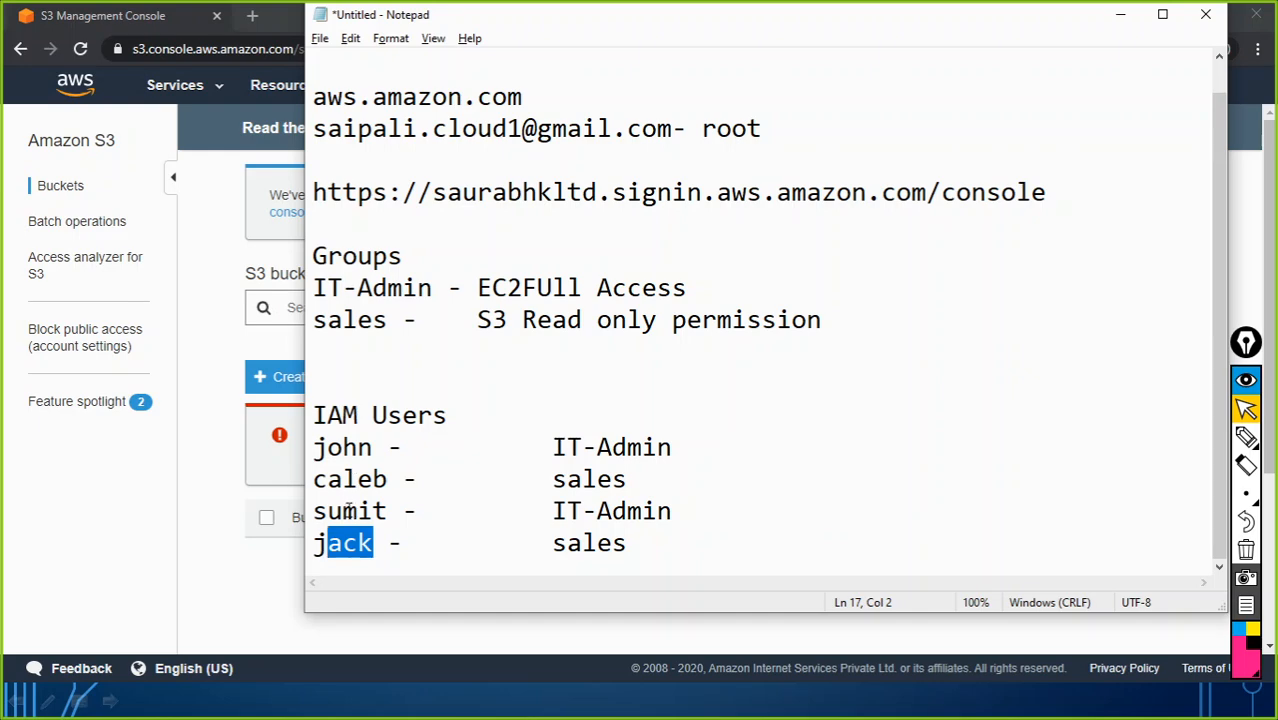
left_click(1125, 22)
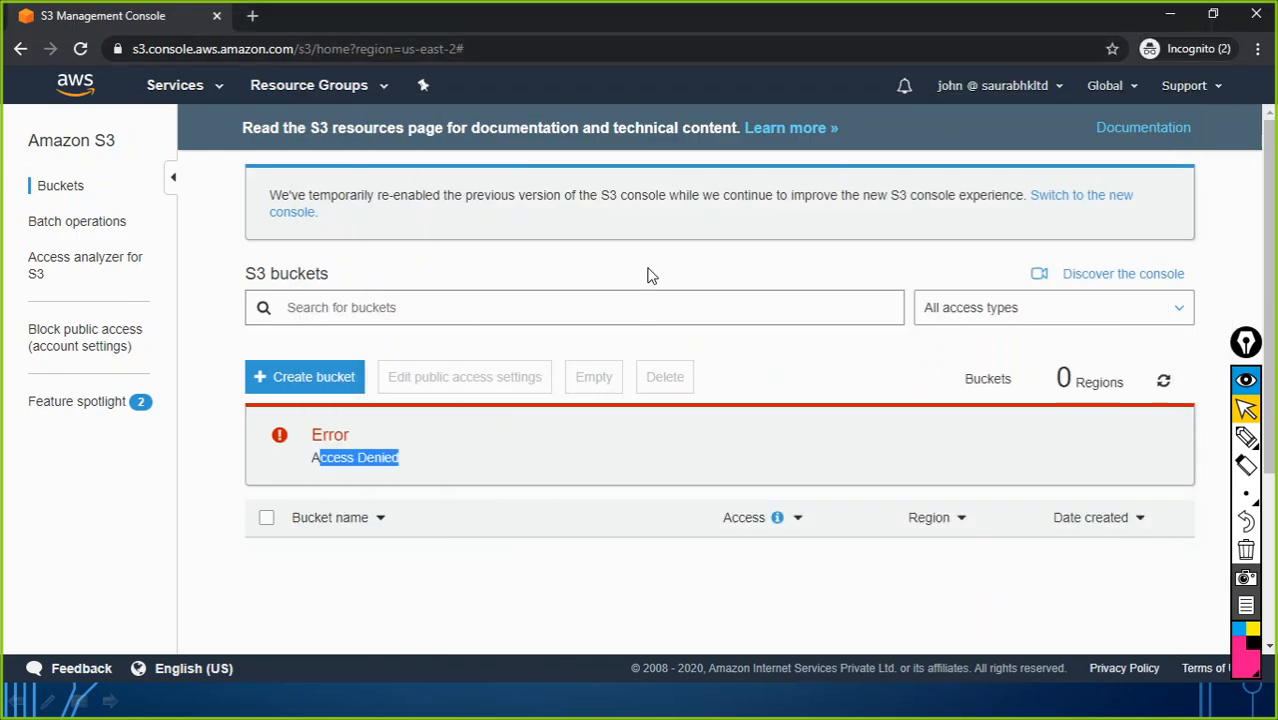
Step: Hide the test user's window, open IAM's Users list, and begin adding another user
left_click(1169, 15)
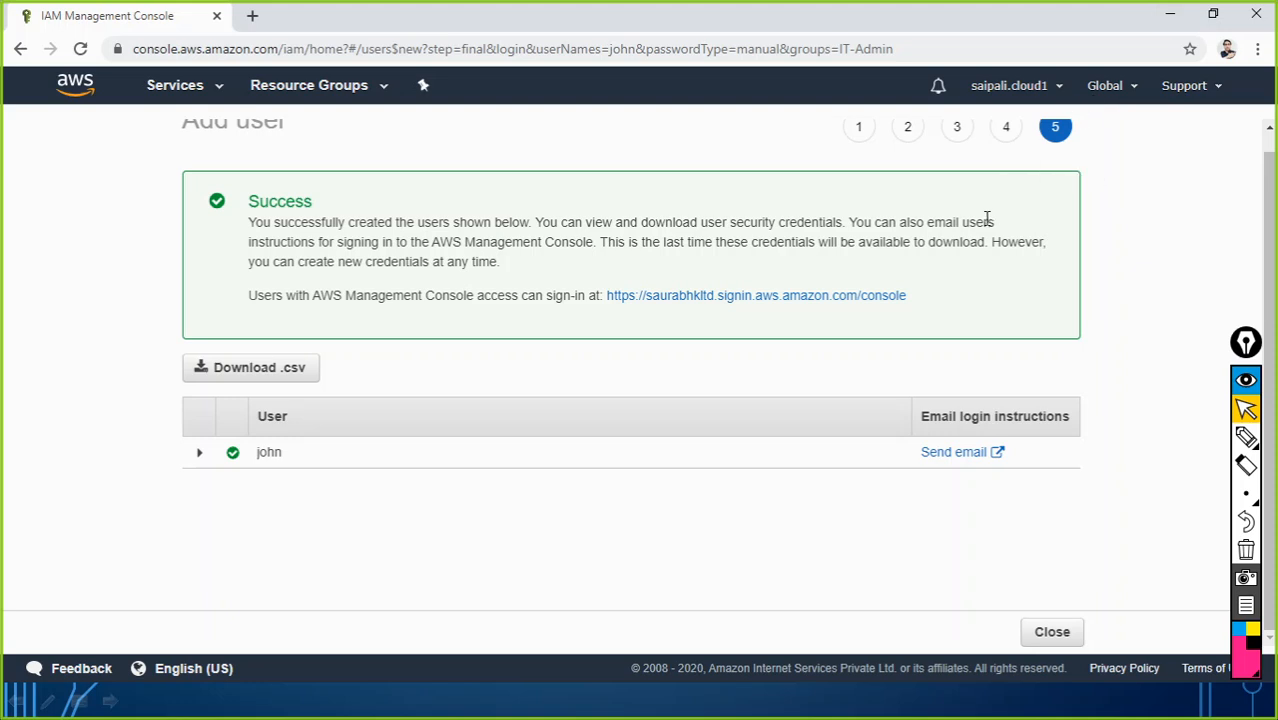
scroll(490, 220, "up", 1)
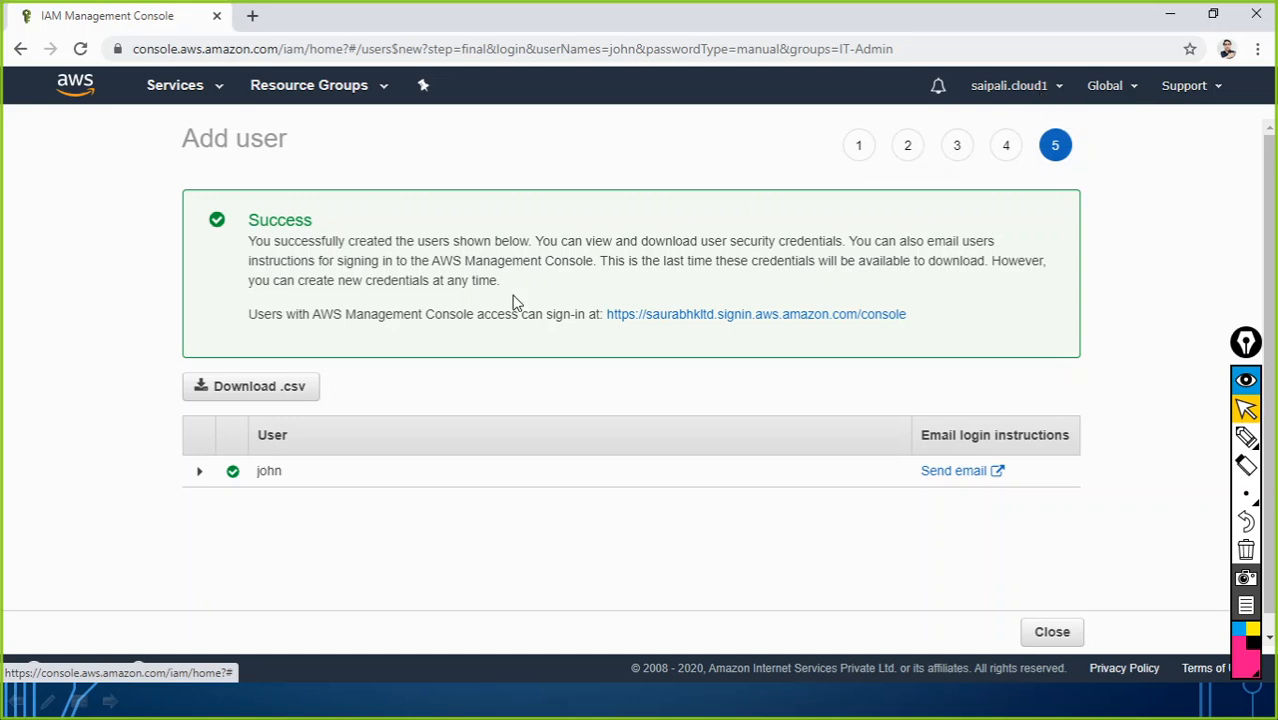
left_click(185, 91)
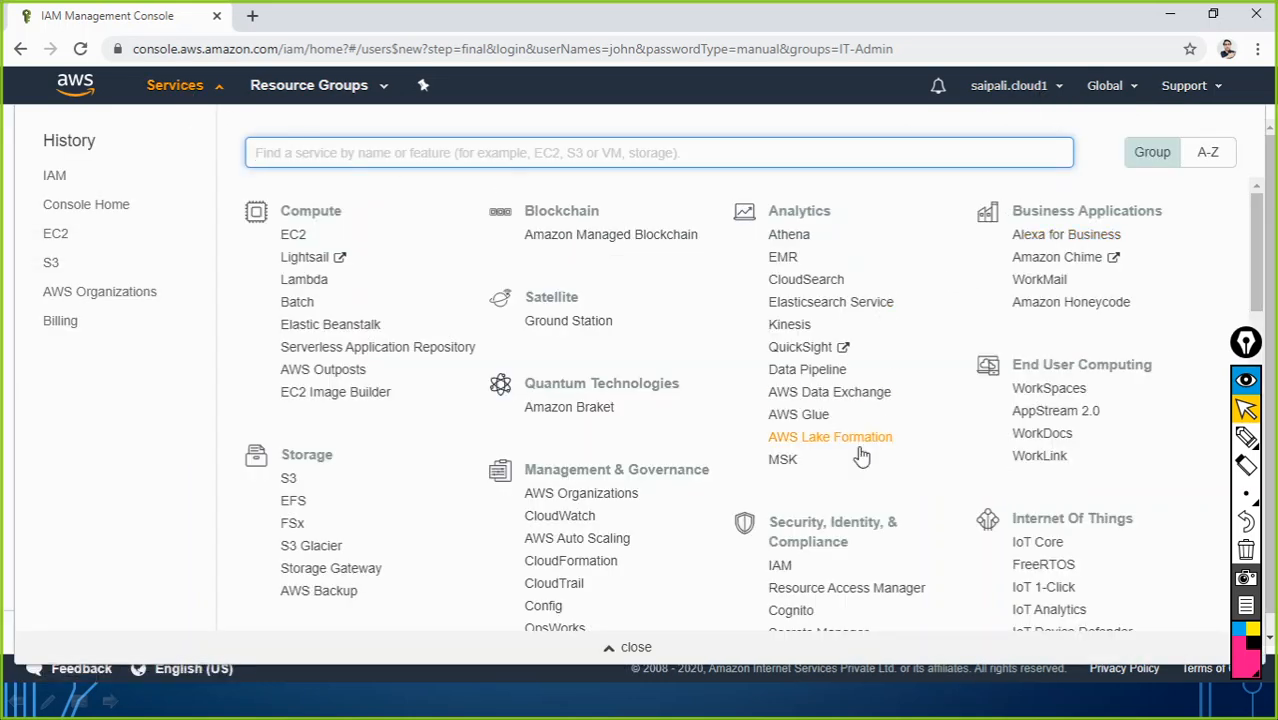
left_click(776, 568)
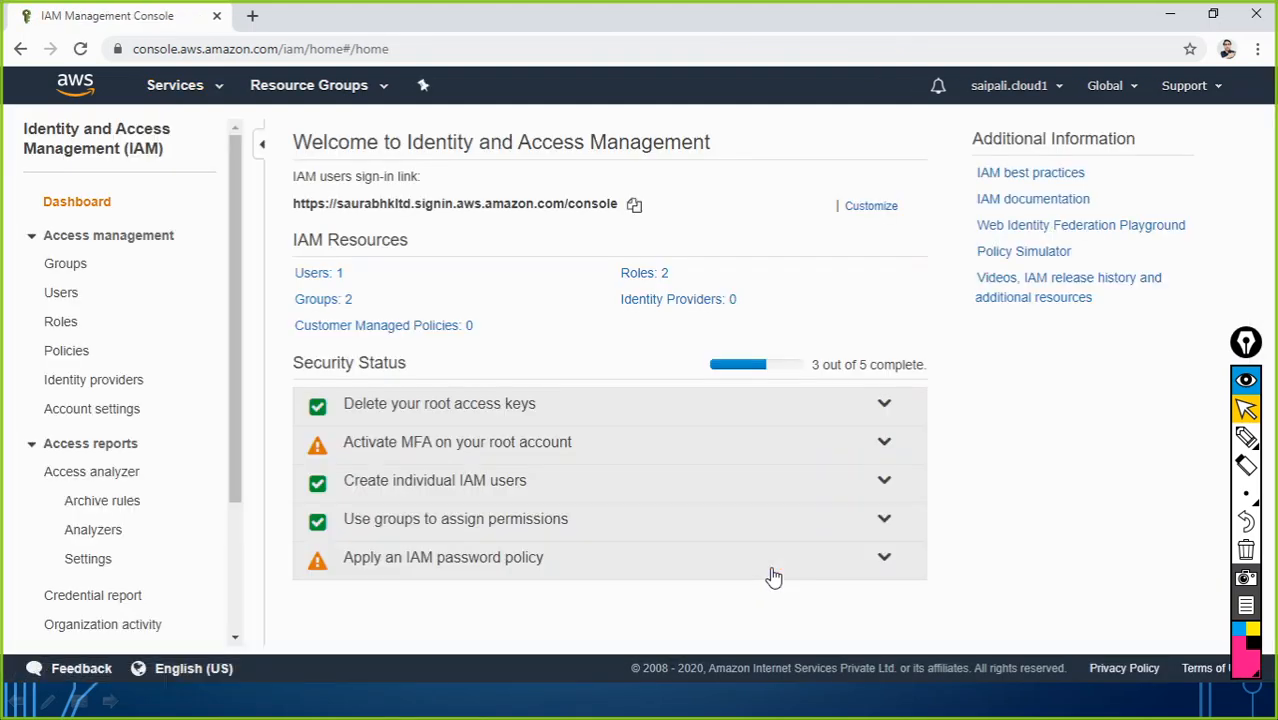
left_click(316, 285)
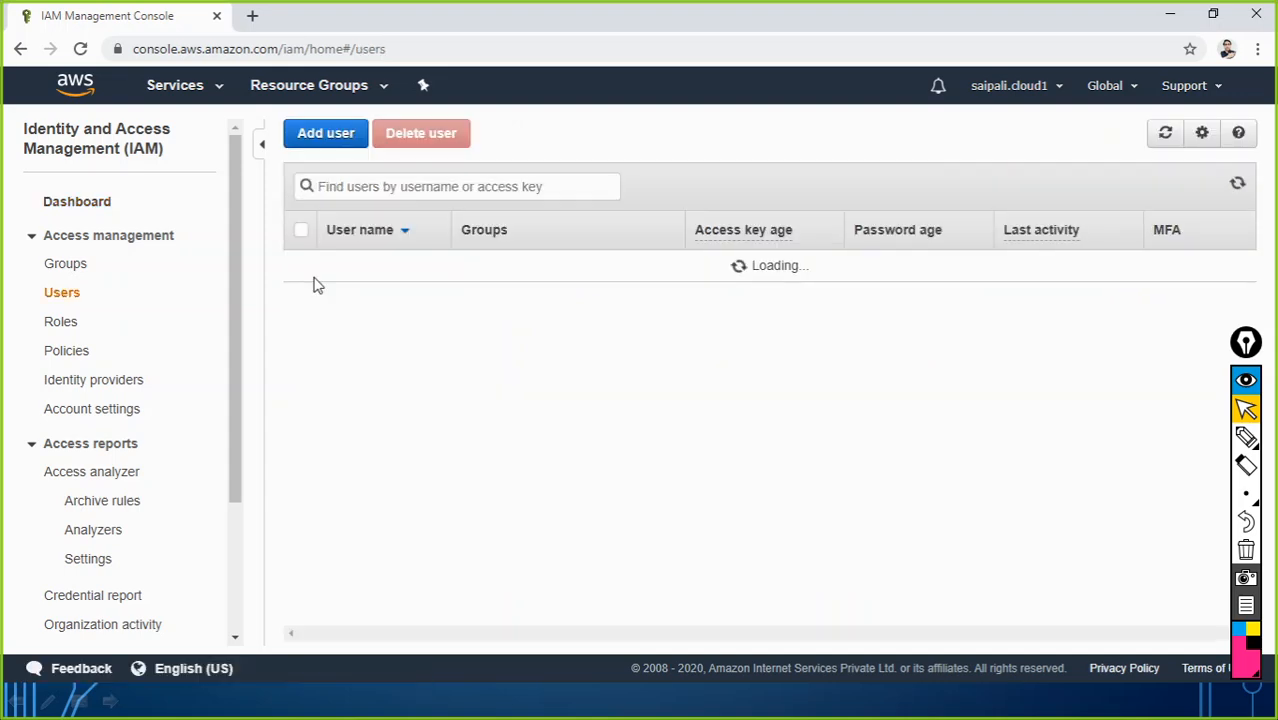
left_click(322, 134)
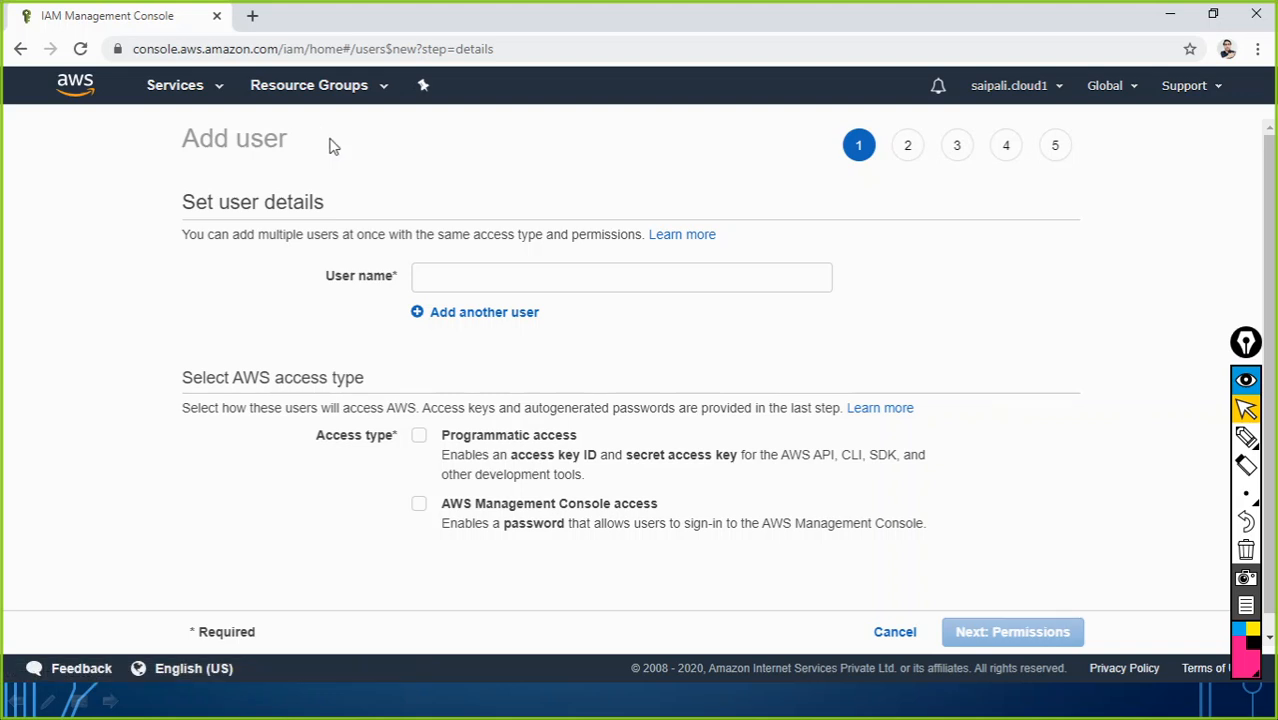
Step: Enter the first and second user names on separate rows, checking the planned list in Notepad
left_click(487, 268)
type("caleb")
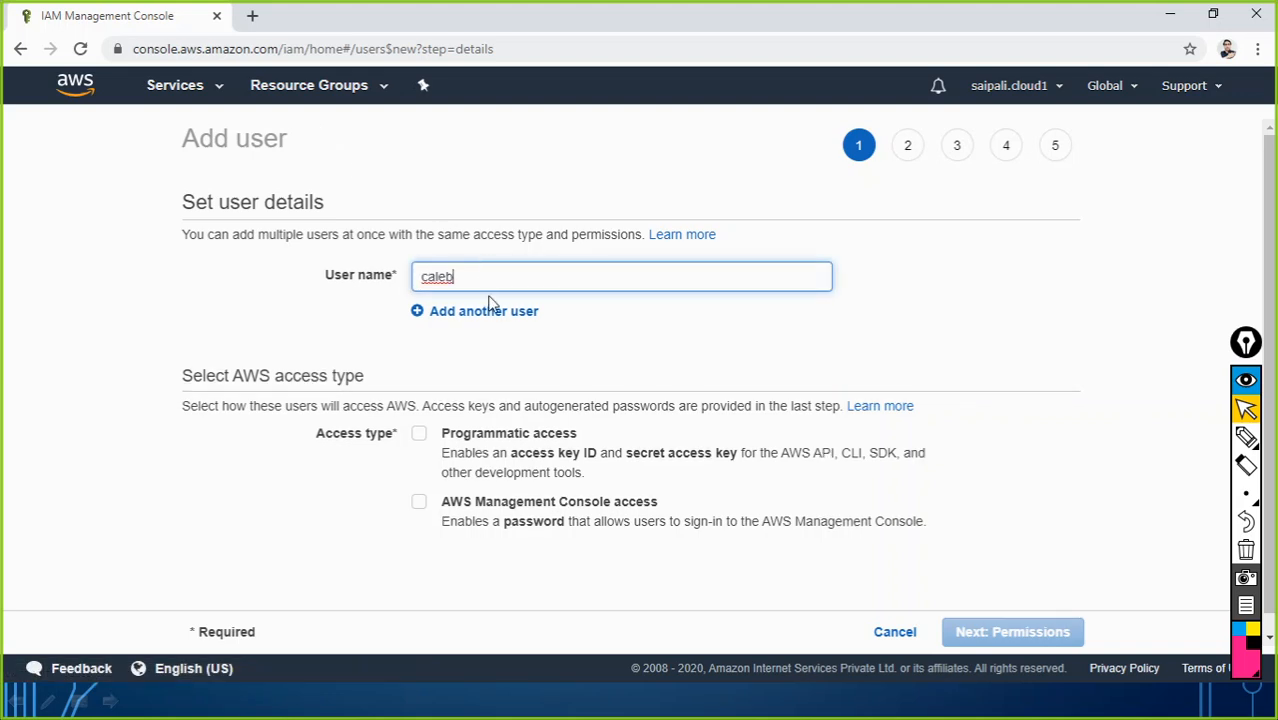
left_click(484, 311)
key("alt+Tab")
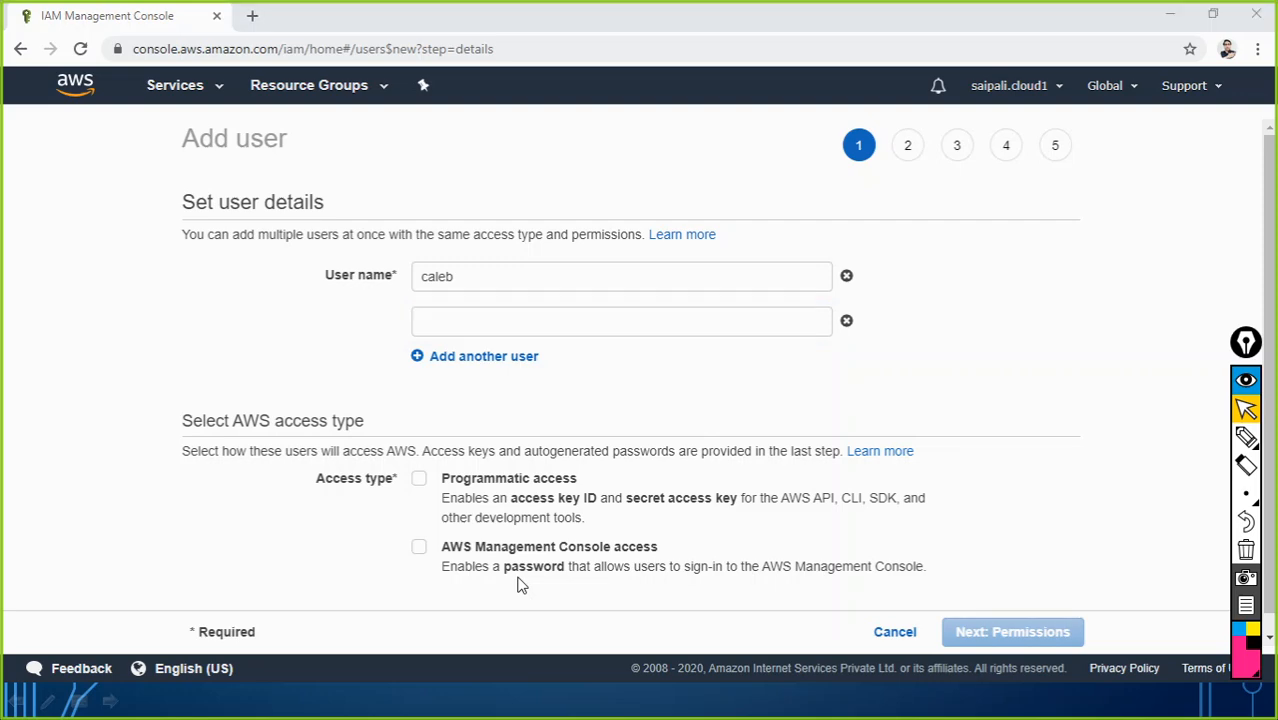
left_click(689, 205)
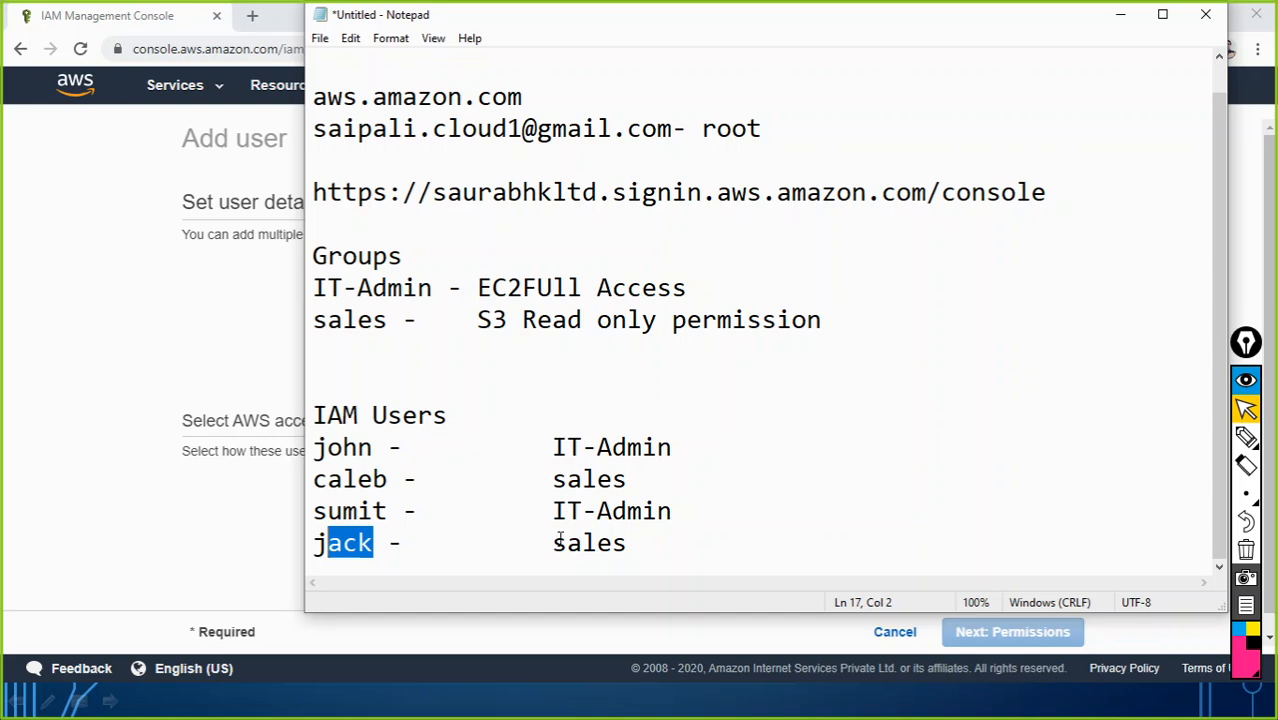
left_click(1121, 14)
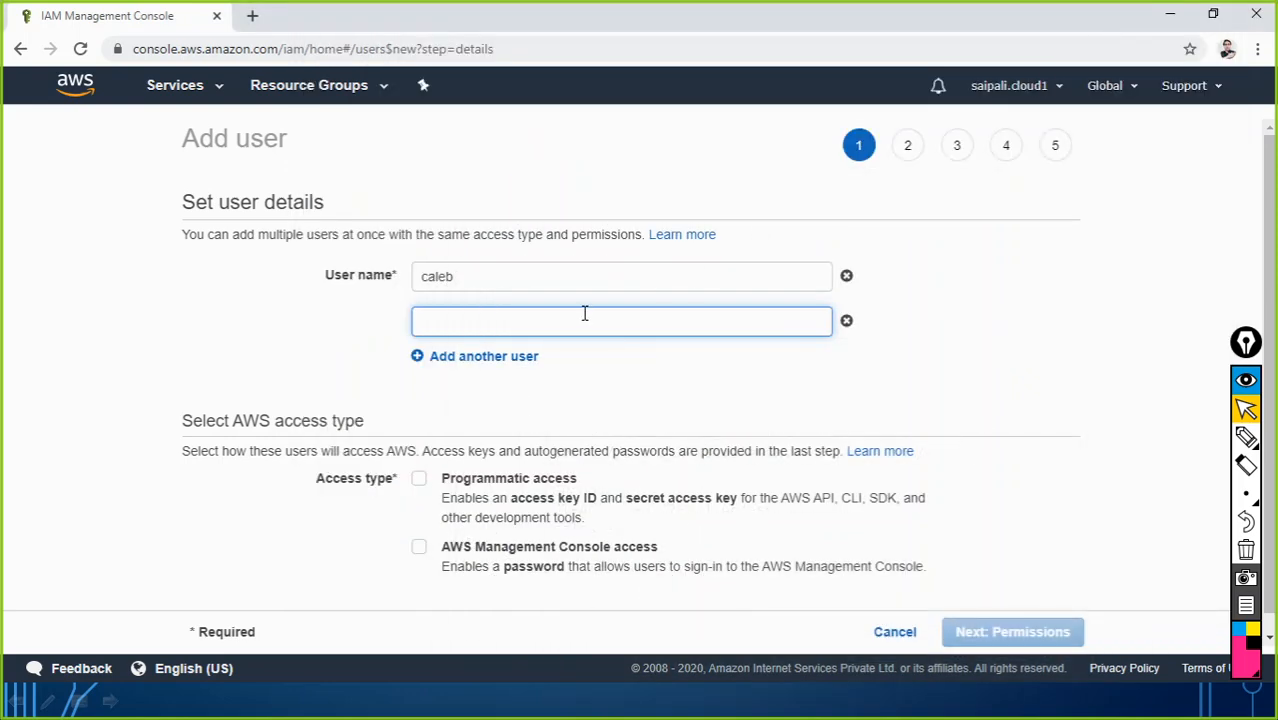
type("jack")
left_click(535, 393)
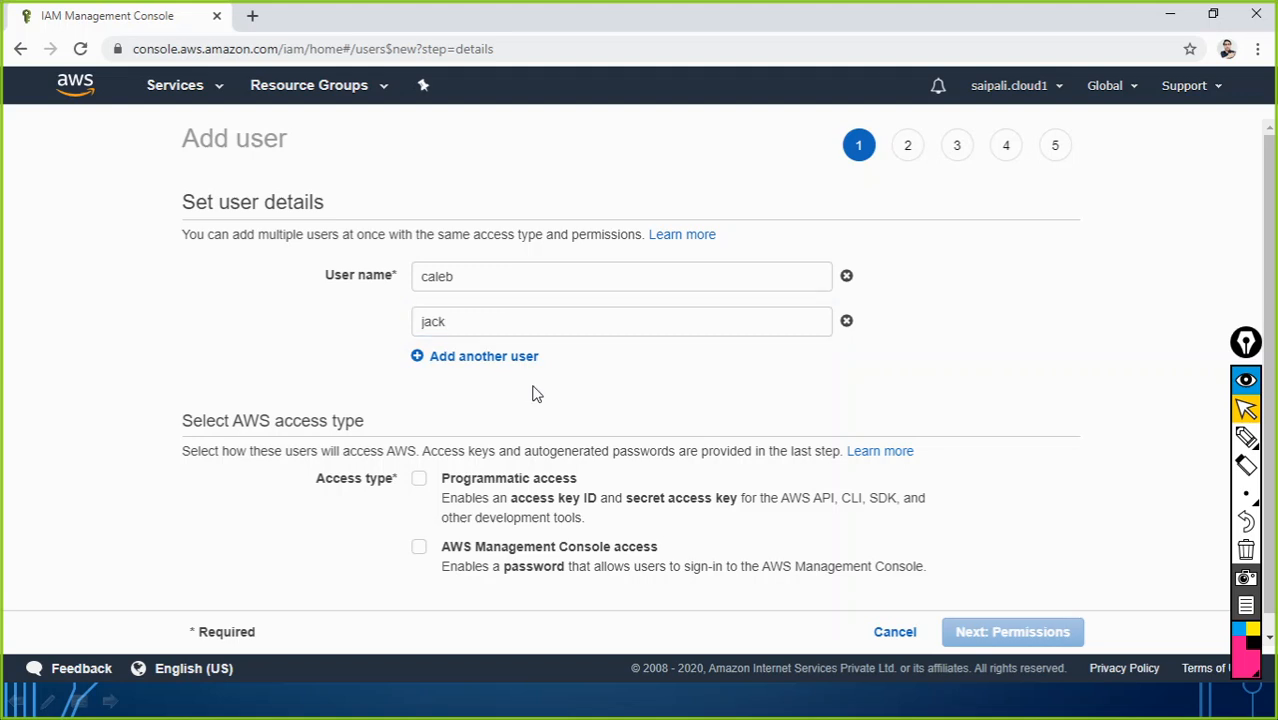
Step: Enable console access with a custom password and no required reset, then continue to permissions
left_click(420, 547)
scroll(695, 392, "down", 2)
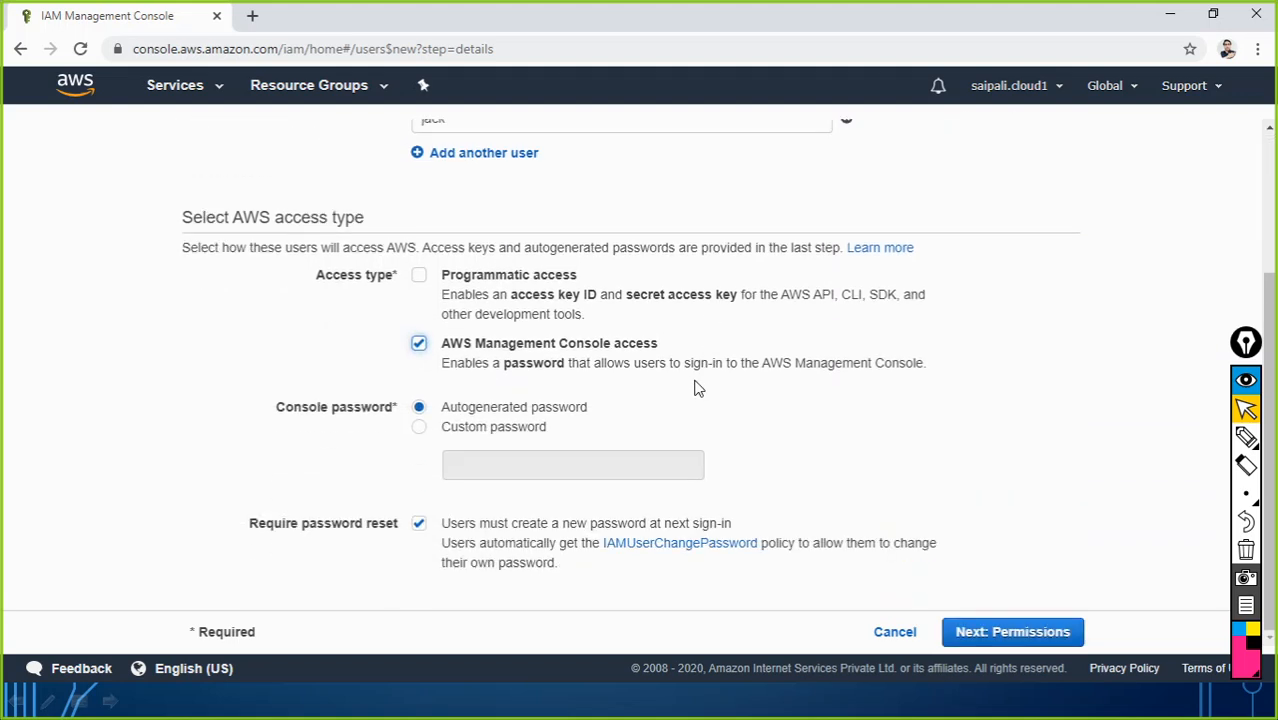
left_click(420, 428)
left_click(487, 460)
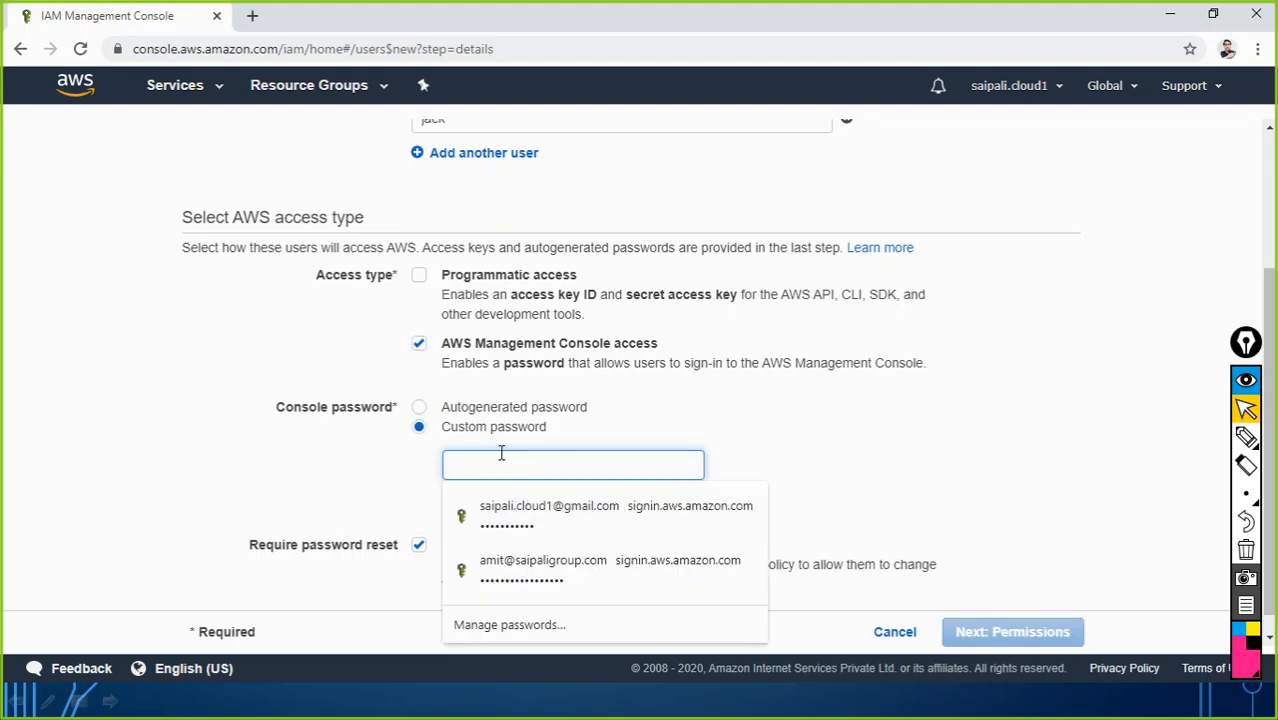
type("a")
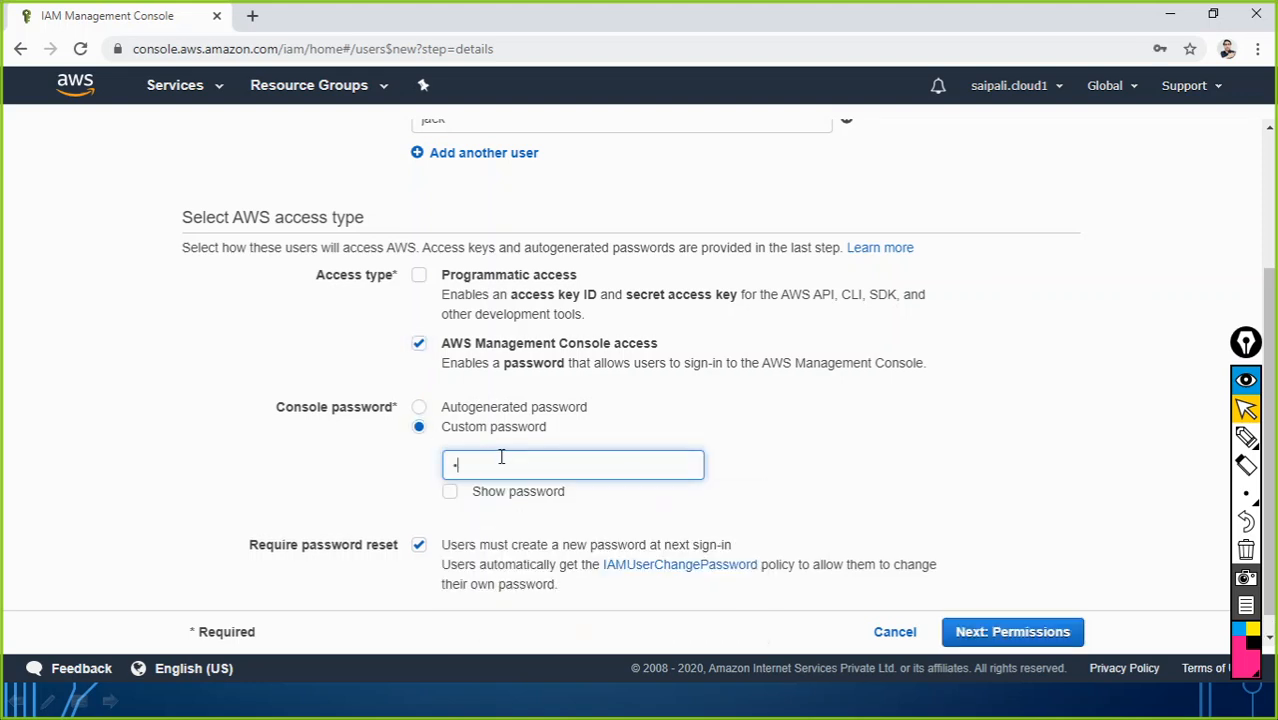
type("bcdefg")
left_click(416, 548)
scroll(648, 456, "down", 1)
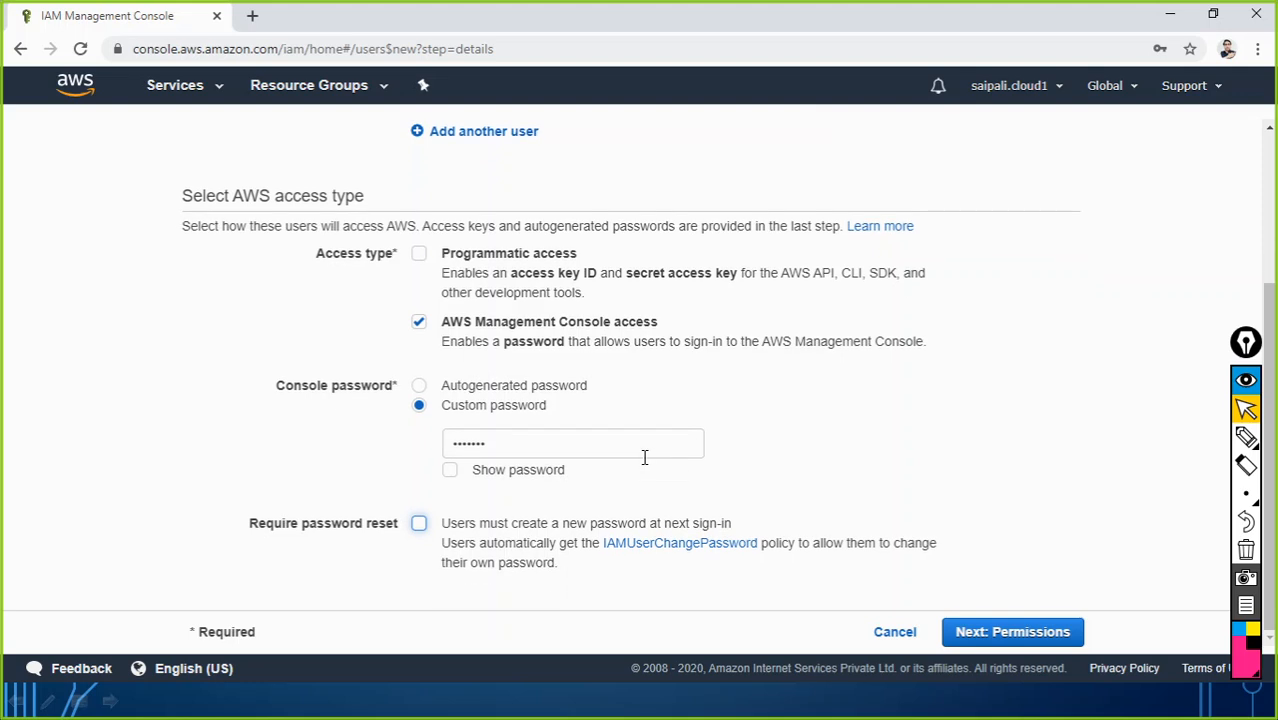
left_click(1018, 633)
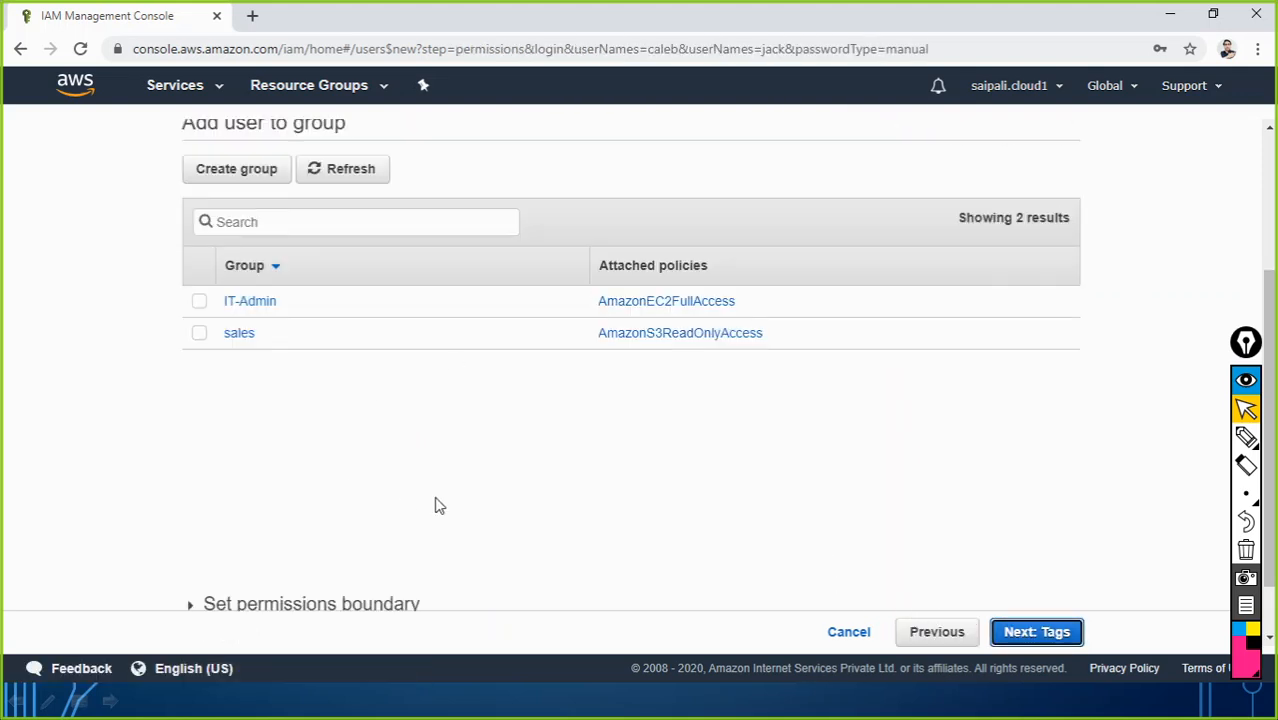
Step: Add both new users to the sales group
scroll(430, 415, "up", 2)
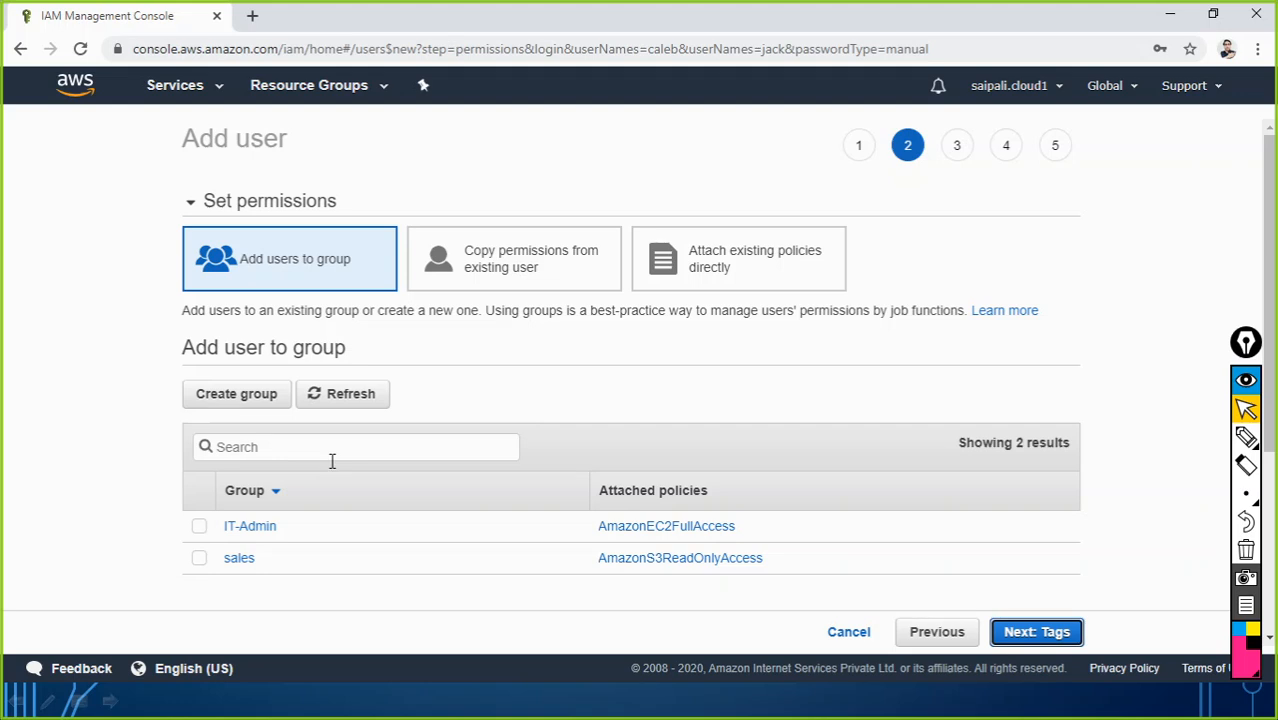
scroll(317, 442, "down", 3)
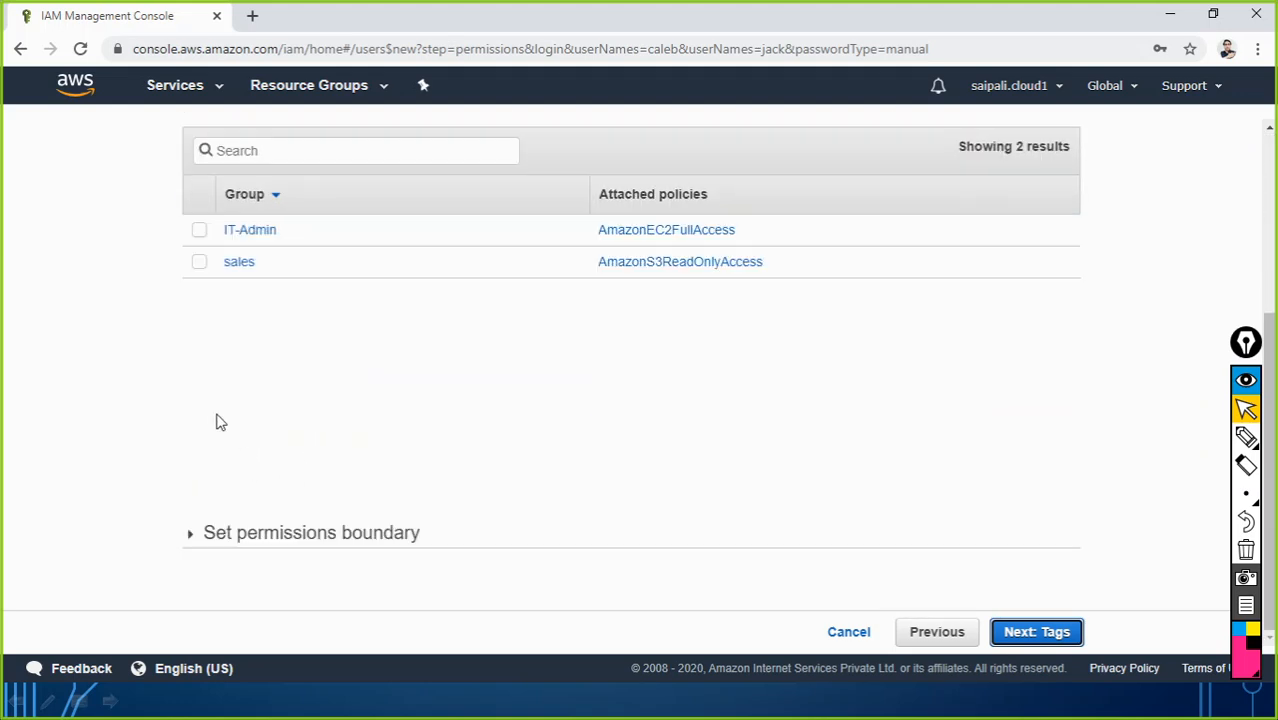
left_click(199, 265)
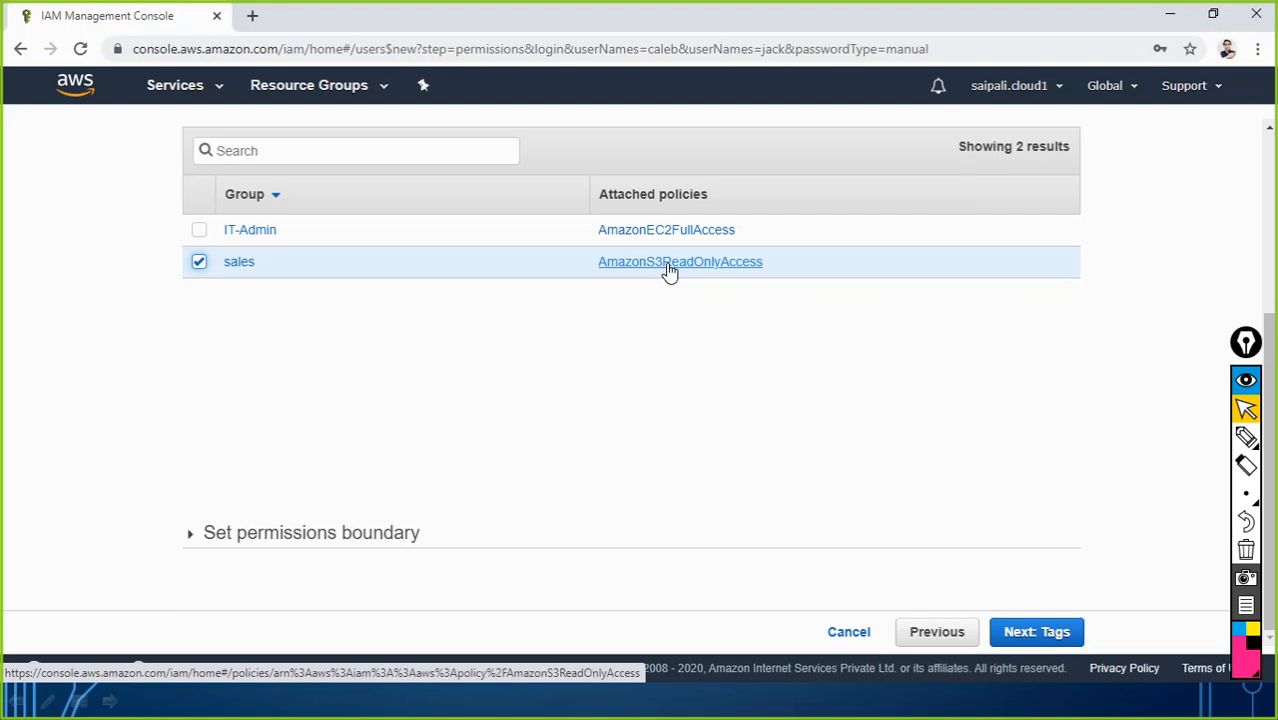
left_click(1040, 632)
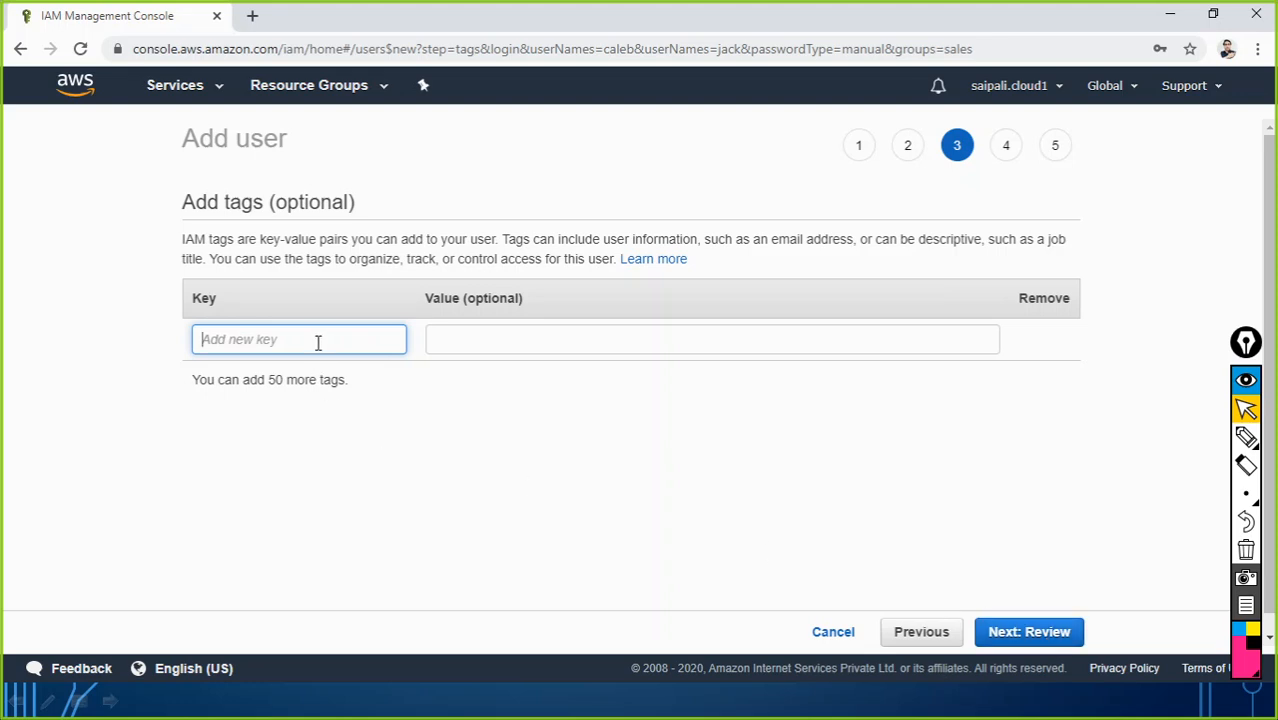
Step: Tag the users with Key Department and Value salesteam, then go to the review
type("E")
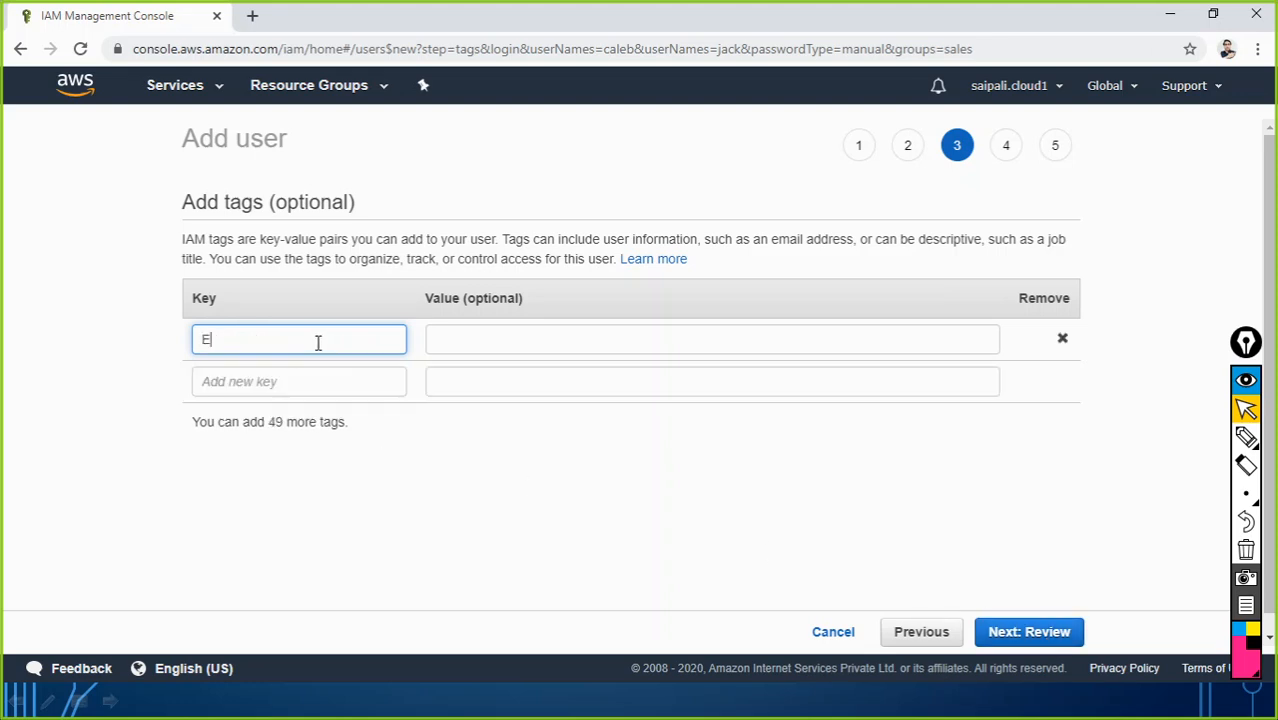
type("mploye")
type("e")
key("BackSpace")
key("BackSpace")
key("BackSpace")
key("BackSpace")
key("BackSpace")
key("BackSpace")
key("BackSpace")
key("BackSpace")
type("Dep")
key("Tab")
type("s")
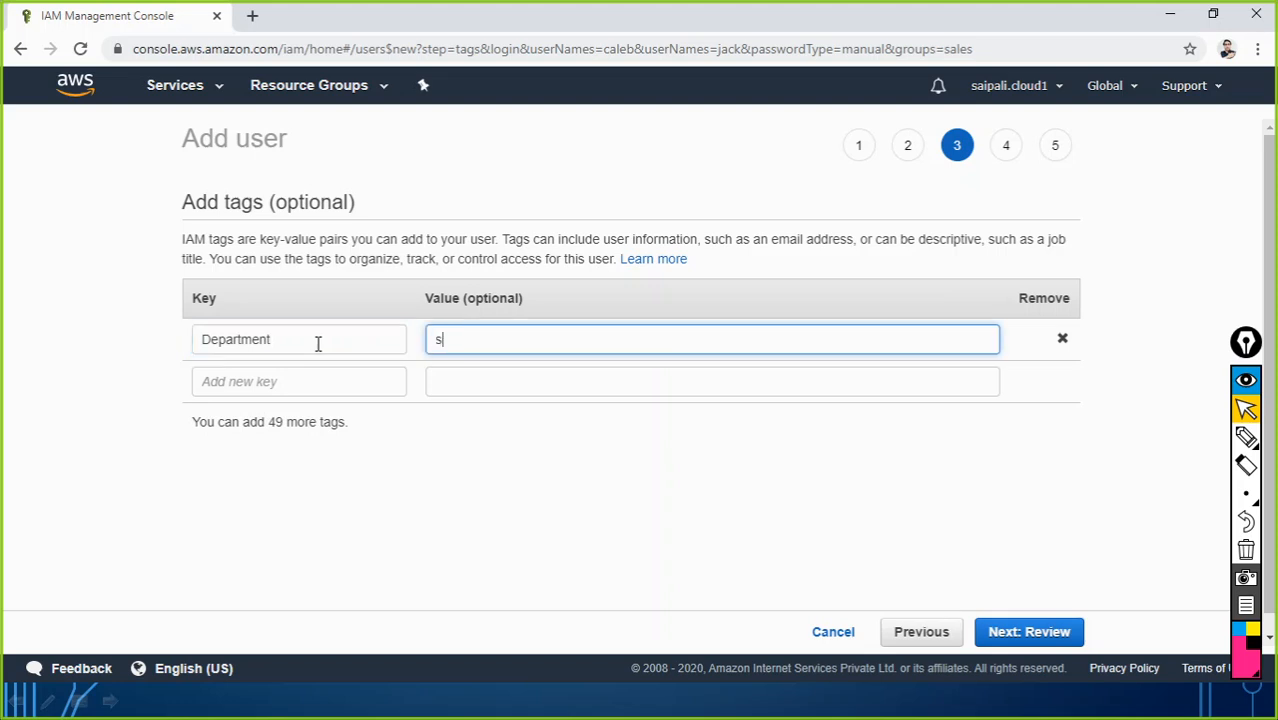
type("alesteam")
left_click(533, 470)
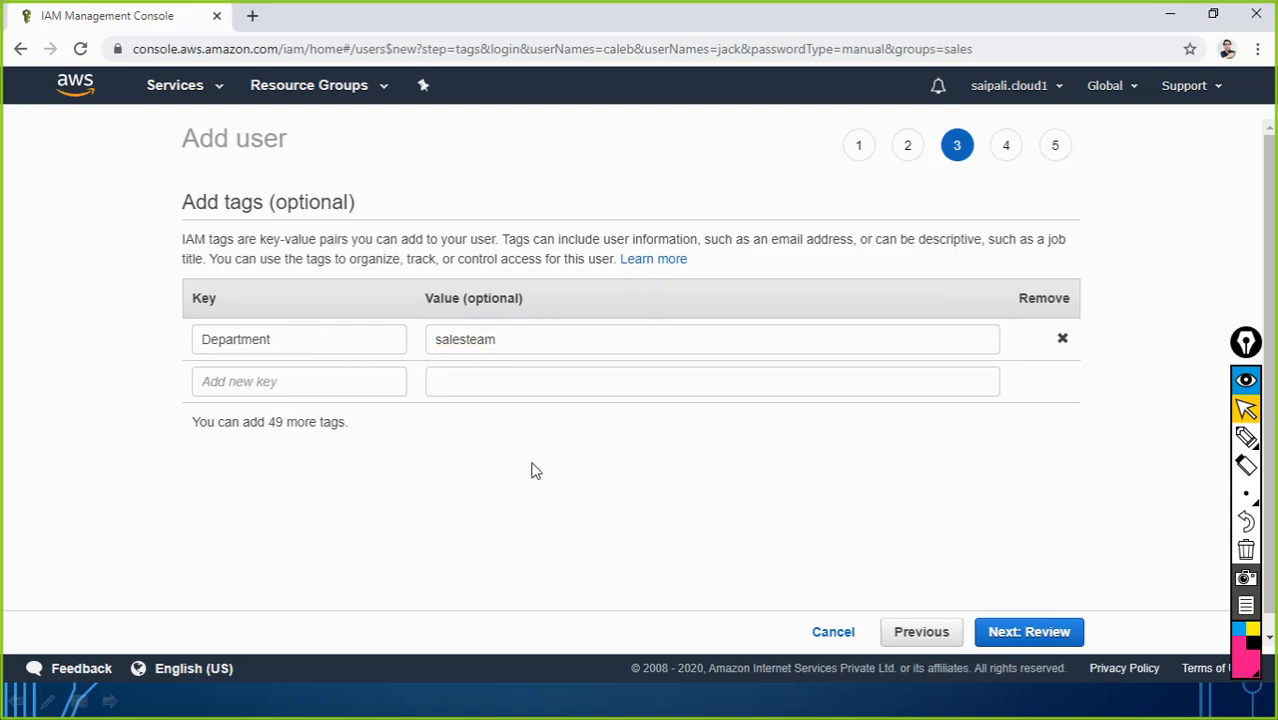
left_click(1016, 636)
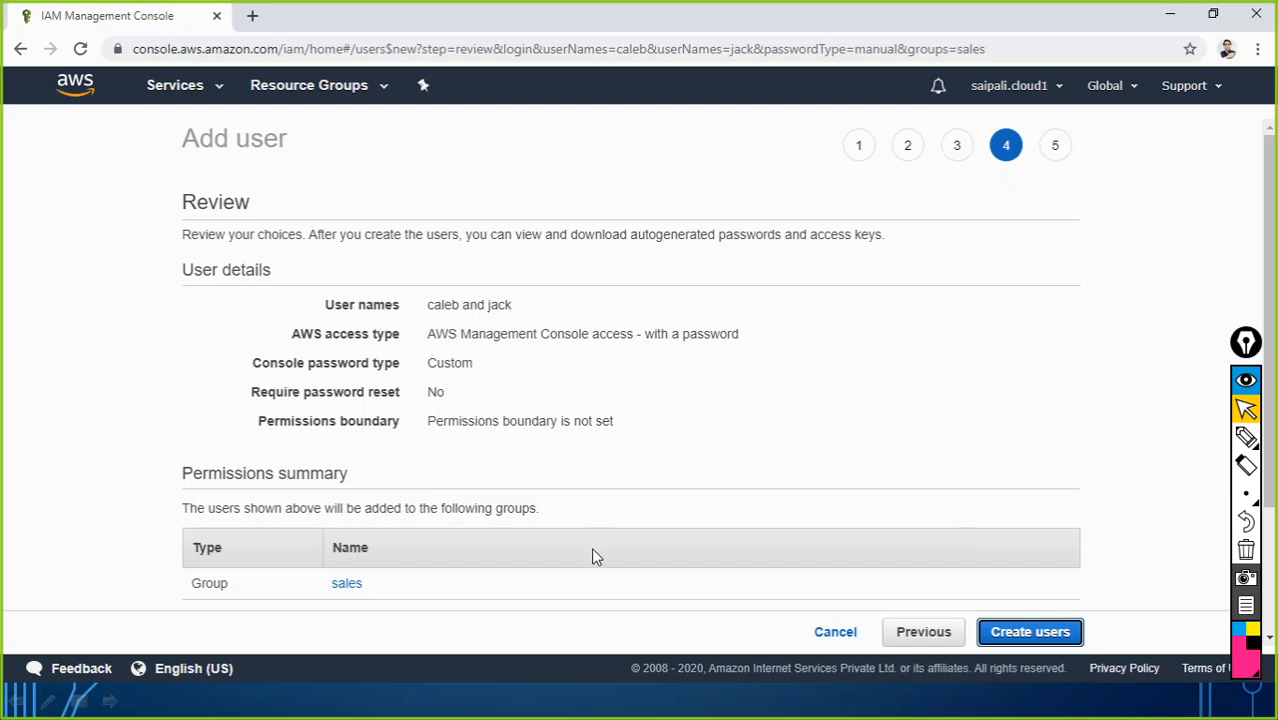
Step: Create both users and close the success page to return to the Users list
left_click(1022, 638)
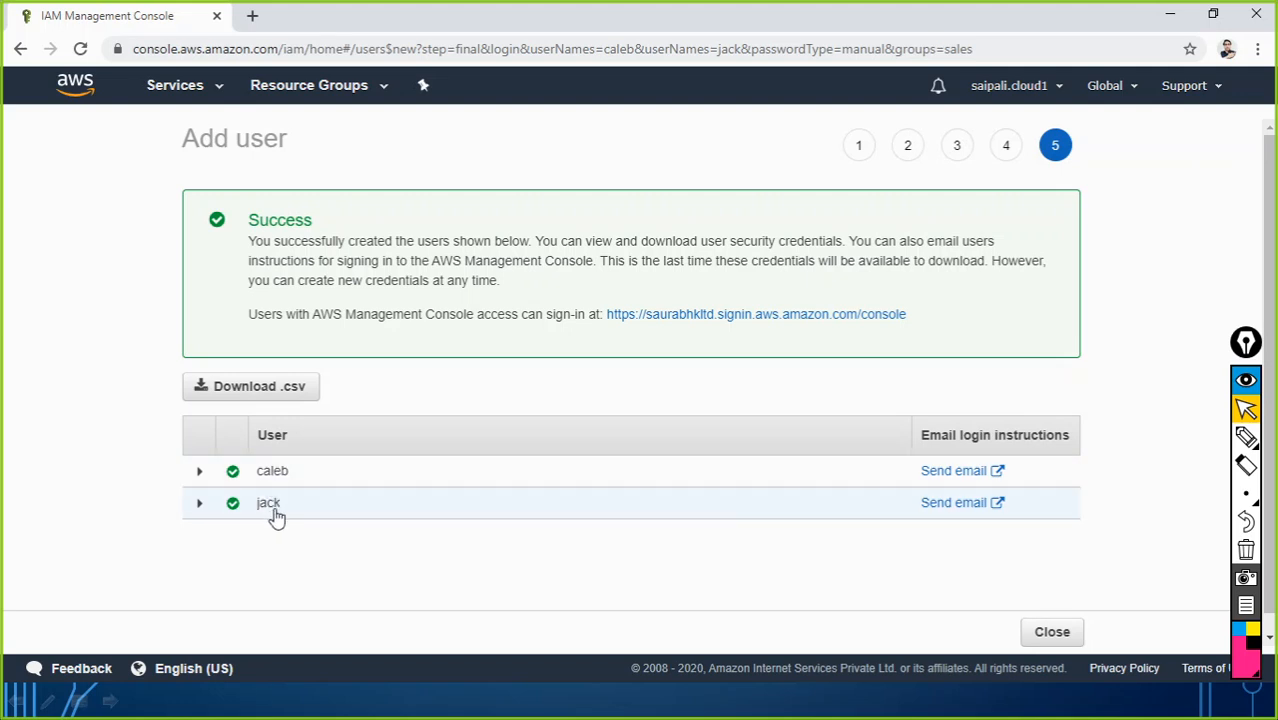
left_click(1030, 640)
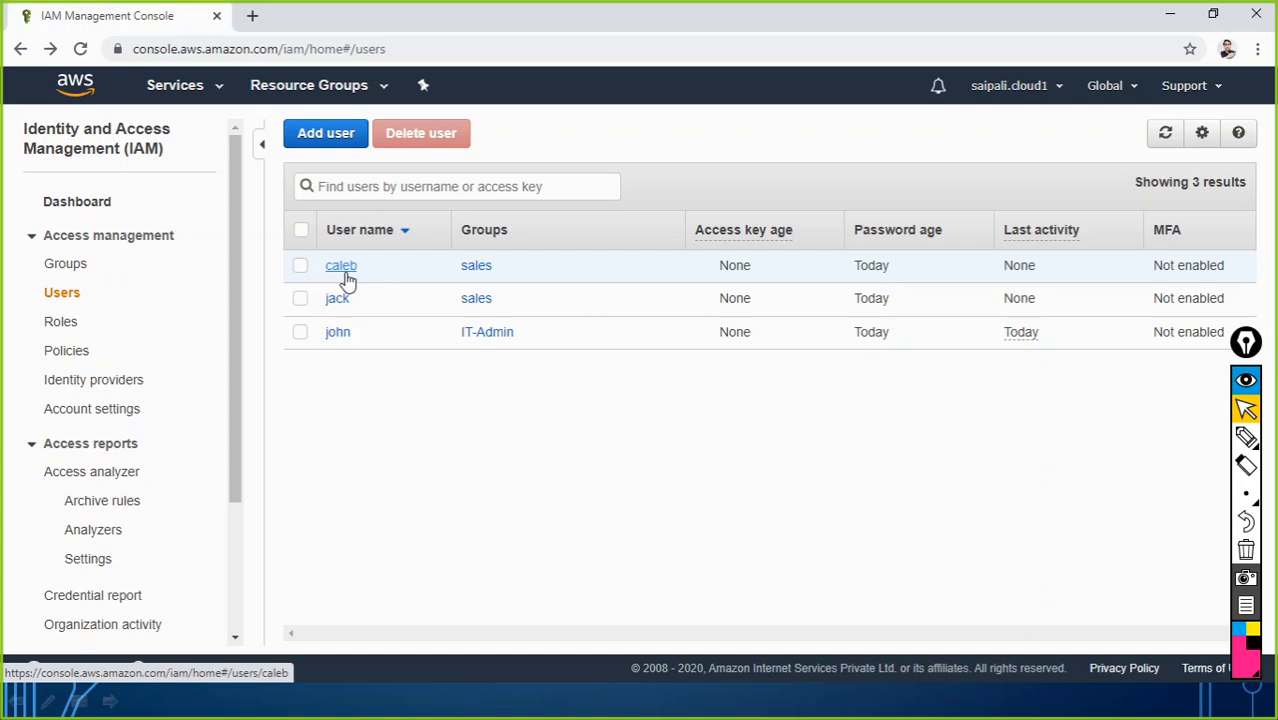
Step: From the S3 console window, open an incognito window and load the account's IAM sign-in URL
key("alt+Tab")
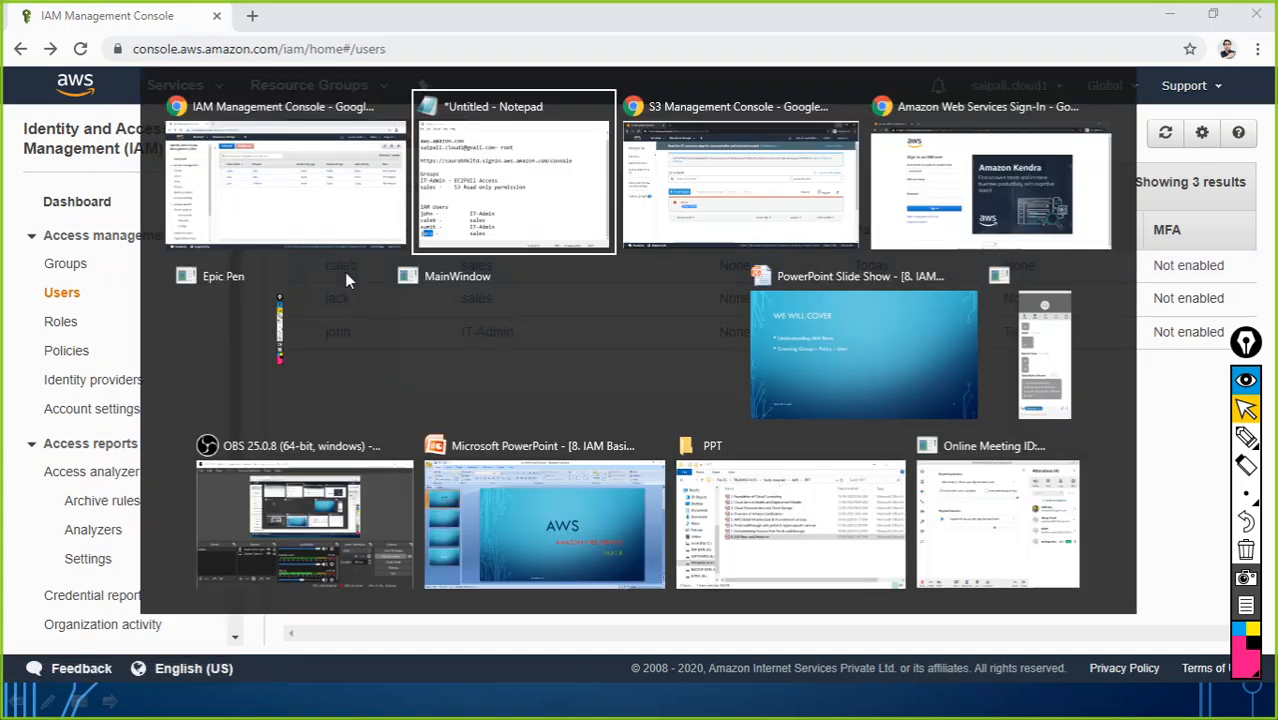
key("alt+Tab")
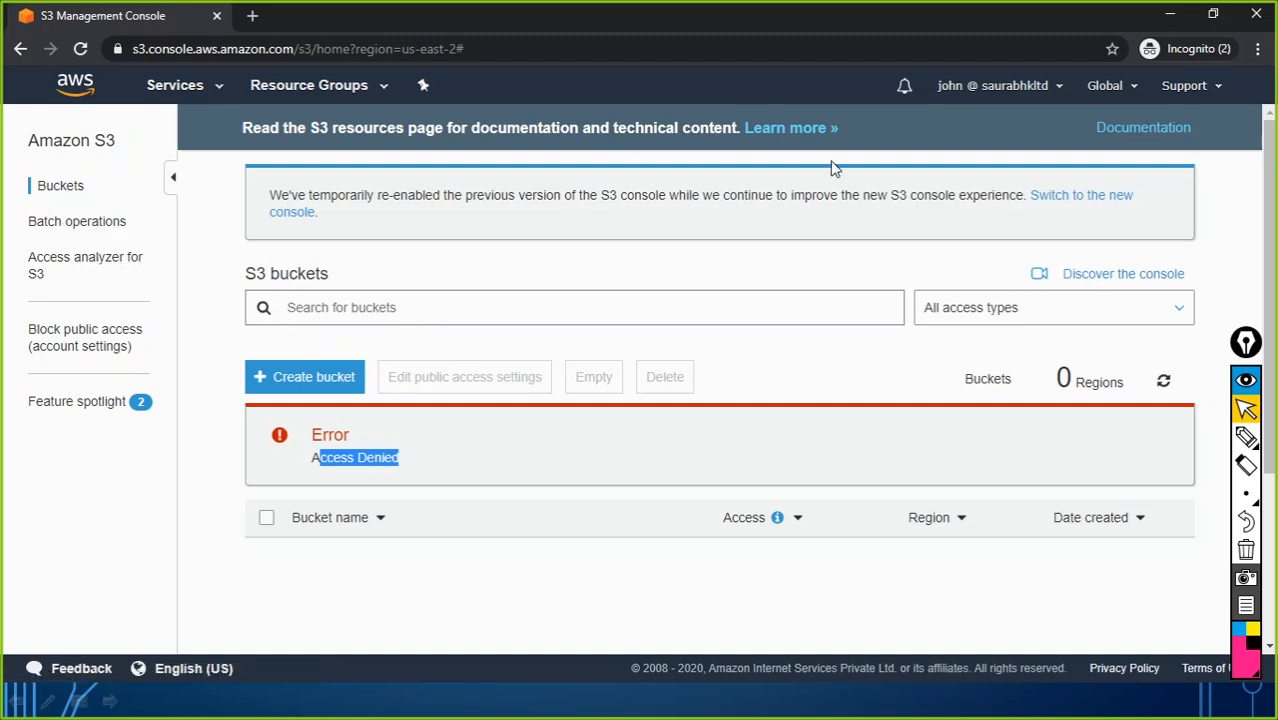
left_click(1258, 48)
left_click(1130, 118)
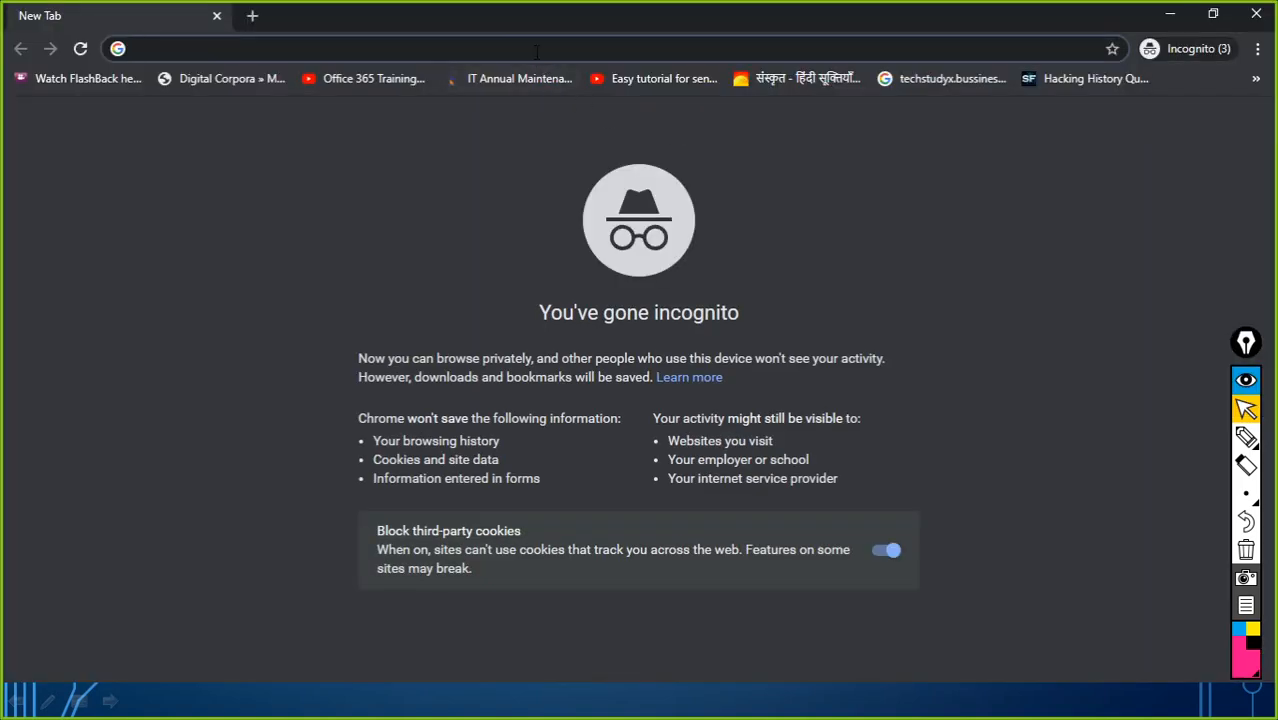
type("https://saurabhkltd.signin.aws.amazon.com/console")
type("https://saurabhkltd.signin.aws.amazon.com/console")
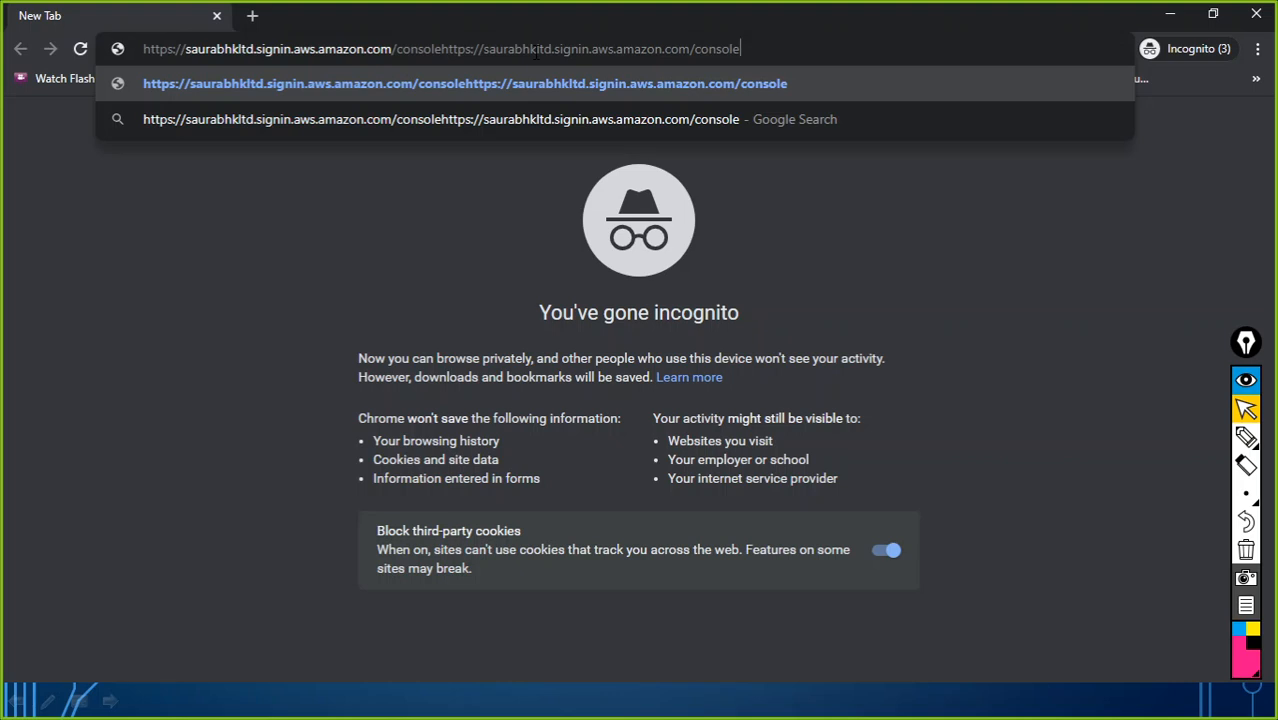
key("ctrl+a")
type("https://saurabhkltd.signin.aws.amazon.com/console")
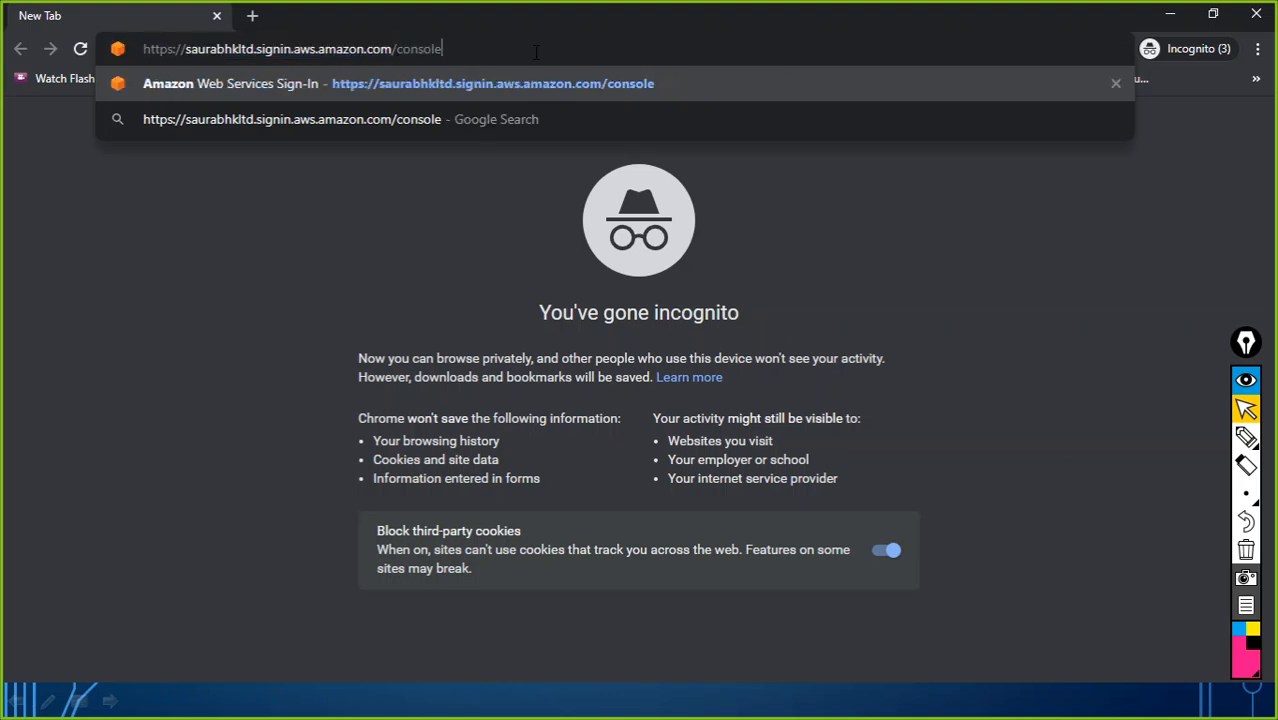
key("Return")
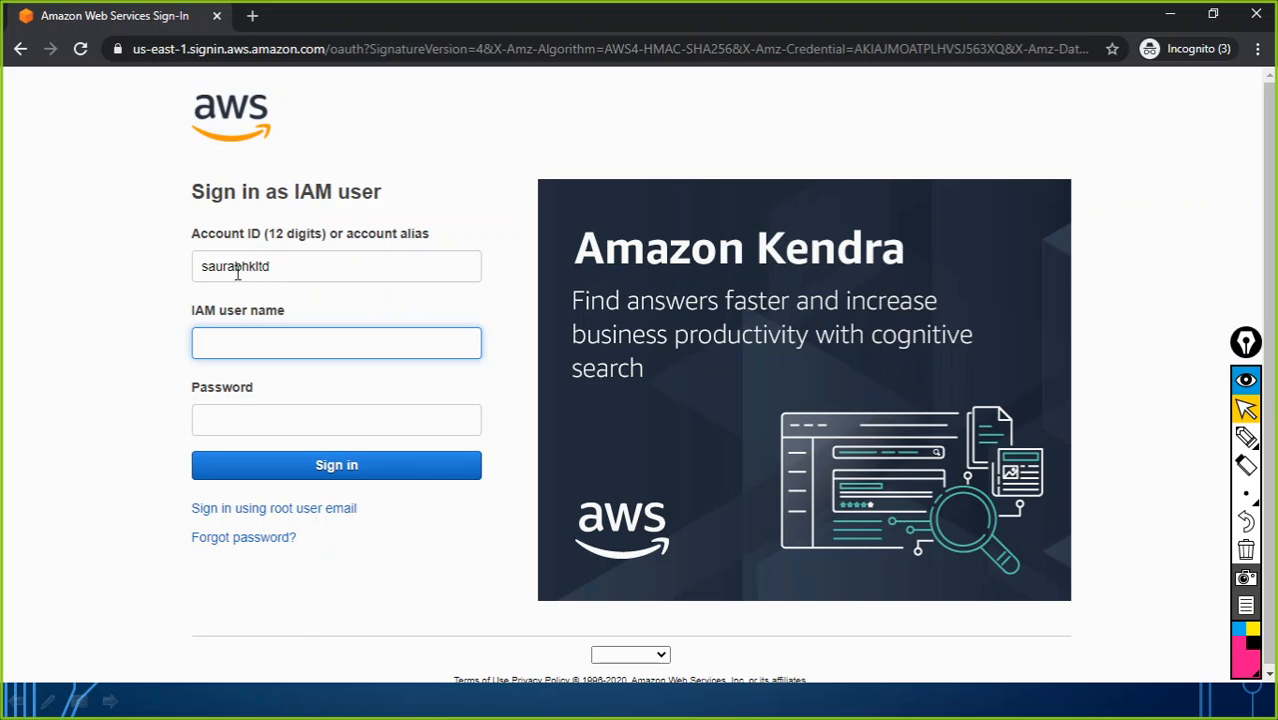
Step: Sign in with the new sales user's name and password
left_click(251, 345)
type("caleb")
key("Tab")
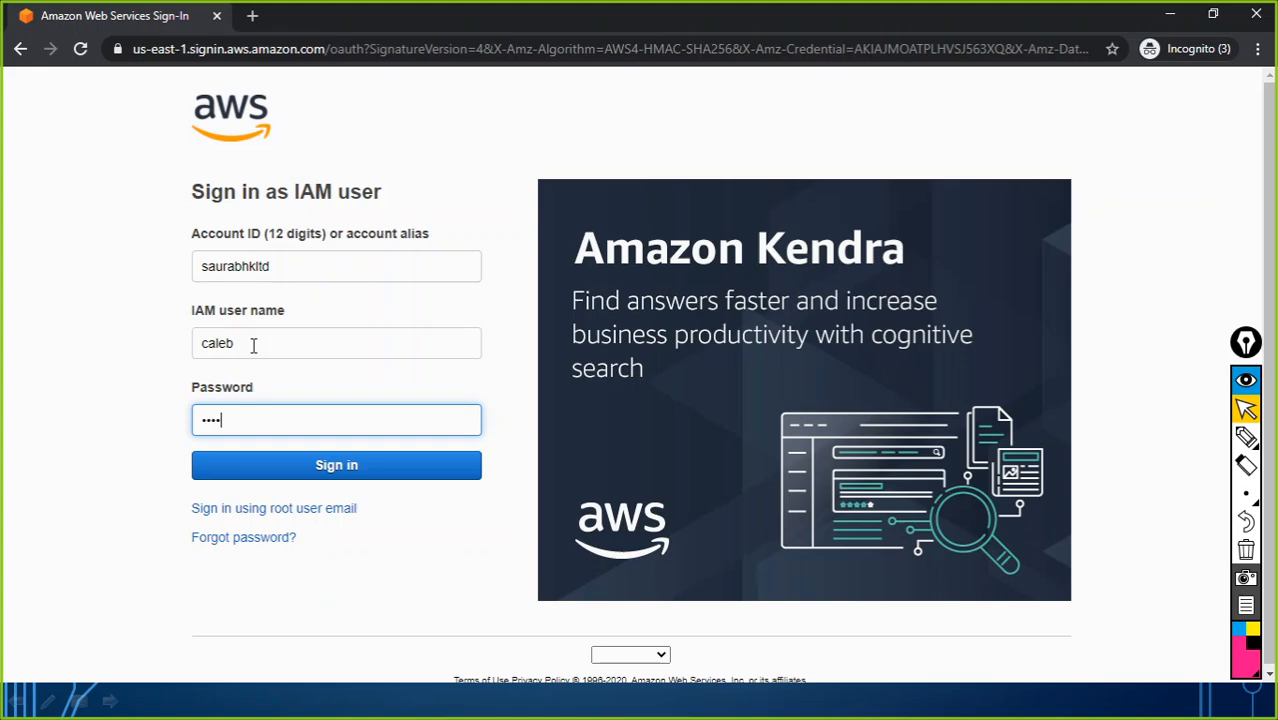
left_click(354, 472)
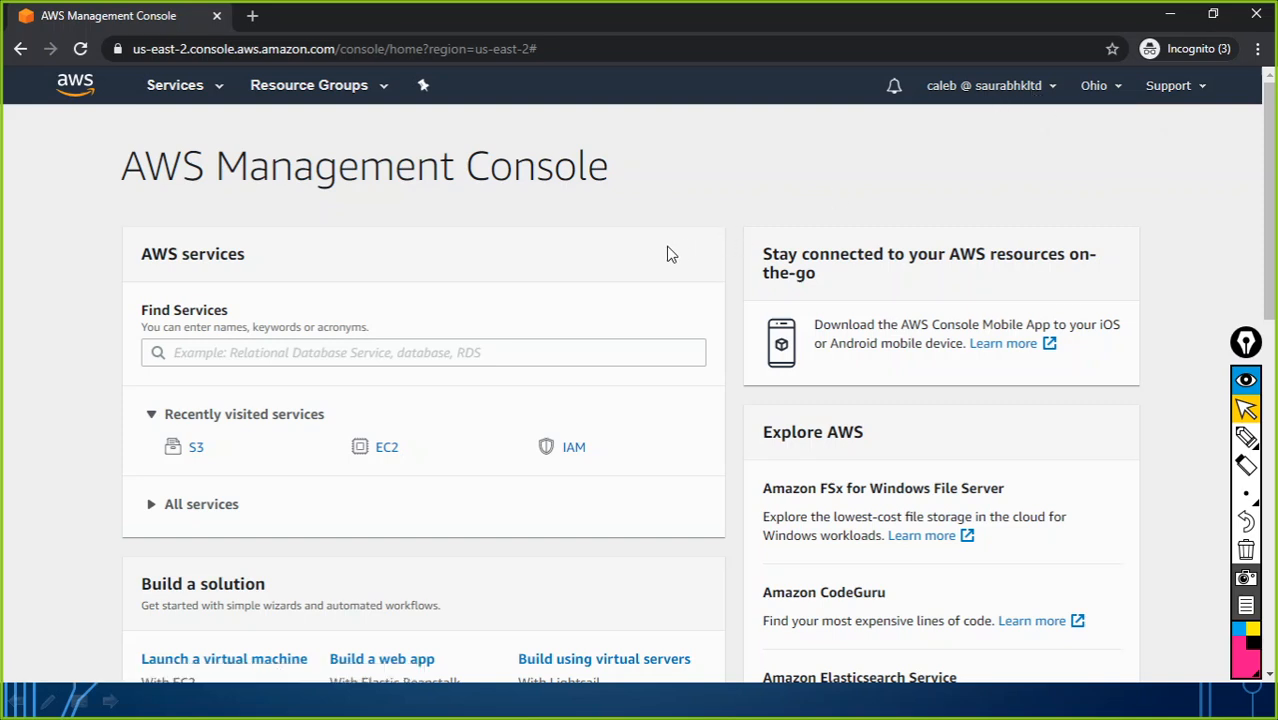
Step: Go to EC2 and try launching an Amazon Linux 2 AMI instance, getting the not-authorized error
left_click(214, 90)
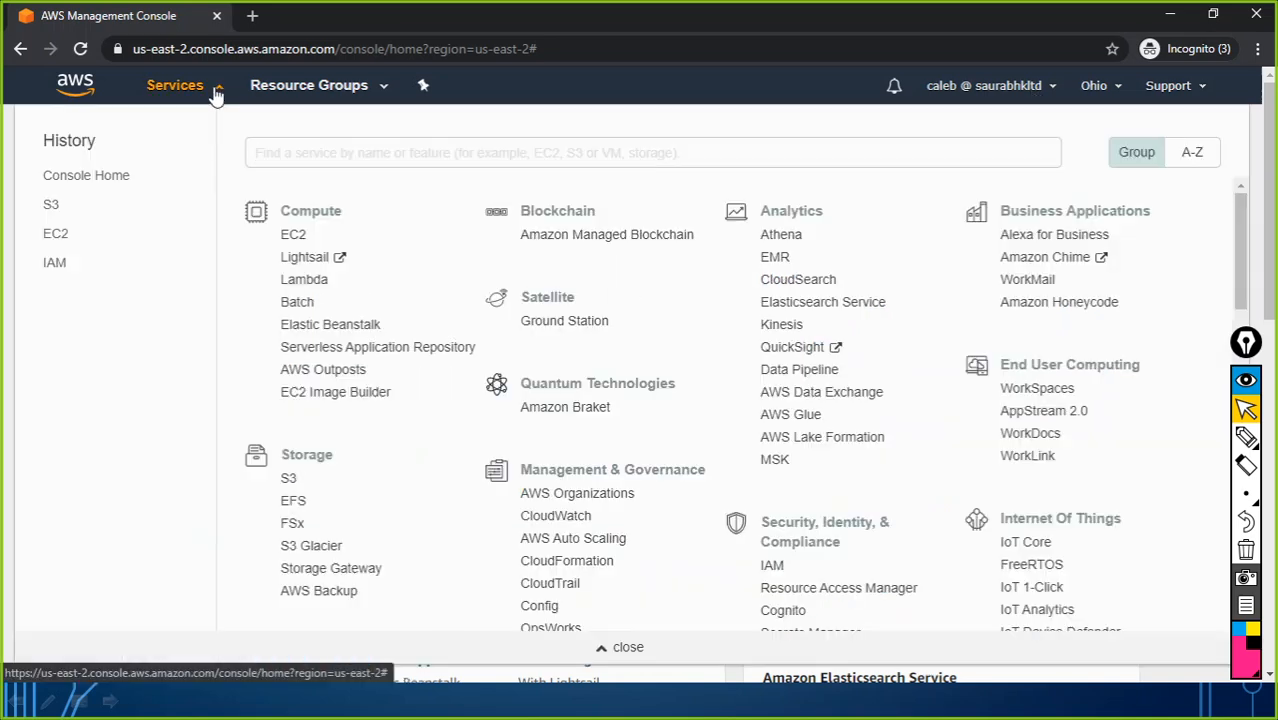
left_click(295, 240)
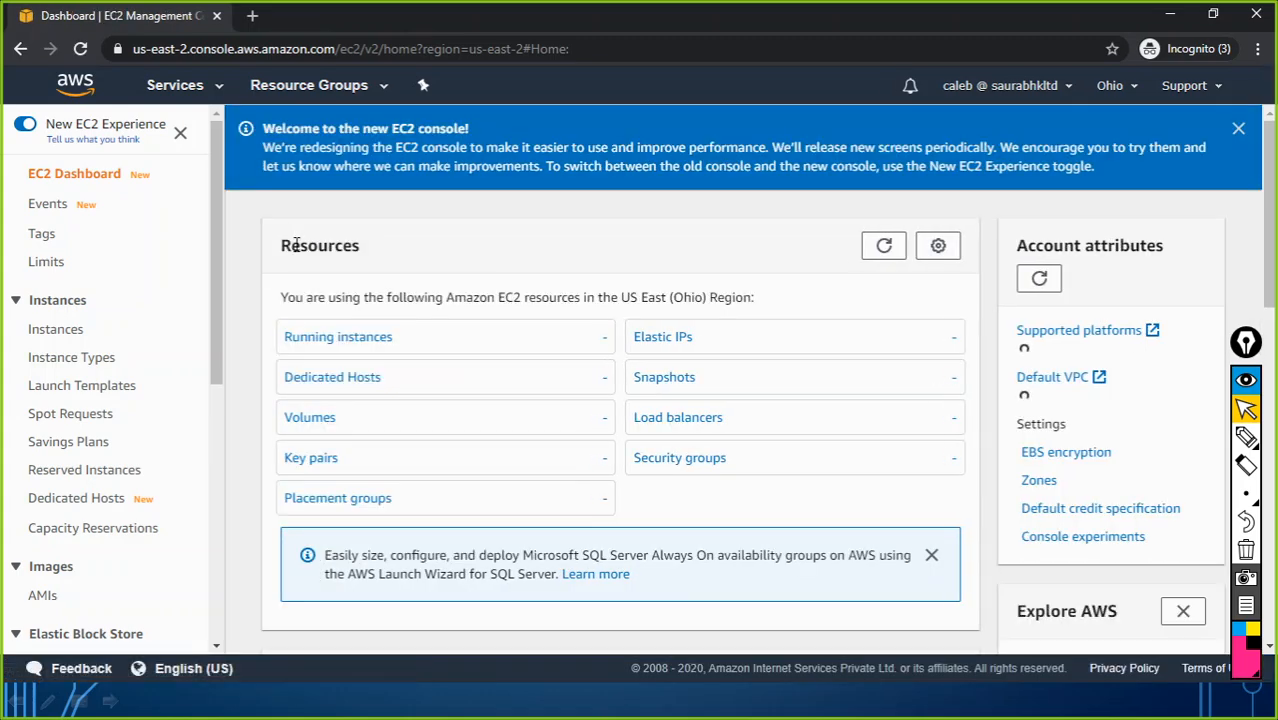
scroll(438, 307, "down", 1)
scroll(438, 307, "down", 7)
scroll(430, 315, "up", 4)
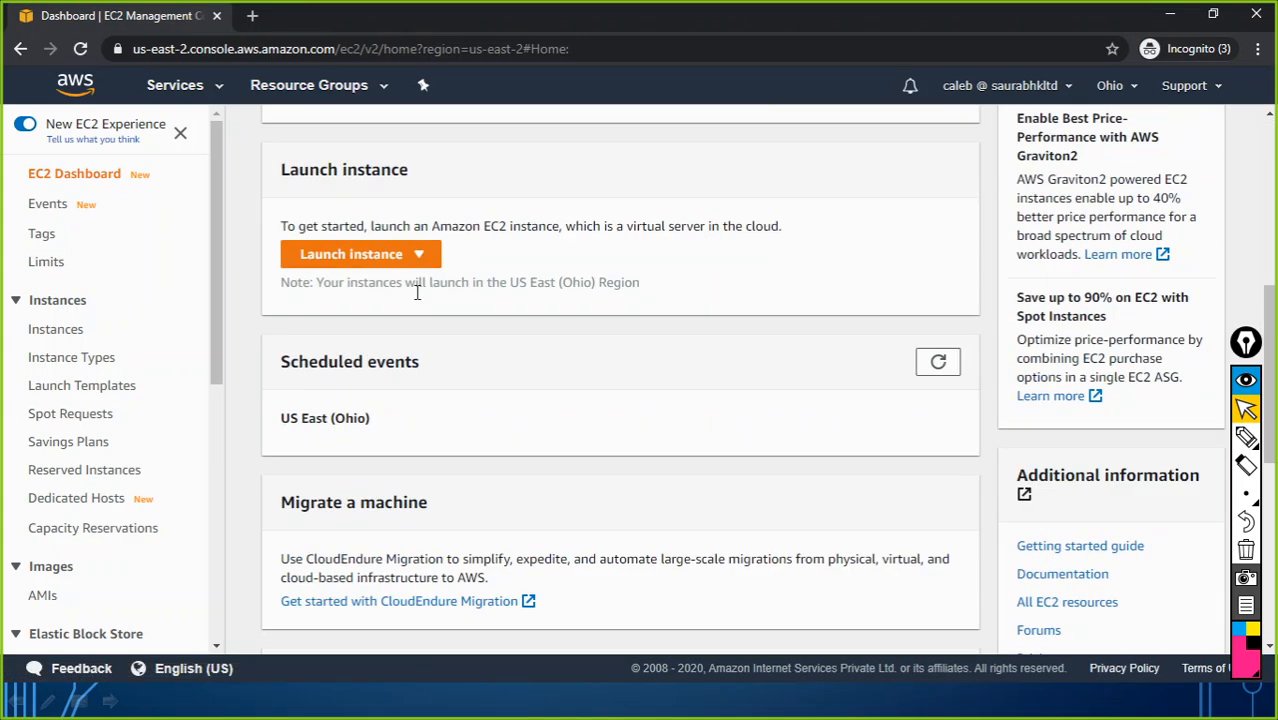
left_click(350, 294)
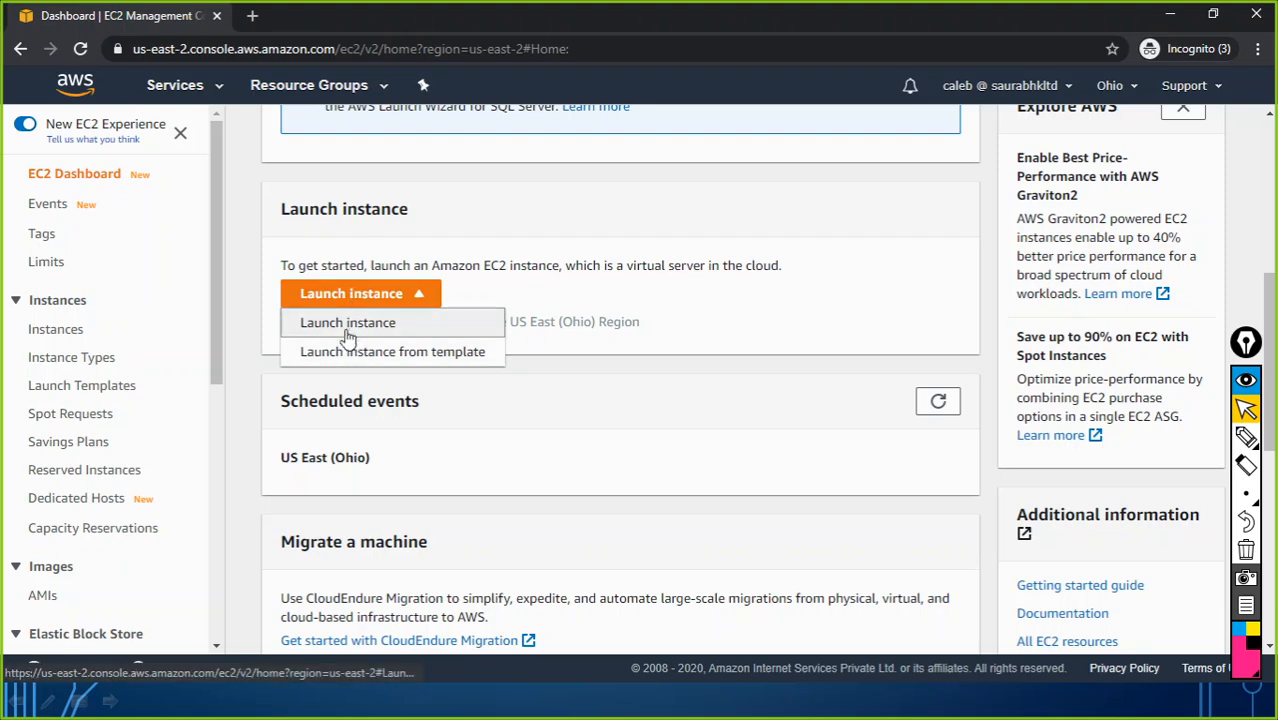
left_click(347, 327)
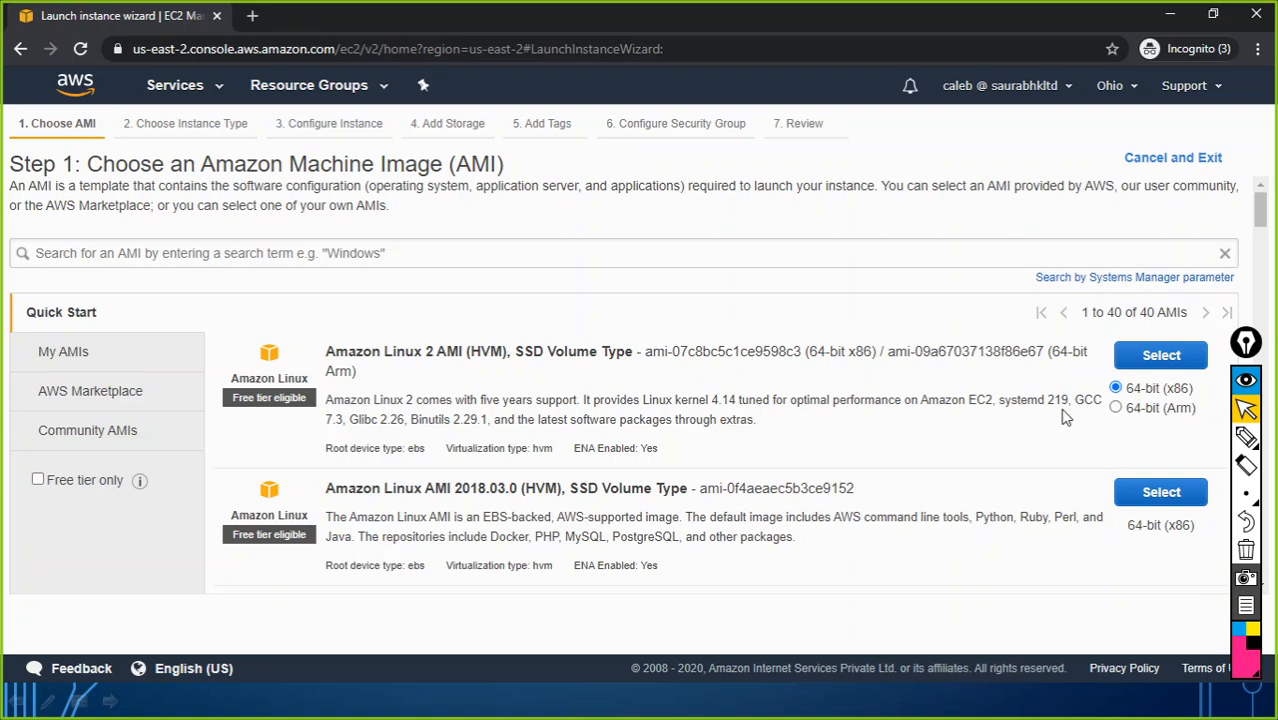
left_click(1138, 362)
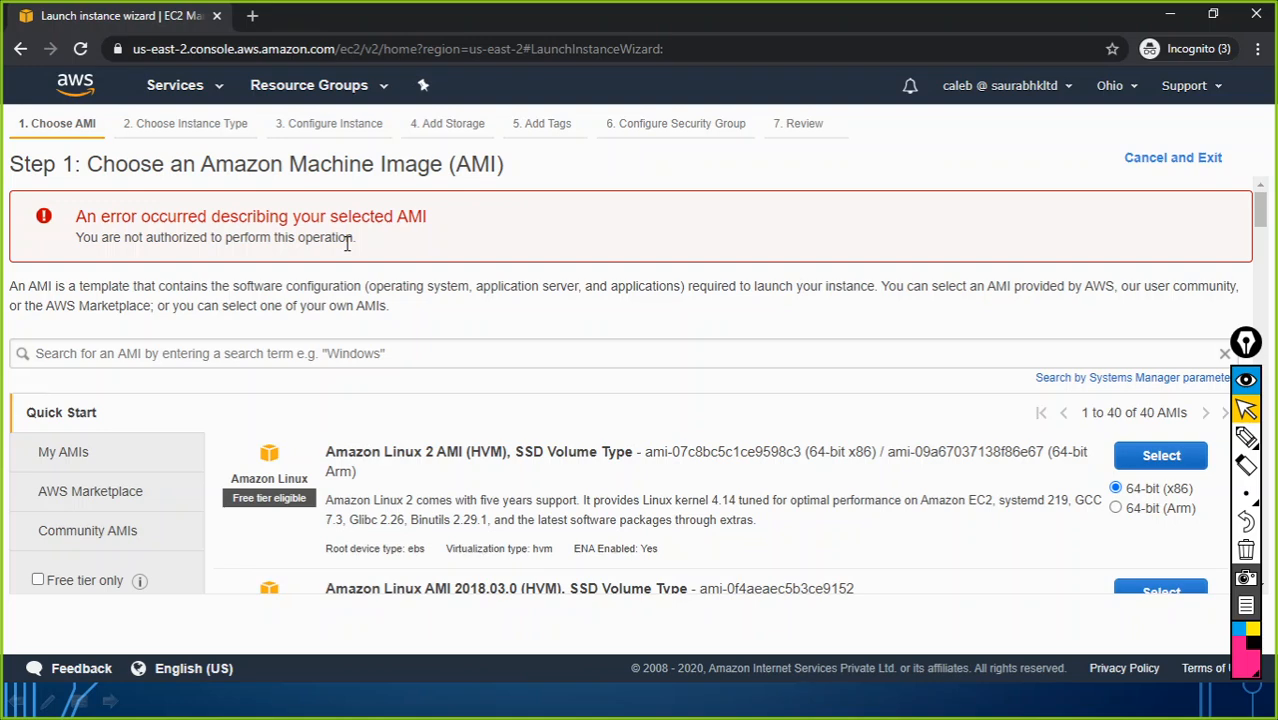
Step: Check IAM (not authorized) and S3 (0 buckets) as the sales user, then snap the window left
left_click(178, 94)
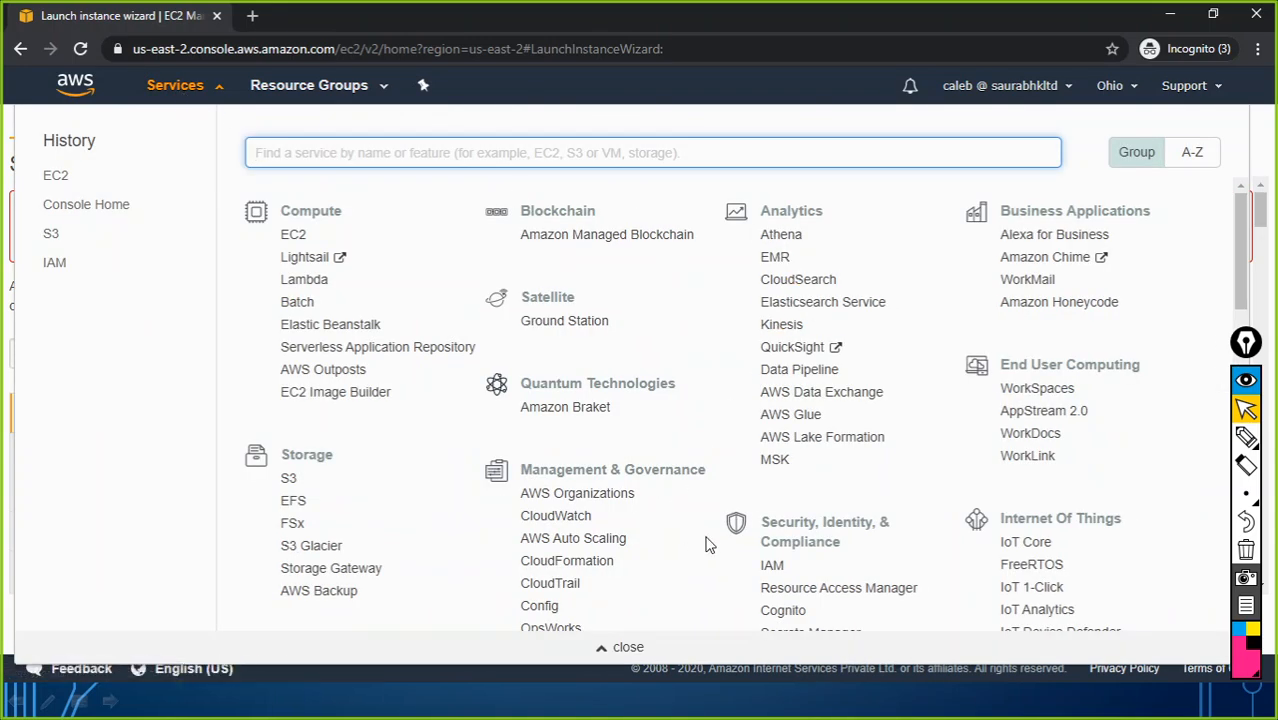
left_click(771, 567)
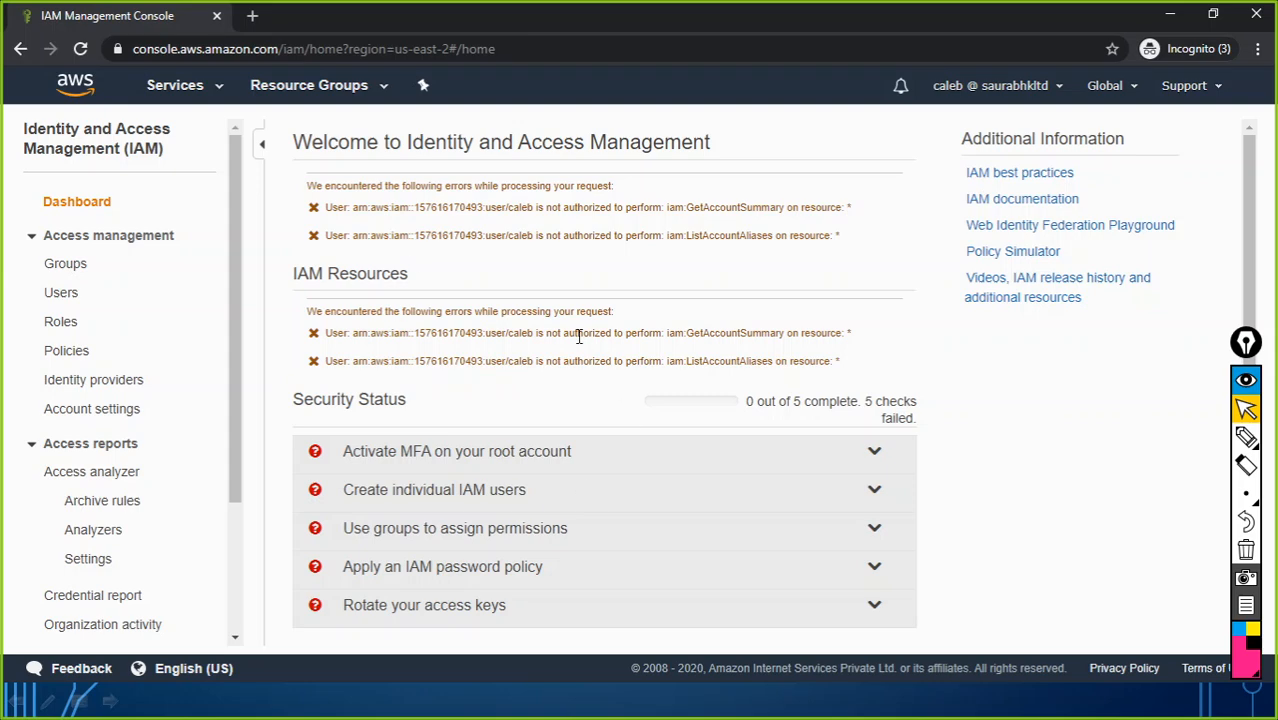
left_click(219, 88)
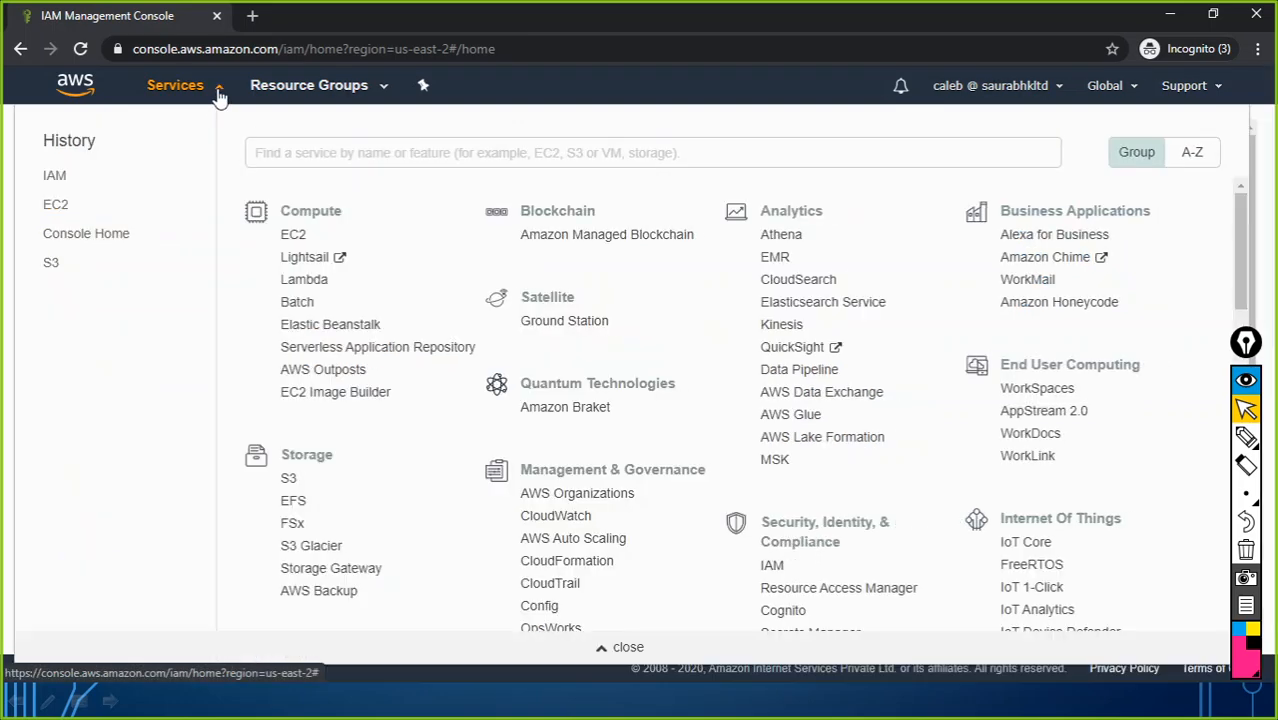
left_click(288, 479)
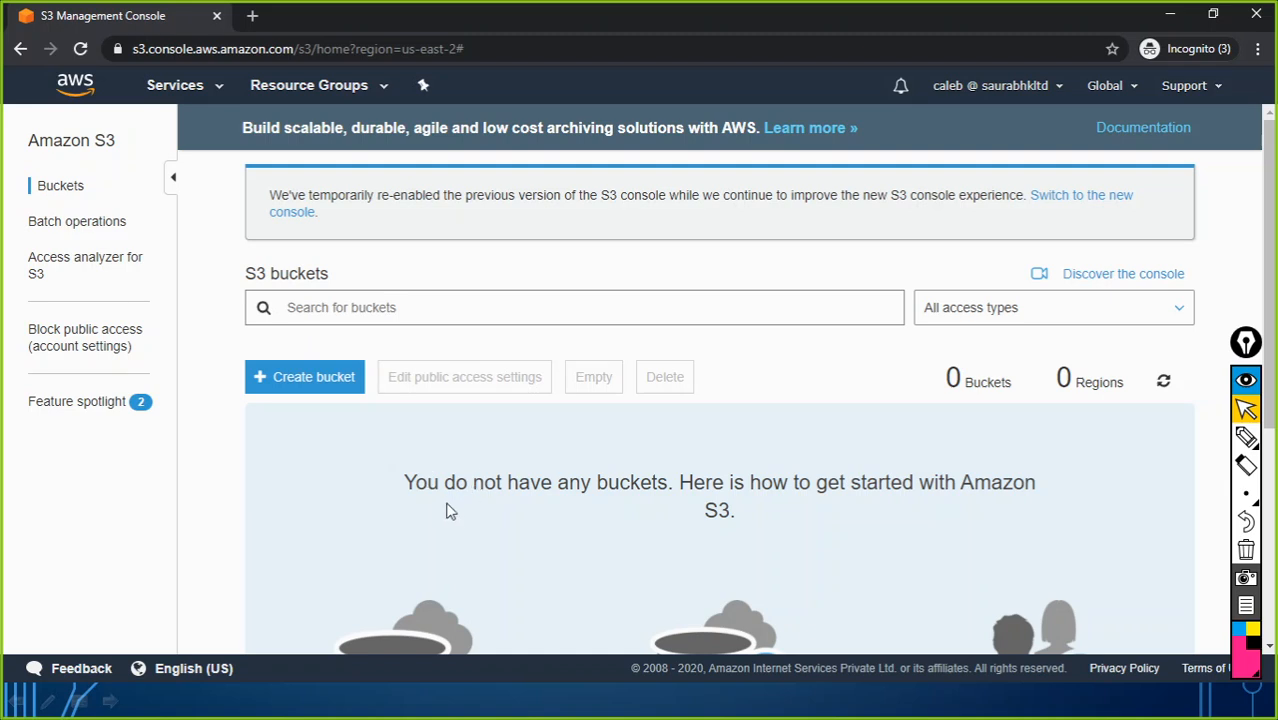
scroll(460, 505, "down", 2)
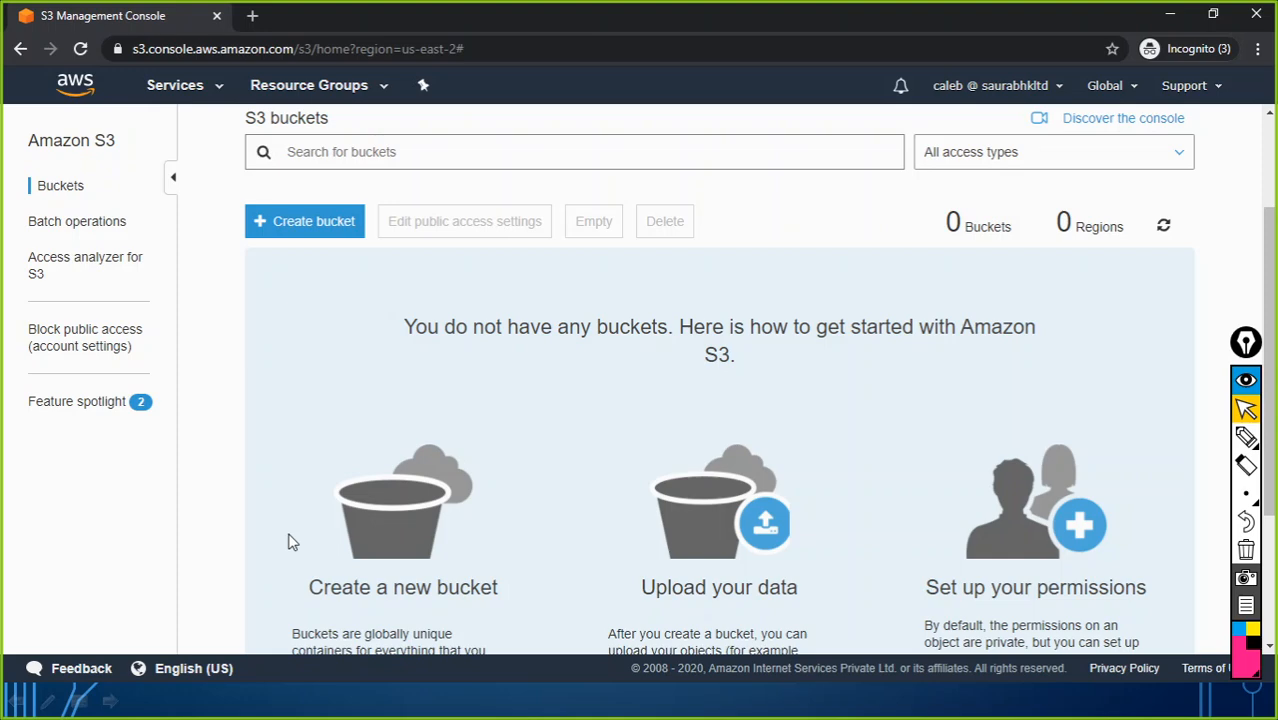
left_click_drag(601, 17, 3, 80)
left_click_drag(2, 83, 2, 83)
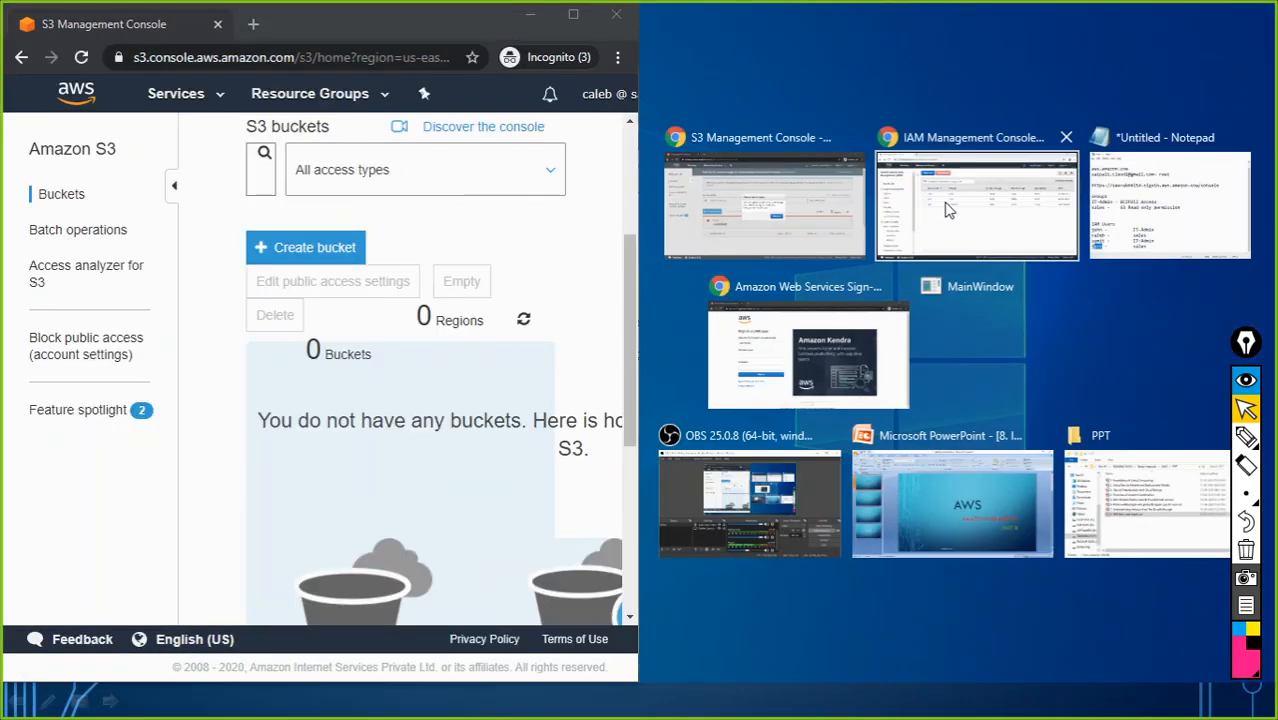
Step: Snap the other console window right, reload its signed-out session, then close it
left_click(797, 212)
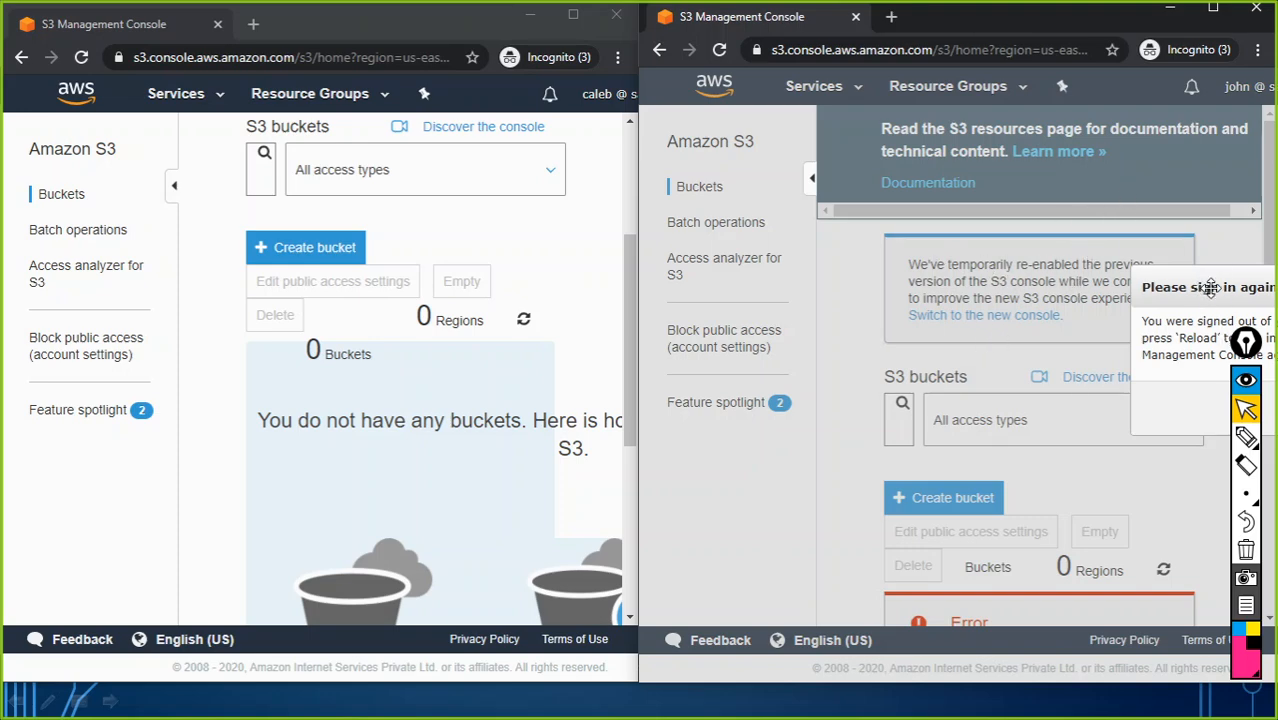
left_click_drag(1197, 287, 947, 228)
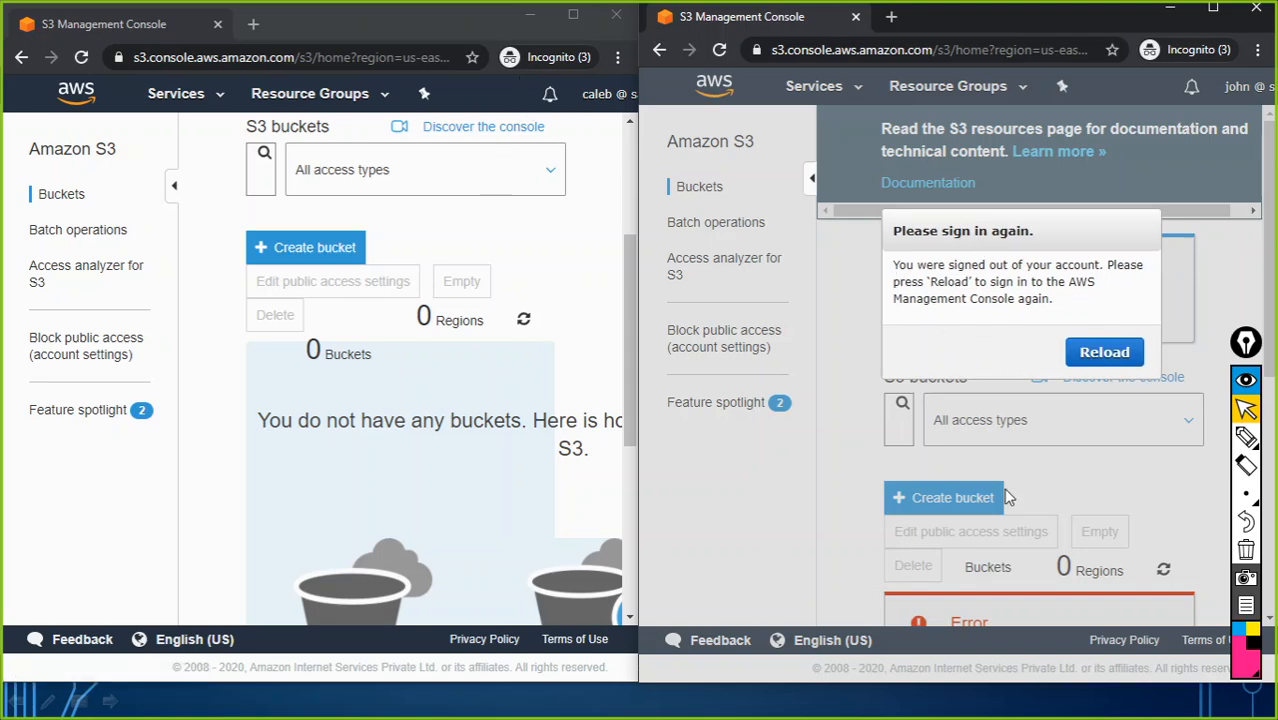
left_click(1271, 326)
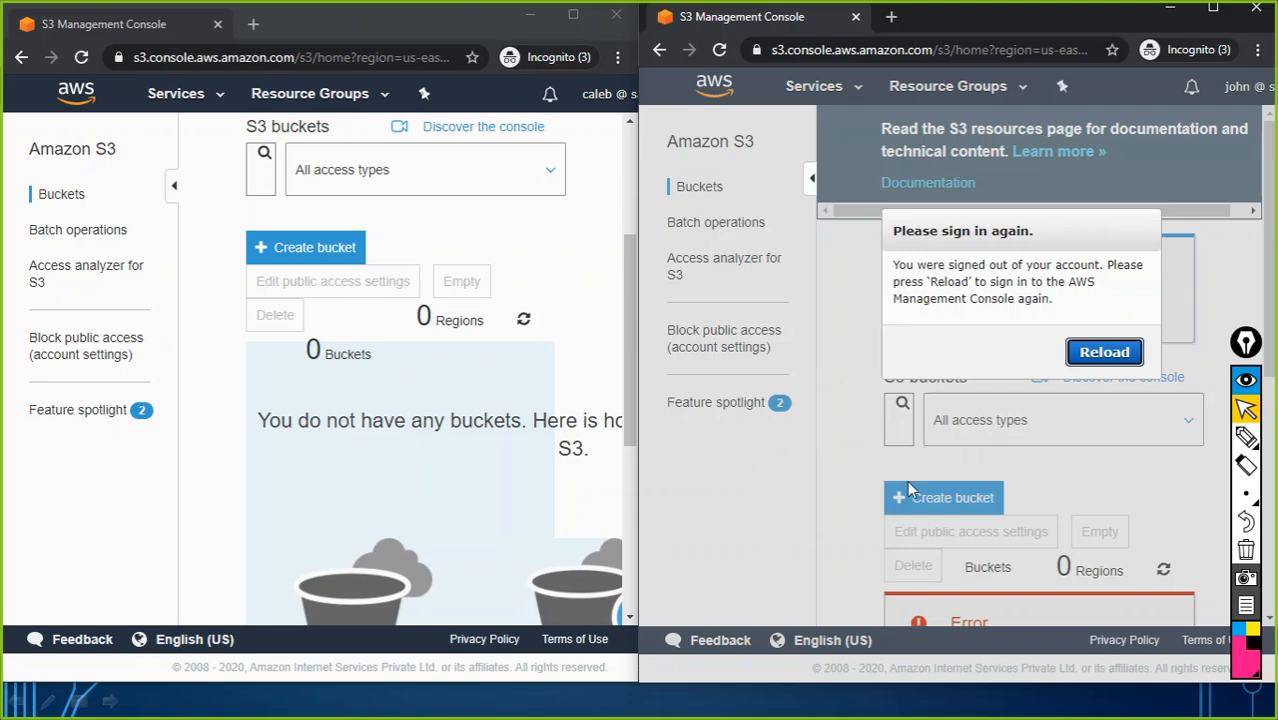
left_click(1256, 8)
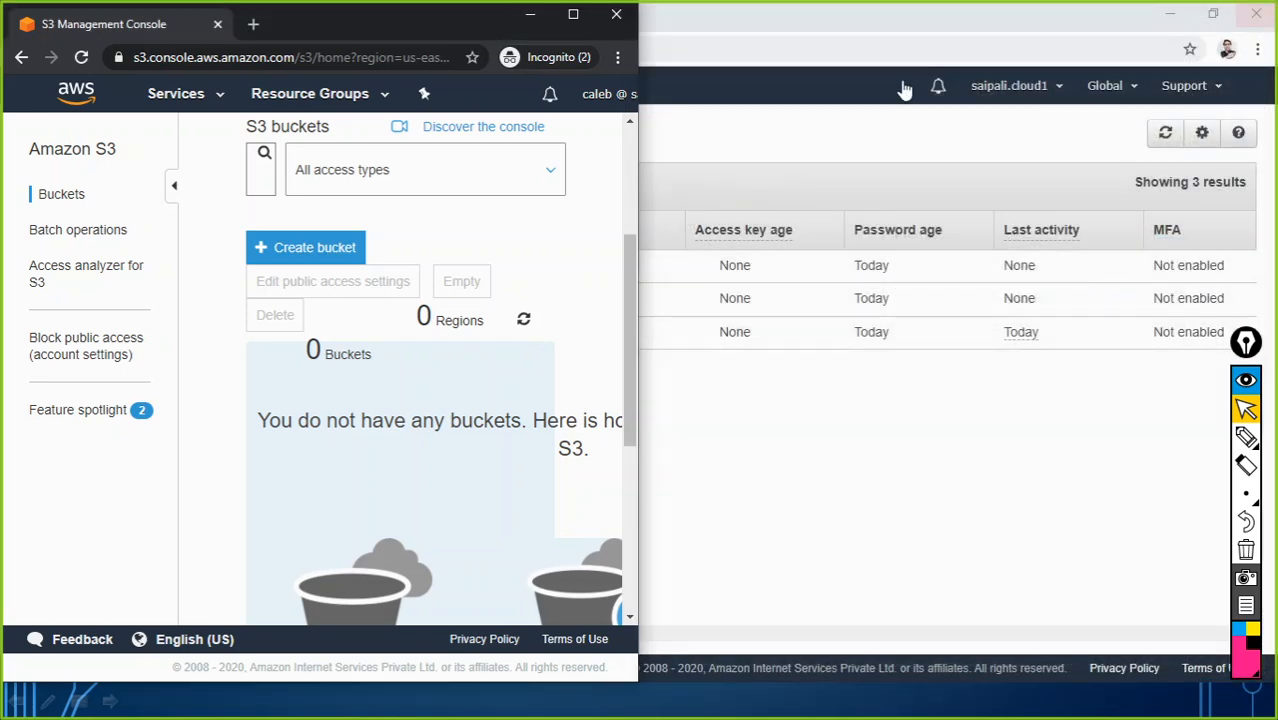
Step: Close the S3 window, start Add user, and identify the missing IT-Admin user in the notes
left_click(616, 18)
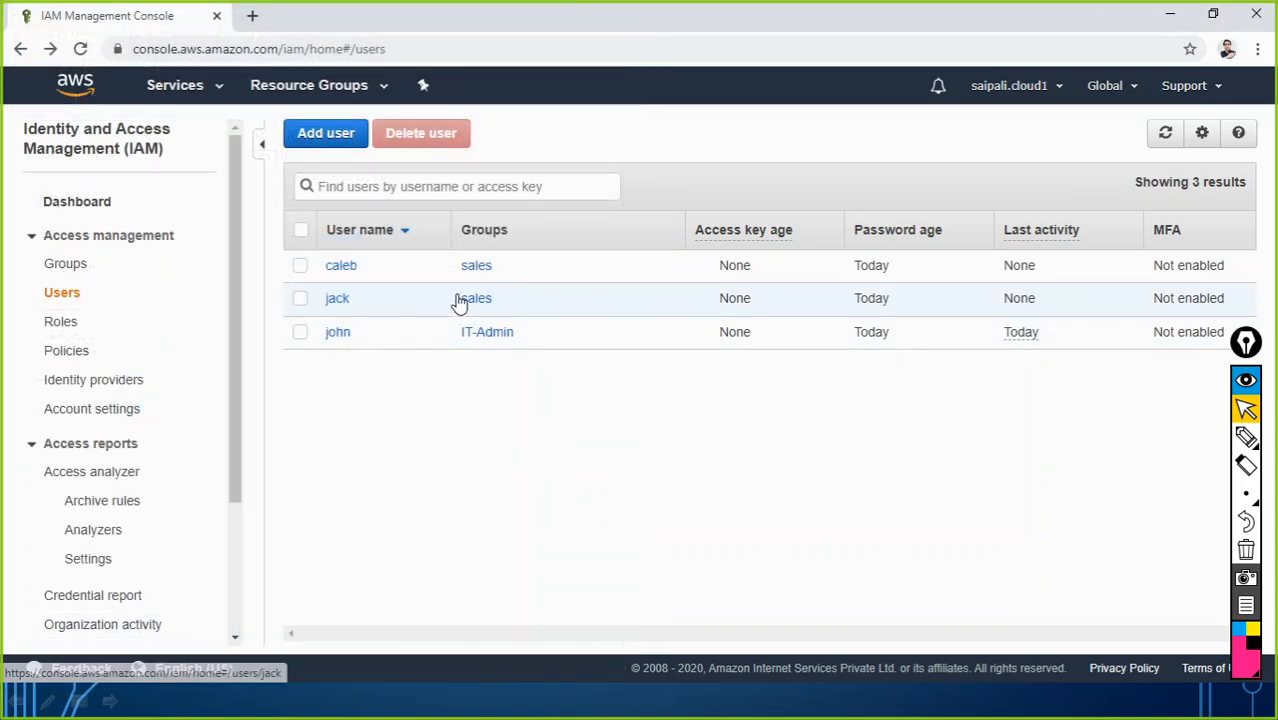
left_click(325, 137)
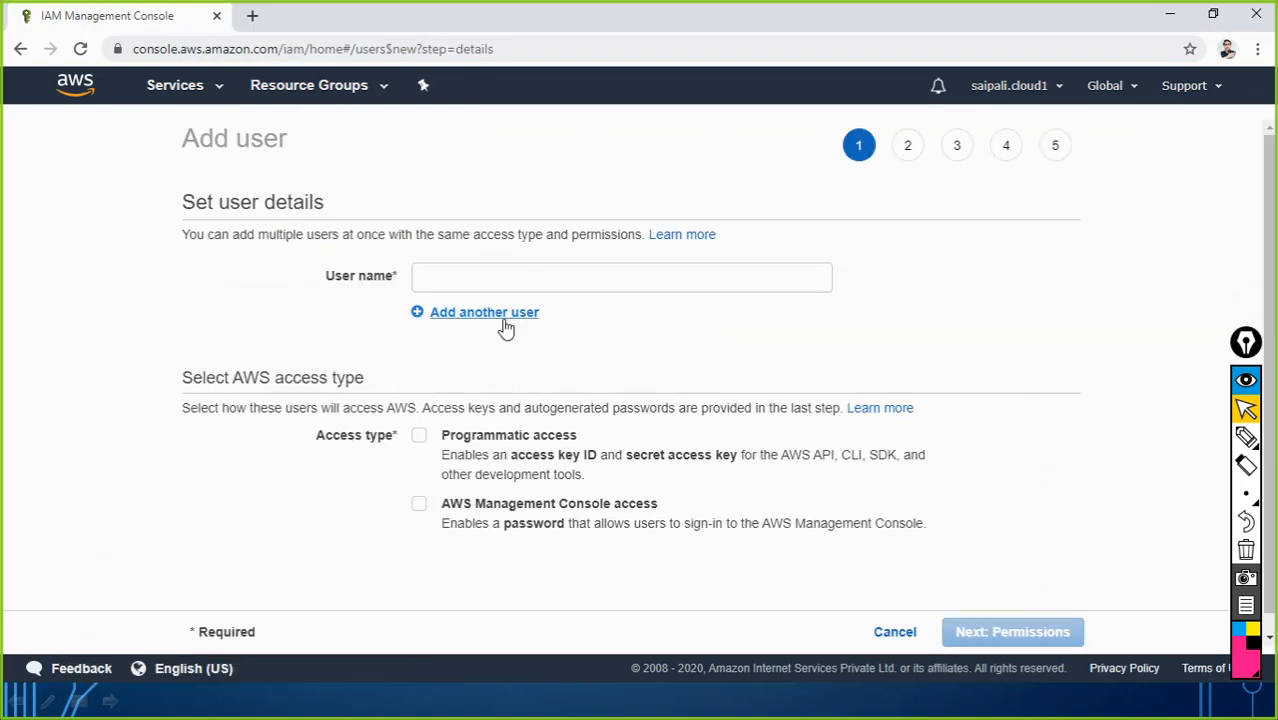
key("alt+Tab")
left_click(428, 292)
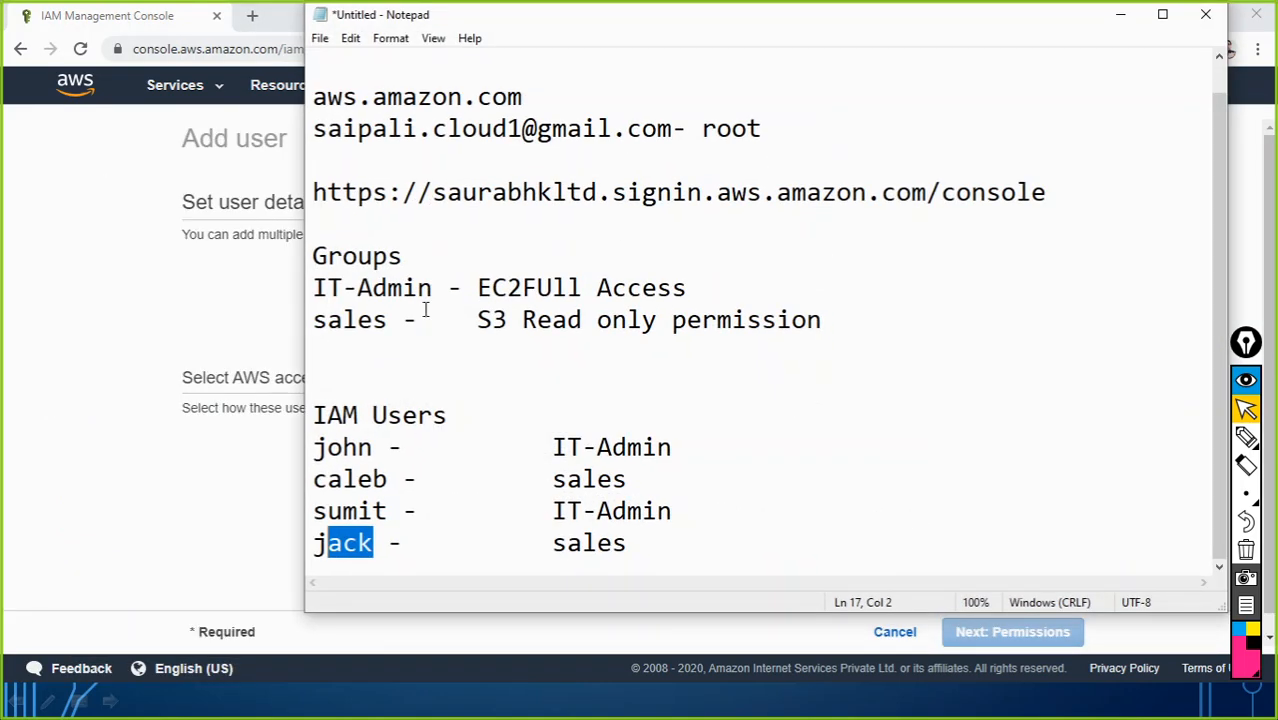
left_click_drag(377, 449, 313, 449)
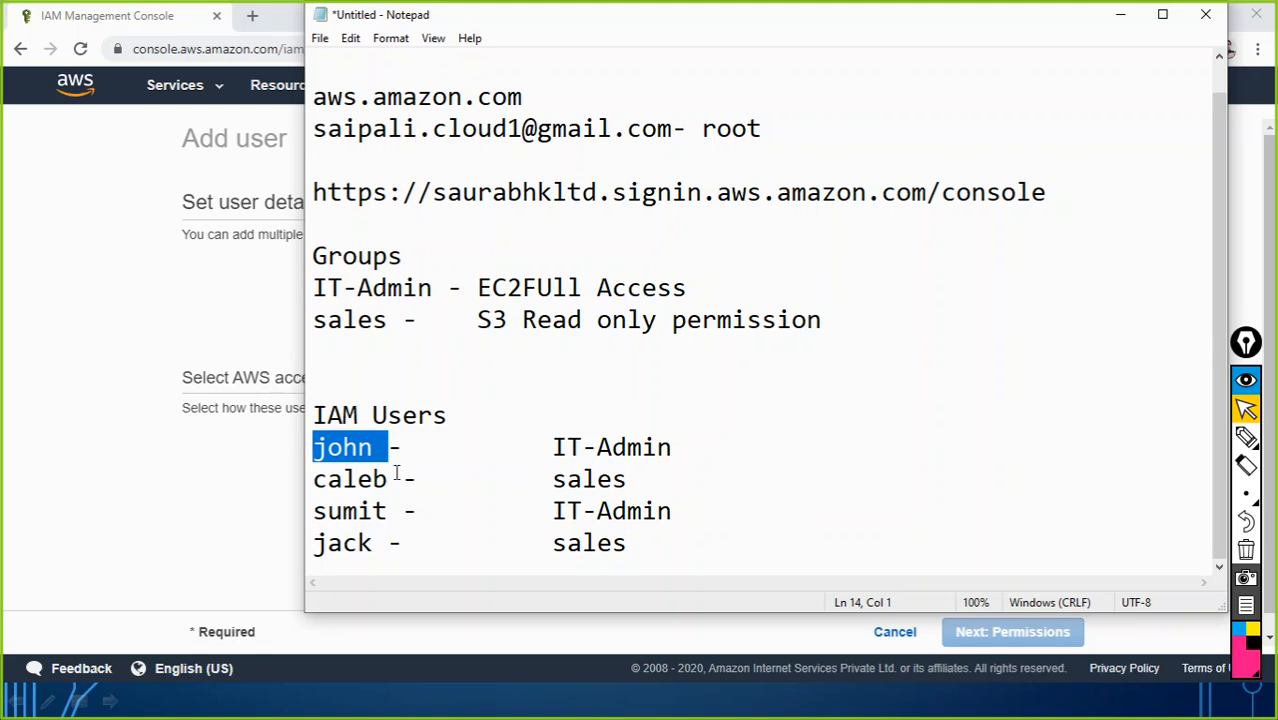
left_click_drag(388, 478, 313, 478)
left_click_drag(389, 542, 309, 542)
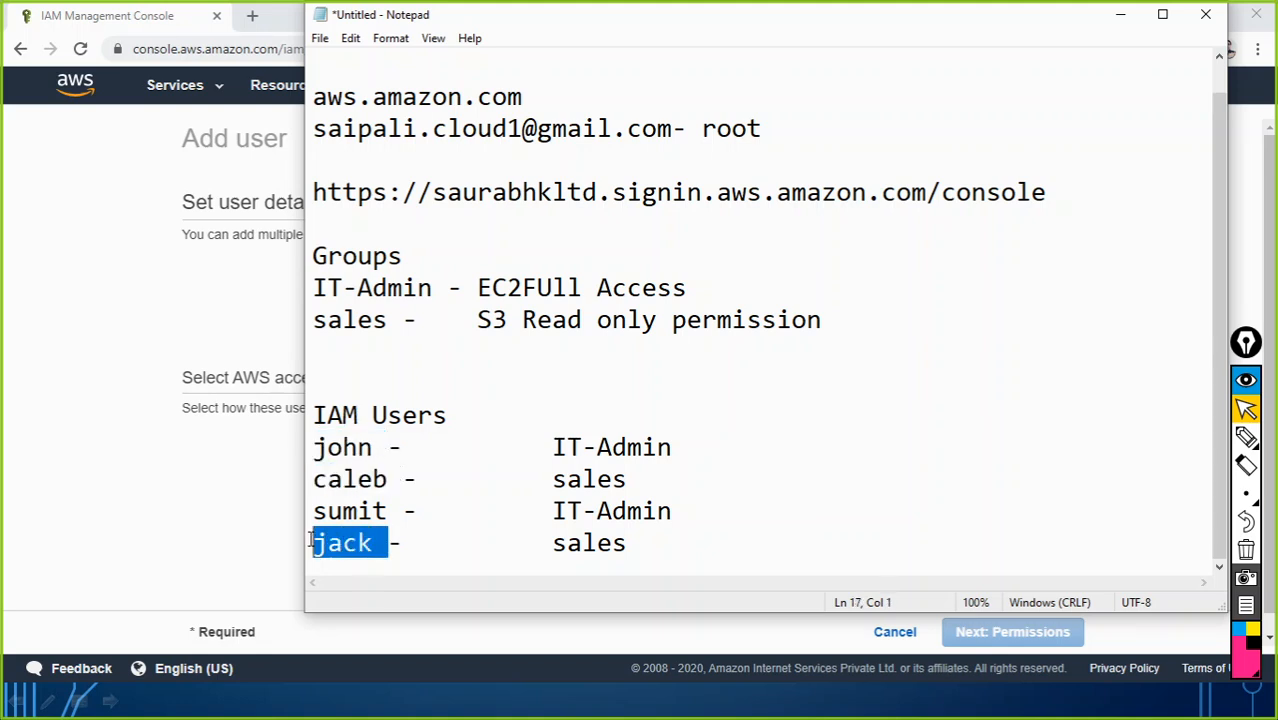
left_click_drag(388, 511, 306, 517)
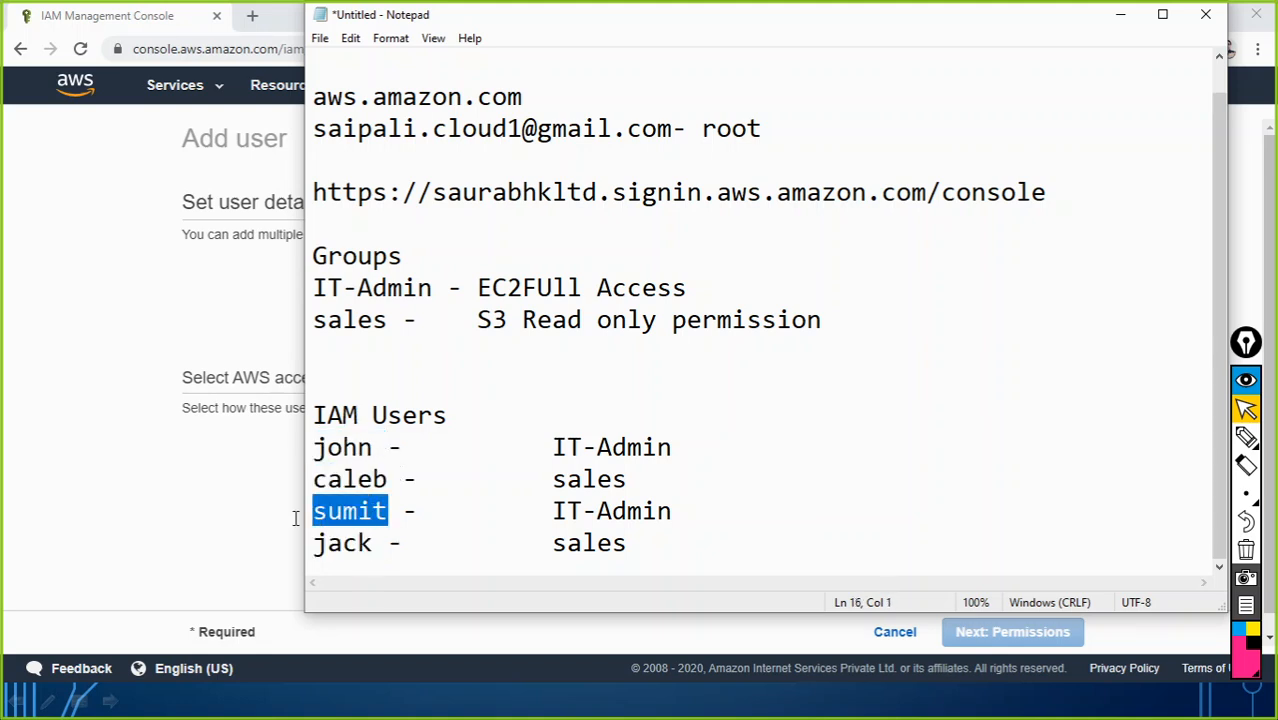
key("alt+Tab")
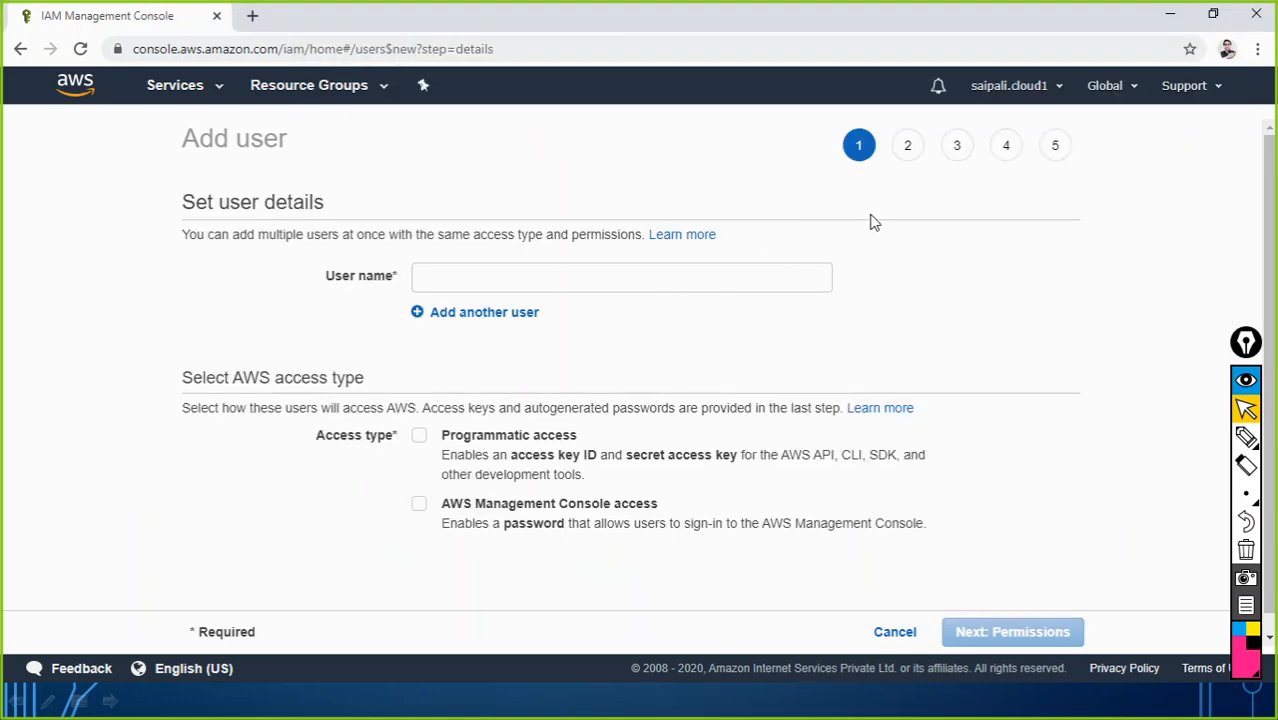
Step: Enter the IT-Admin user's name with console access, a custom password and no forced reset
left_click(450, 274)
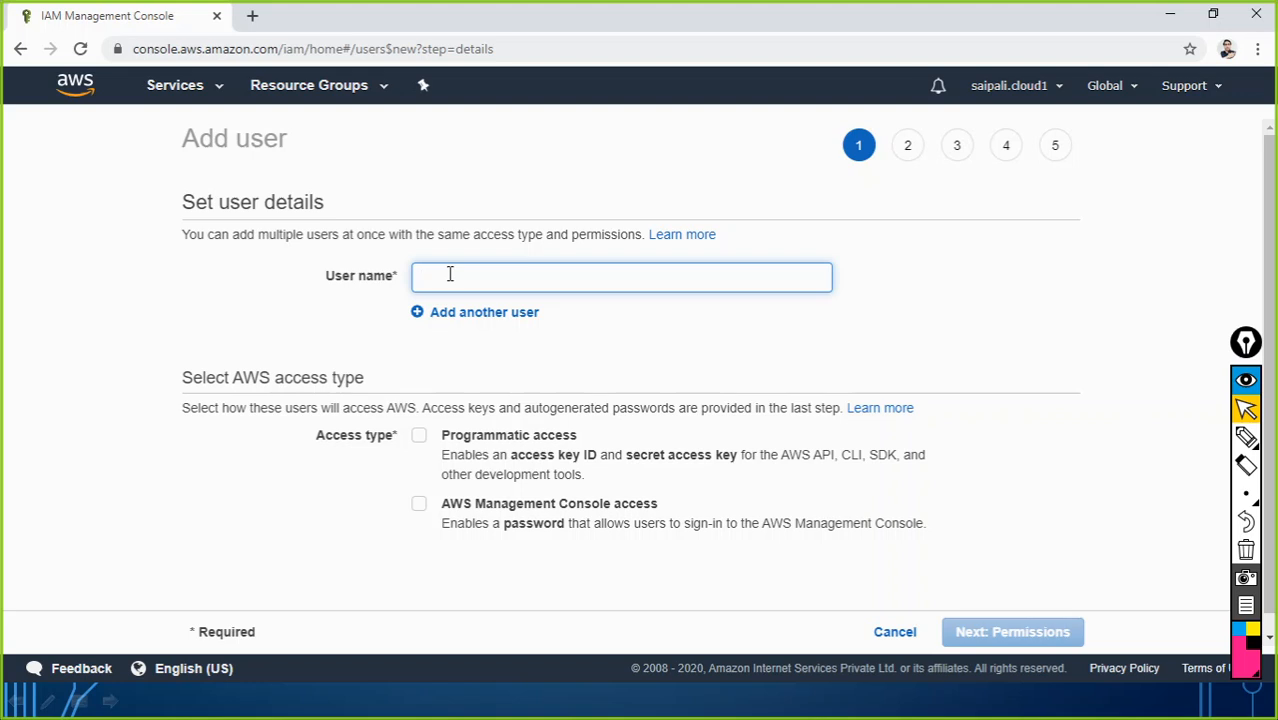
type("sumit")
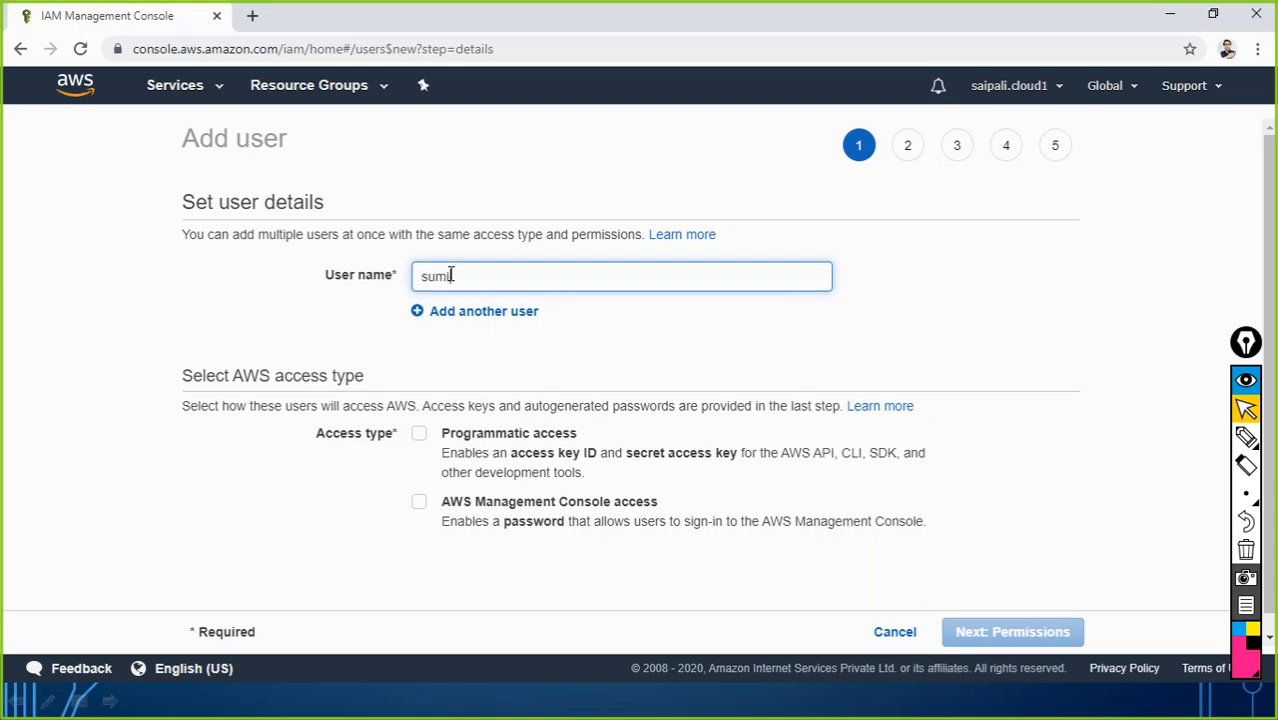
left_click(427, 502)
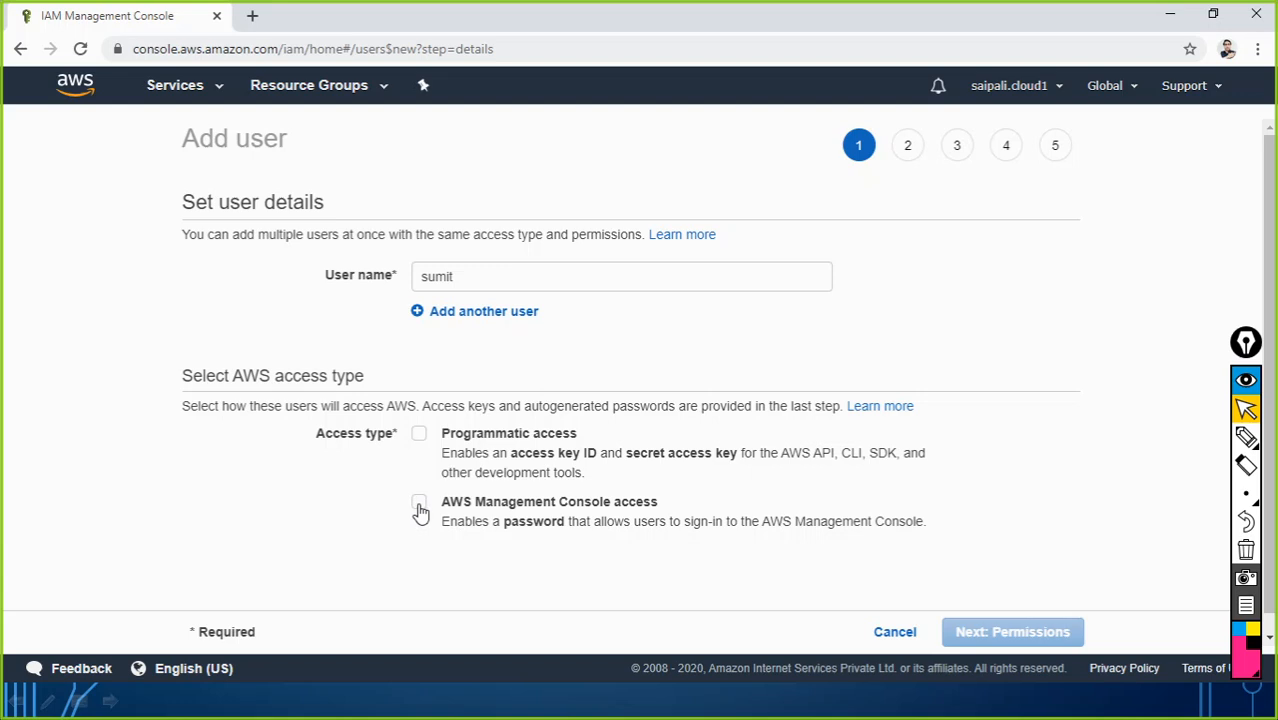
left_click(420, 510)
scroll(719, 437, "down", 2)
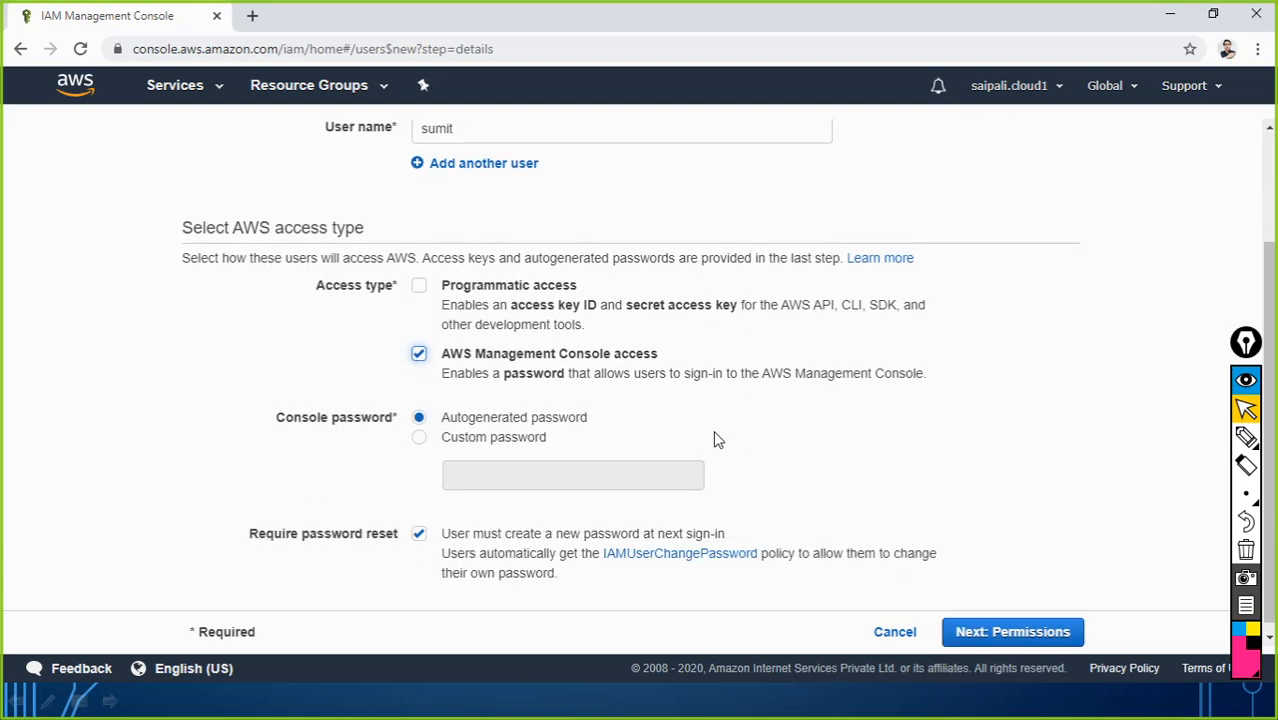
left_click(419, 430)
left_click(475, 468)
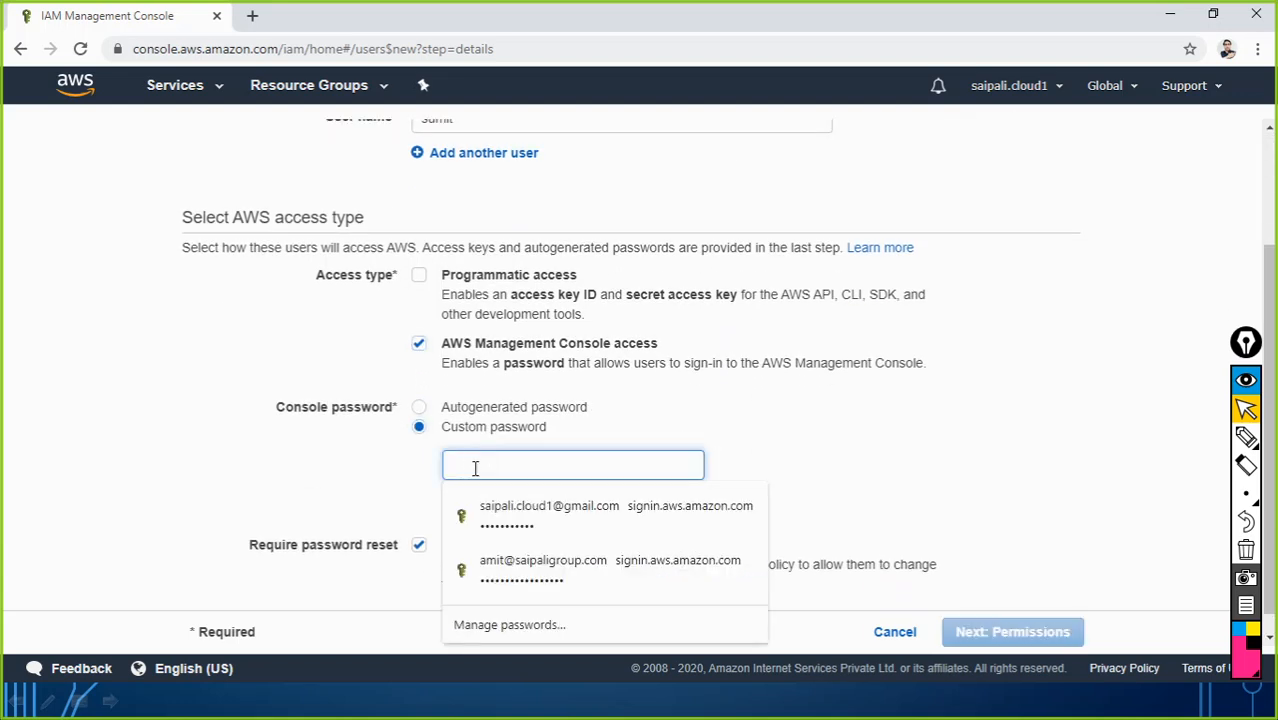
type("S")
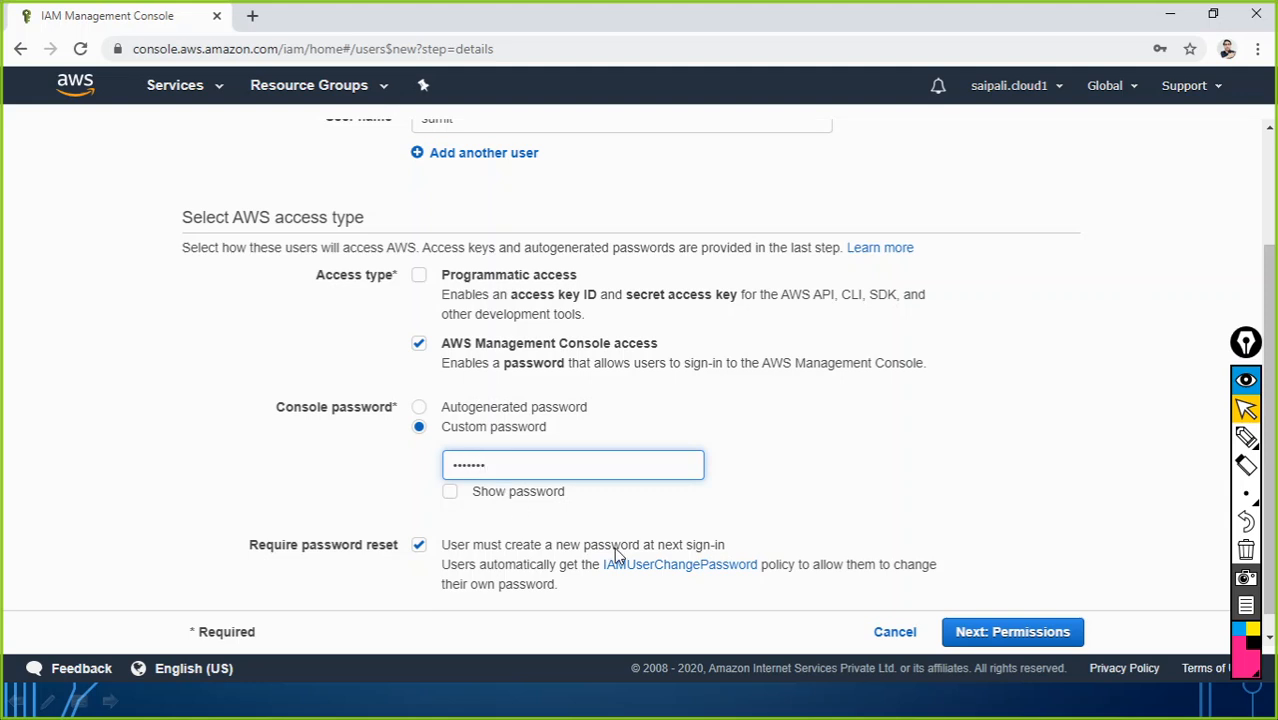
left_click(500, 548)
left_click(990, 636)
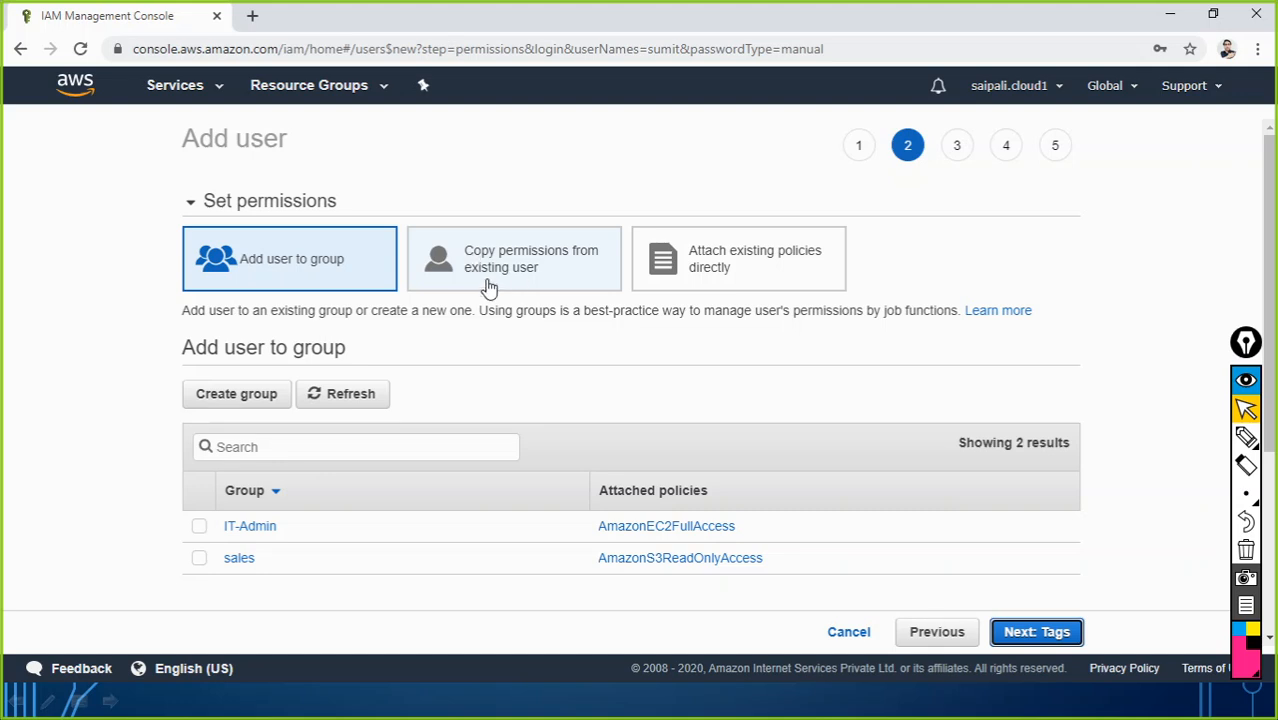
Step: Choose to copy permissions from an existing user, checking the Notepad user notes
left_click(538, 276)
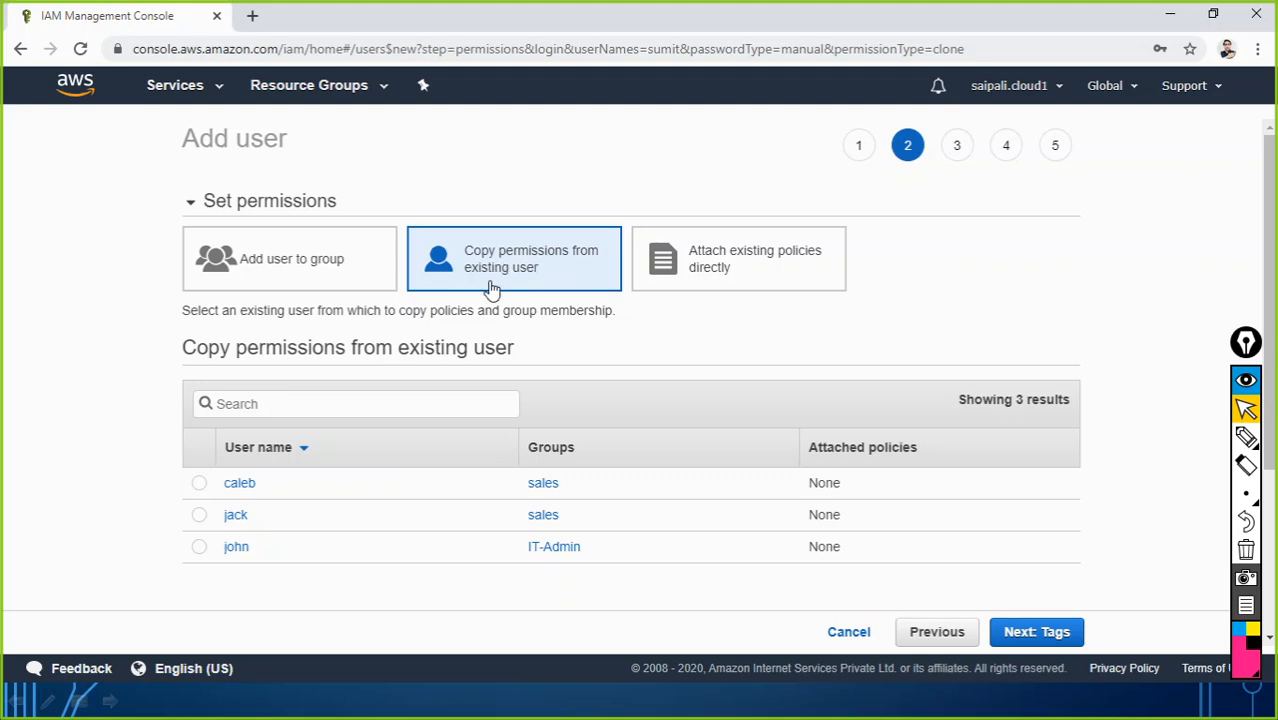
key("alt+Tab")
key("Tab")
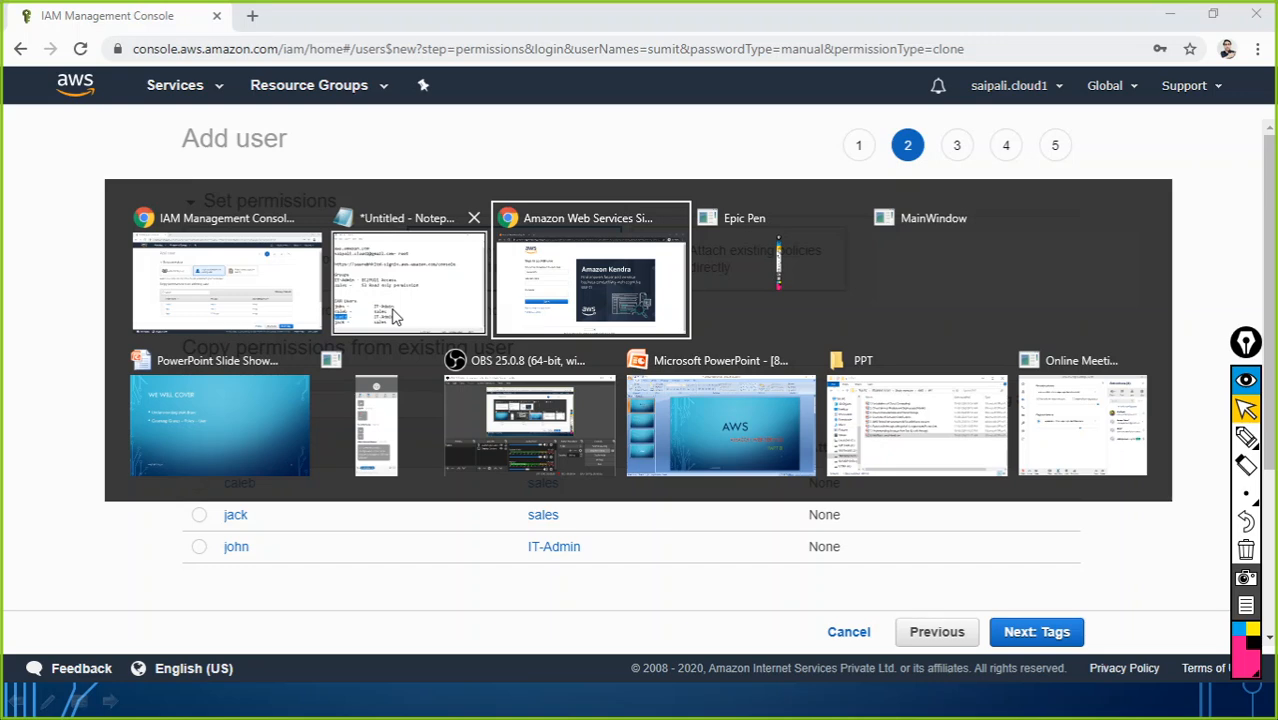
key("alt+Tab")
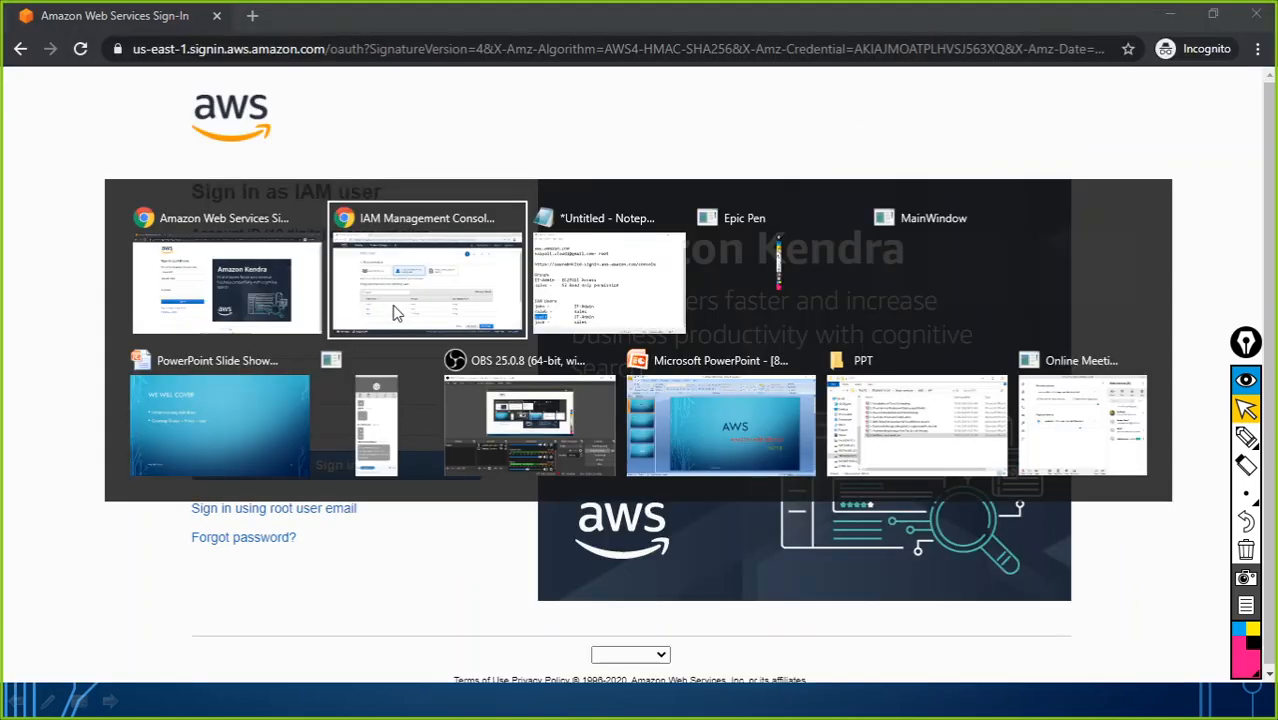
key("Tab")
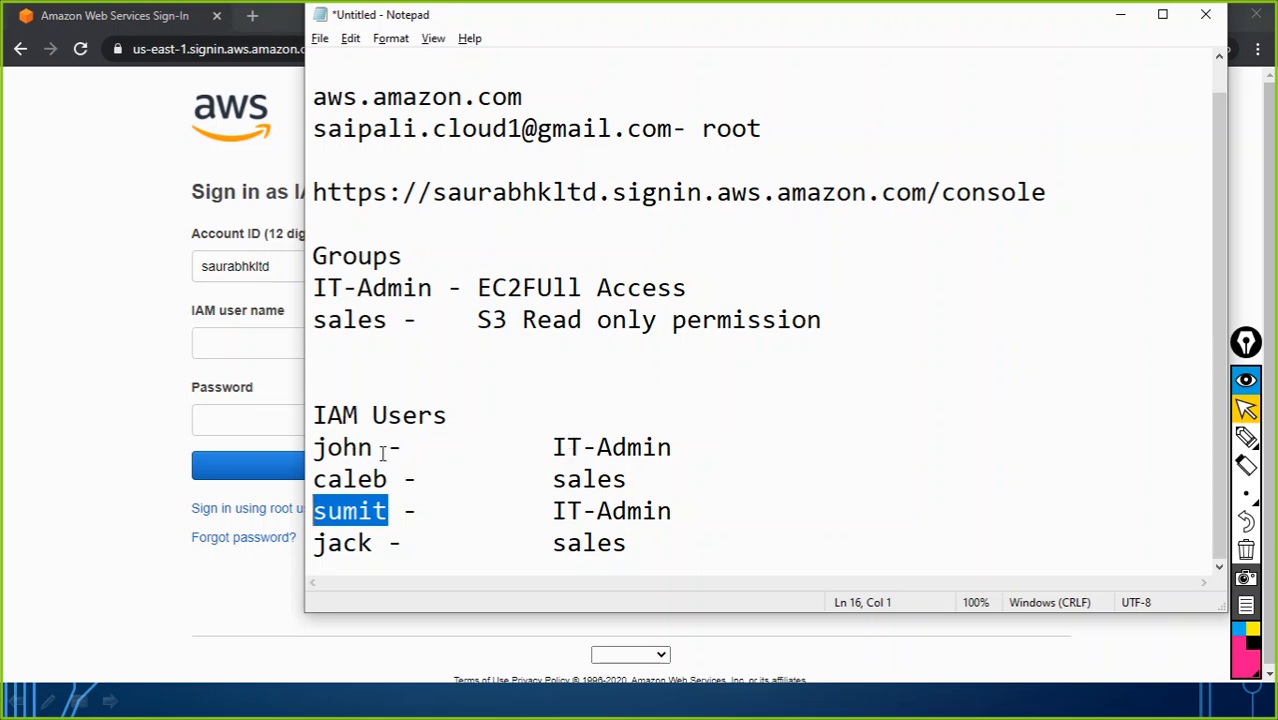
key("alt+Tab")
key("Tab")
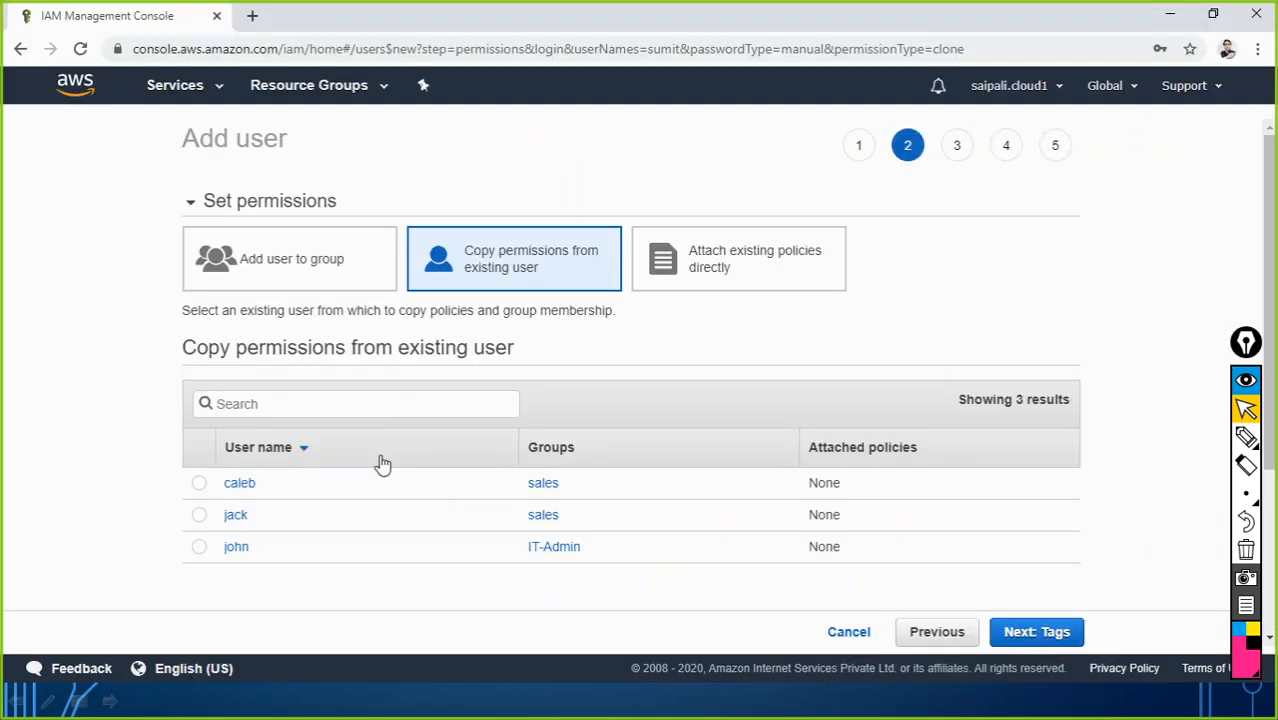
Step: Copy john's permissions and create user sumit, skipping tags
left_click(201, 549)
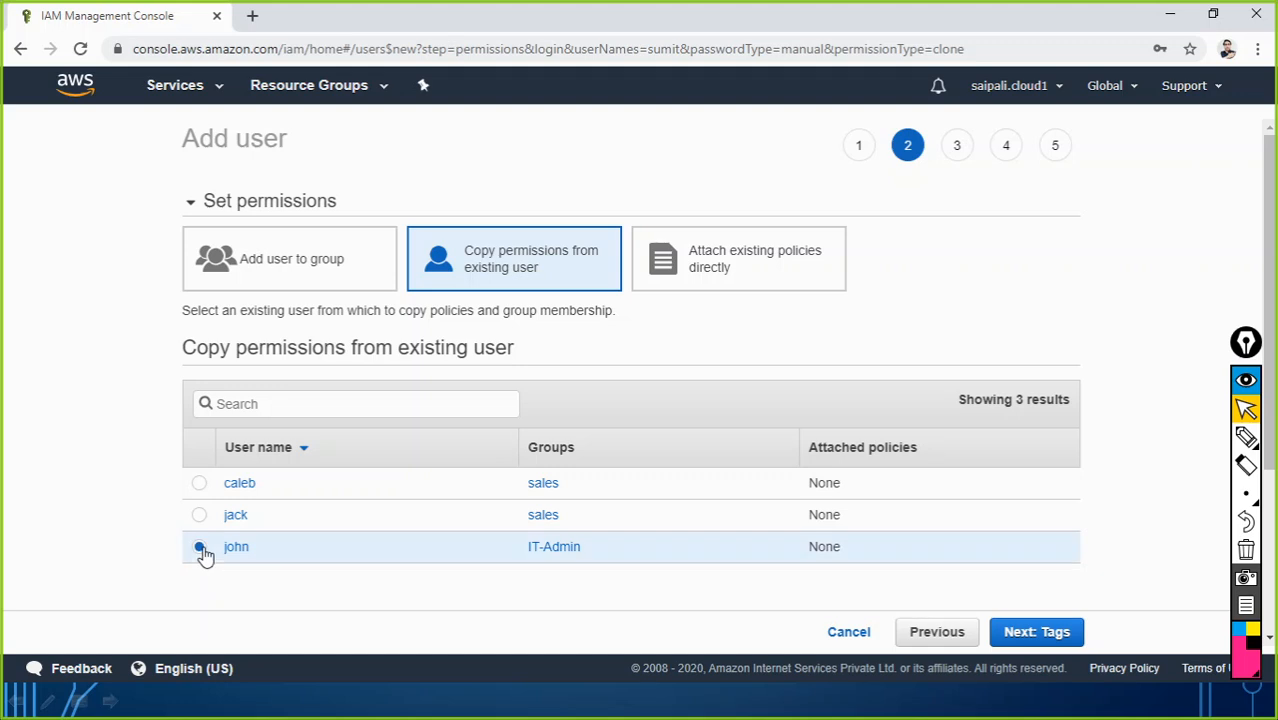
left_click(1013, 634)
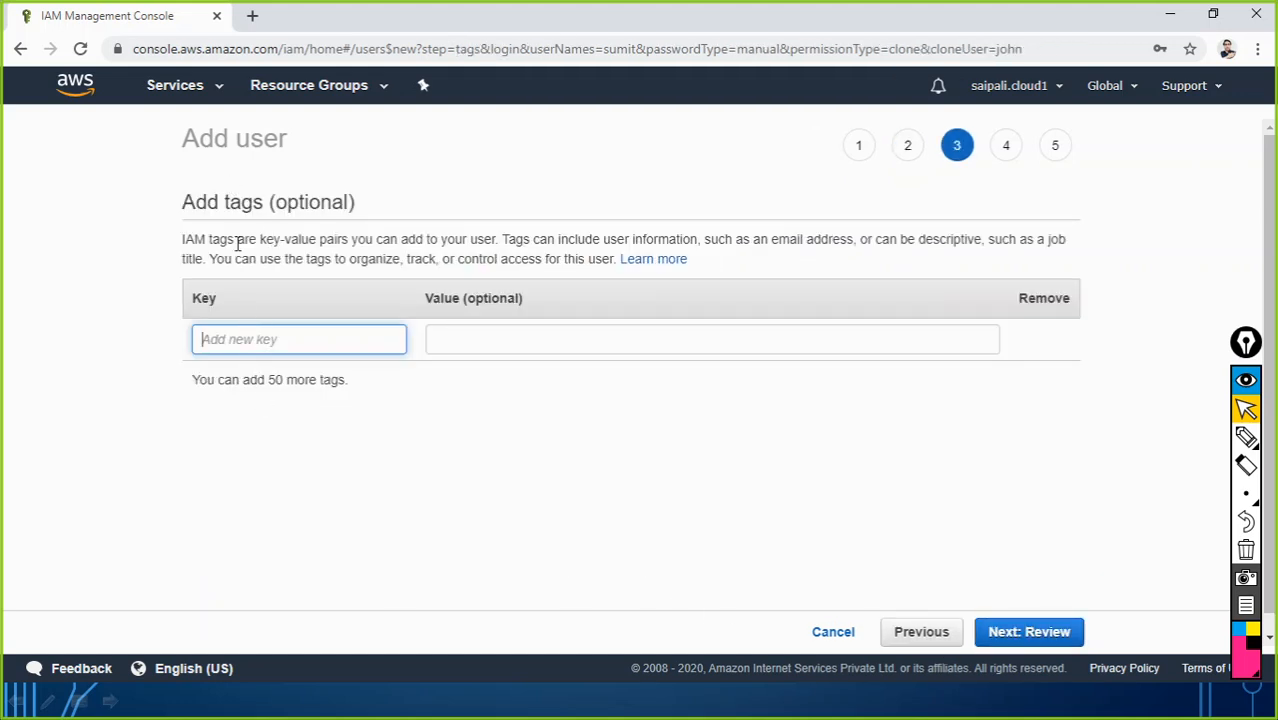
left_click(1055, 633)
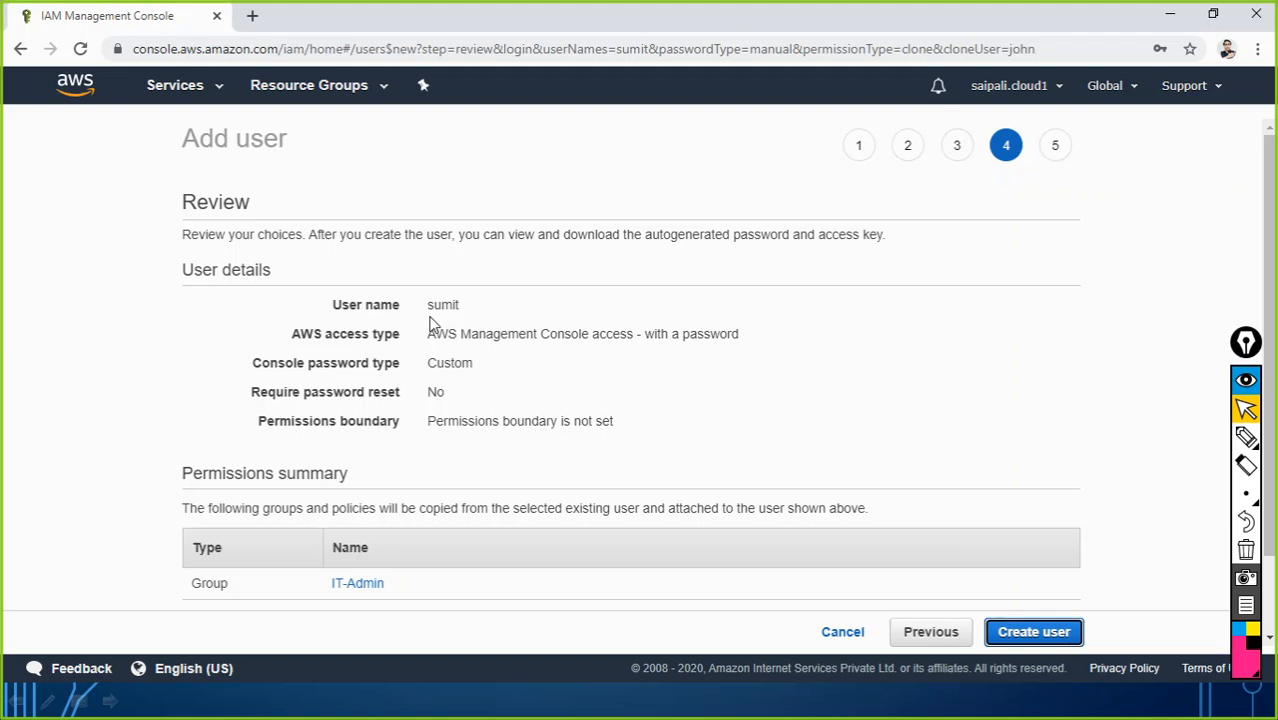
left_click(1016, 633)
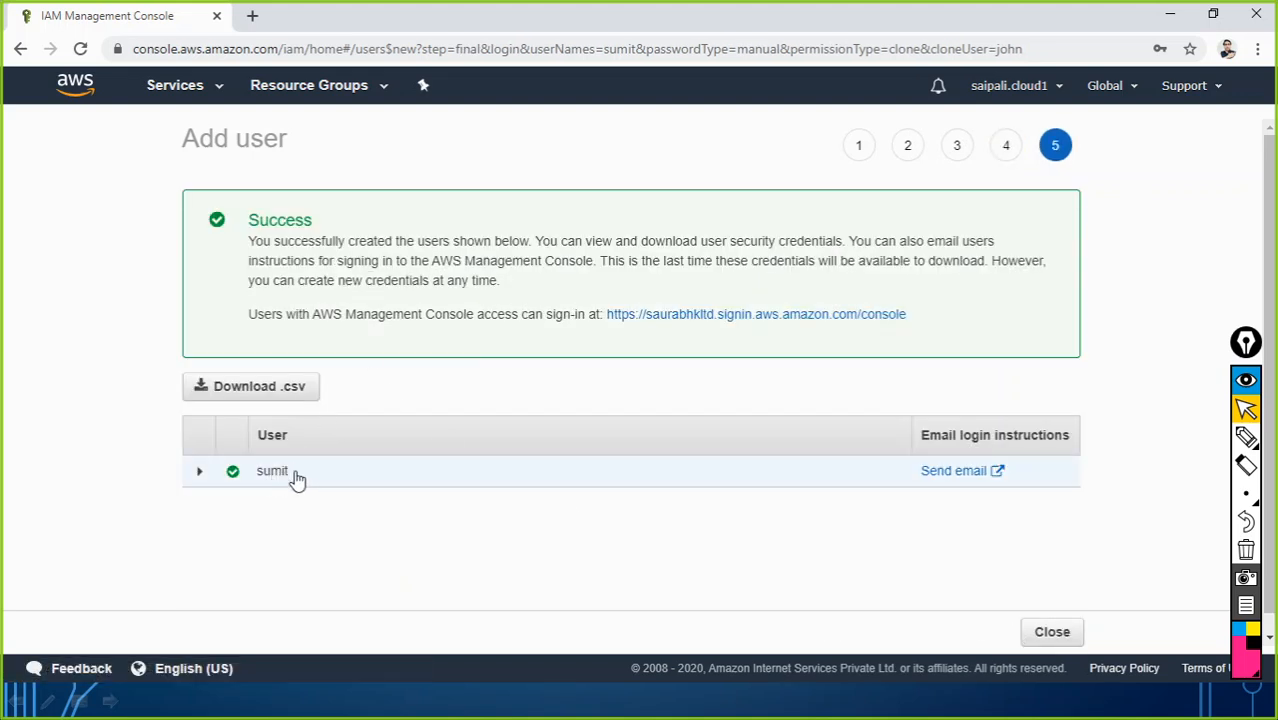
left_click(1052, 633)
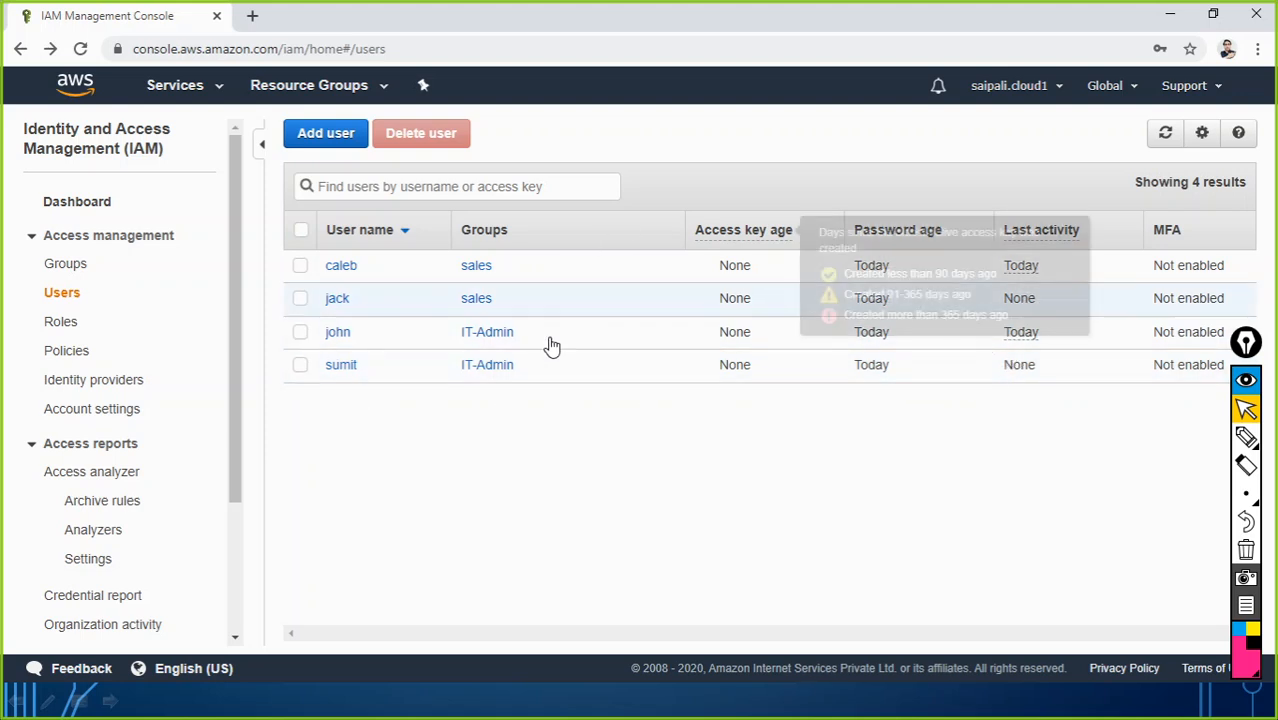
Step: Remove sumit from the IT-Admin group, leaving john as the only member
left_click(64, 268)
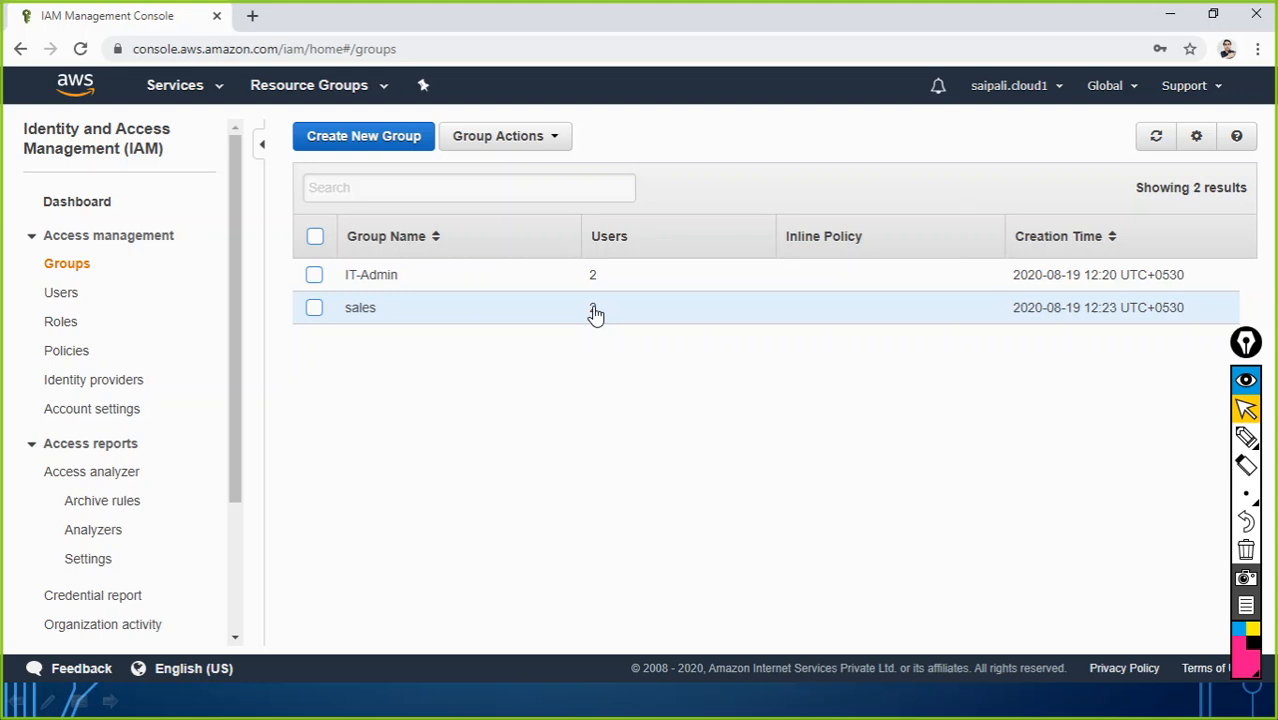
left_click(380, 276)
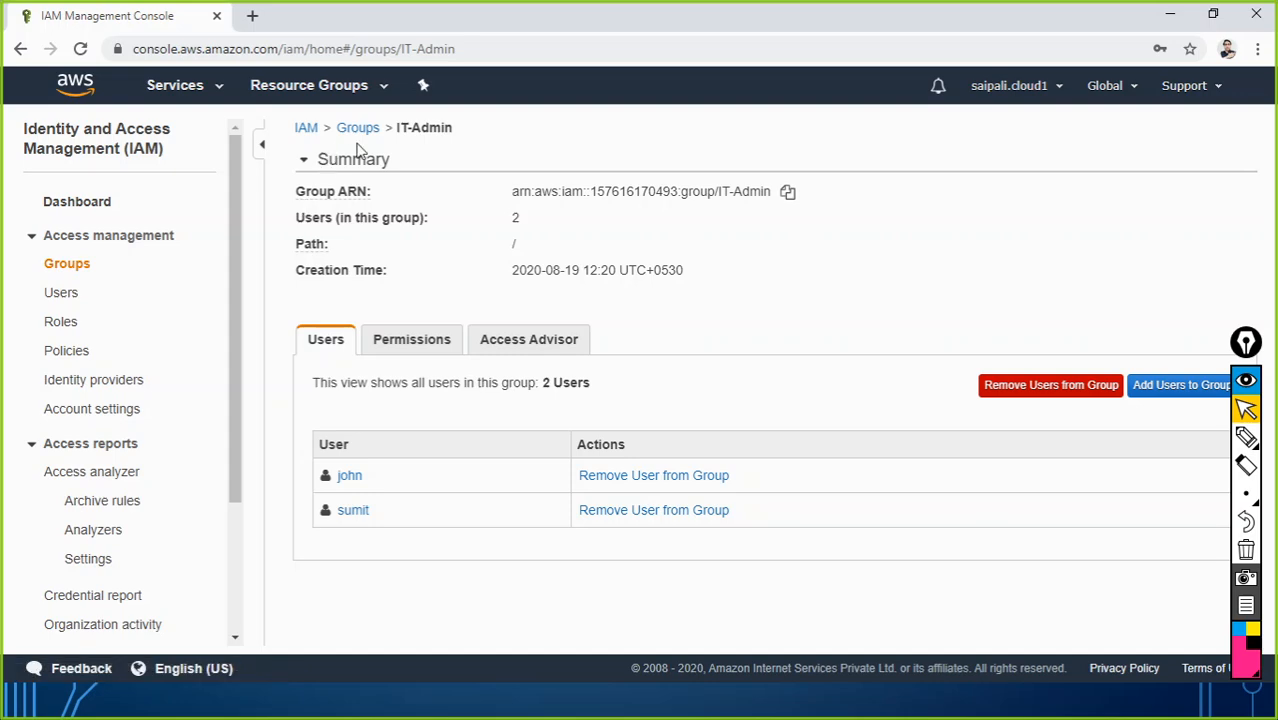
left_click(626, 510)
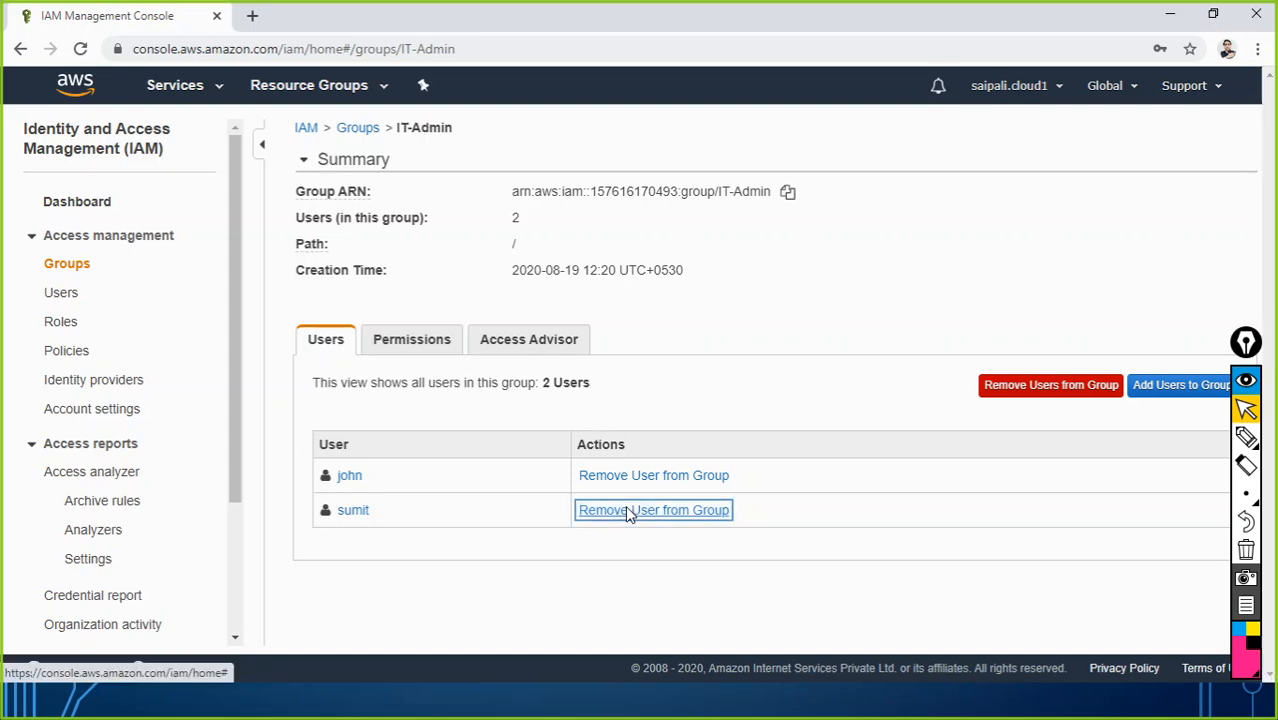
left_click(748, 431)
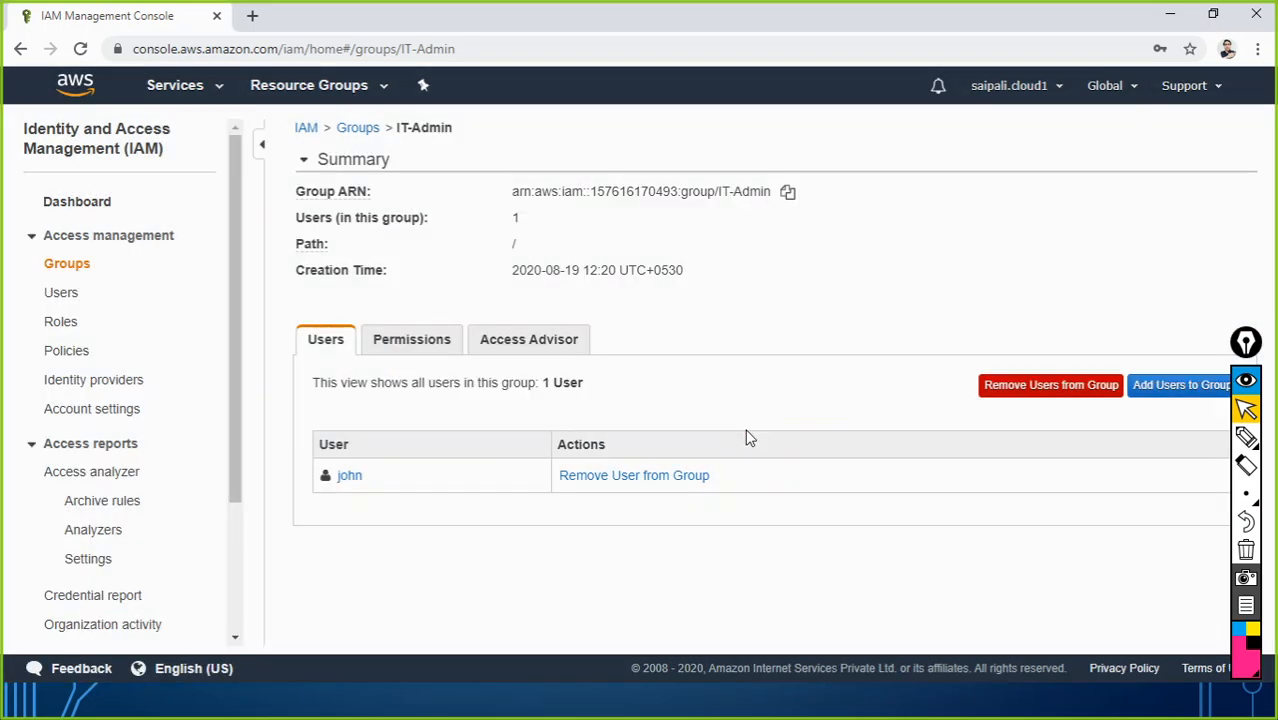
key("alt+Tab")
key("alt+Tab")
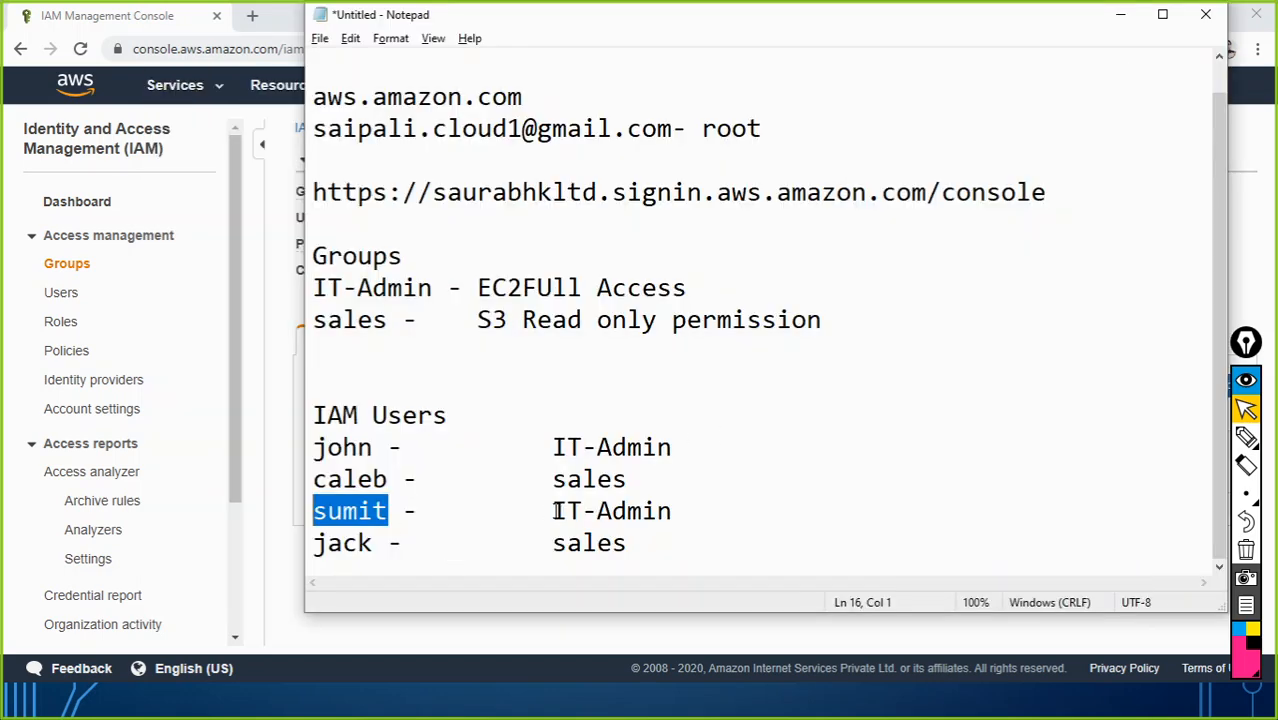
Step: Append '- sales' to sumit's Notepad line so it reads 'IT-Admin - sales'
left_click_drag(553, 511, 673, 512)
left_click(684, 515)
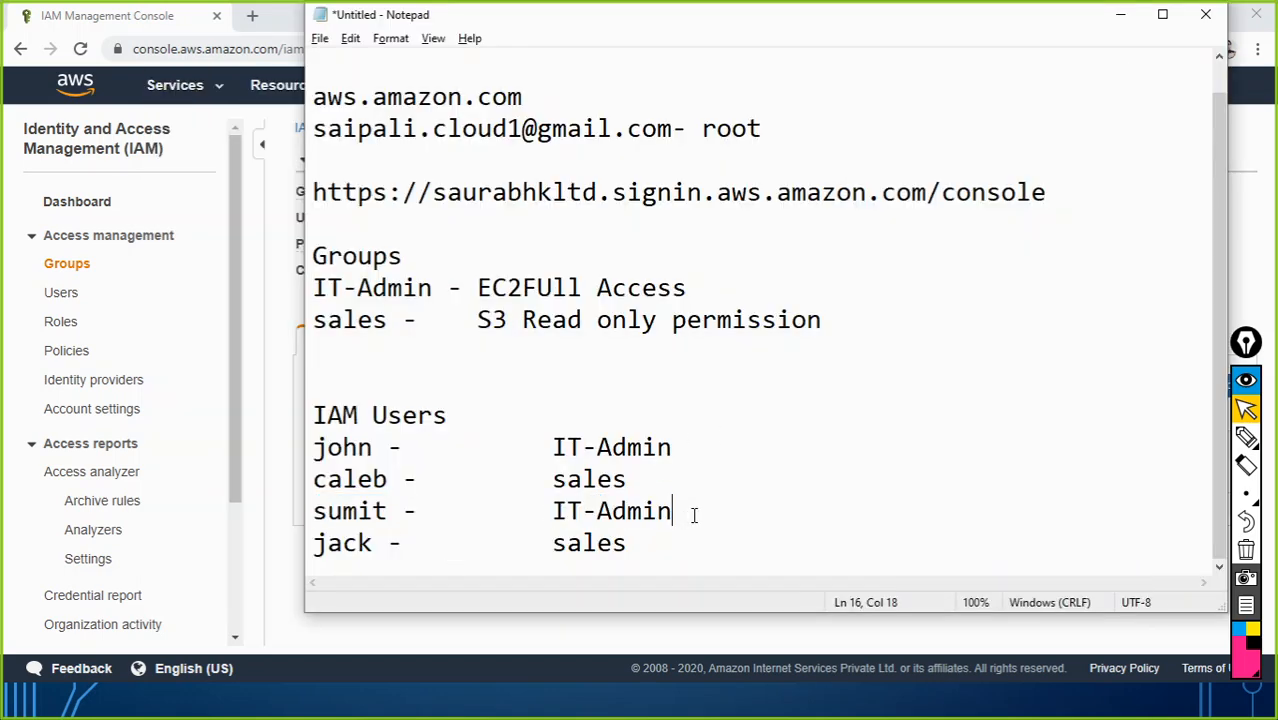
type("- sales")
key("alt+Tab")
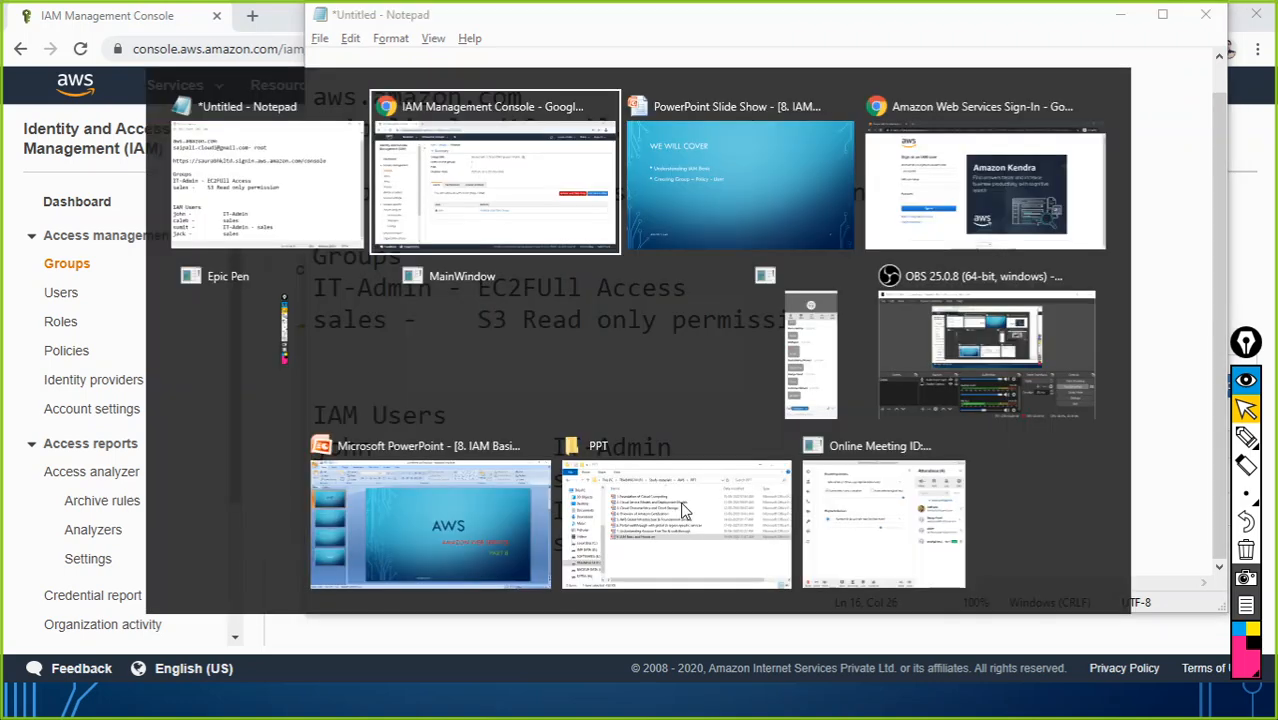
left_click(510, 201)
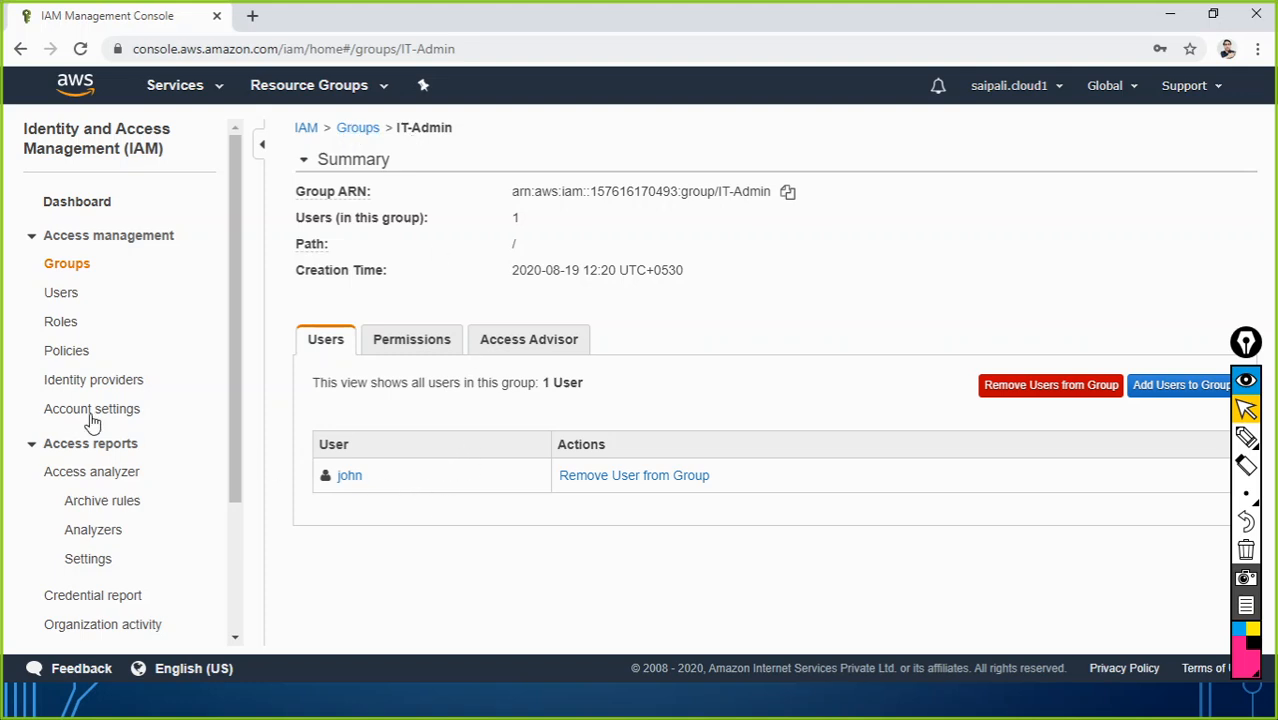
Step: Add sumit to the sales group for AmazonS3ReadOnlyAccess and check his tags
left_click(56, 298)
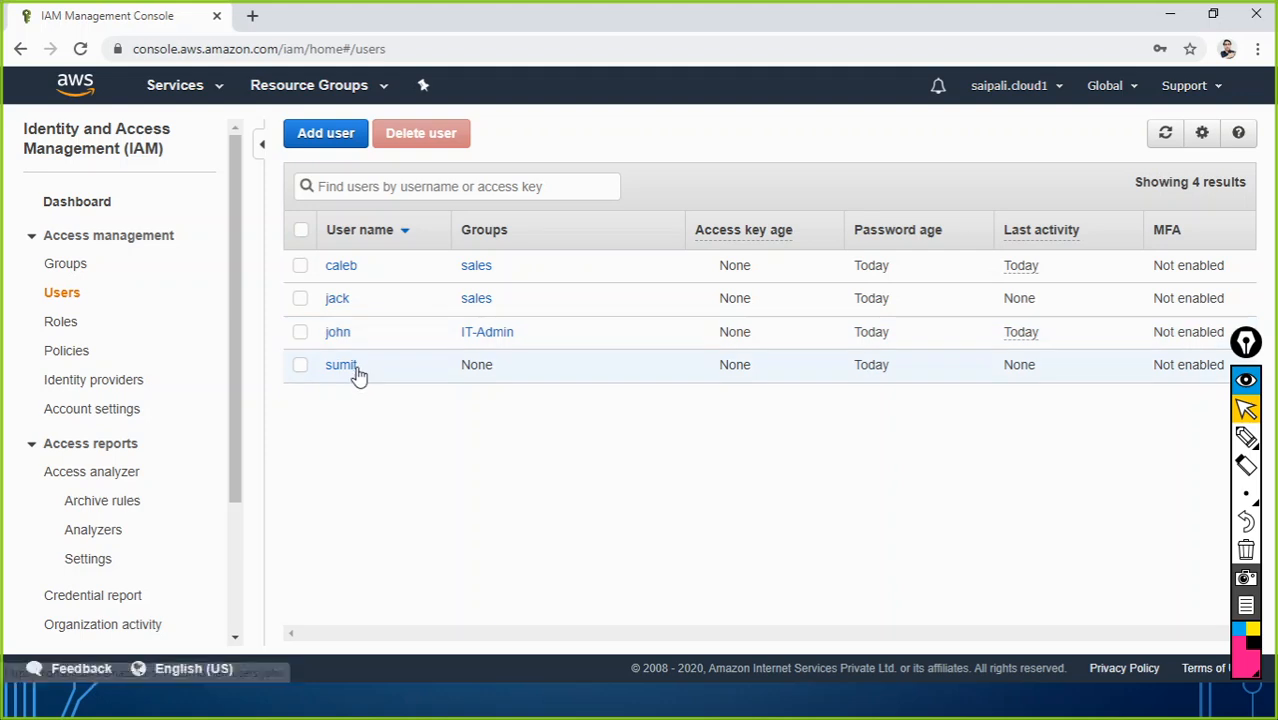
left_click(348, 368)
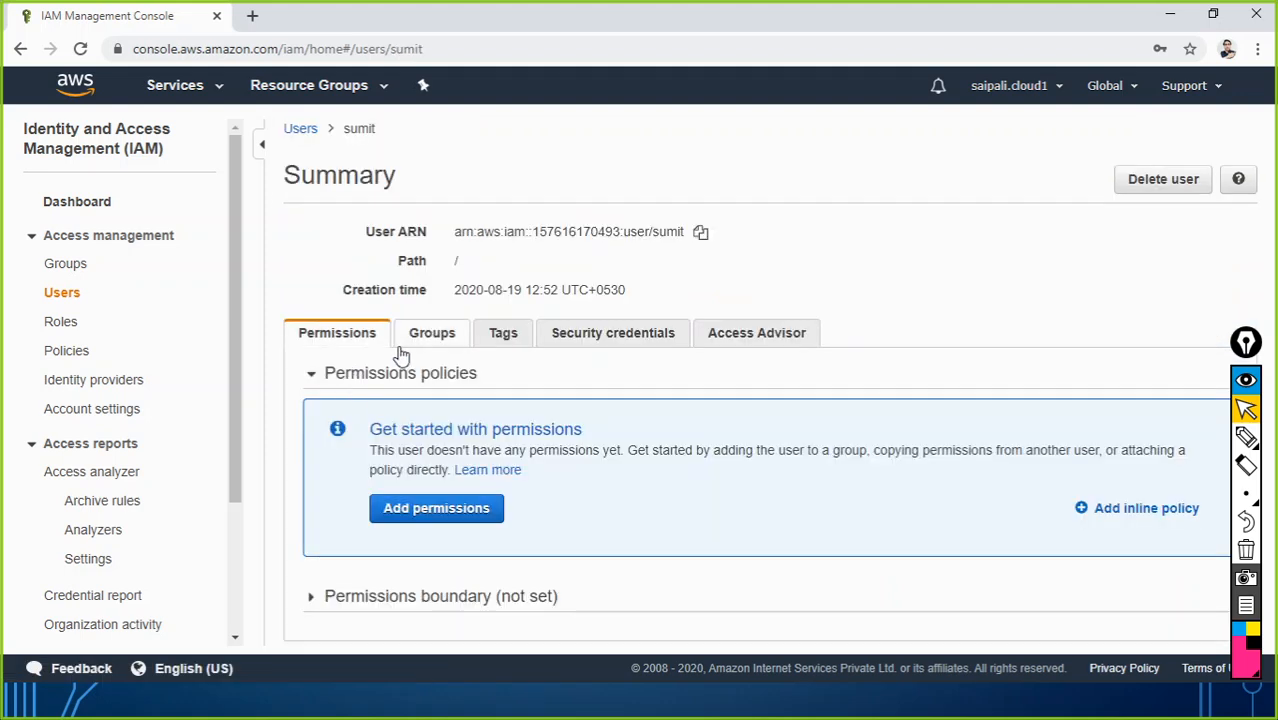
left_click(432, 336)
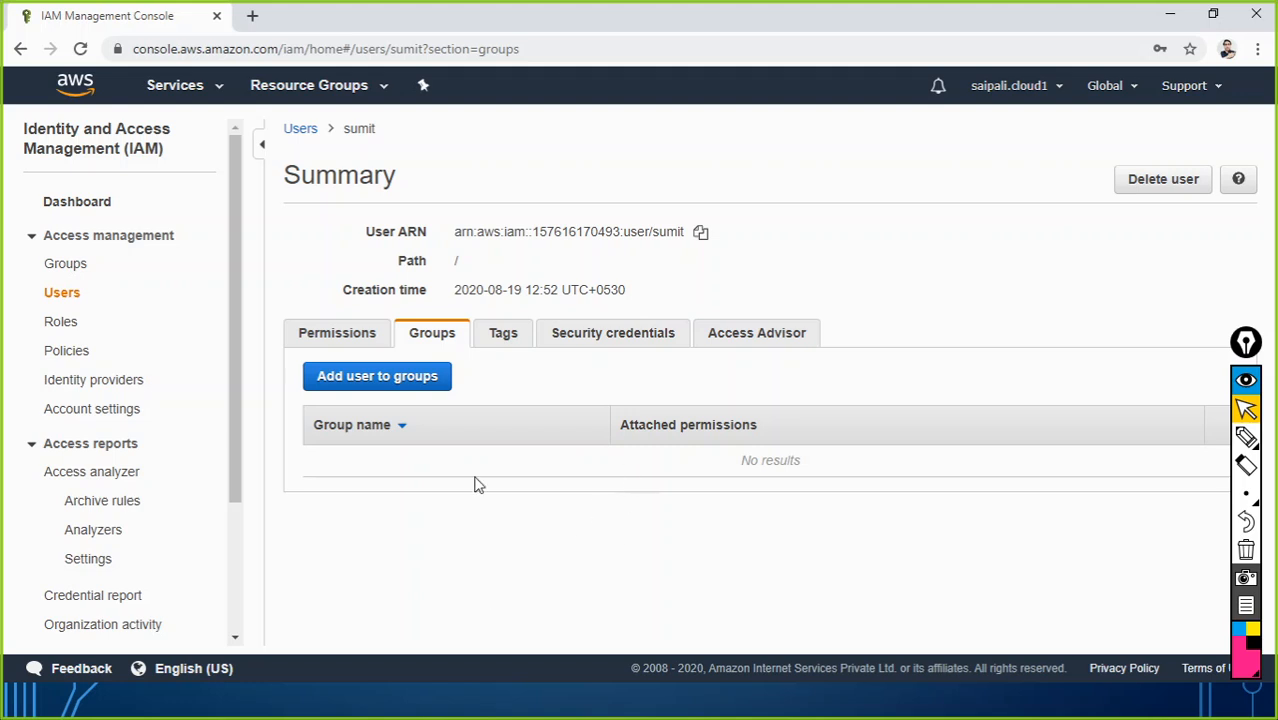
left_click(362, 390)
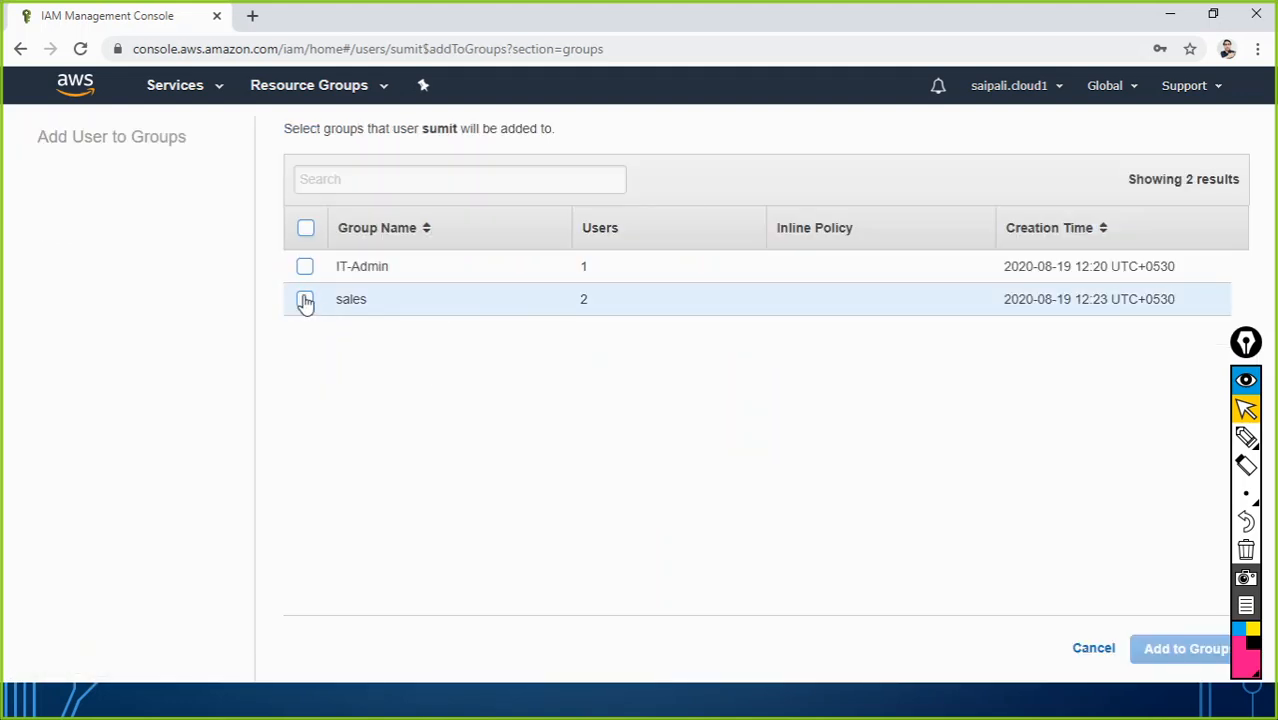
left_click(305, 300)
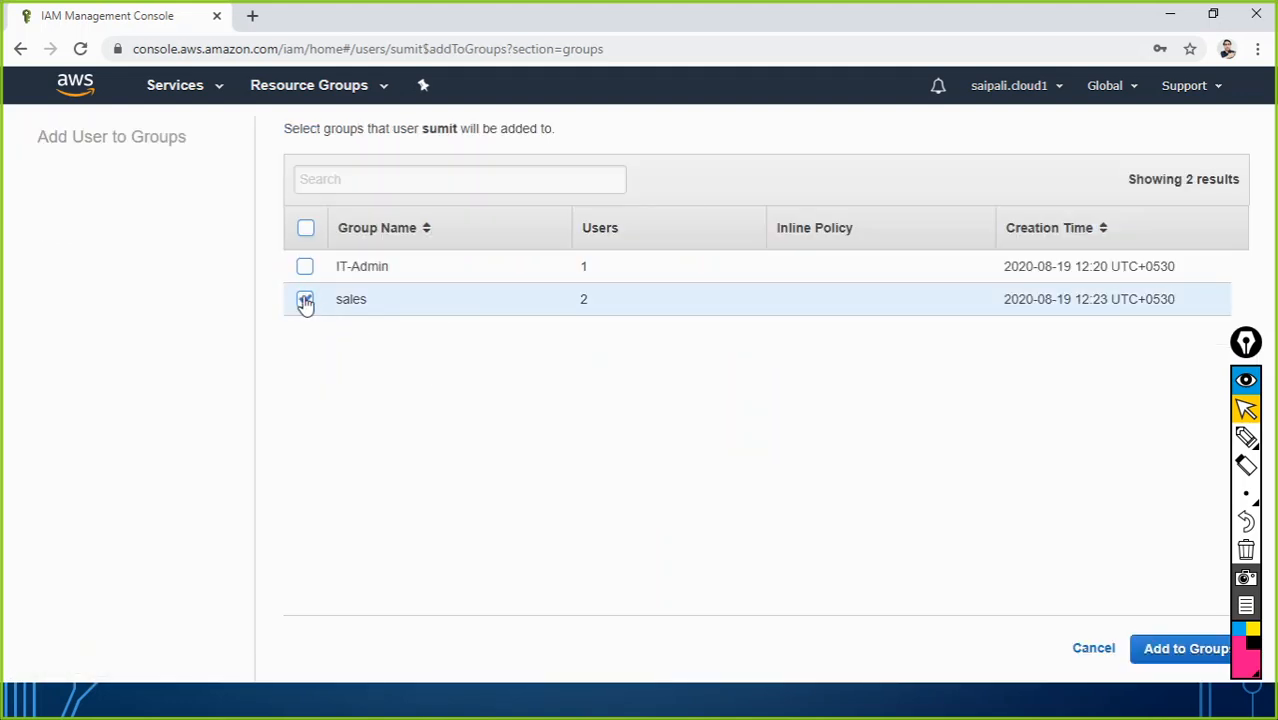
left_click(1158, 650)
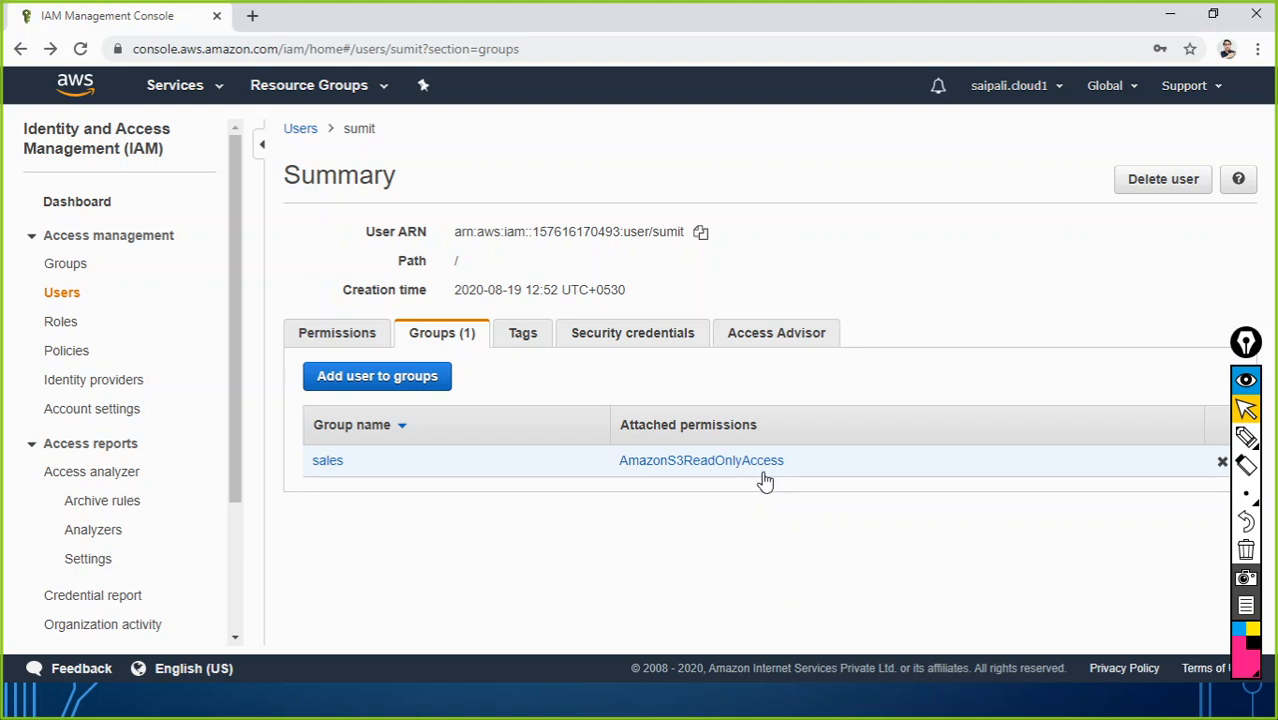
left_click(522, 334)
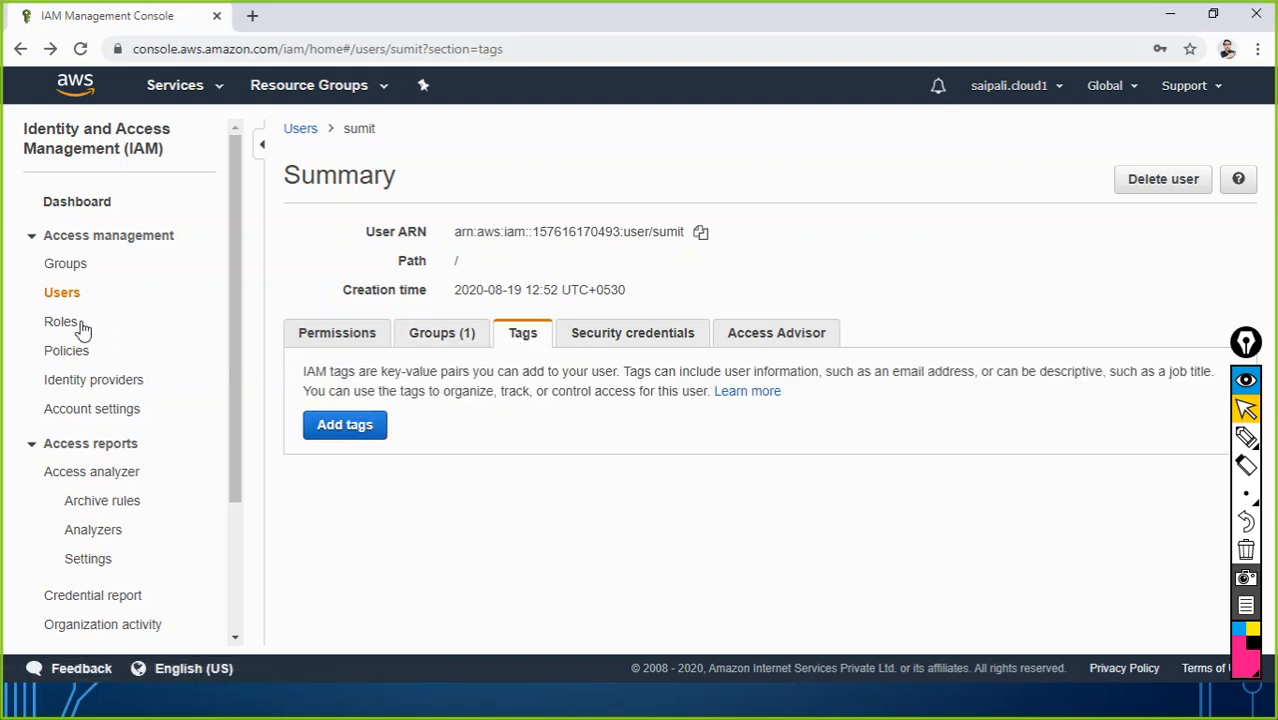
left_click(62, 296)
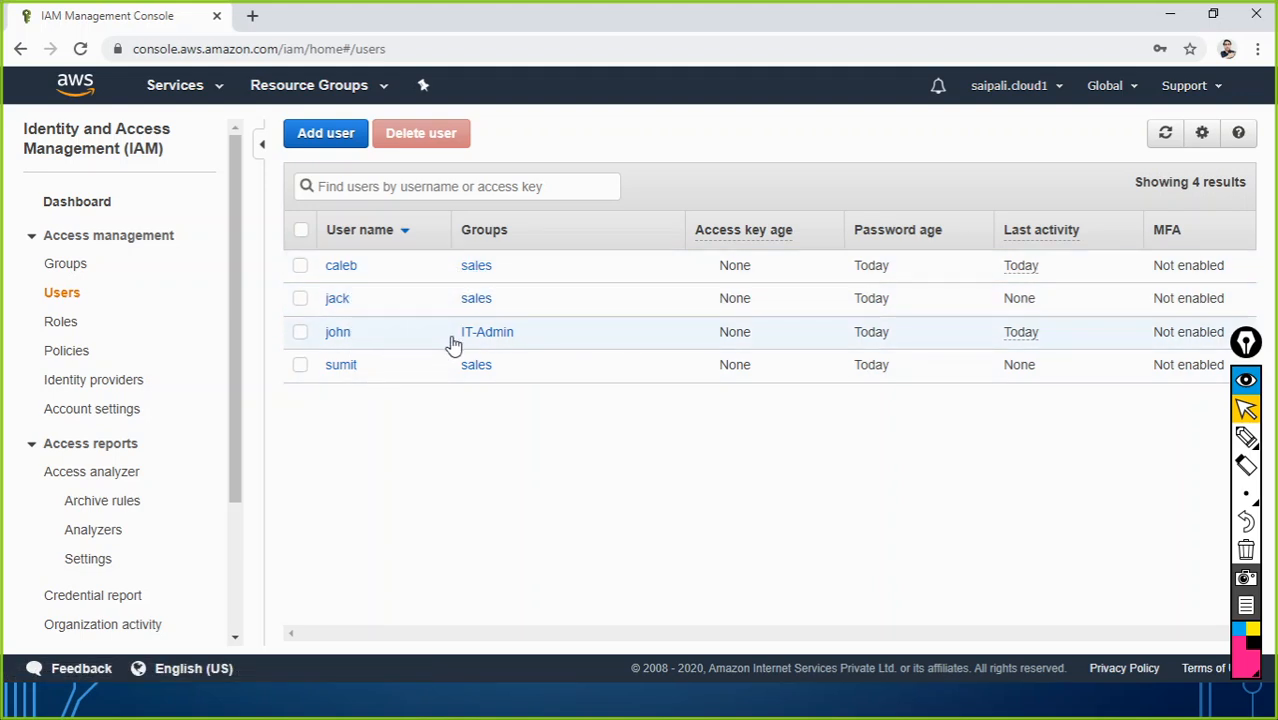
Step: Open john's user summary and review his tags and security credentials
left_click(392, 338)
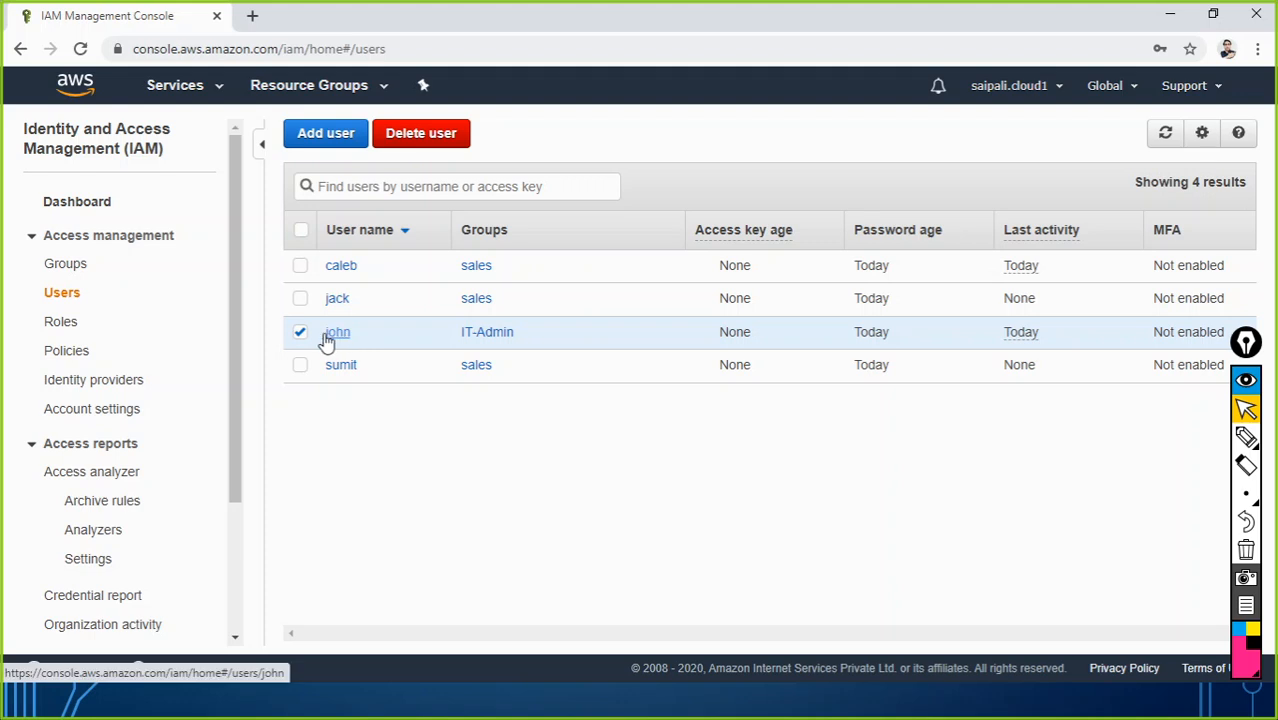
left_click(298, 336)
left_click(335, 340)
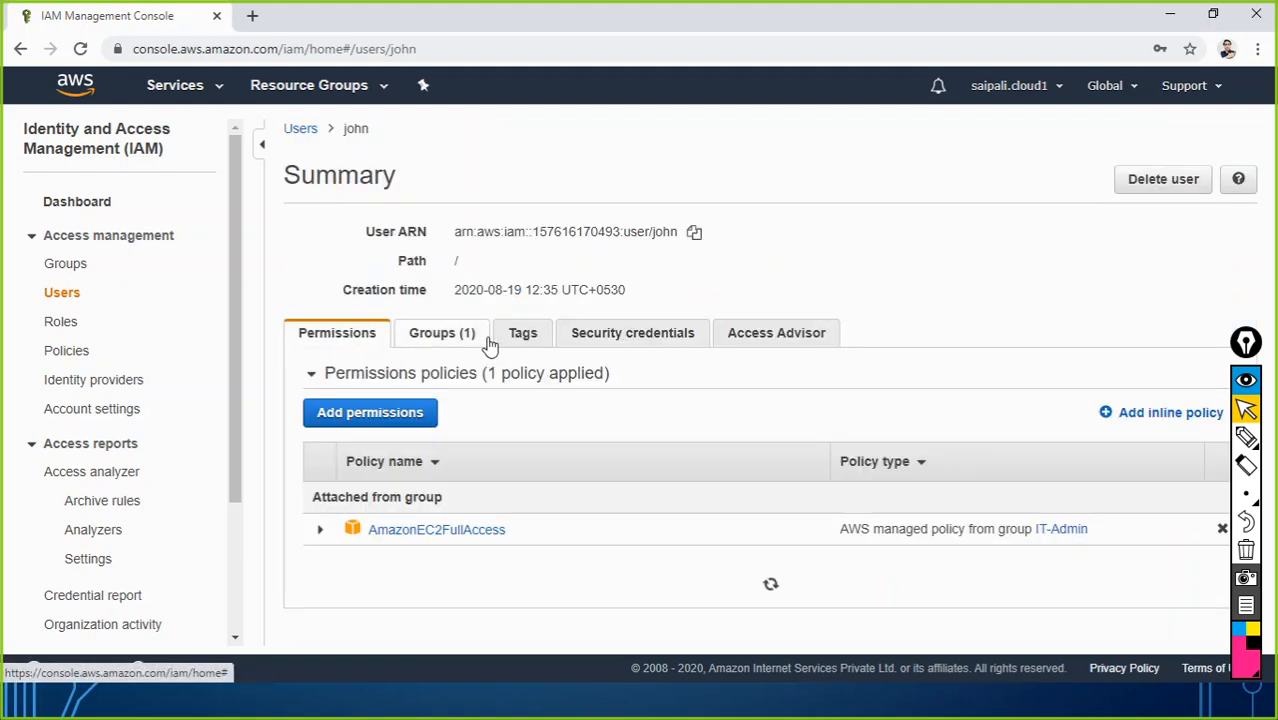
left_click(516, 342)
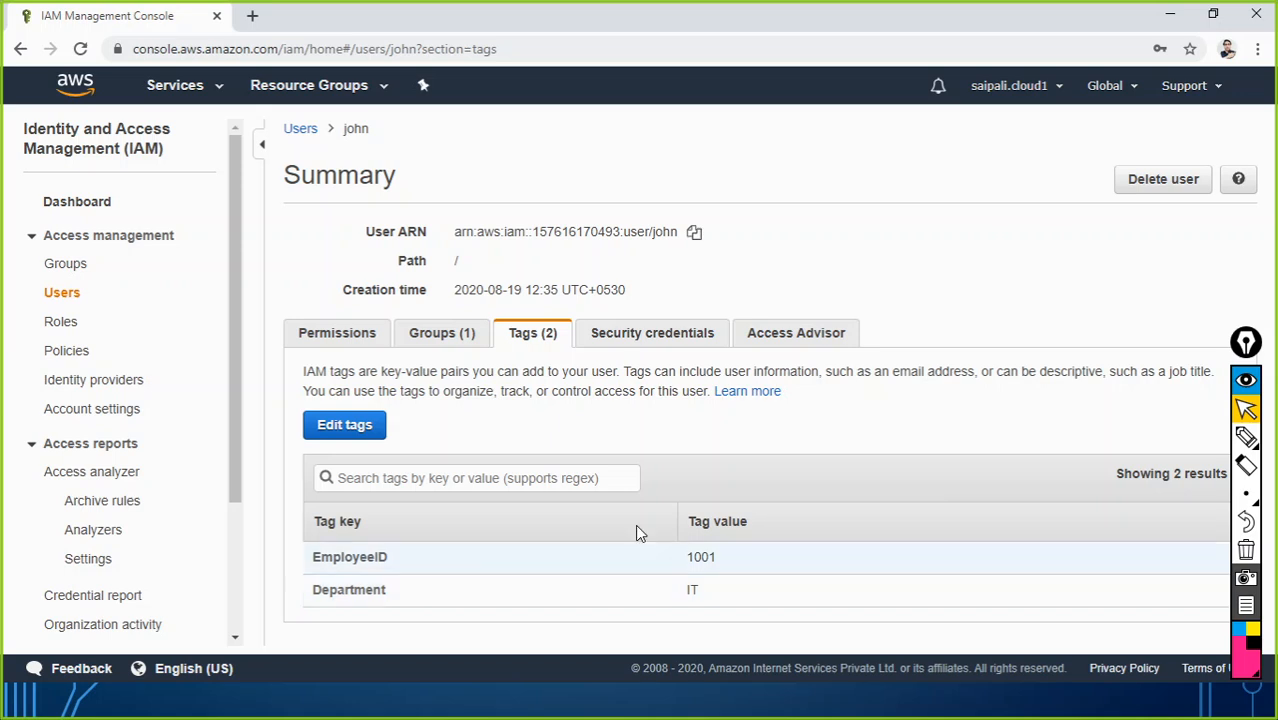
left_click(630, 340)
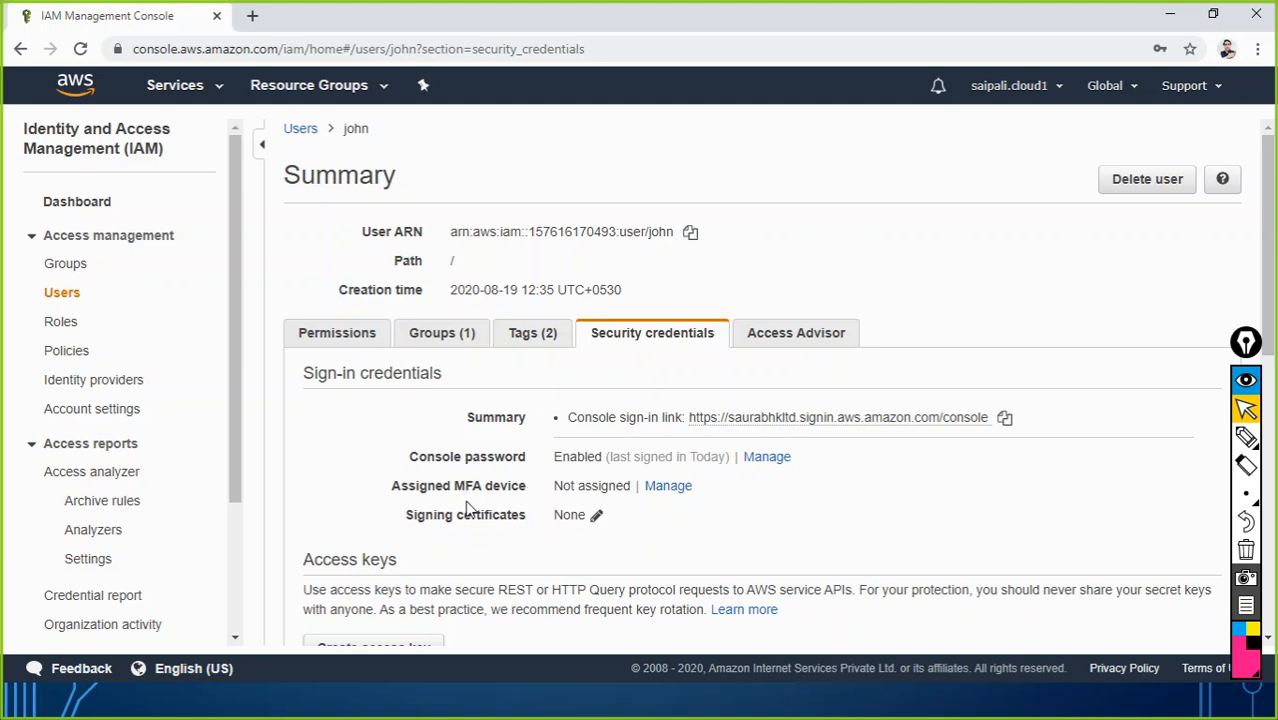
scroll(623, 516, "down", 1)
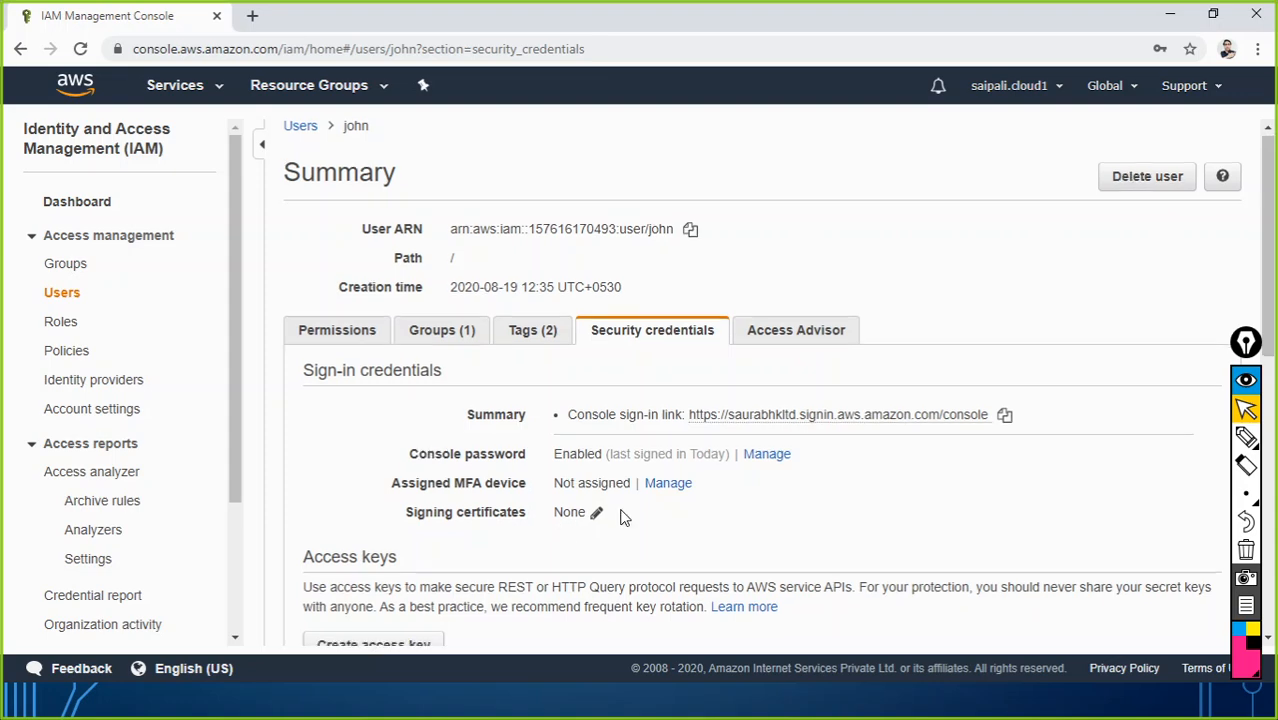
scroll(560, 530, "down", 3)
scroll(560, 500, "down", 3)
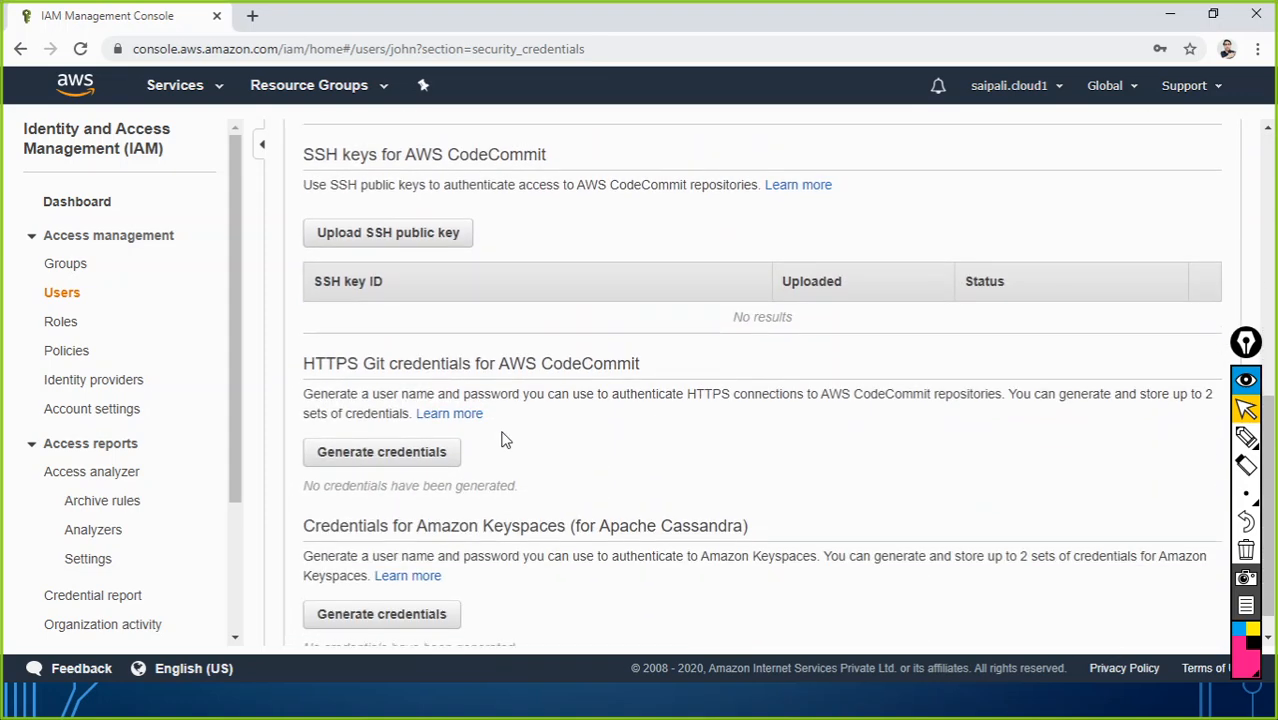
scroll(522, 537, "down", 1)
scroll(531, 543, "up", 10)
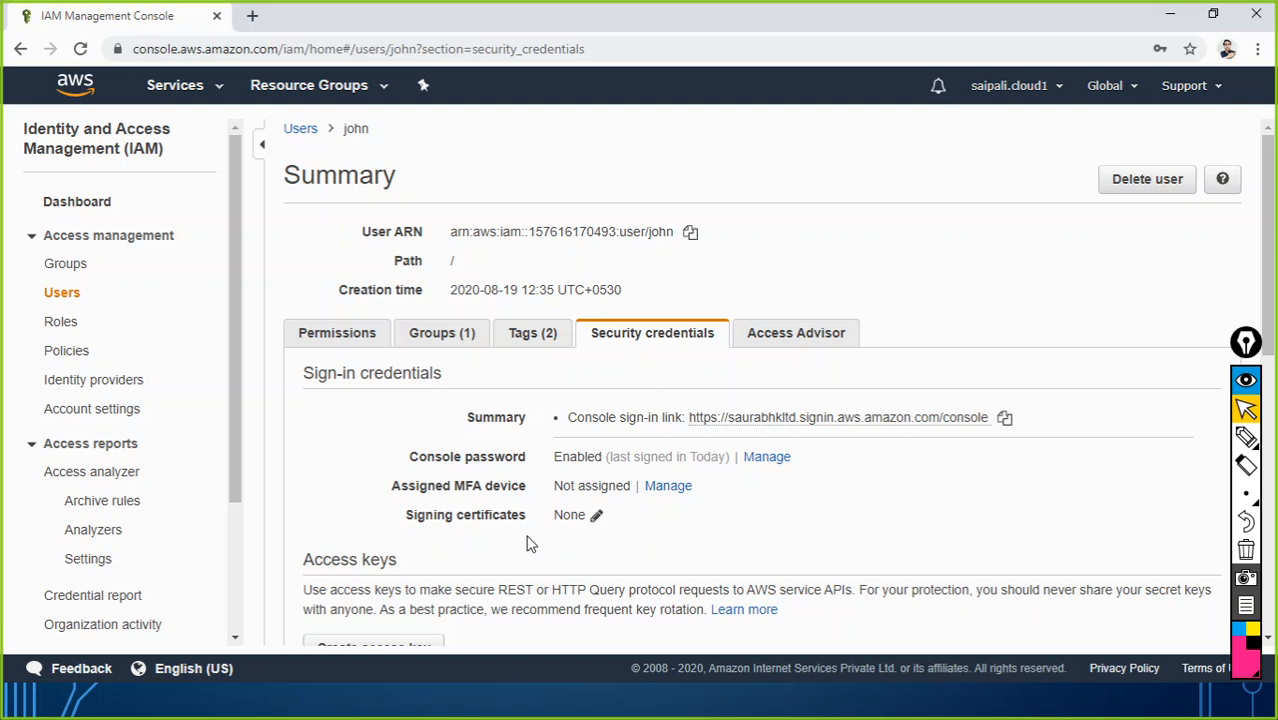
Step: Review john's allowed services in Access Advisor, then go to the IAM dashboard
left_click(800, 334)
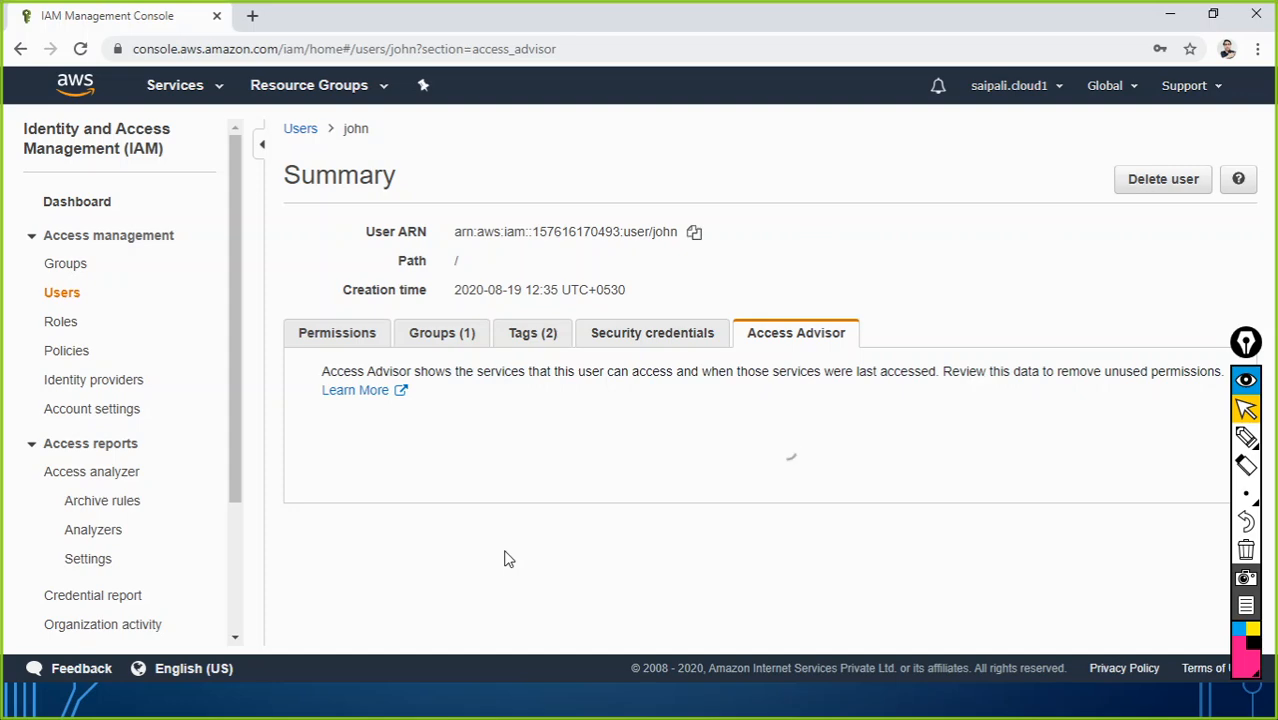
scroll(521, 516, "down", 3)
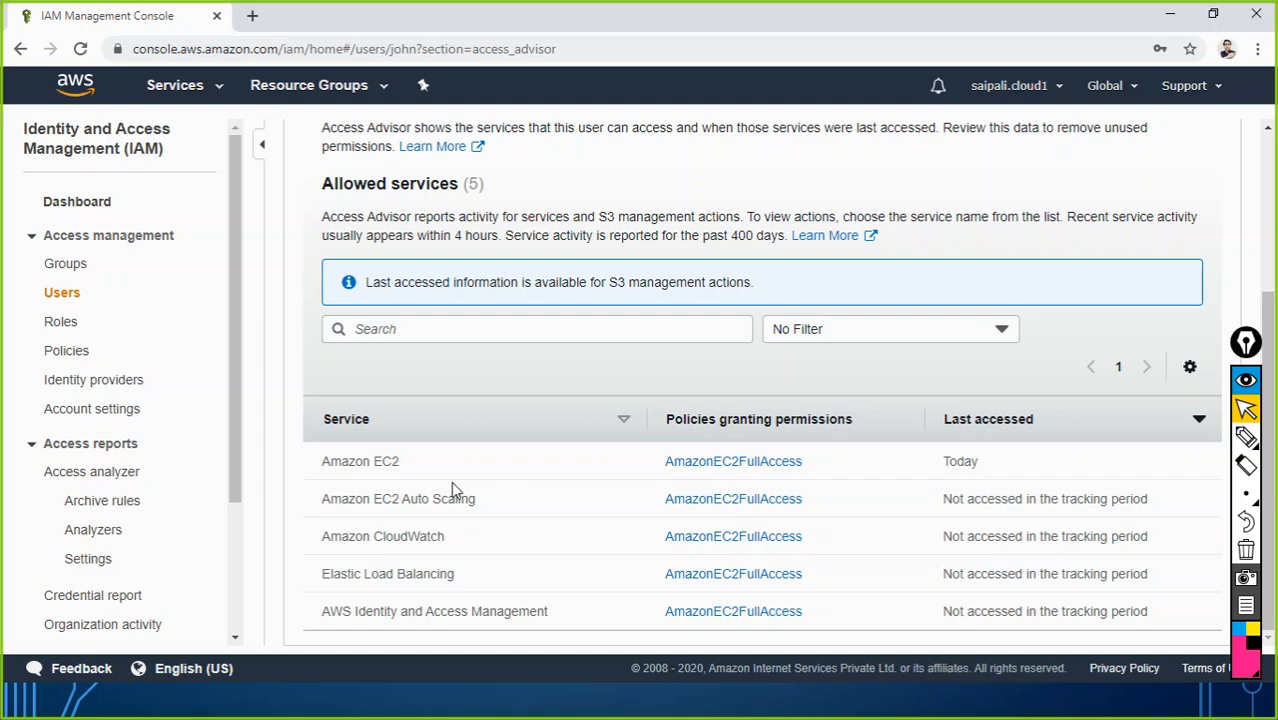
scroll(451, 483, "up", 3)
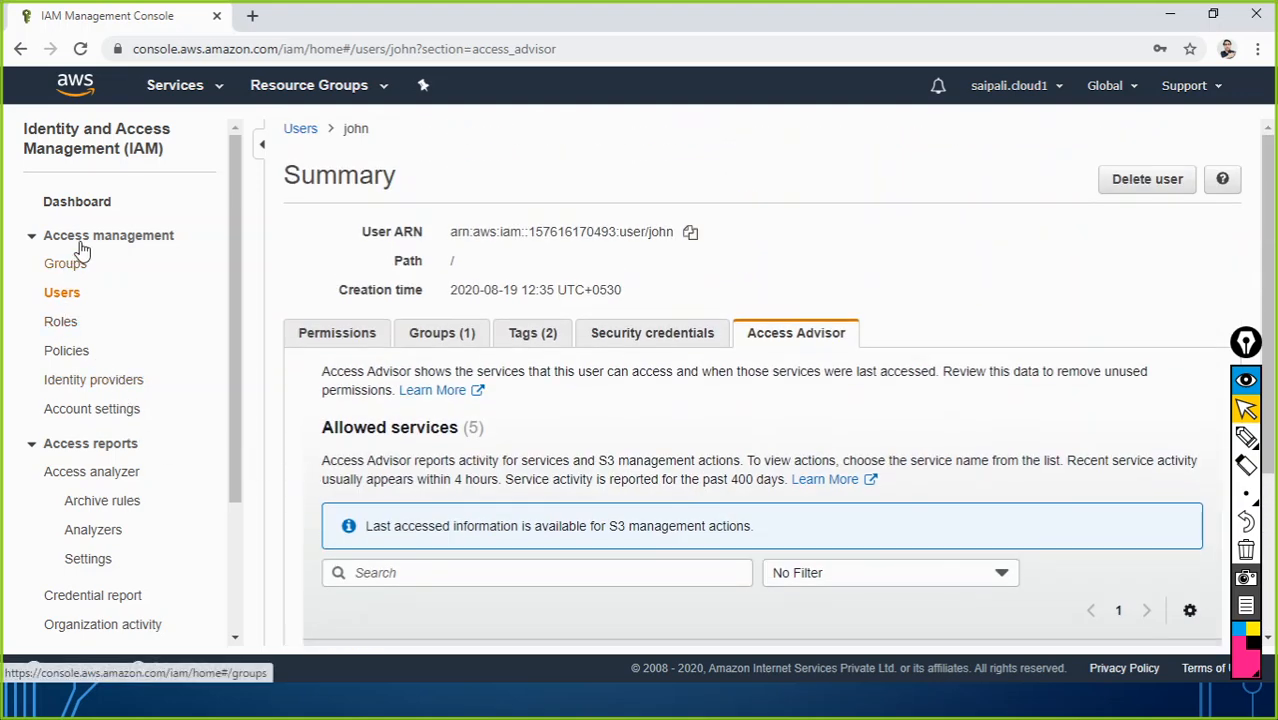
left_click(88, 210)
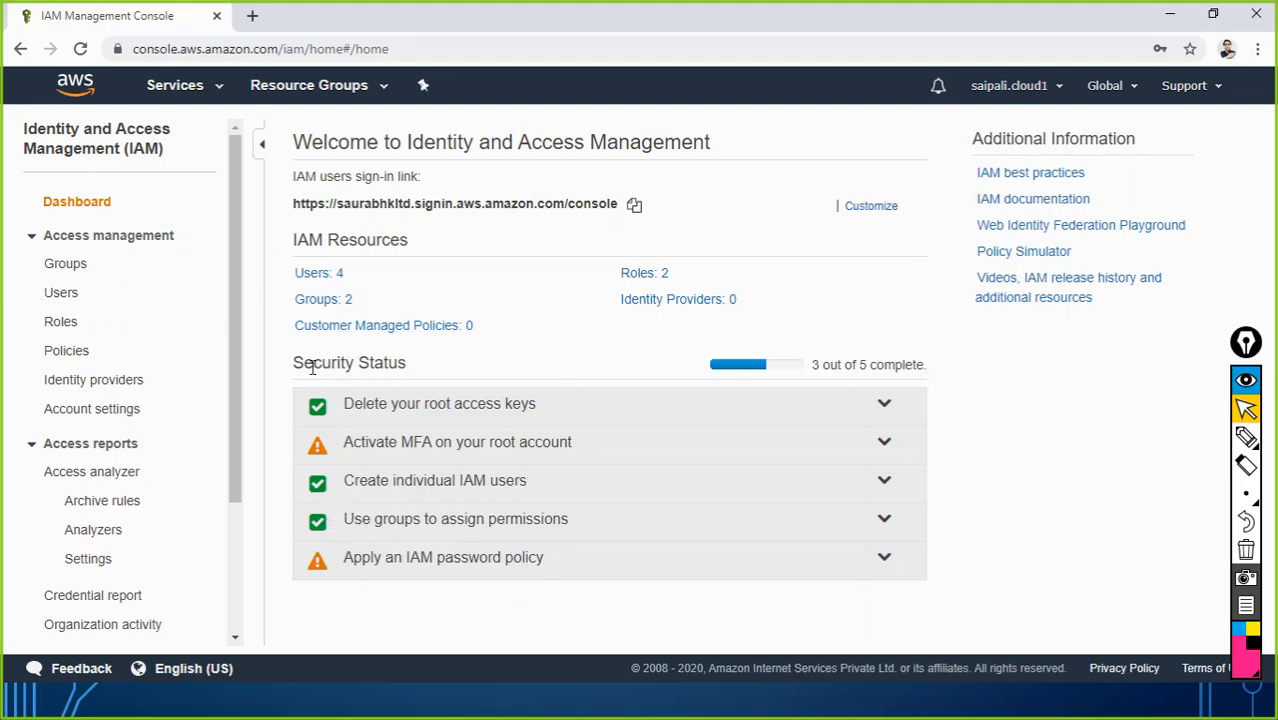
Step: Delete both IAM groups
left_click(327, 299)
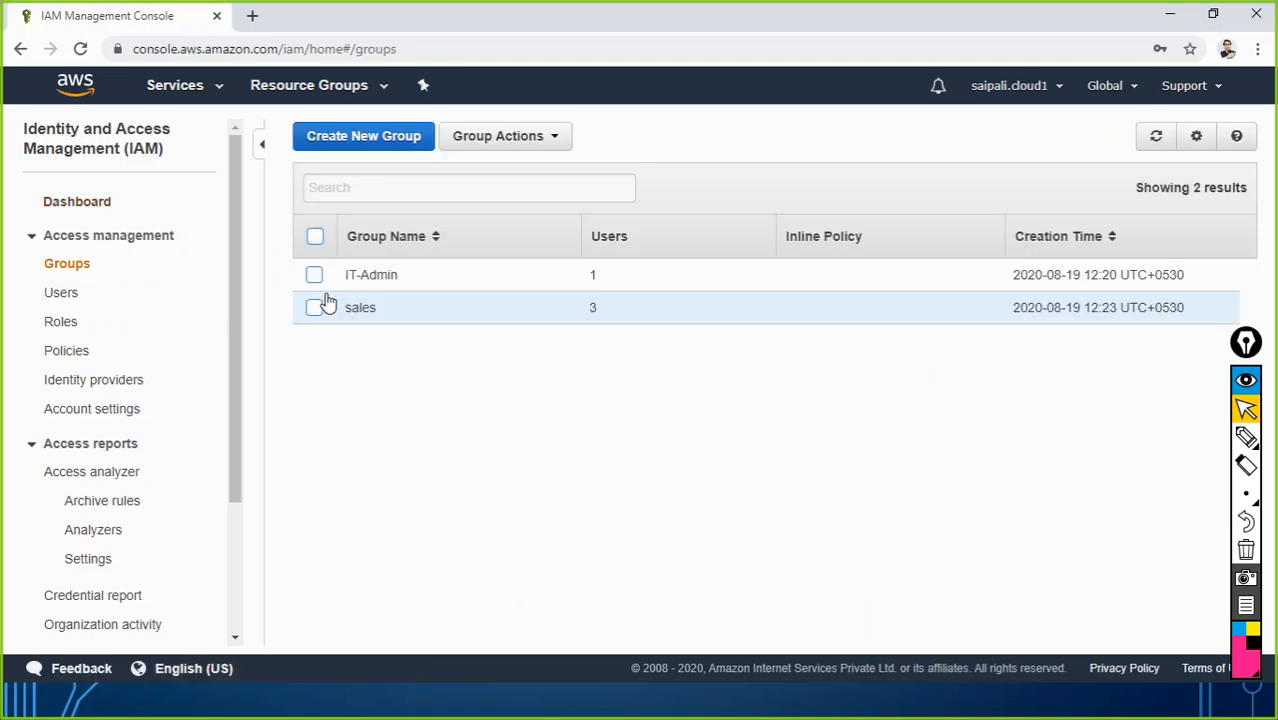
left_click(314, 308)
left_click(314, 275)
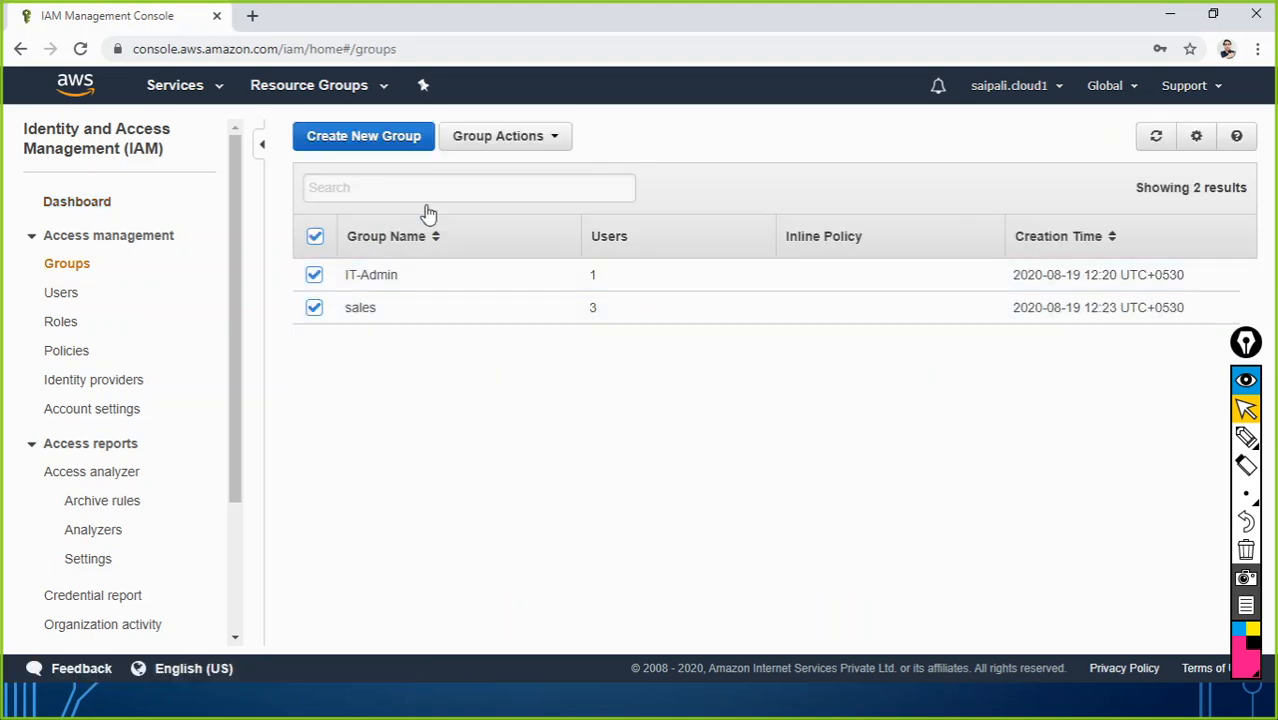
left_click(490, 140)
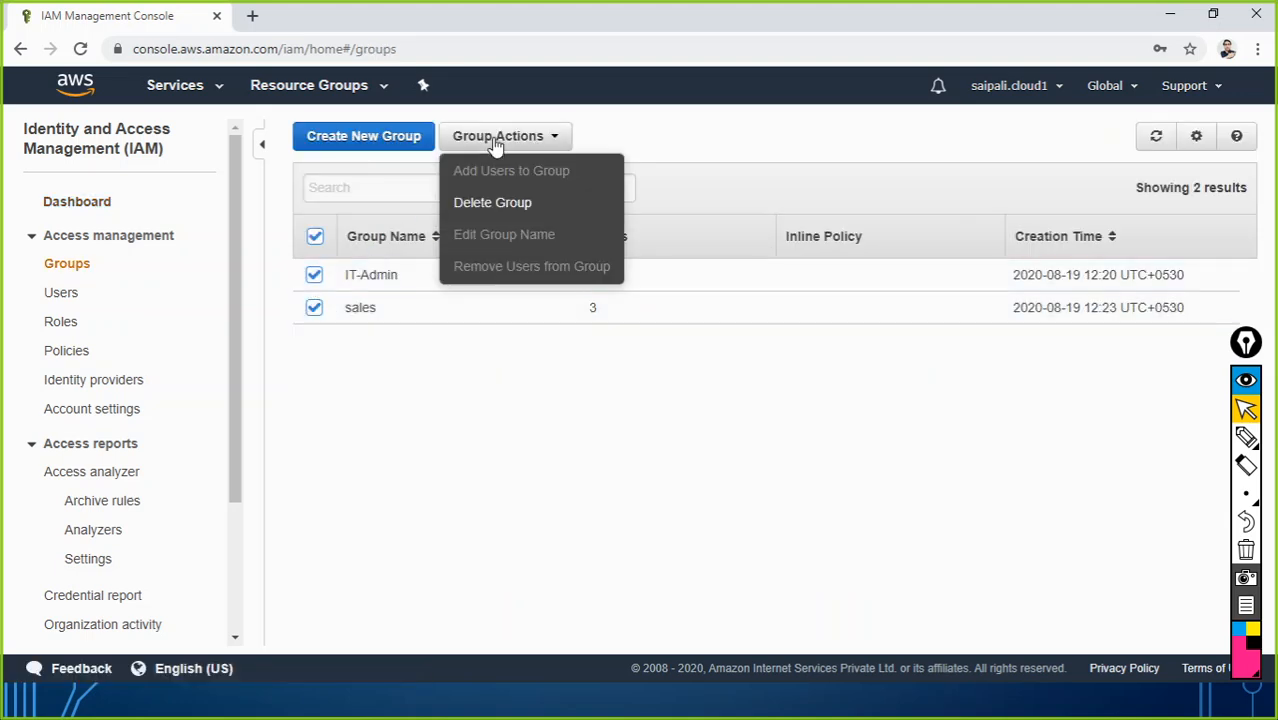
left_click(486, 204)
left_click(903, 460)
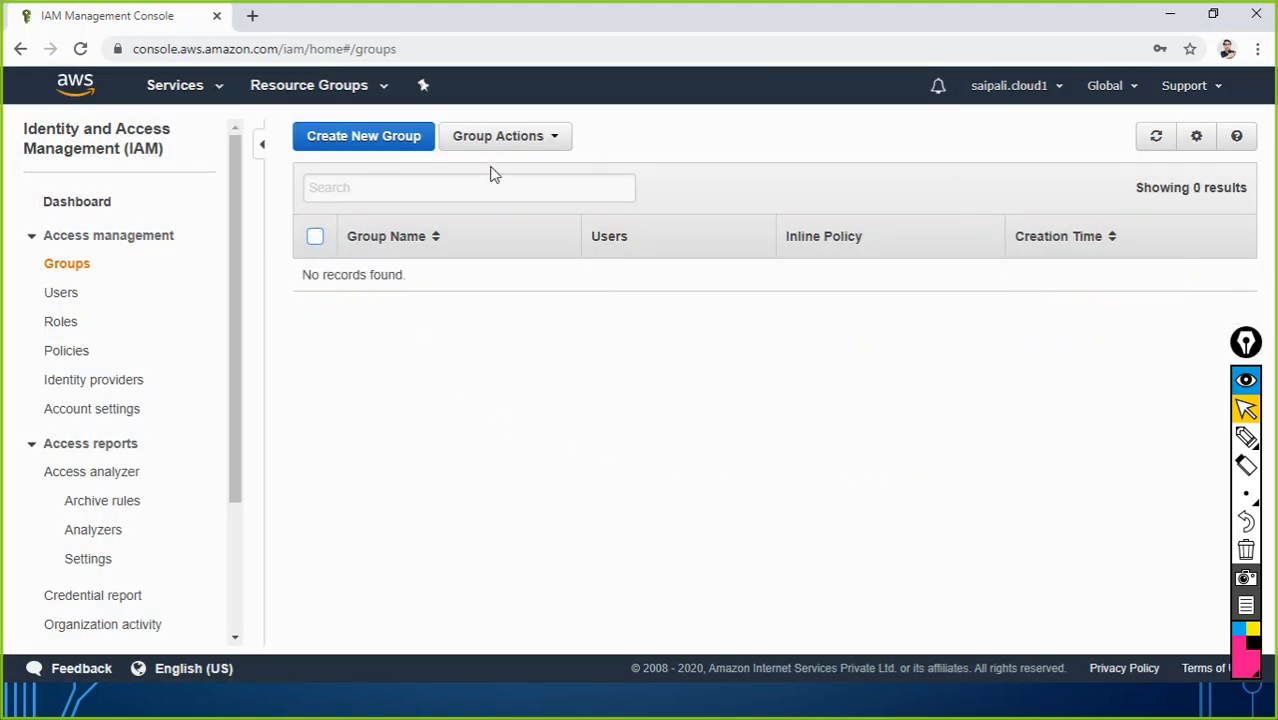
left_click(500, 137)
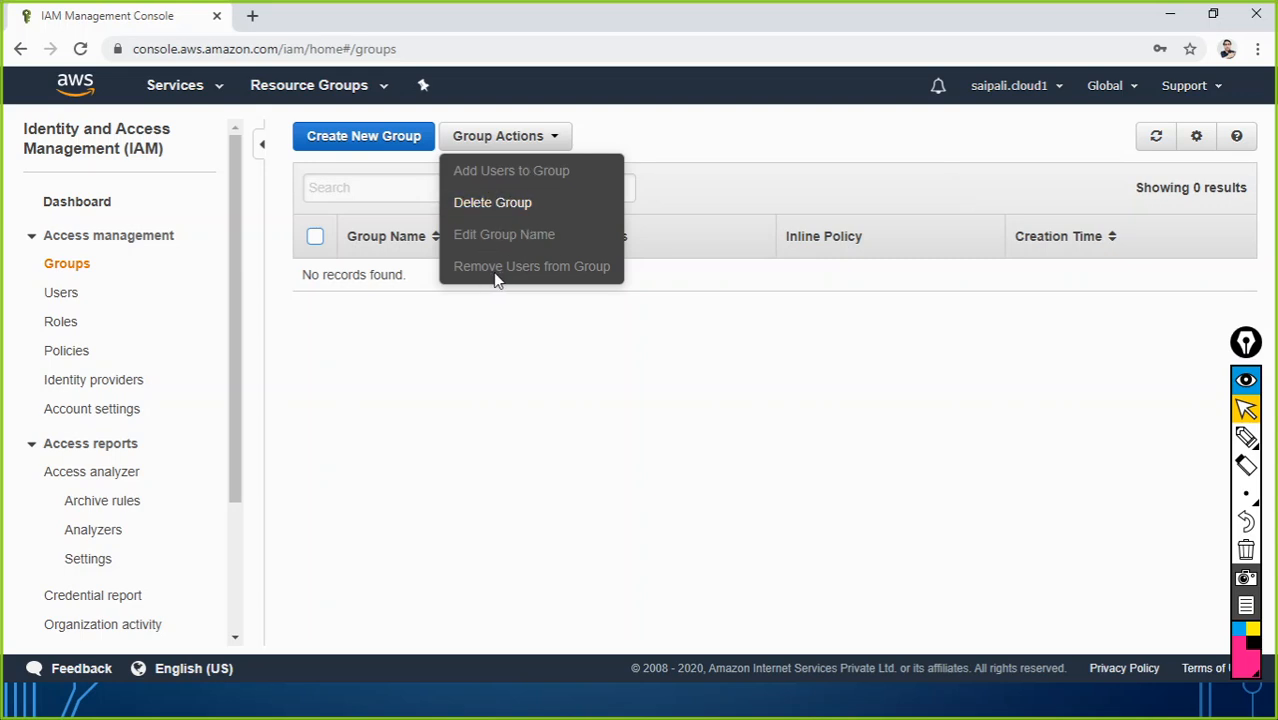
left_click(452, 389)
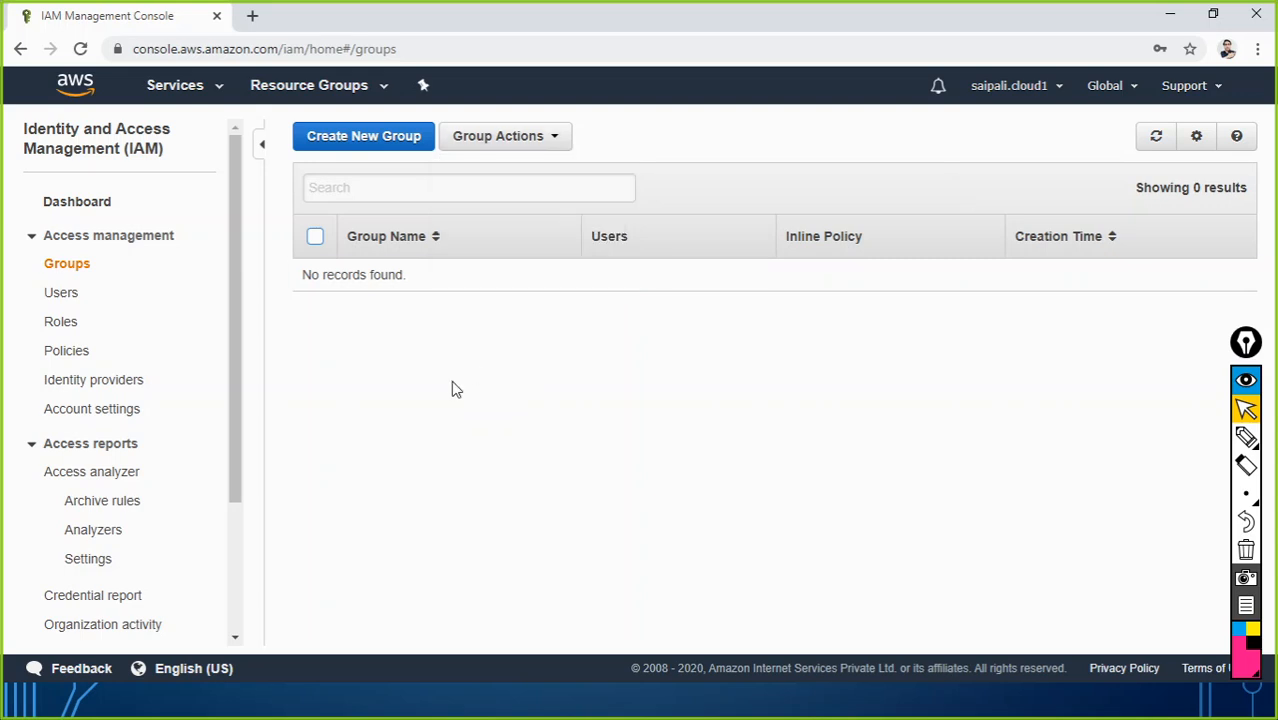
Step: Delete all four IAM users and confirm the dashboard shows zero users
left_click(69, 300)
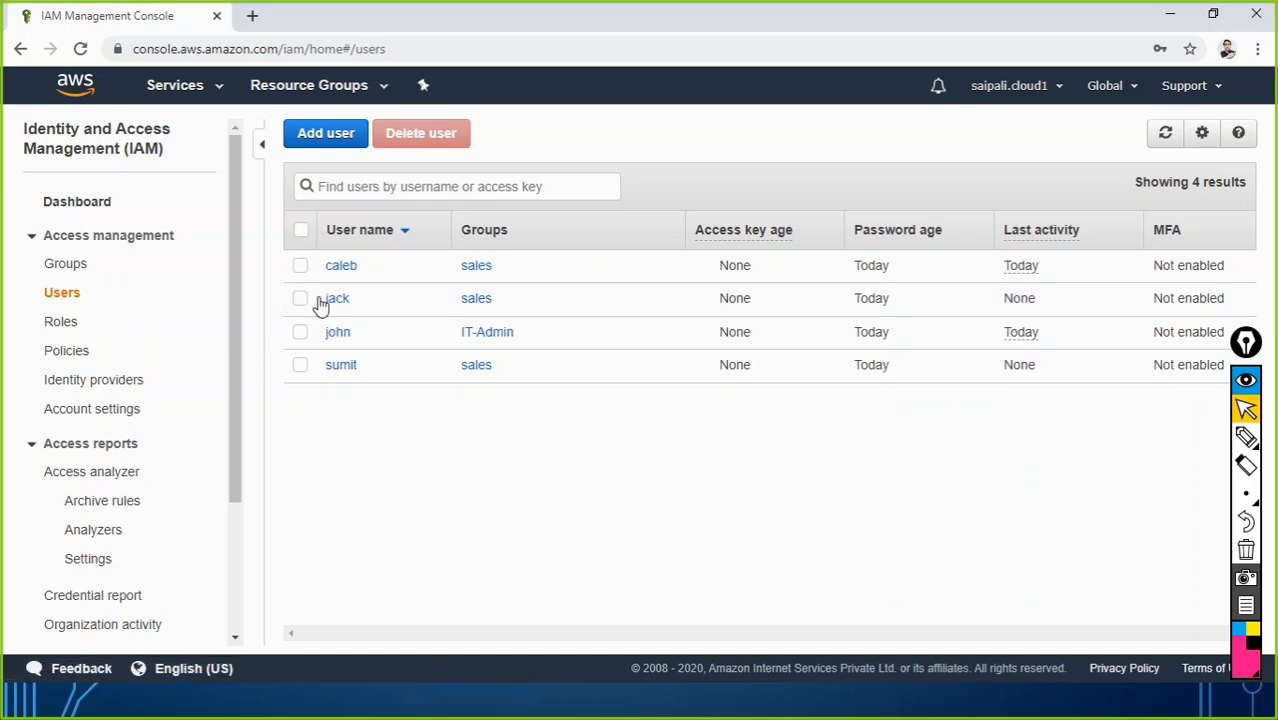
left_click(300, 362)
left_click(300, 331)
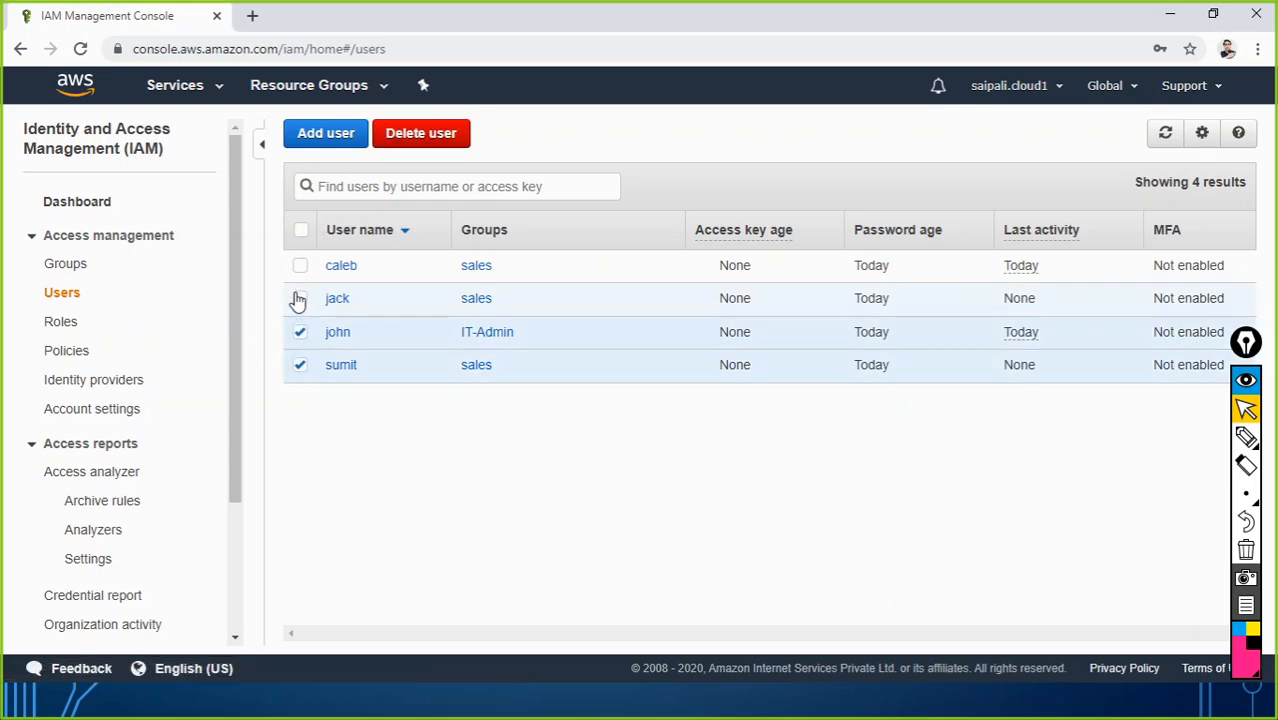
left_click(300, 298)
left_click(300, 265)
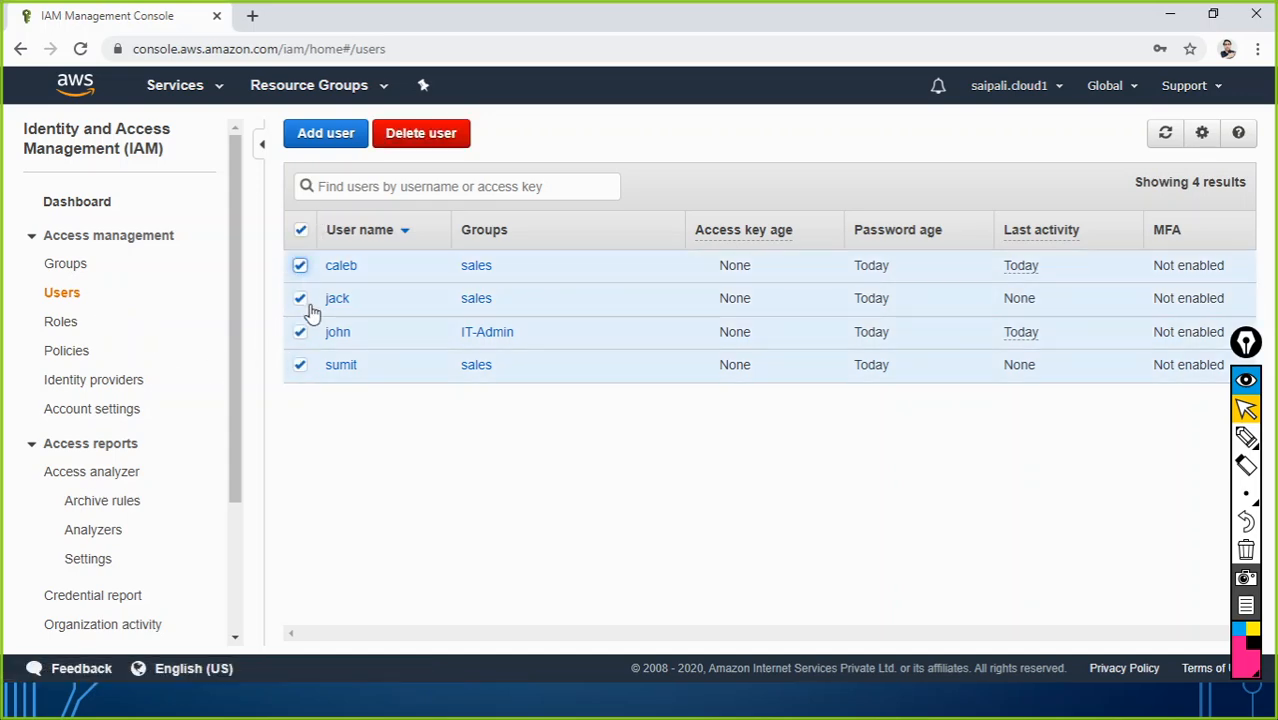
left_click(412, 136)
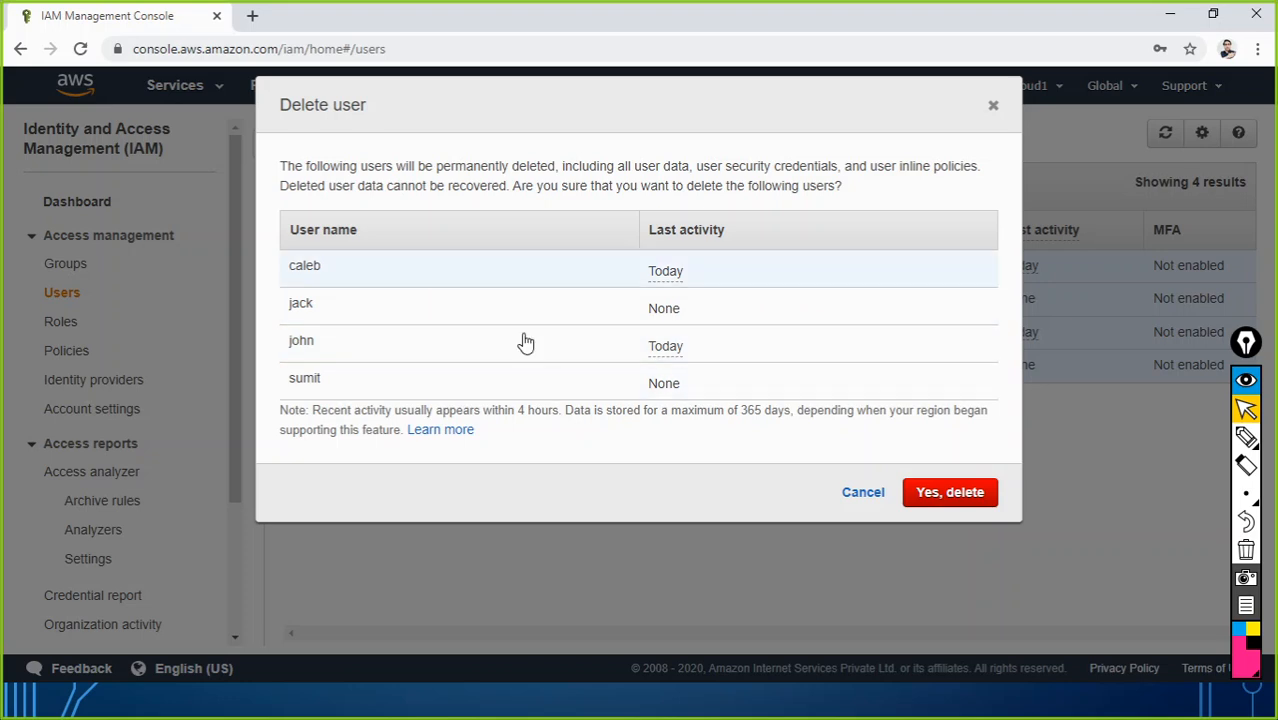
left_click(925, 504)
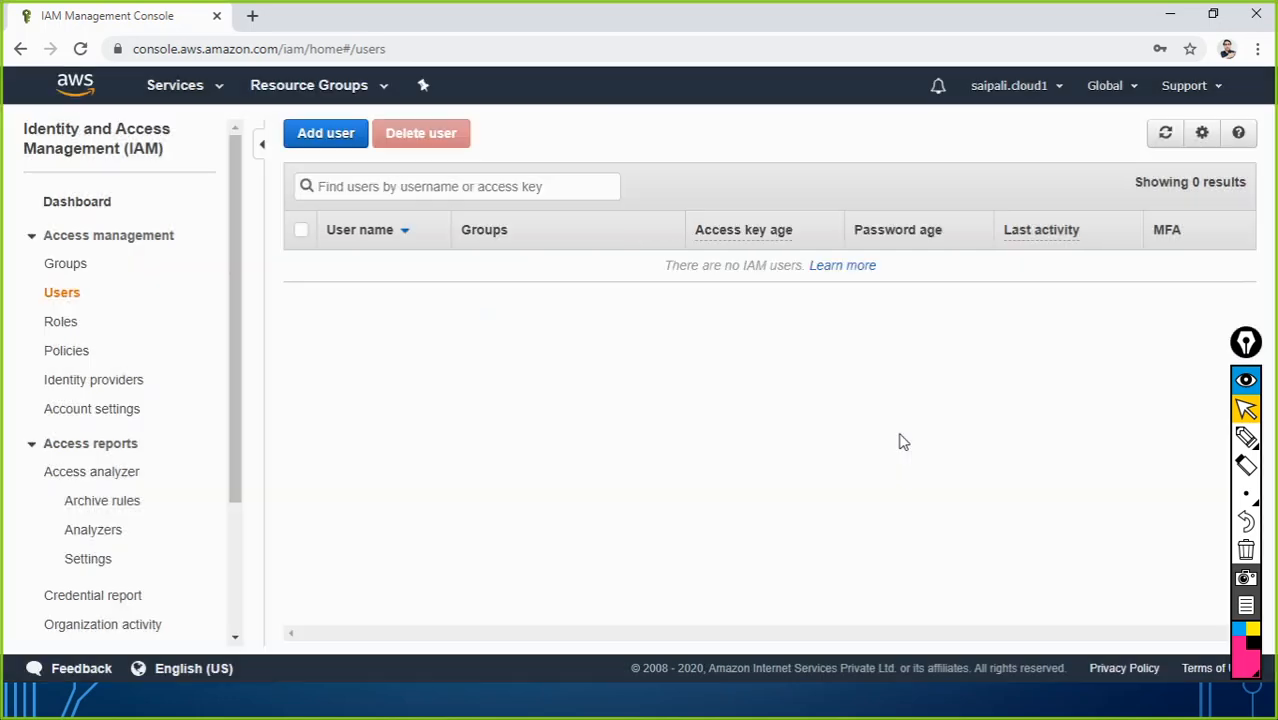
left_click(80, 205)
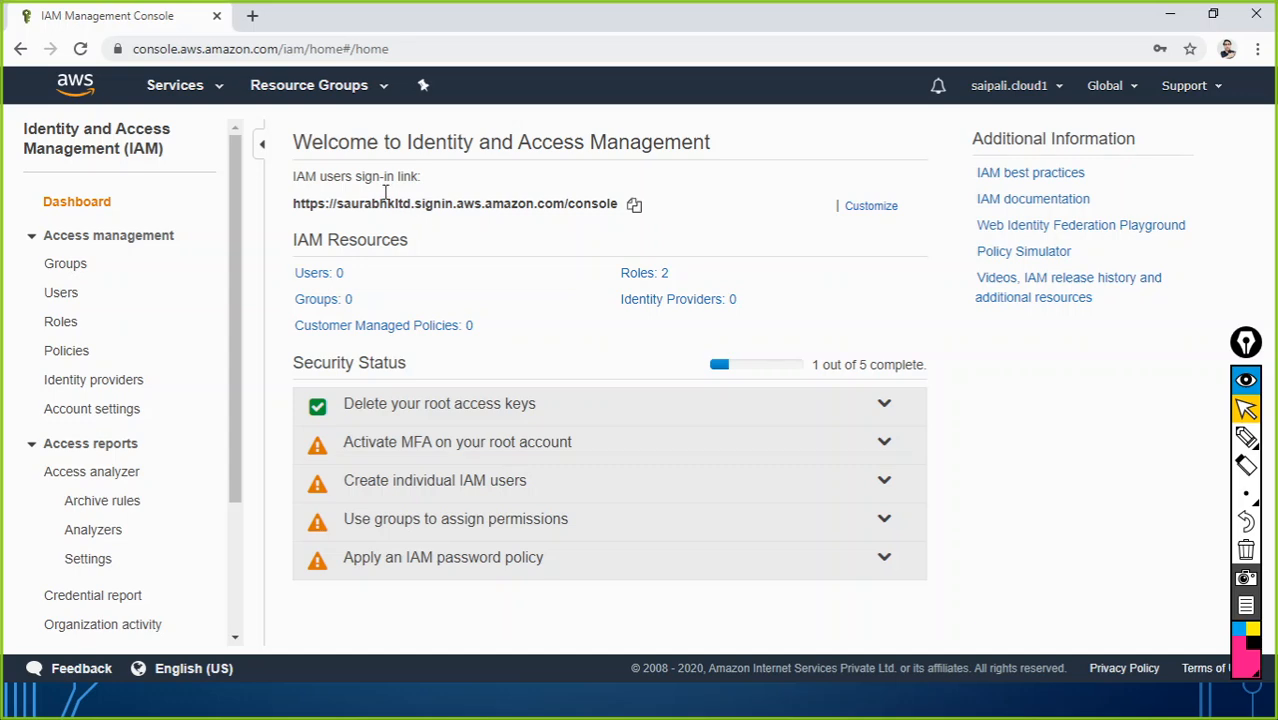
Step: Delete the account alias so the sign-in link uses the account number
left_click(859, 208)
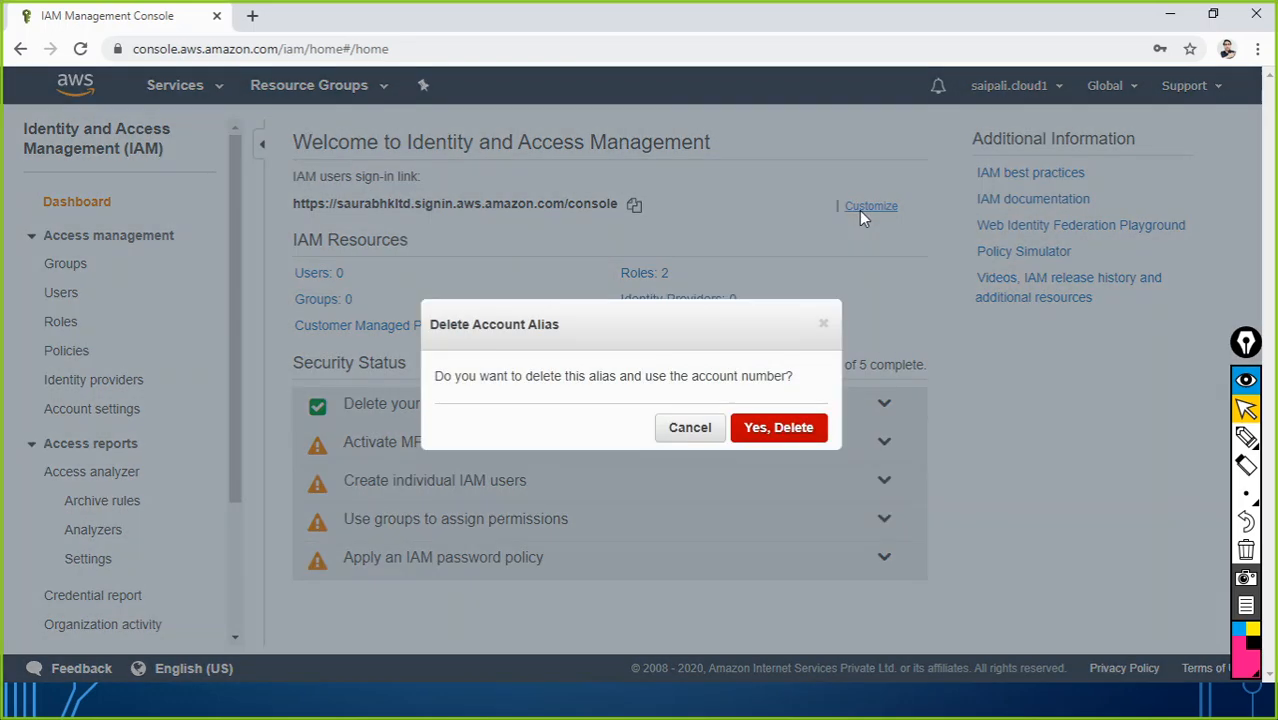
left_click(787, 427)
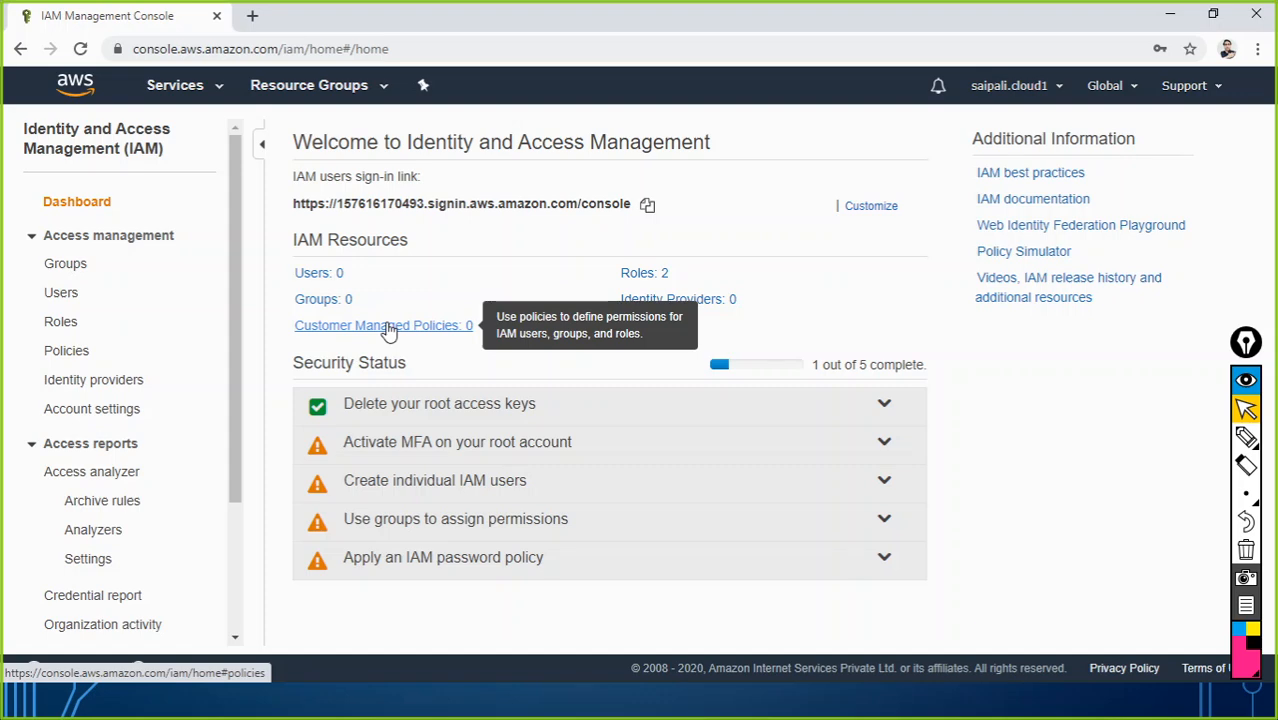
key("alt+Tab")
key("alt+Tab")
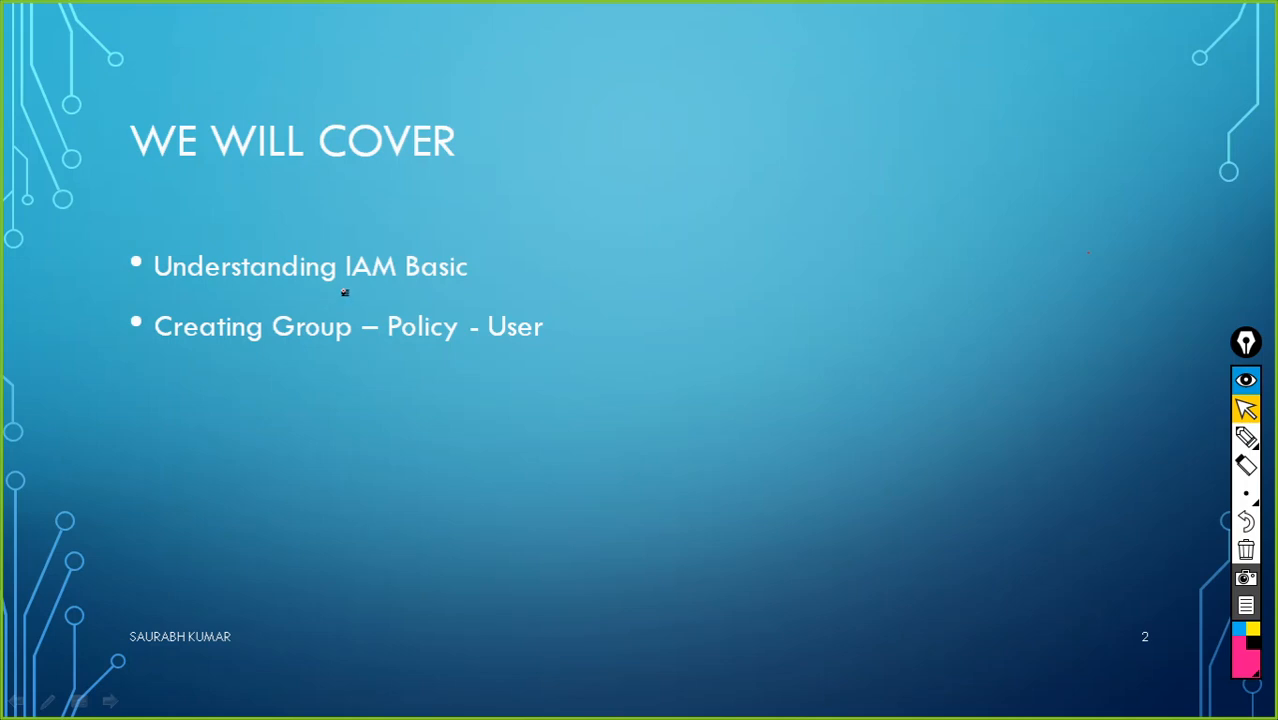
Step: Underline IAM Basic and Group – Policy in red, then advance to slide 5's first question
left_click_drag(331, 296, 483, 296)
left_click_drag(291, 373, 553, 364)
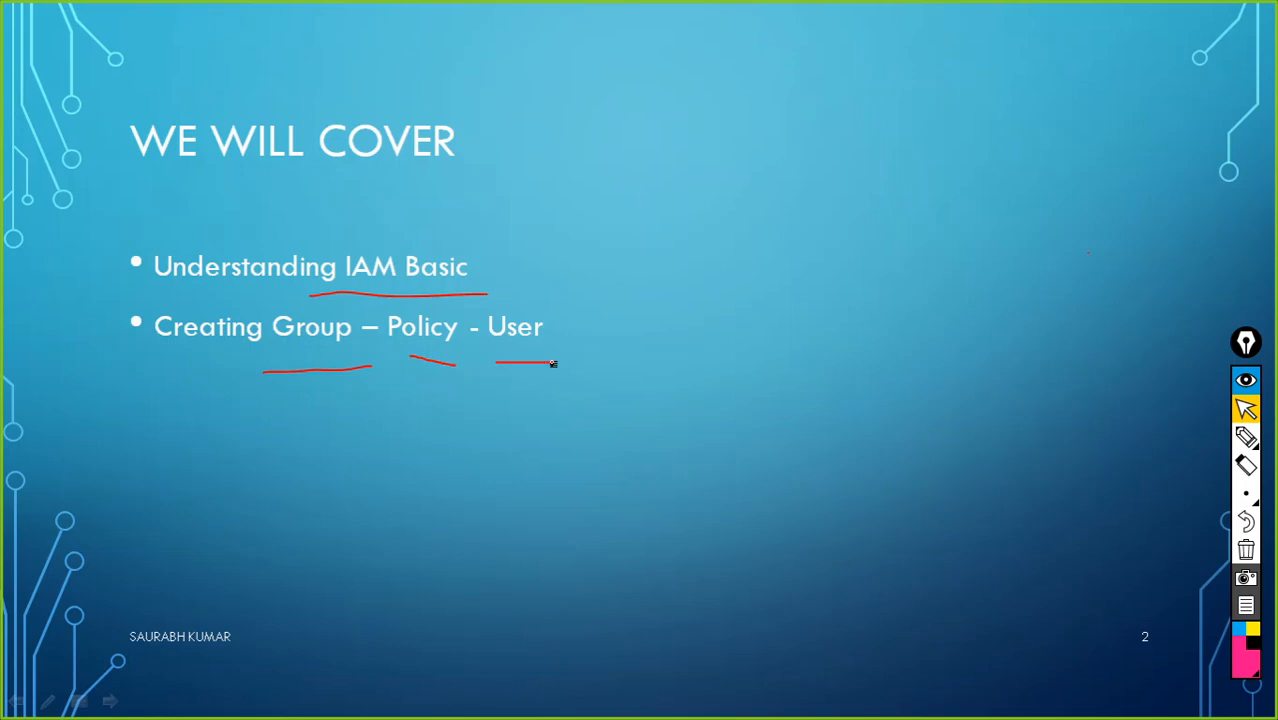
key("Right")
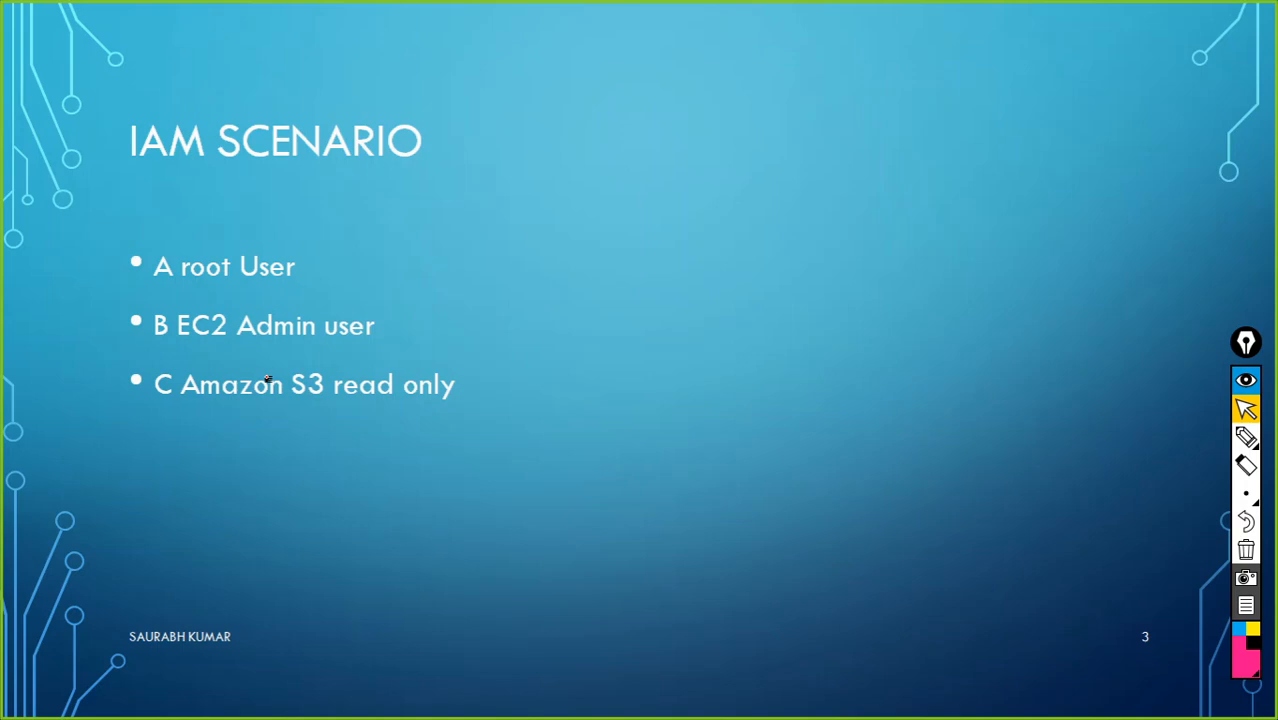
key("Right")
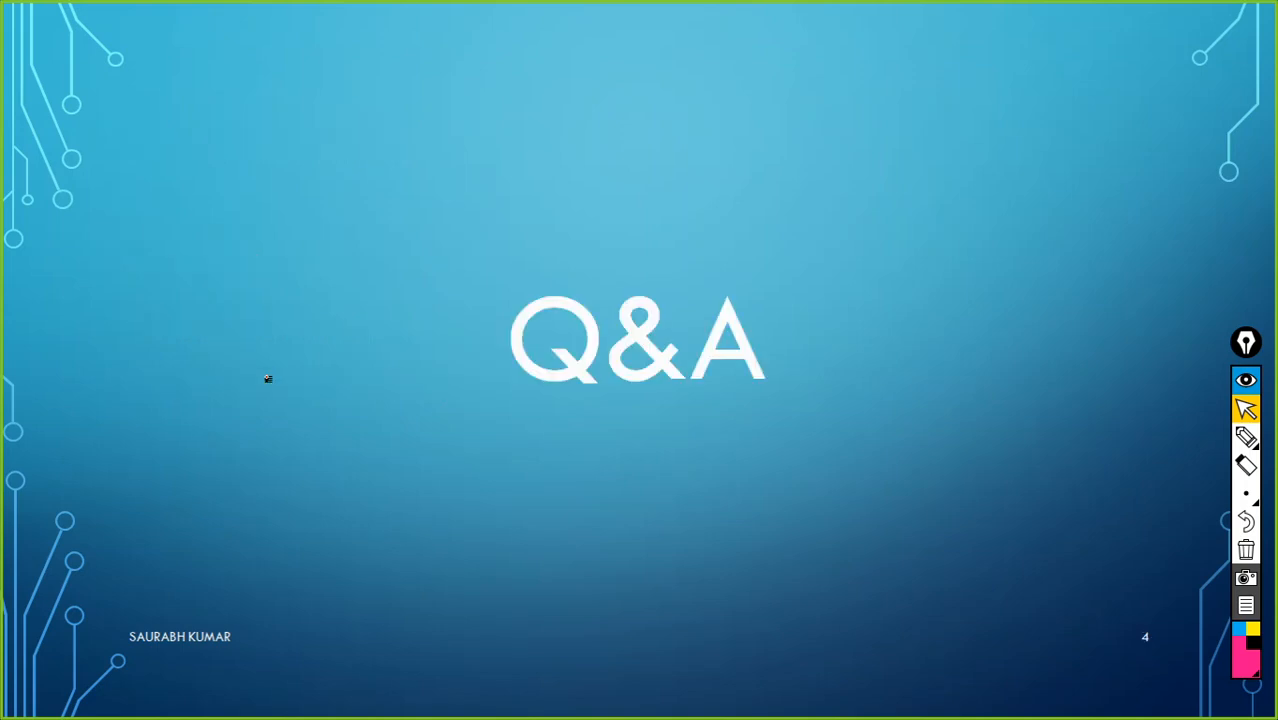
left_click(1246, 493)
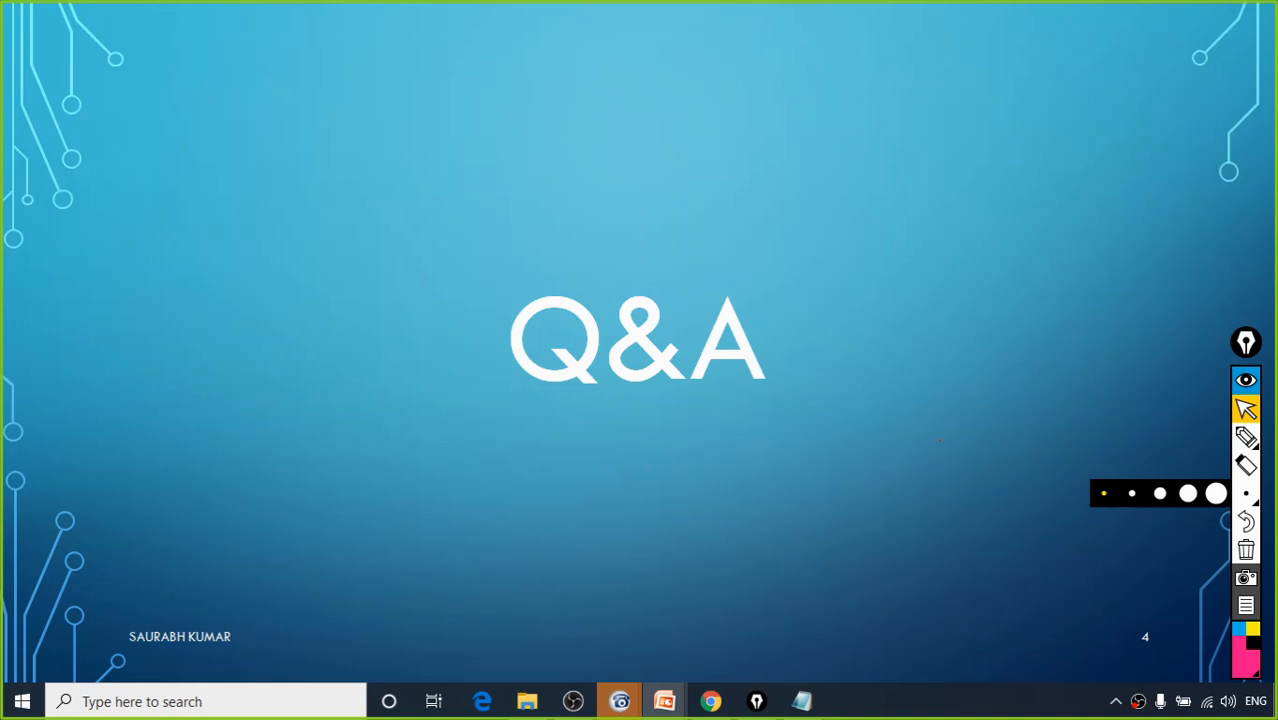
left_click(1051, 454)
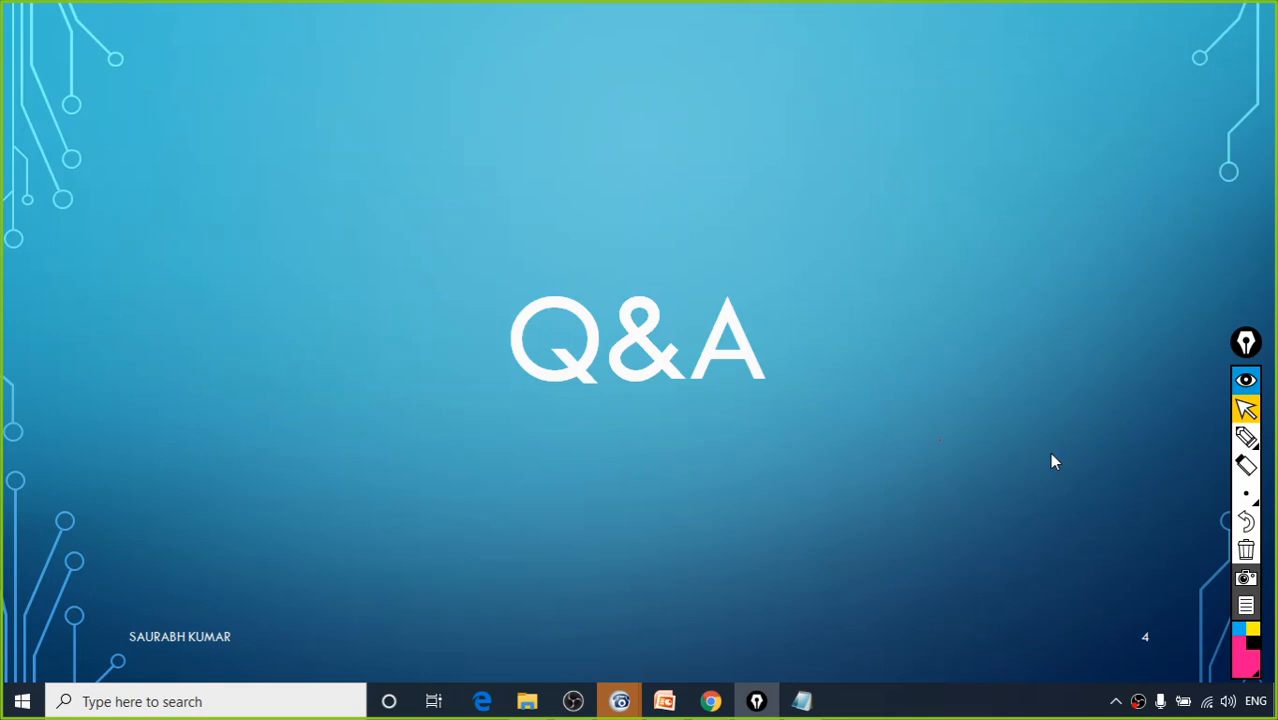
left_click(951, 450)
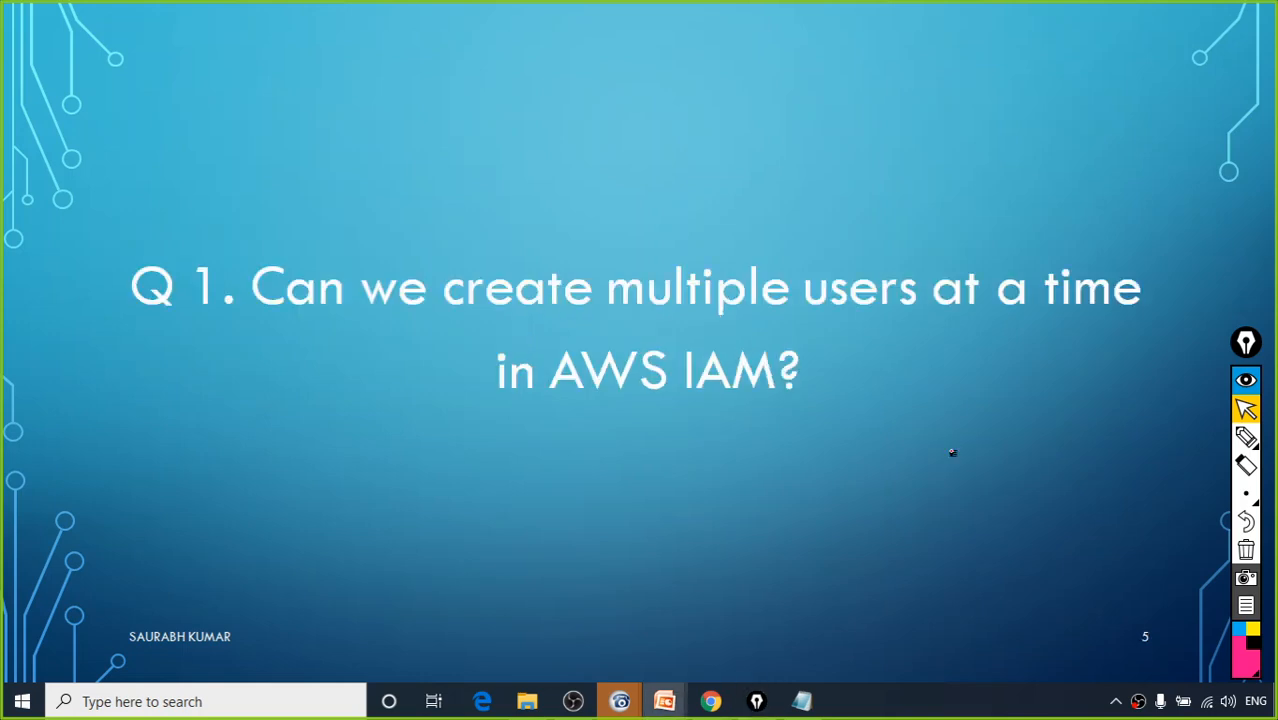